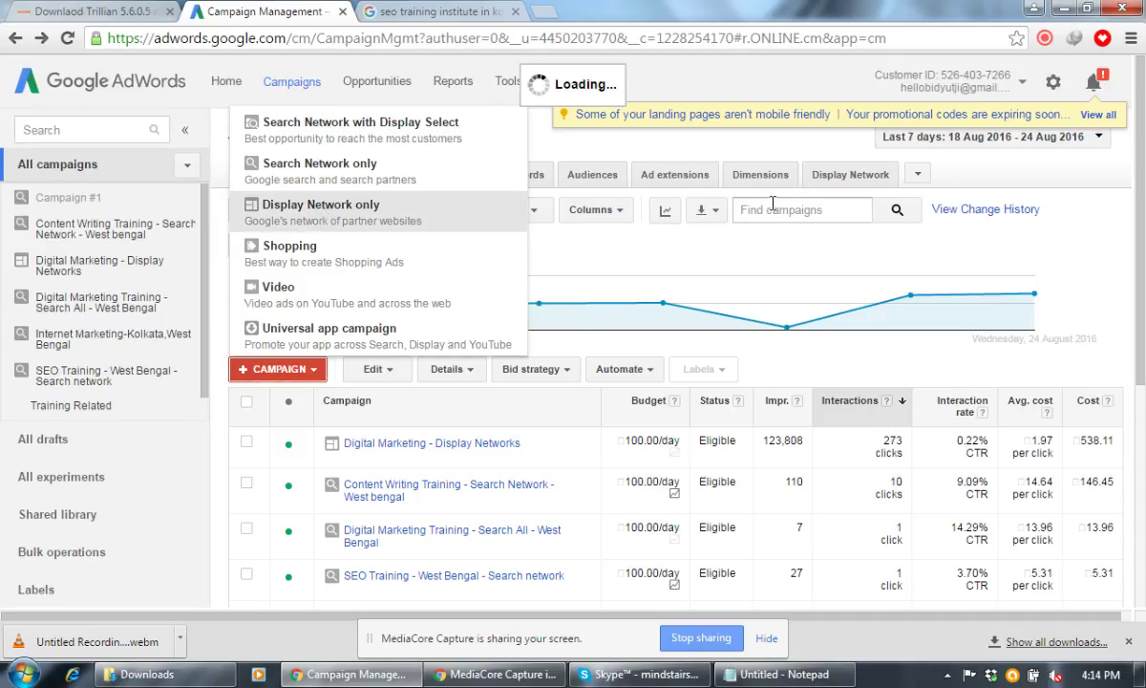
# Start creating a new campaign of the type Display Network only
pyautogui.click(1134, 218)
pyautogui.moveTo(1139, 225); pyautogui.dragTo(1141, 310)
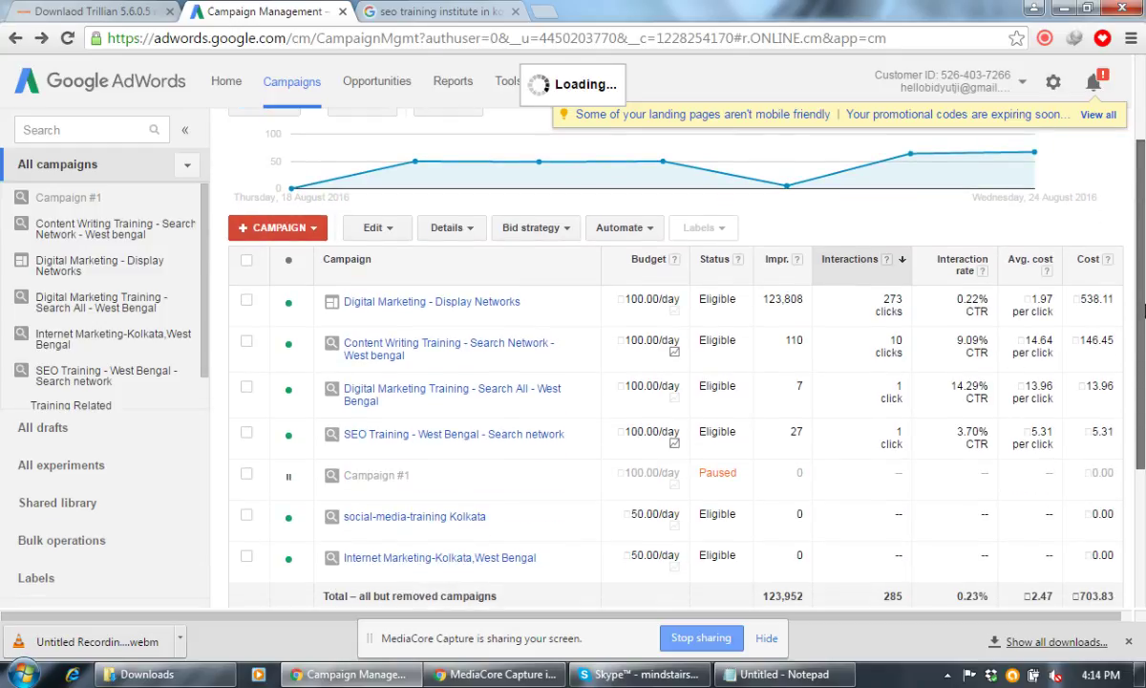
pyautogui.scroll(3, 1141, 311)
pyautogui.click(299, 371)
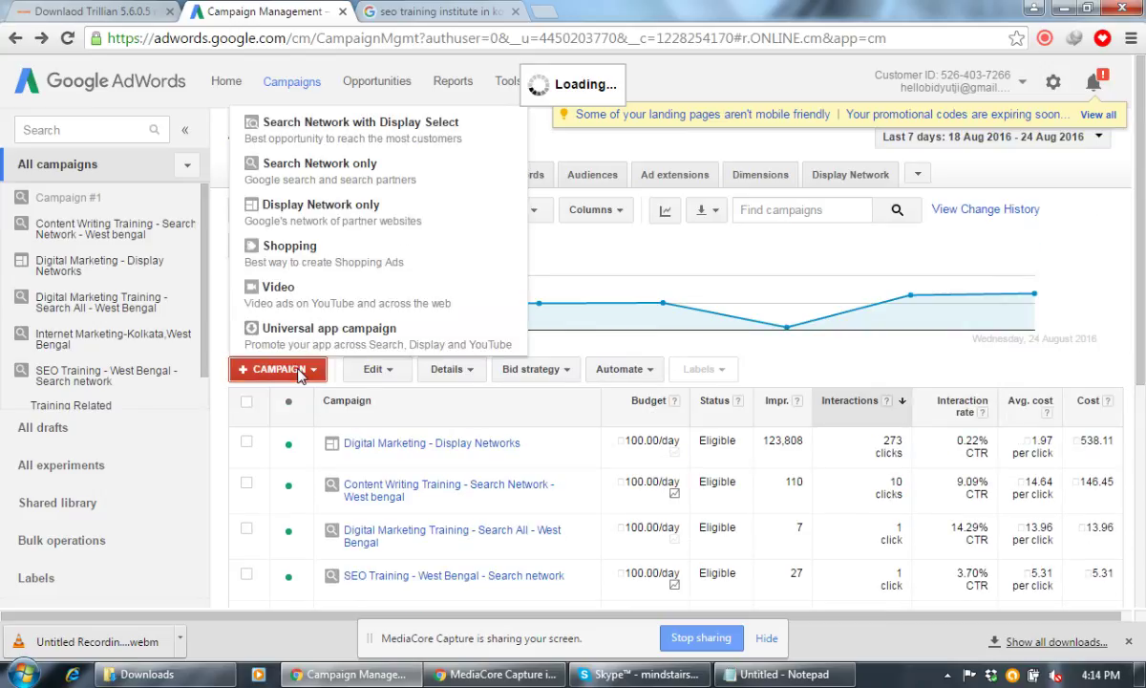
pyautogui.click(296, 208)
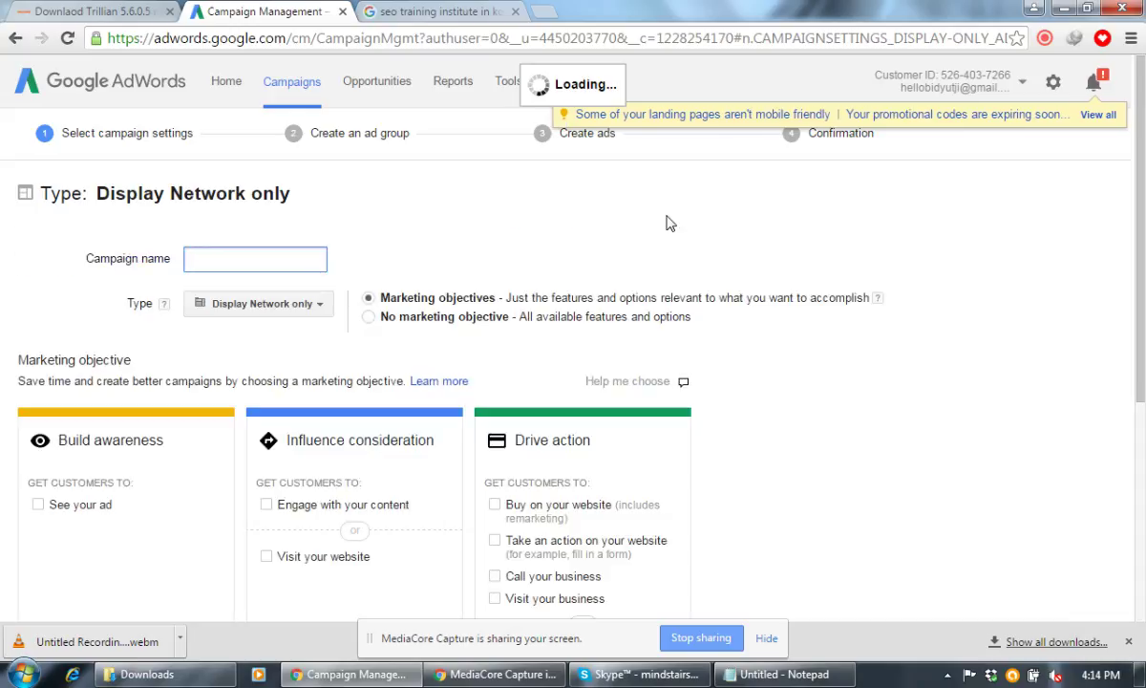
# Name the new campaign "Content Writing Training - Display network"
pyautogui.write('C')
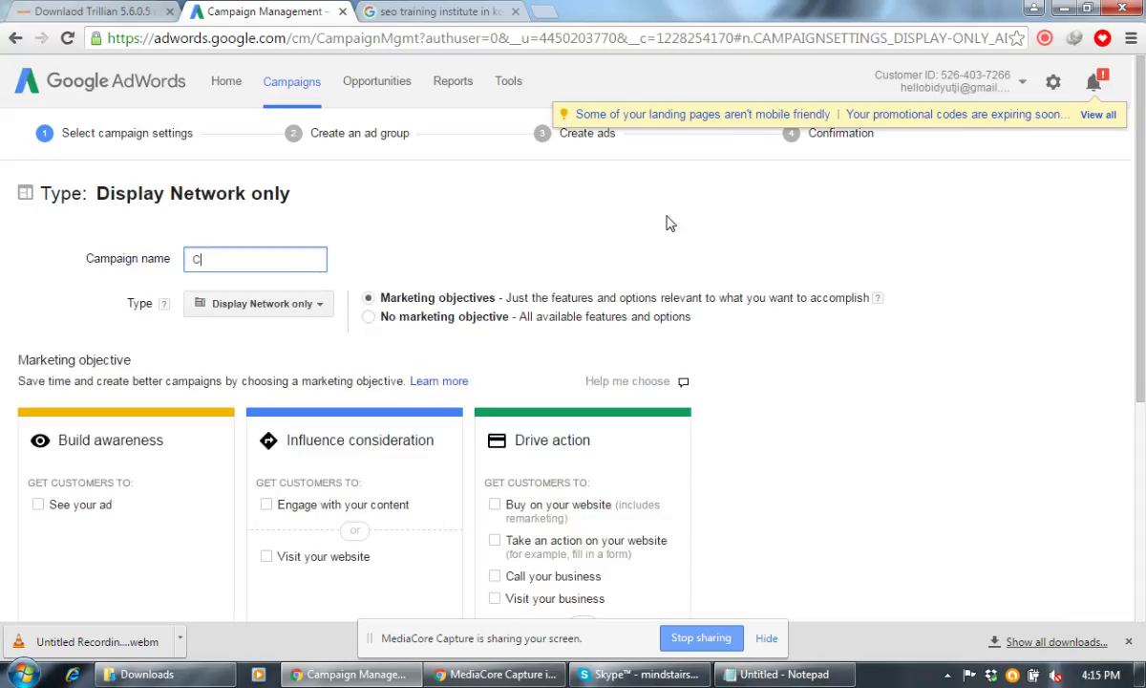
pyautogui.write('ontent Writing Training - D')
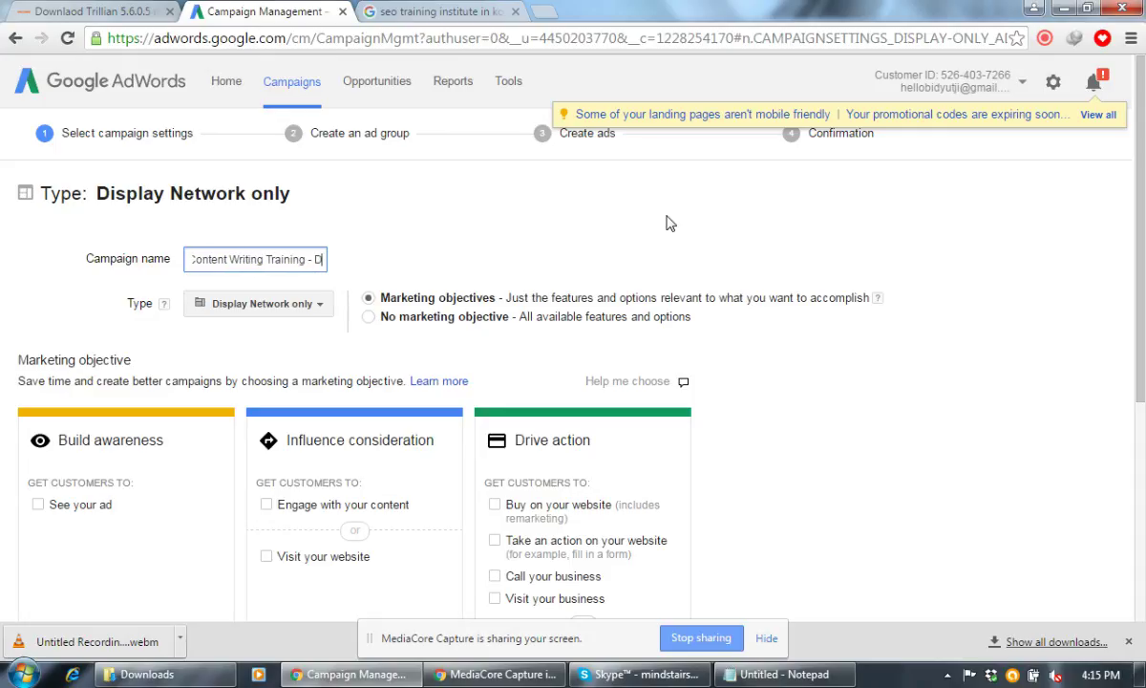
pyautogui.write('ispla')
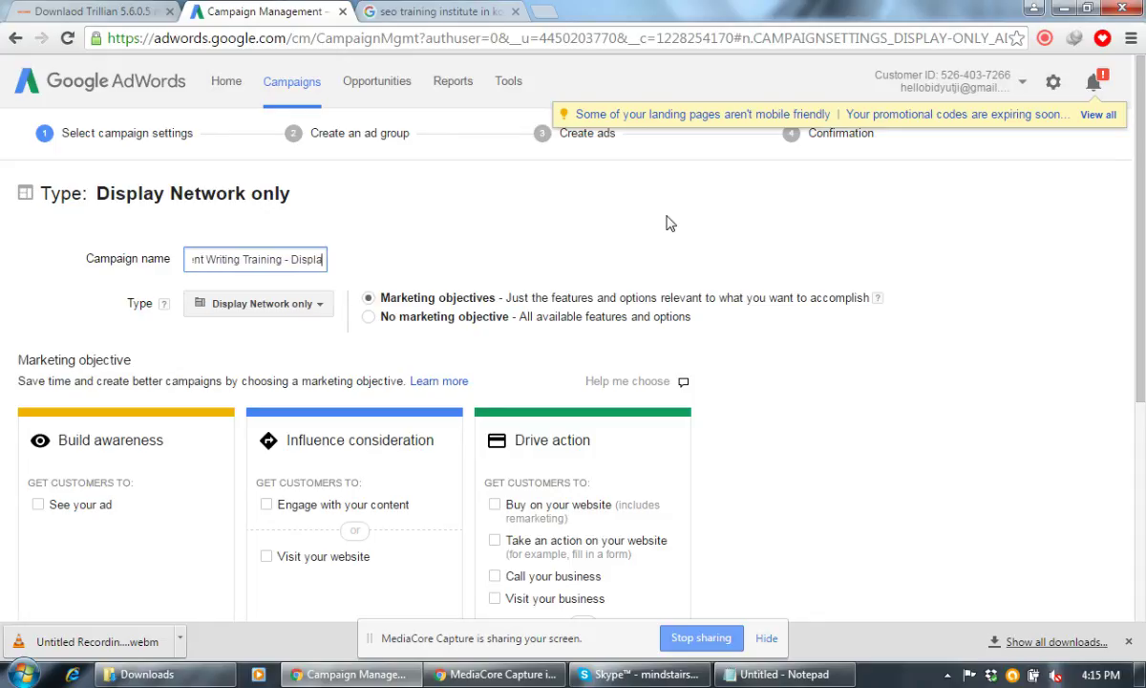
pyautogui.write('y network')
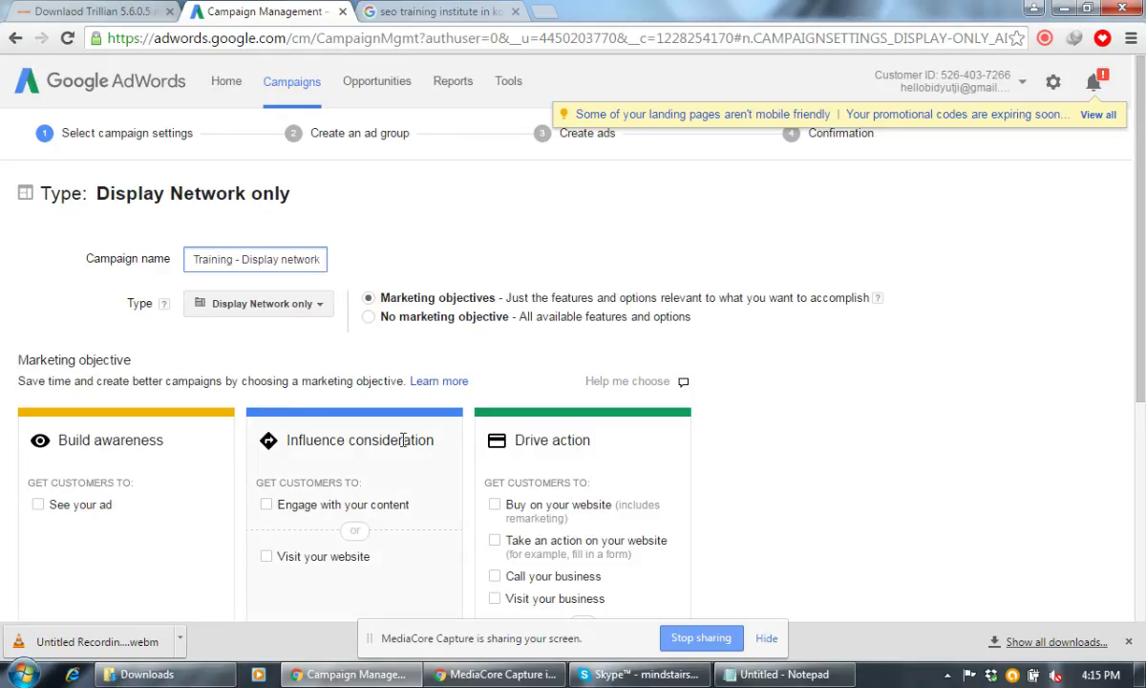
pyautogui.click(865, 356)
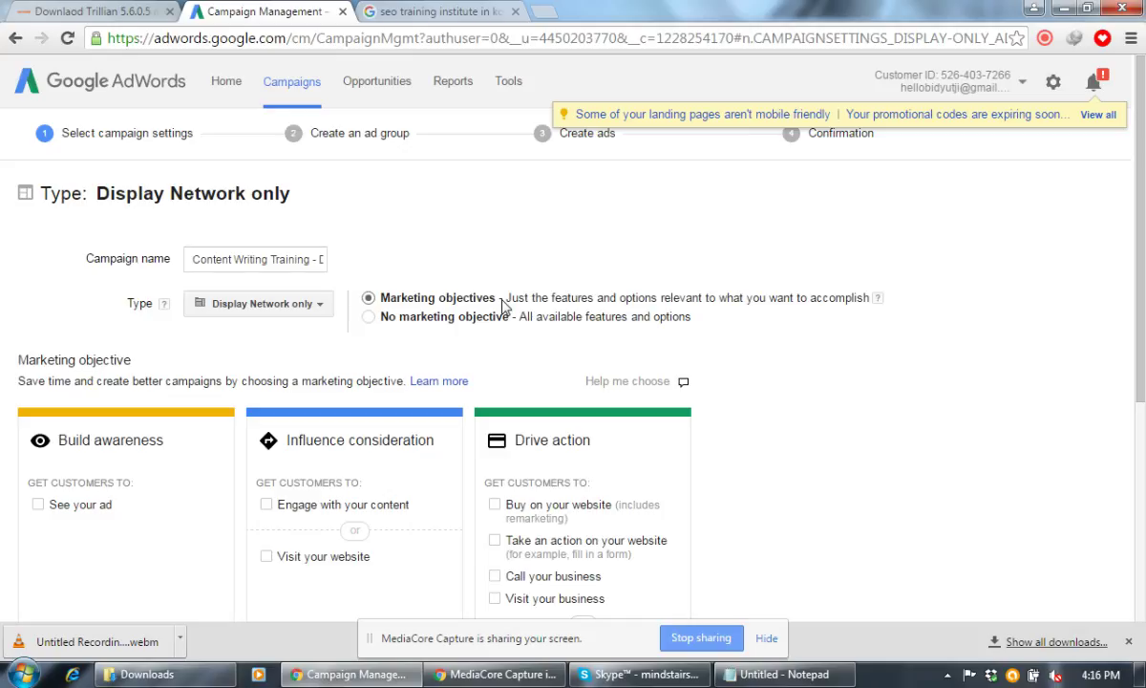
# Switch to the Google search page and run an image search for "pc repair"
pyautogui.click(368, 11)
pyautogui.scroll(10, 401, 112)
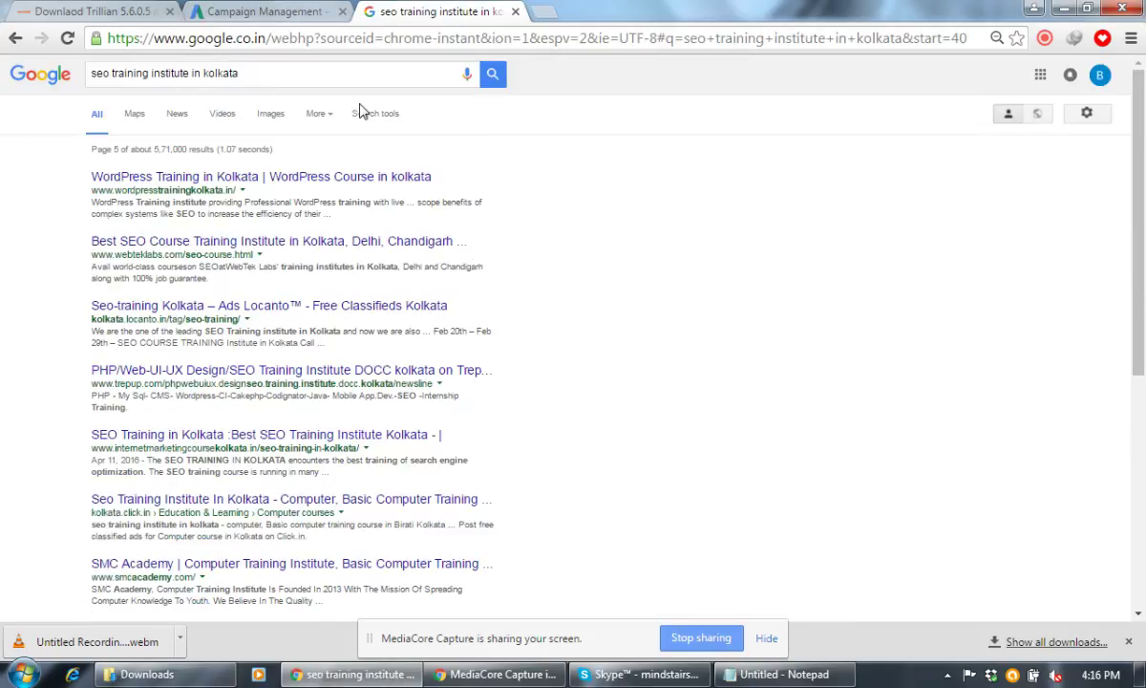
pyautogui.moveTo(250, 75); pyautogui.dragTo(3, 82)
pyautogui.write('pc repair')
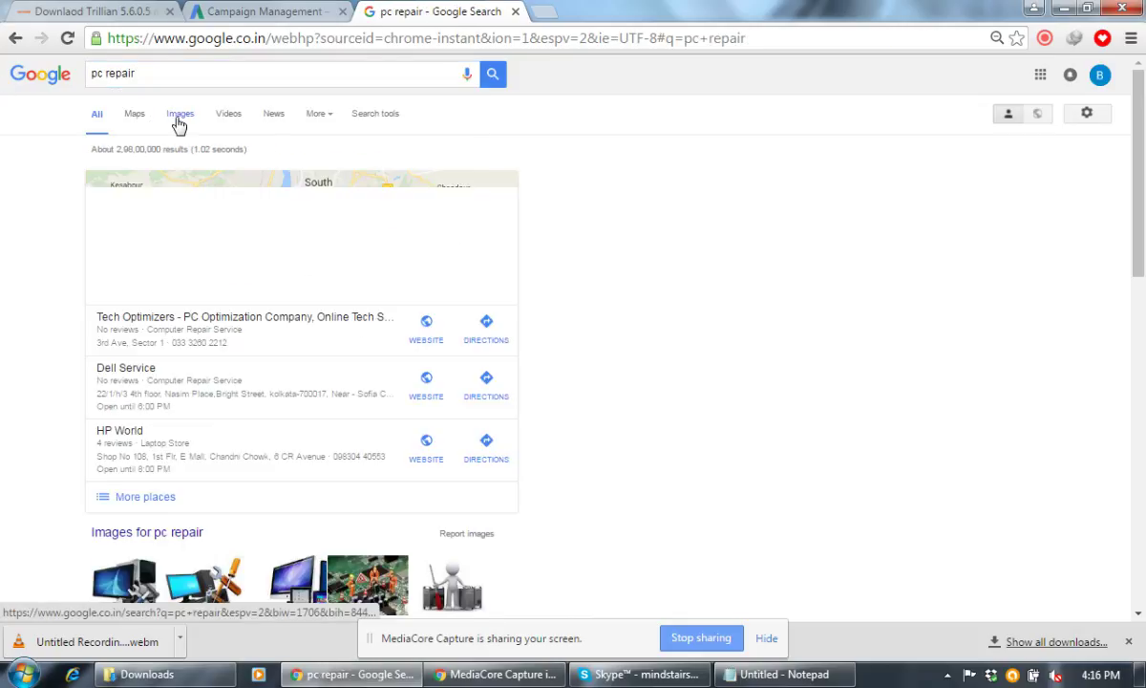
pyautogui.click(179, 122)
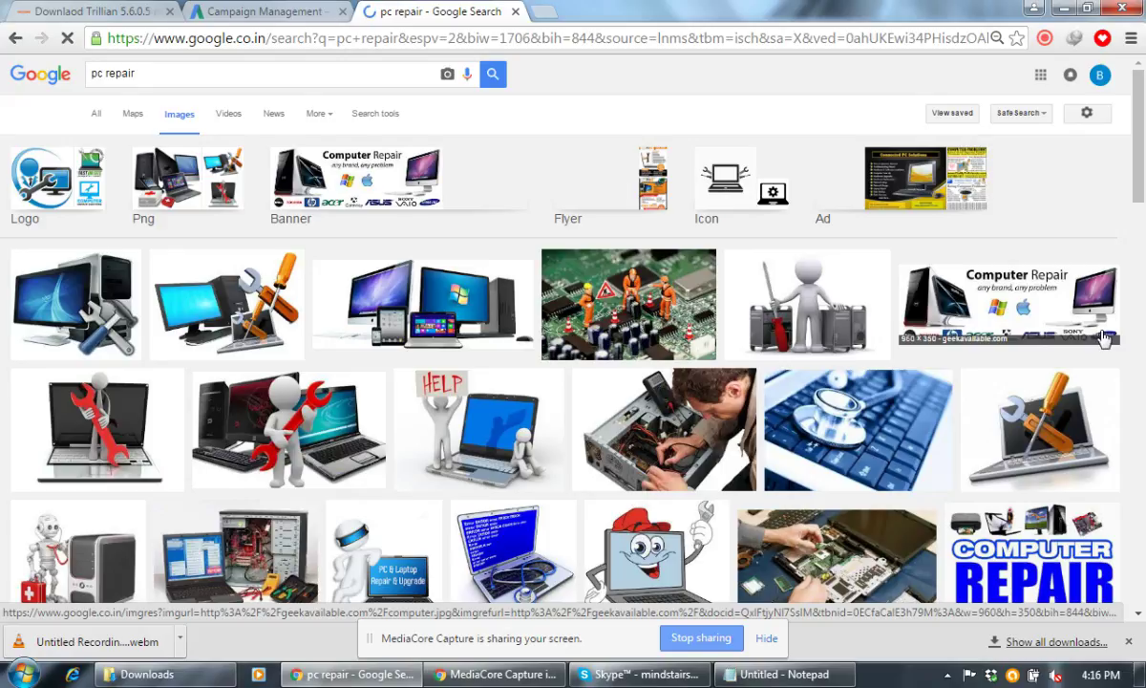
# Examine the image results for examples of computer repair pictures and advertising banners
pyautogui.scroll(-3, 1105, 337)
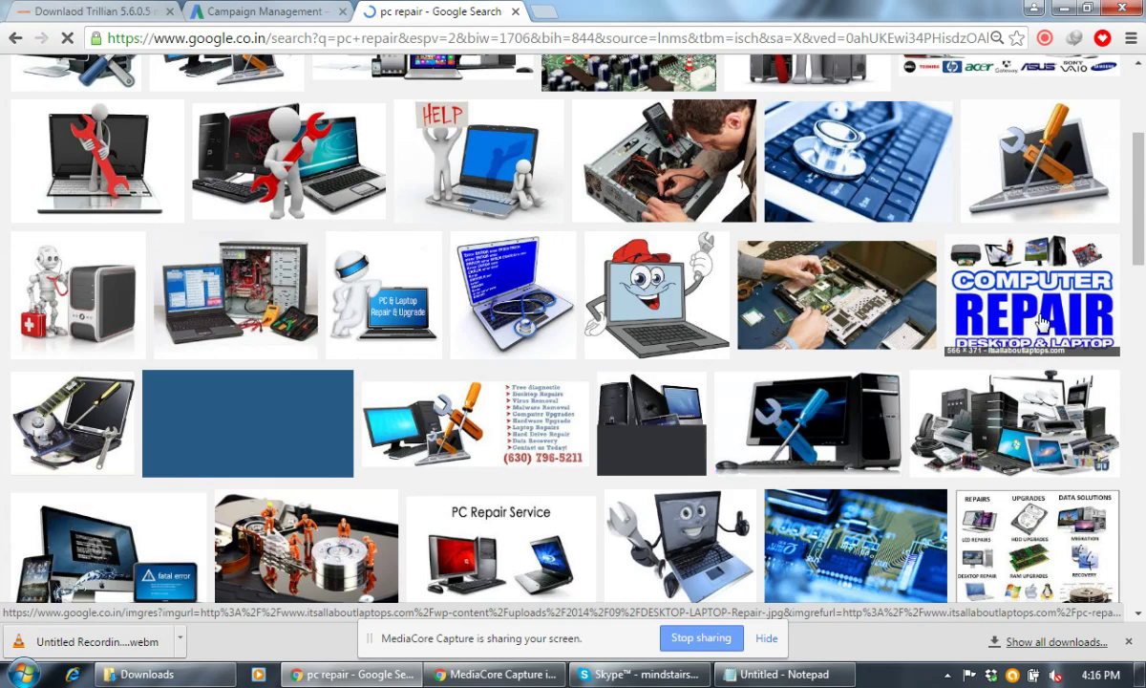
pyautogui.scroll(-4, 1042, 323)
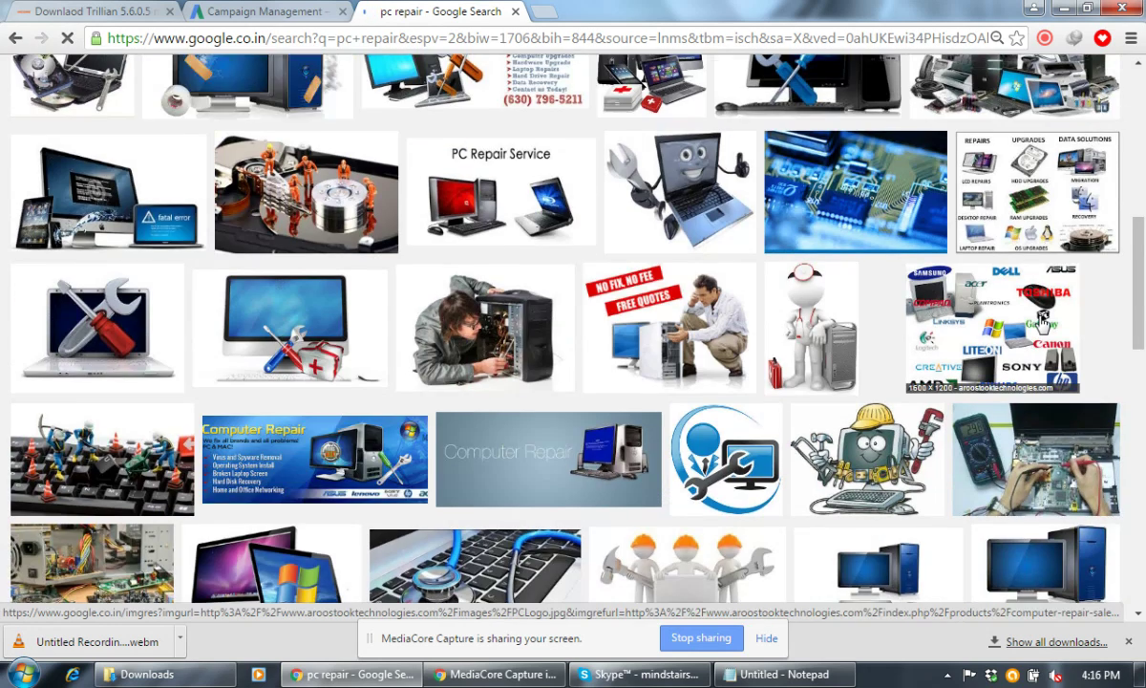
pyautogui.scroll(-5, 1040, 325)
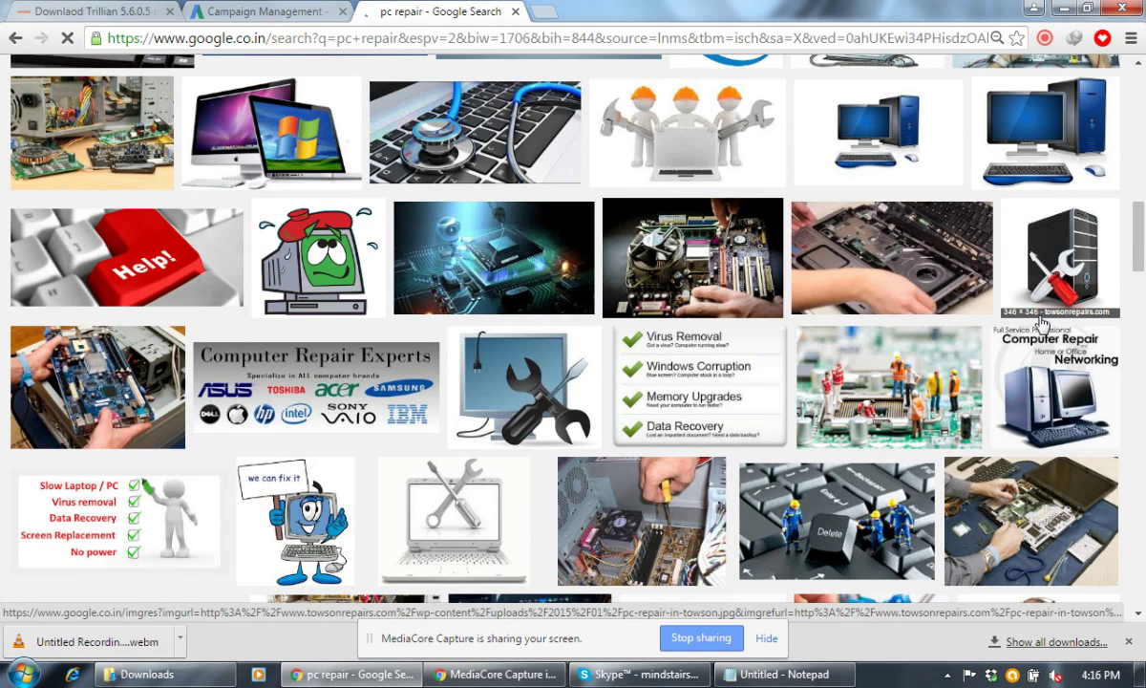
pyautogui.scroll(-4, 1041, 325)
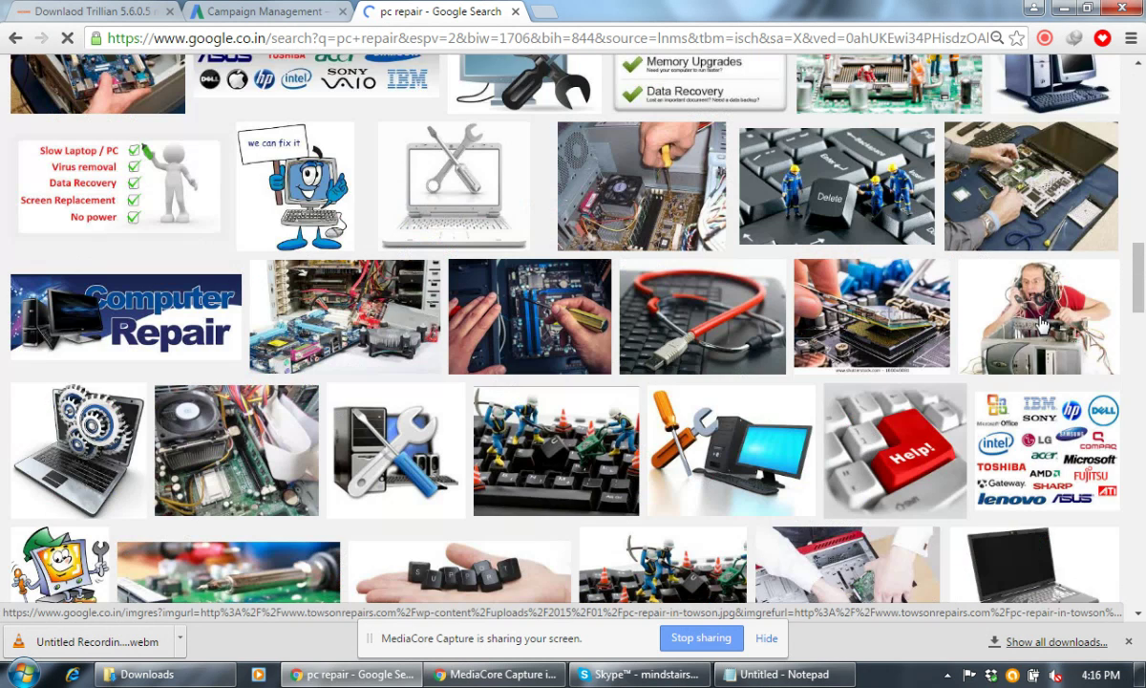
pyautogui.scroll(-4, 1041, 325)
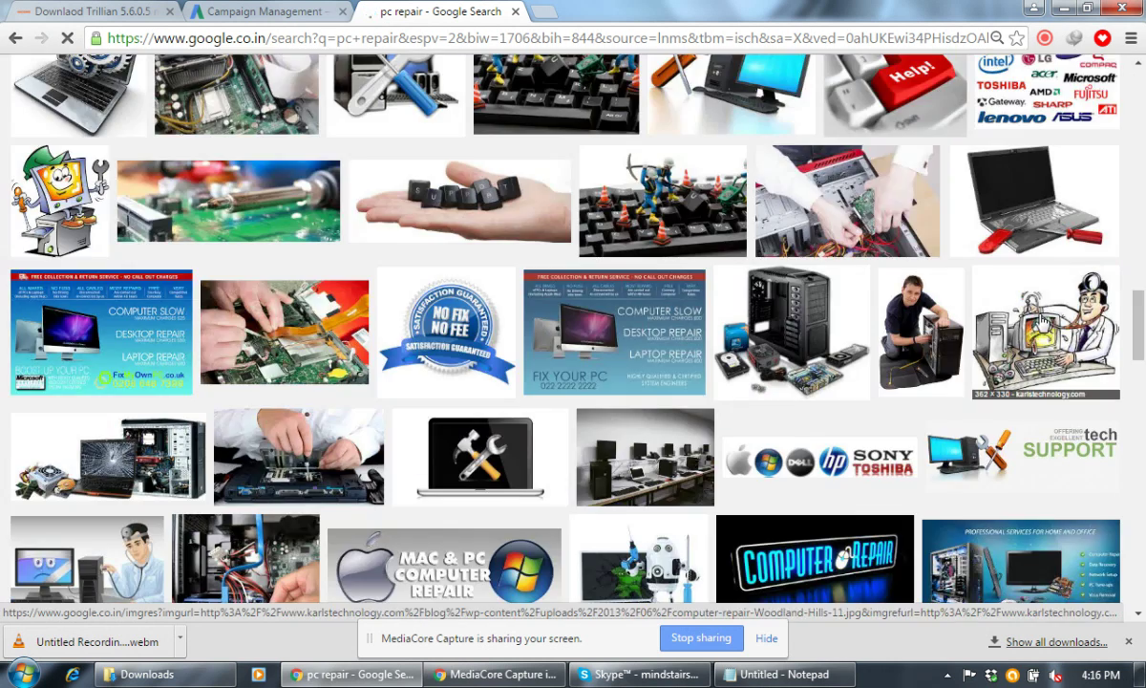
pyautogui.scroll(-4, 1040, 325)
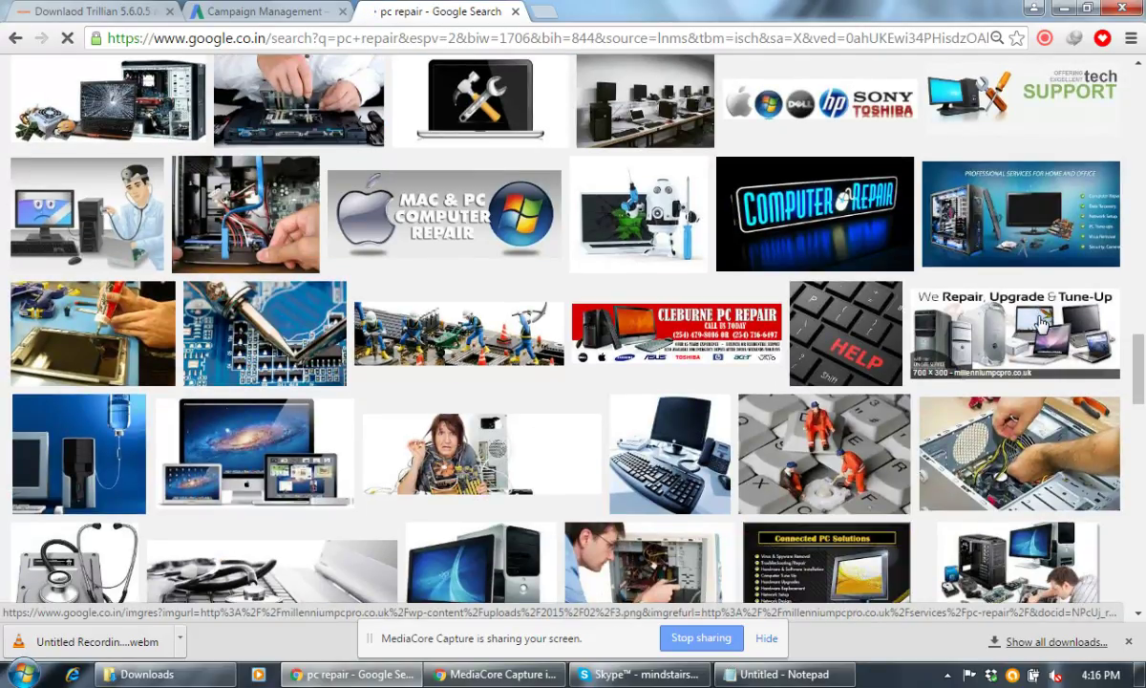
pyautogui.scroll(-3, 1041, 324)
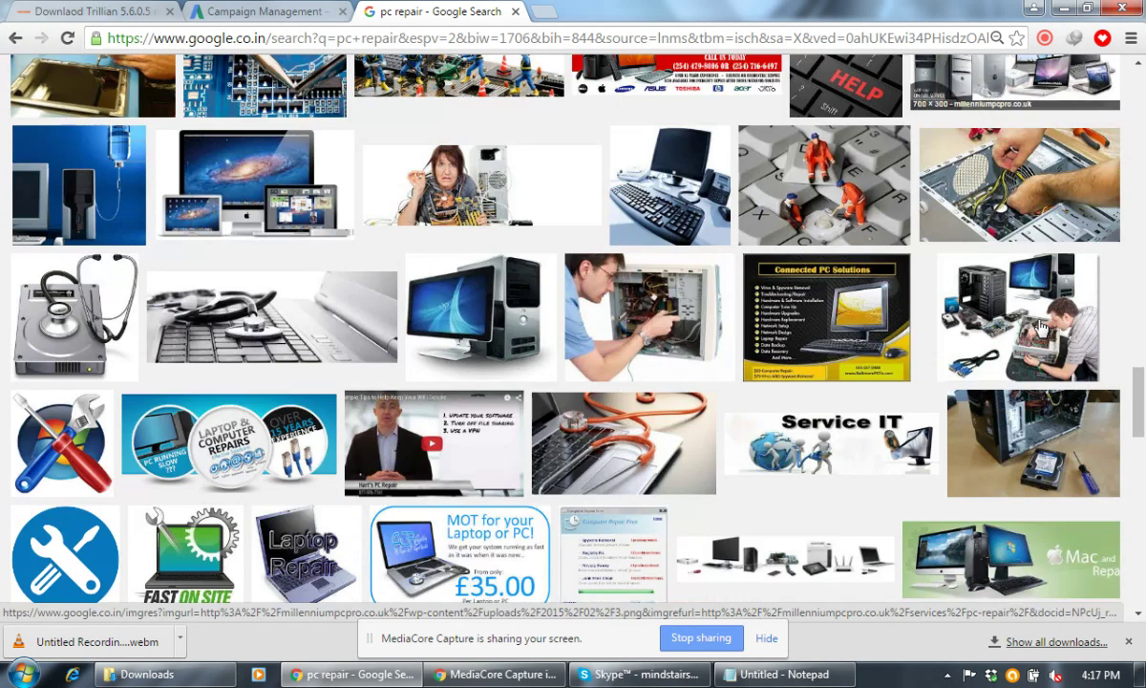
pyautogui.scroll(-3, 1041, 325)
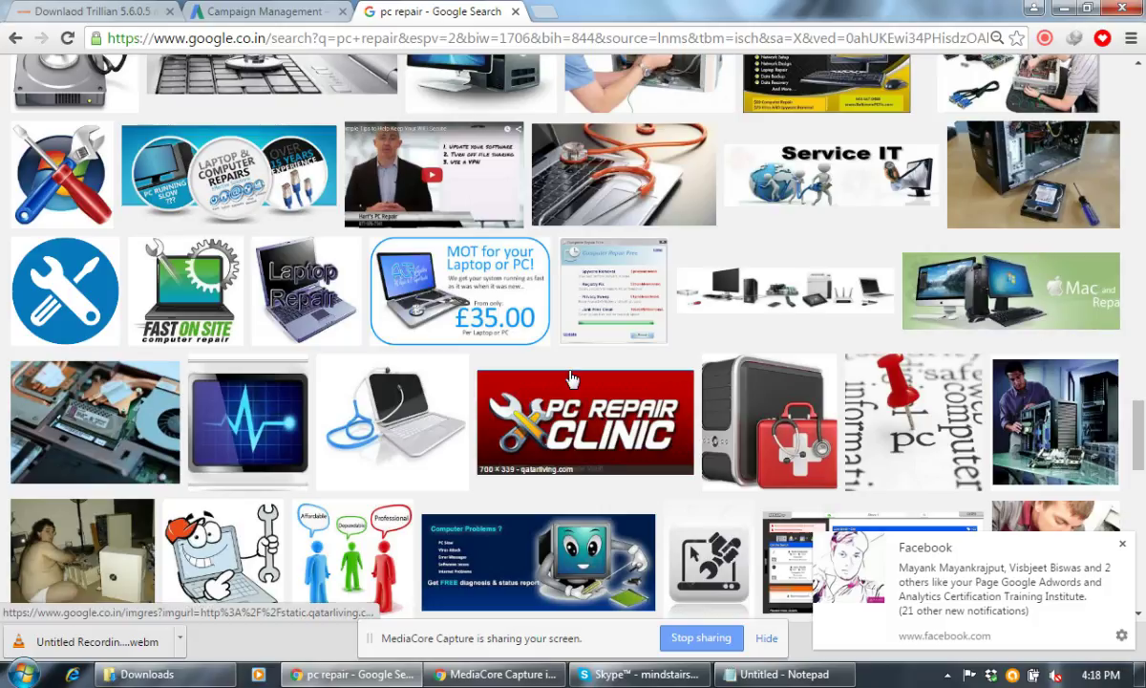
pyautogui.scroll(5, 611, 160)
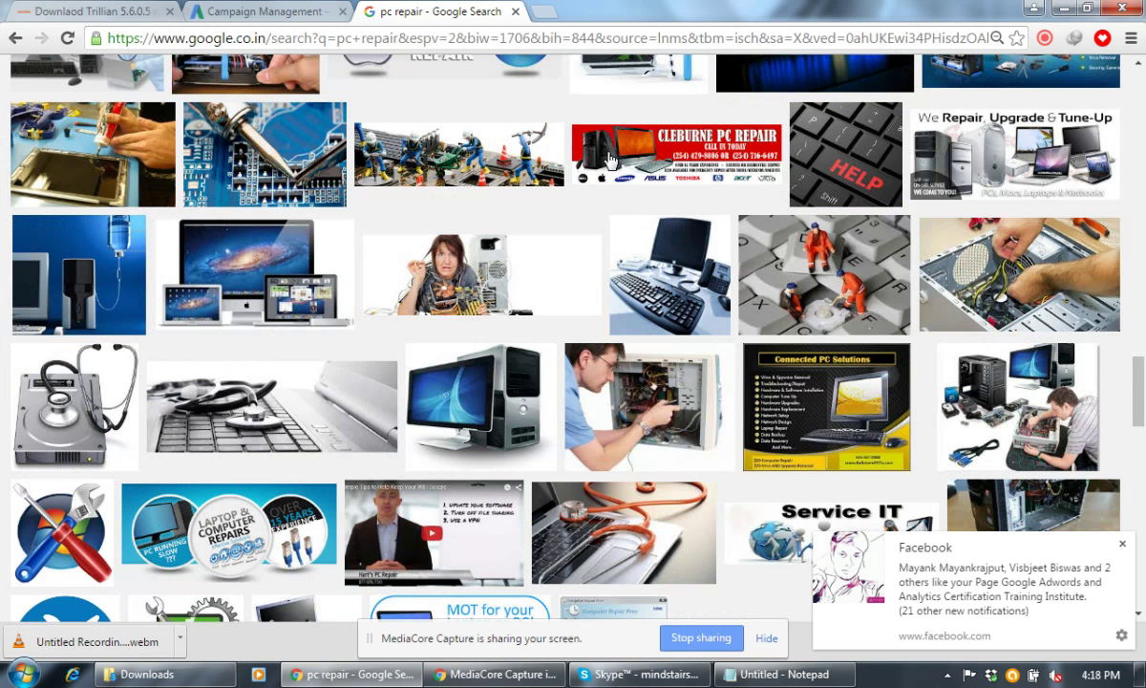
# Switch back to Google AdWords and choose "Visit your website" under Influence consideration as the campaign's marketing objective
pyautogui.click(267, 9)
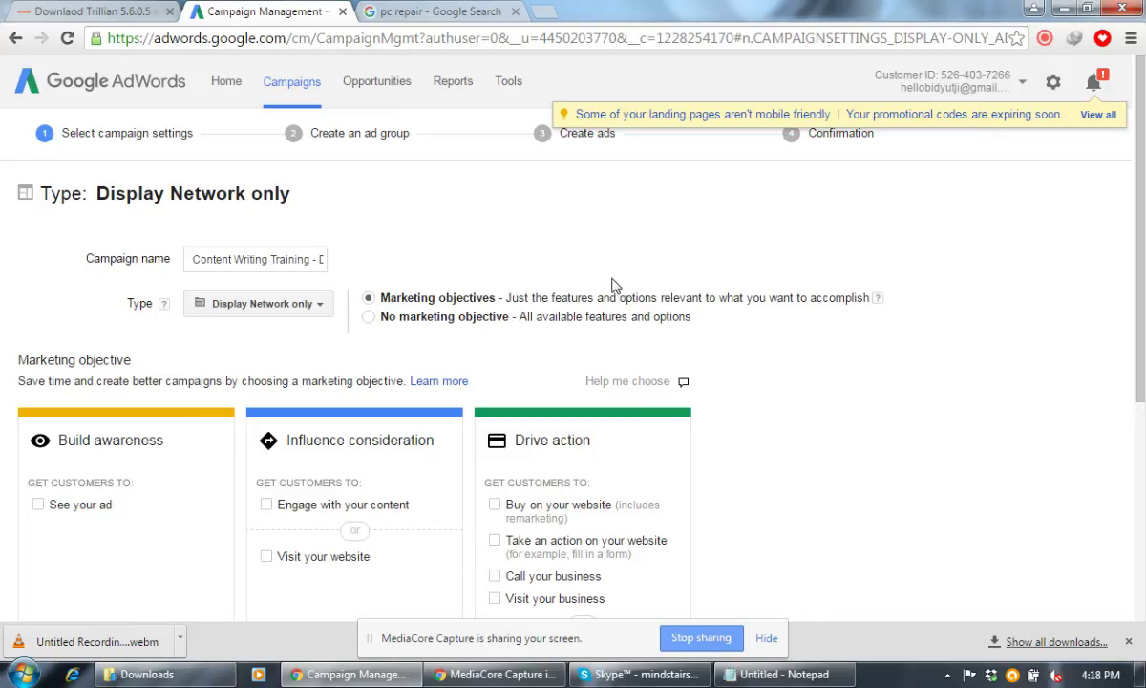
pyautogui.scroll(-2, 611, 284)
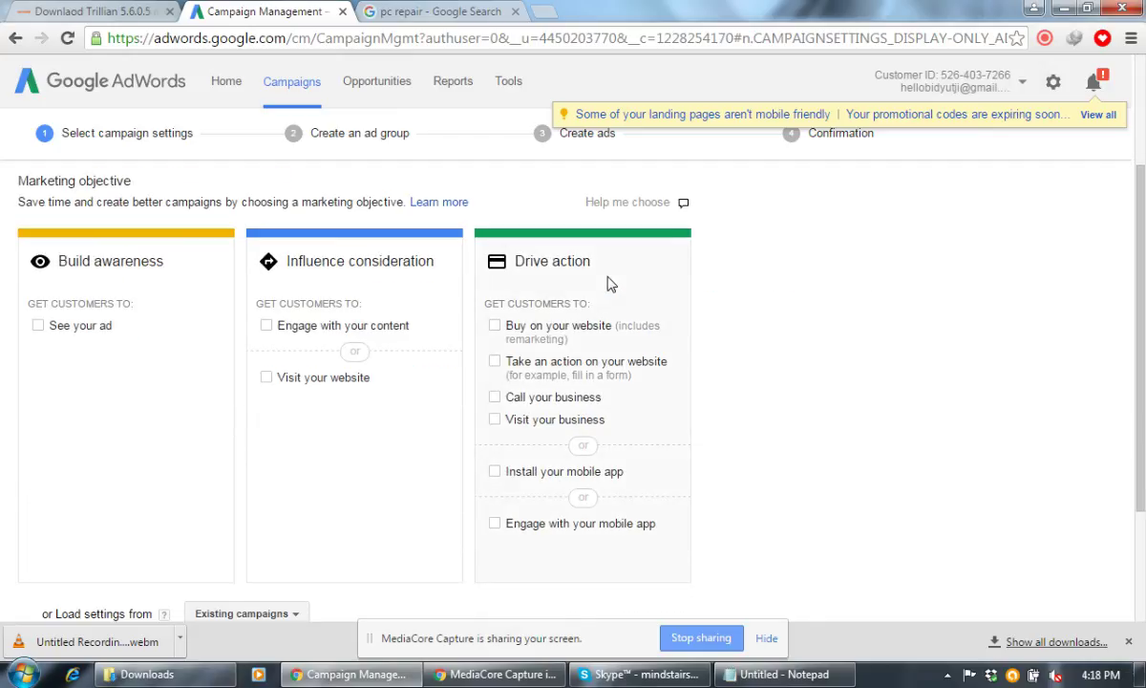
pyautogui.scroll(2, 644, 233)
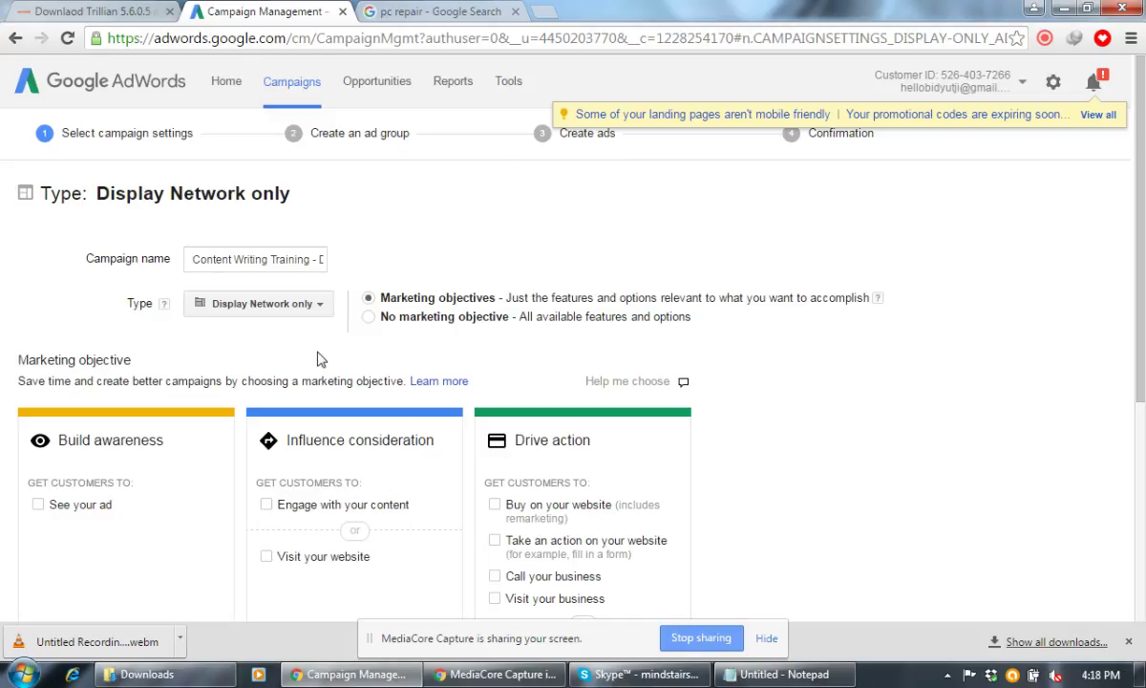
pyautogui.scroll(-1, 320, 359)
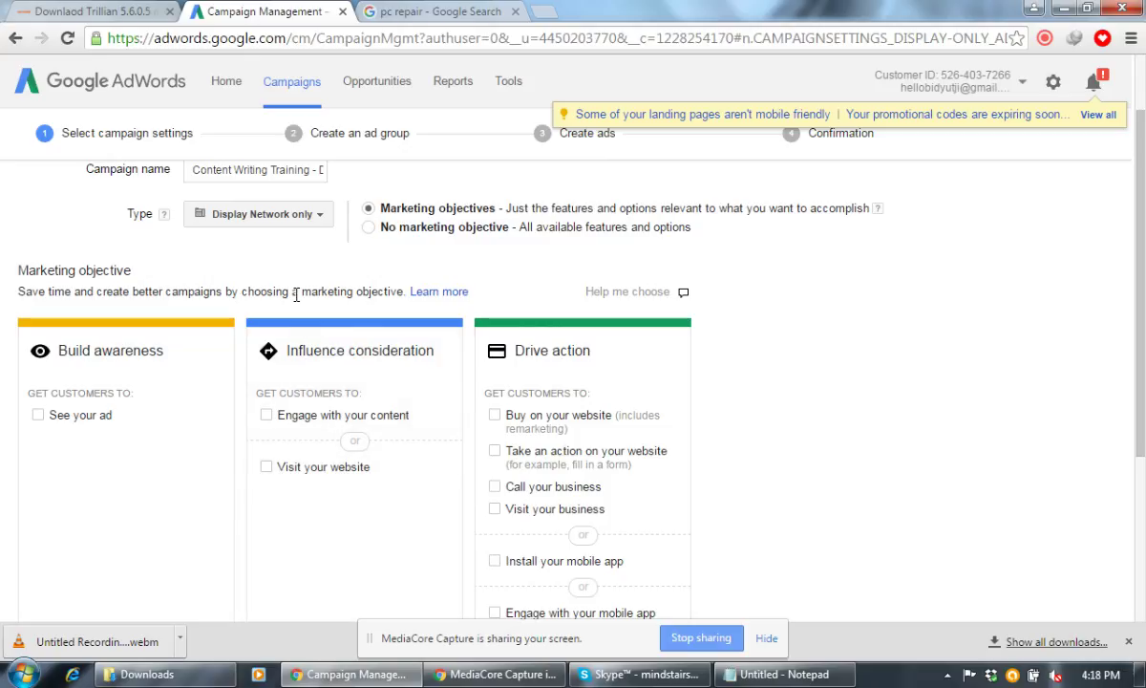
pyautogui.scroll(1, 296, 294)
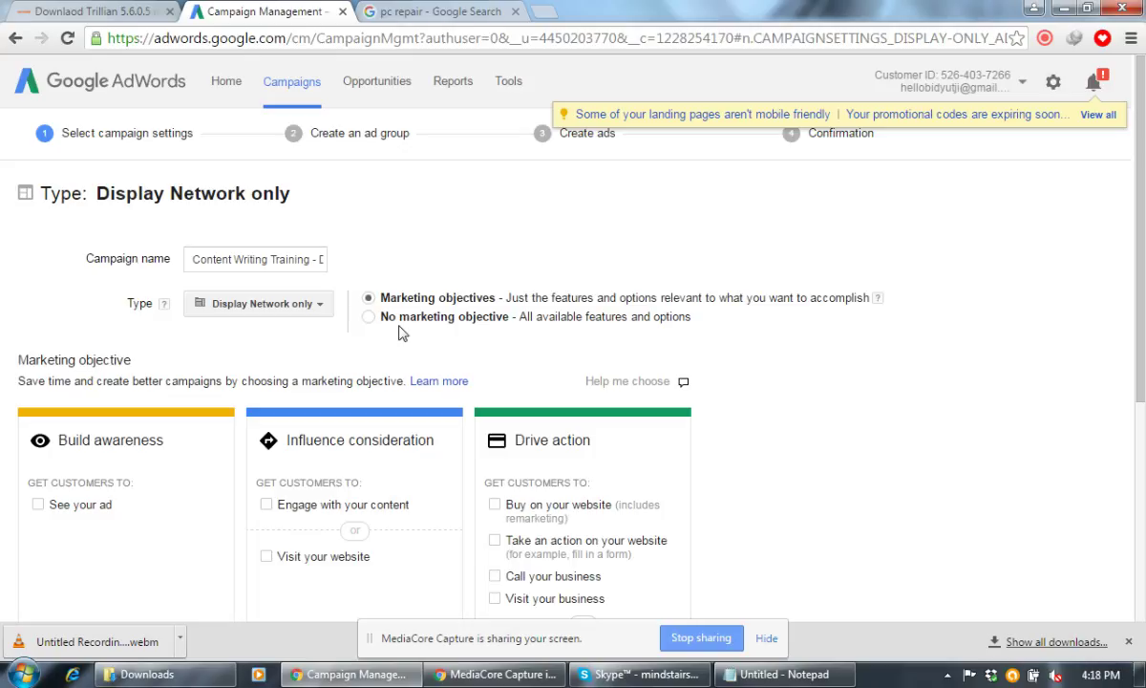
pyautogui.scroll(-2, 588, 305)
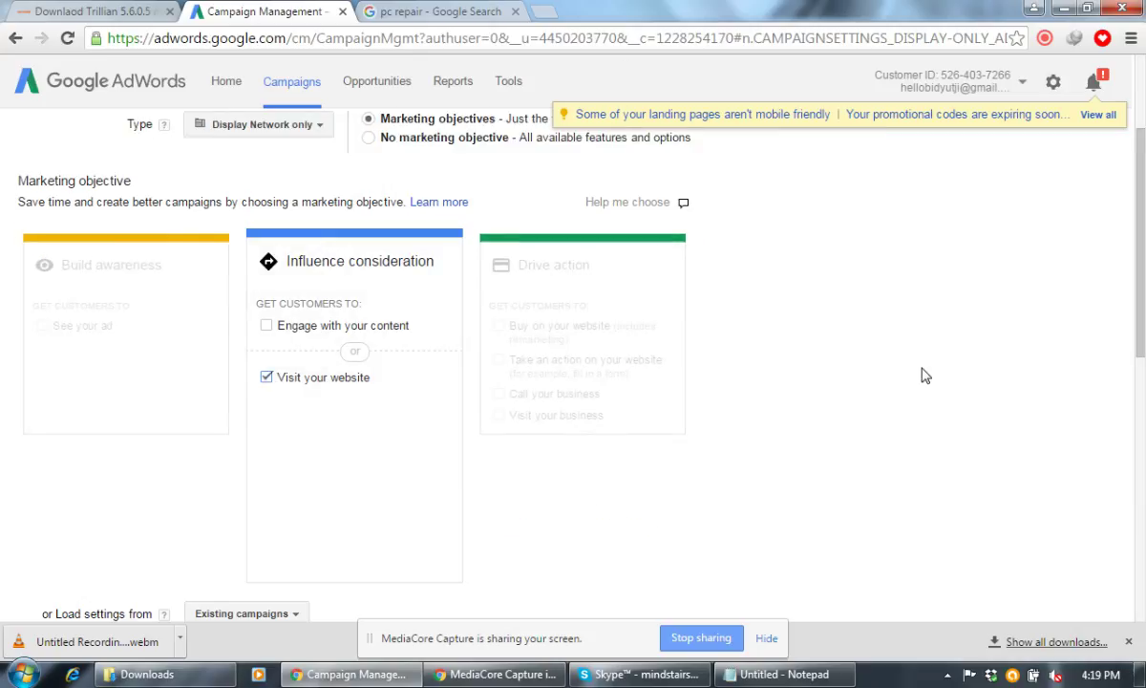
# Set the campaign's locations to a custom choice and add the state West Bengal, India as a target
pyautogui.scroll(-5, 921, 375)
pyautogui.scroll(1, 764, 376)
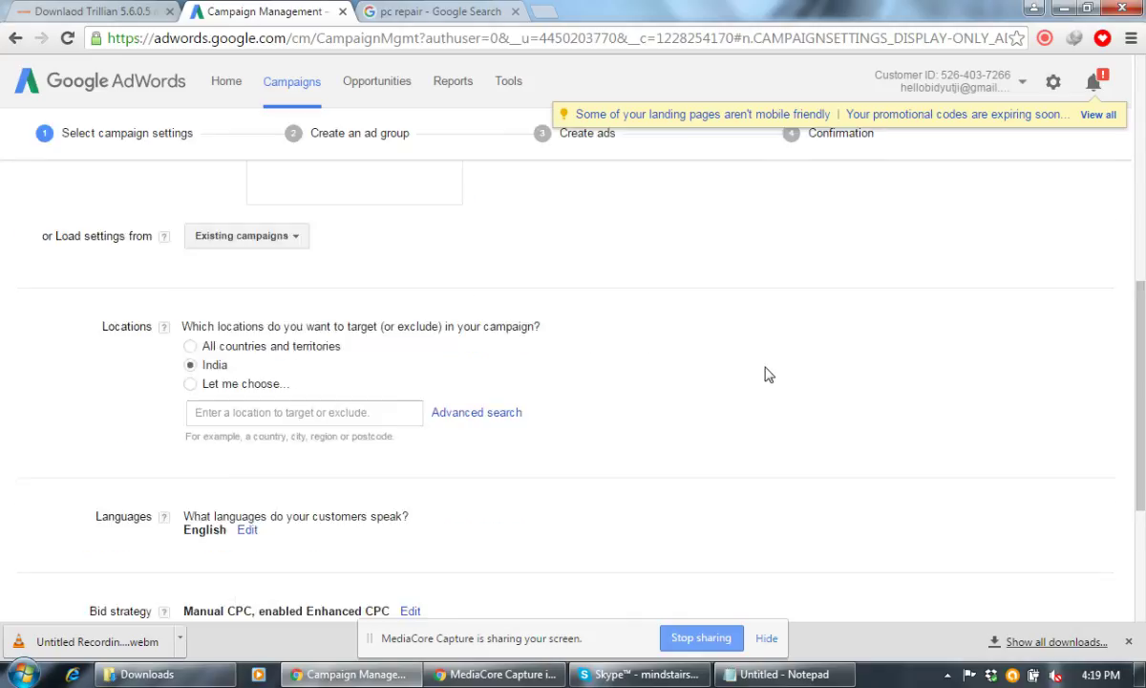
pyautogui.scroll(1, 764, 374)
pyautogui.scroll(-2, 763, 373)
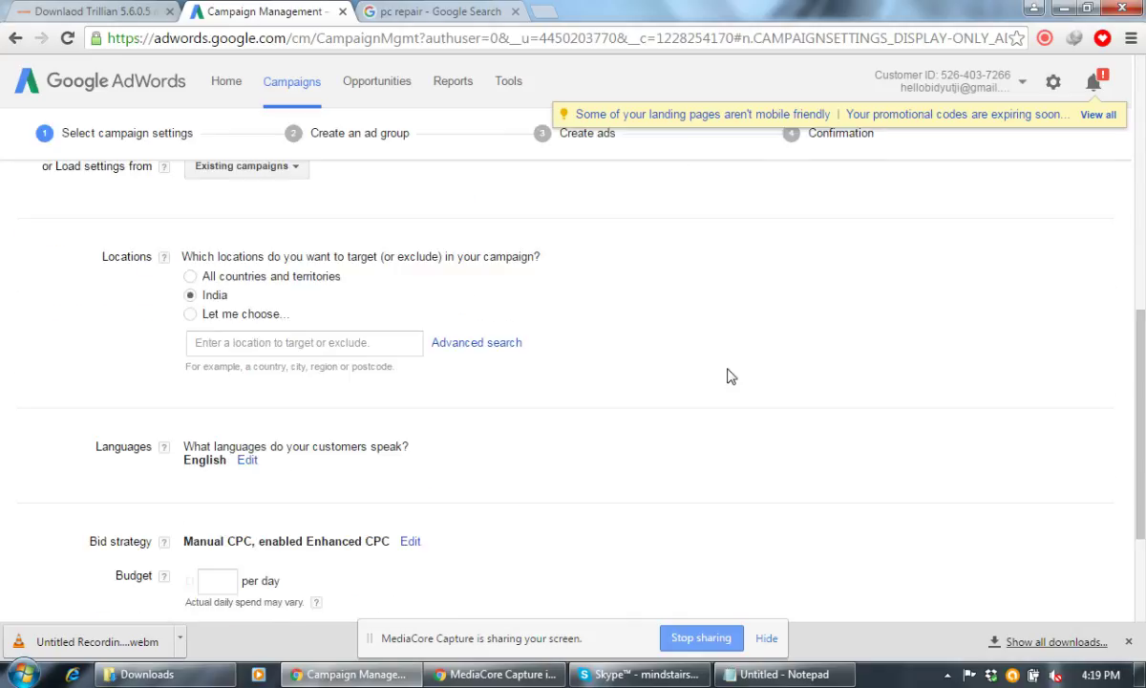
pyautogui.click(190, 313)
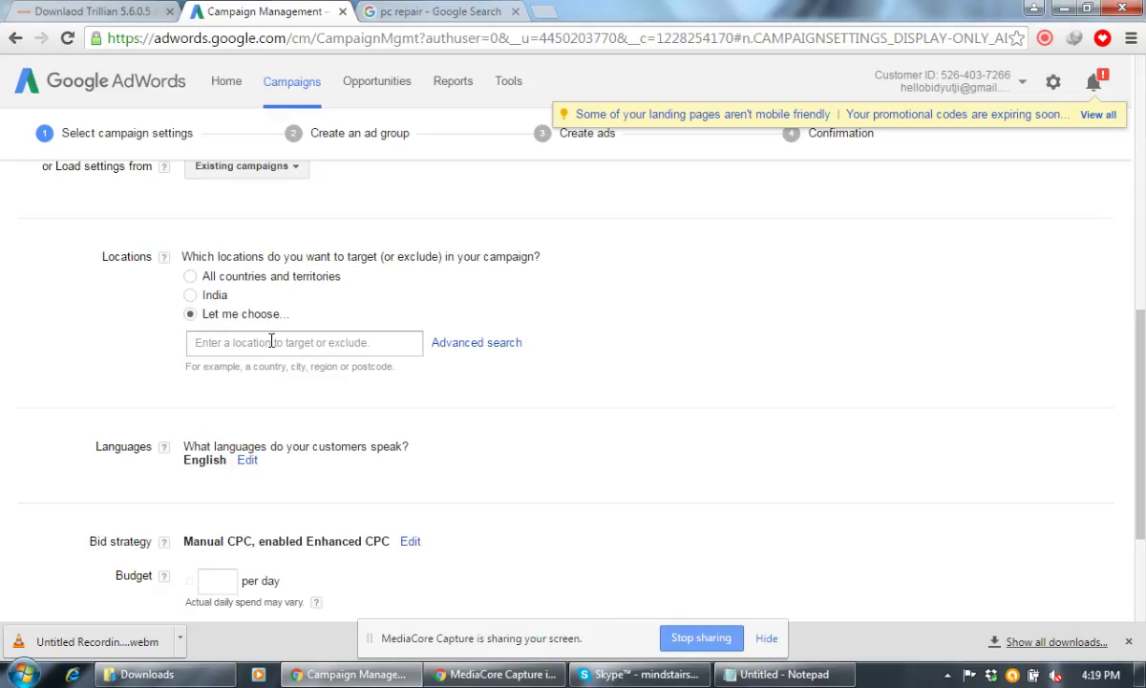
pyautogui.click(259, 344)
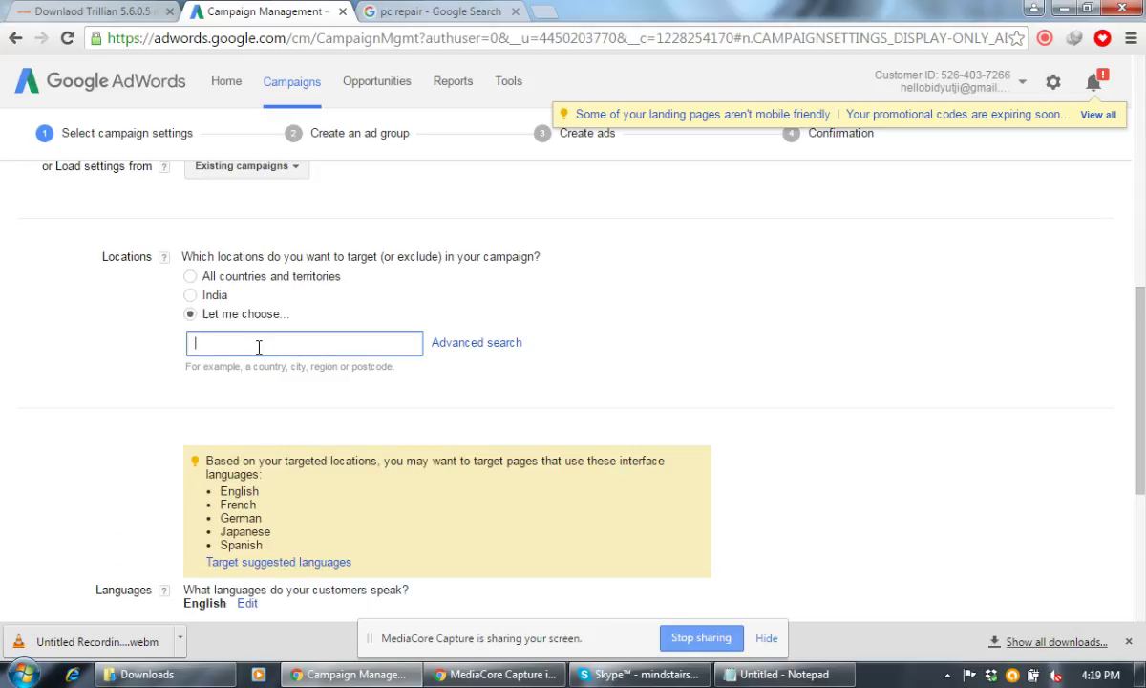
pyautogui.write('West bengal')
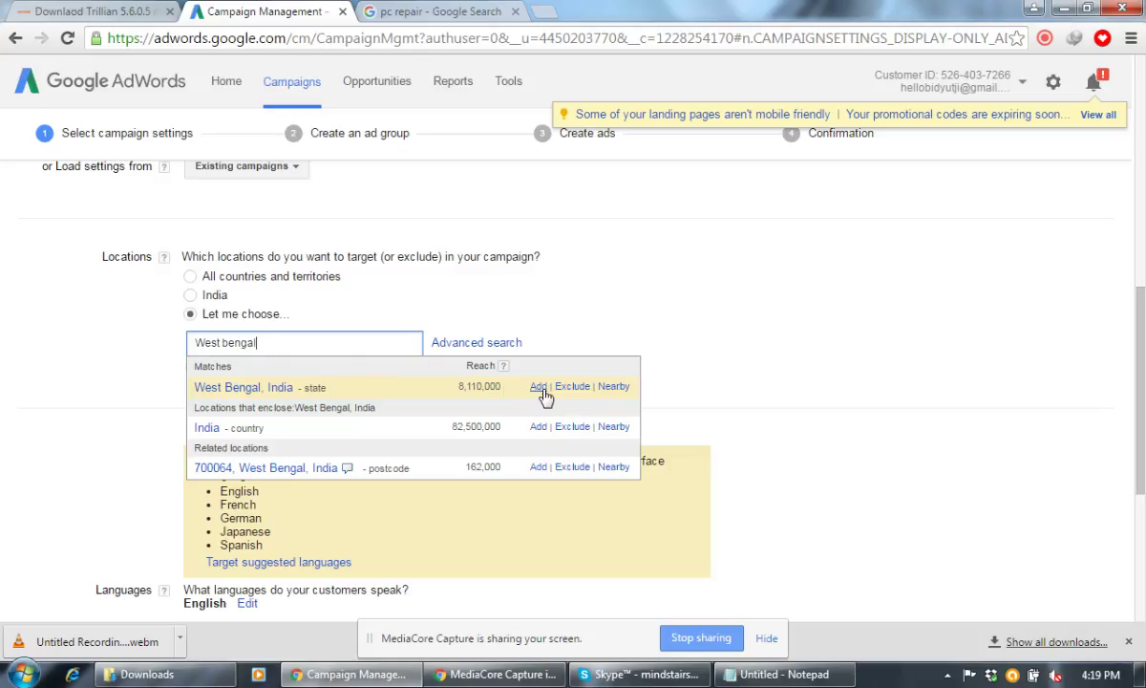
pyautogui.click(534, 390)
# Edit the campaign's customer languages to target all languages
pyautogui.scroll(-3, 791, 373)
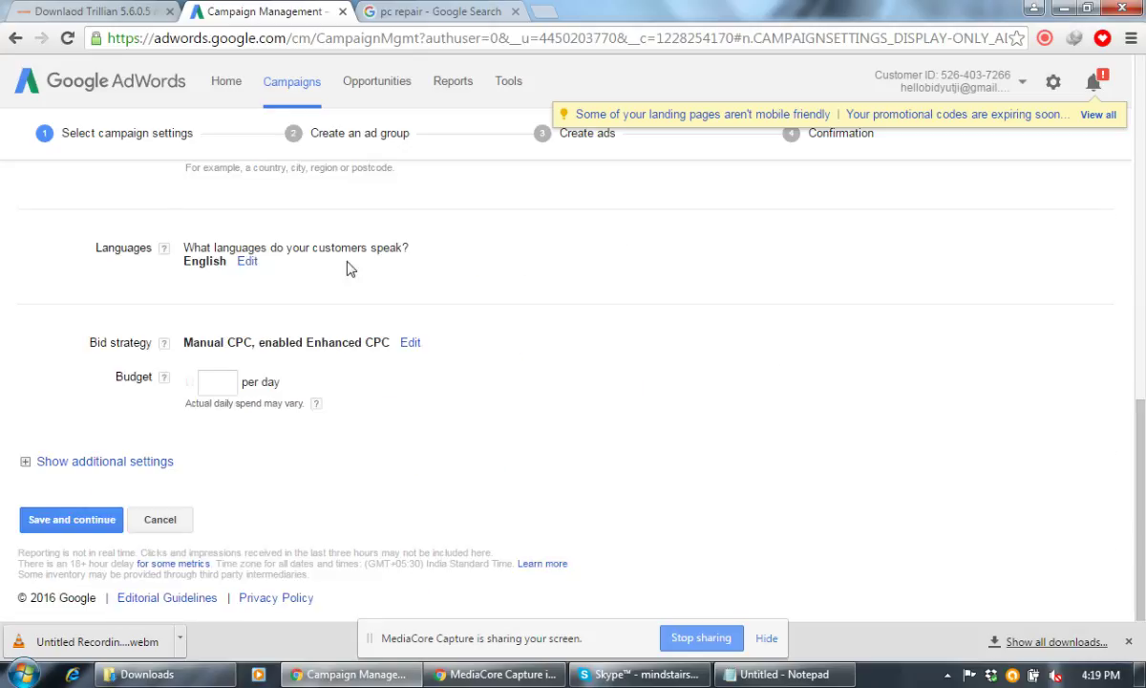
pyautogui.click(247, 262)
pyautogui.click(190, 275)
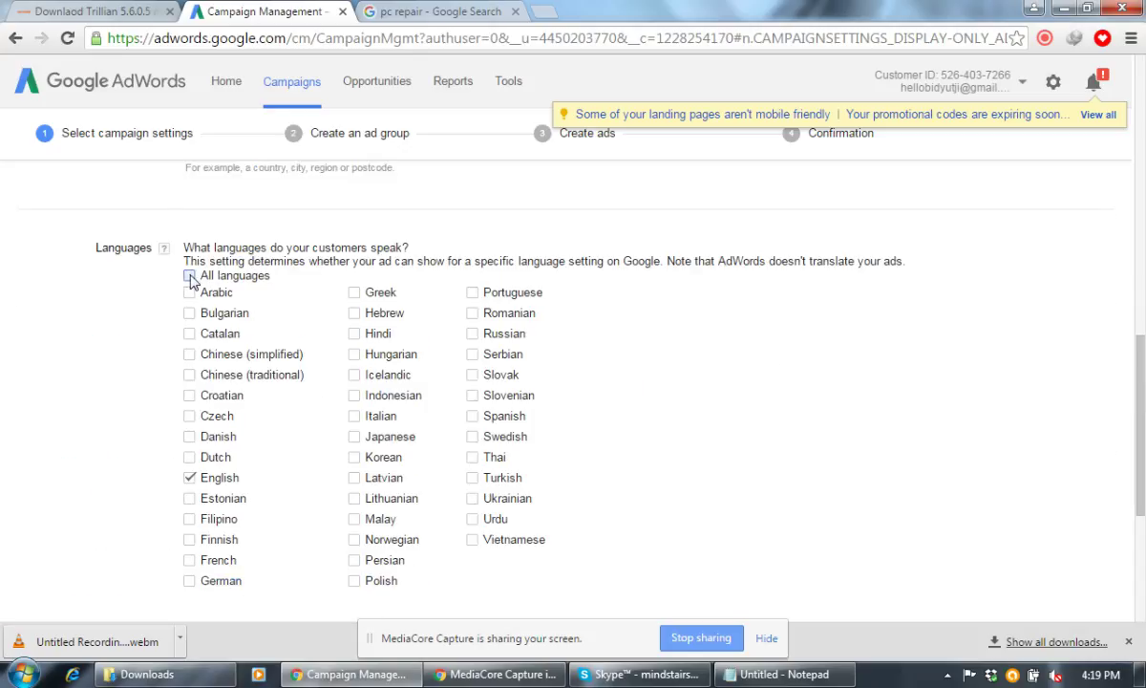
# Set the campaign budget to 100 per day and open the help note about actual daily spend
pyautogui.scroll(-3, 701, 445)
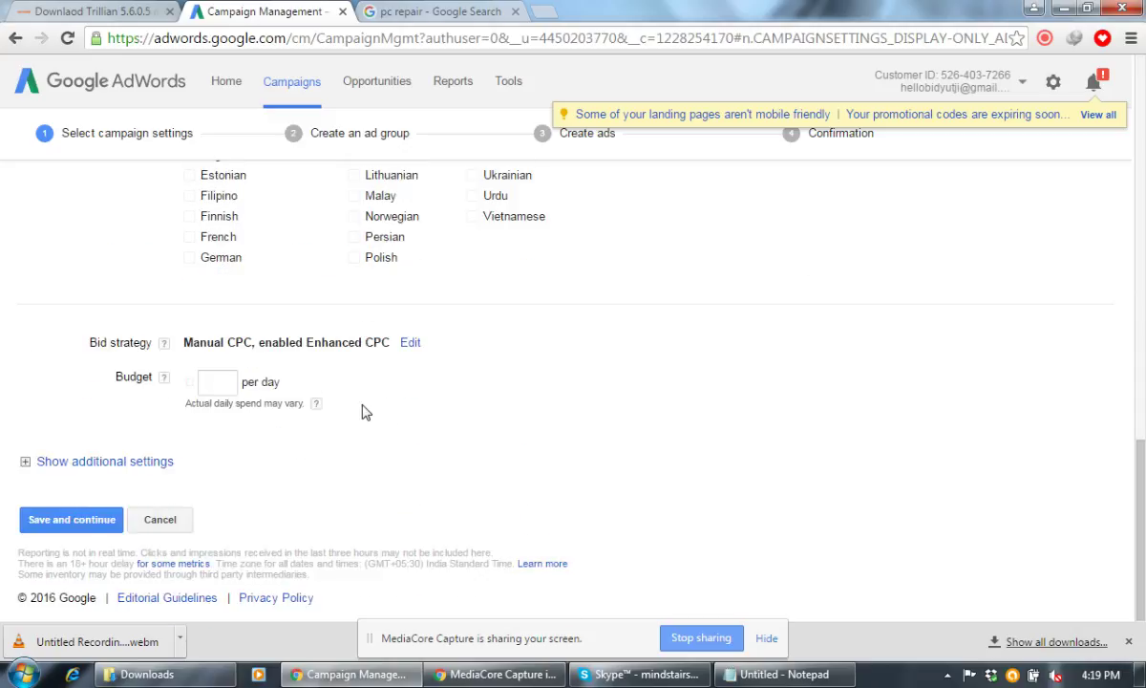
pyautogui.click(224, 372)
pyautogui.write('100')
pyautogui.click(315, 403)
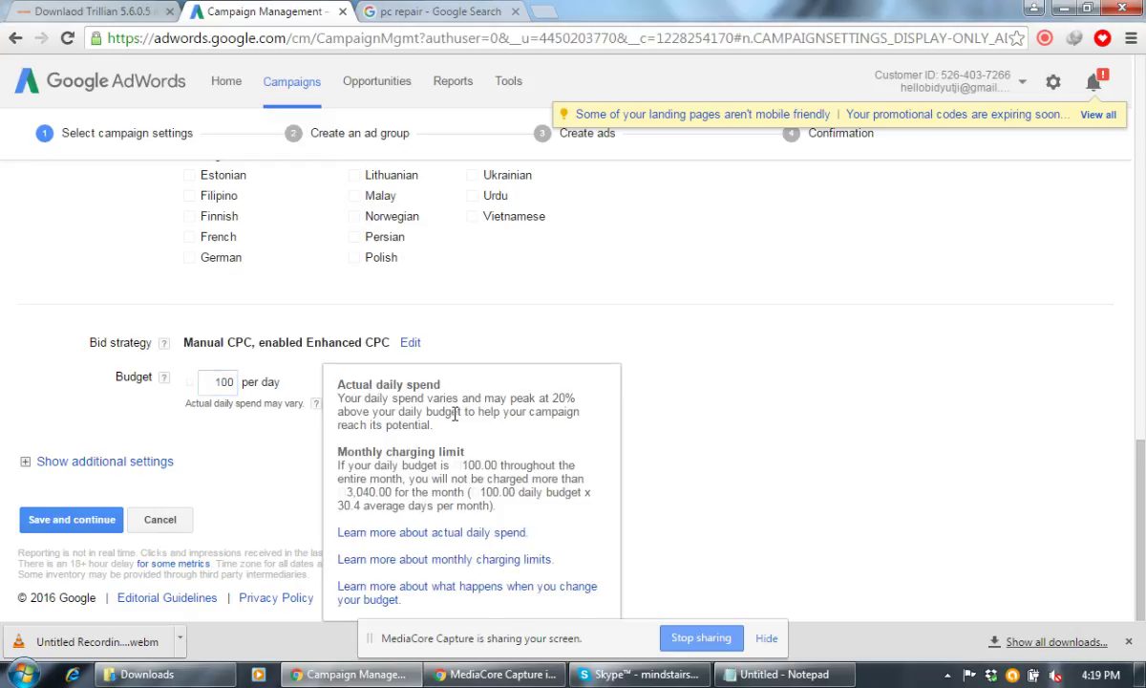
# Dismiss the daily spend help note, then save the campaign settings and continue to ad group creation
pyautogui.click(226, 381)
pyautogui.click(540, 389)
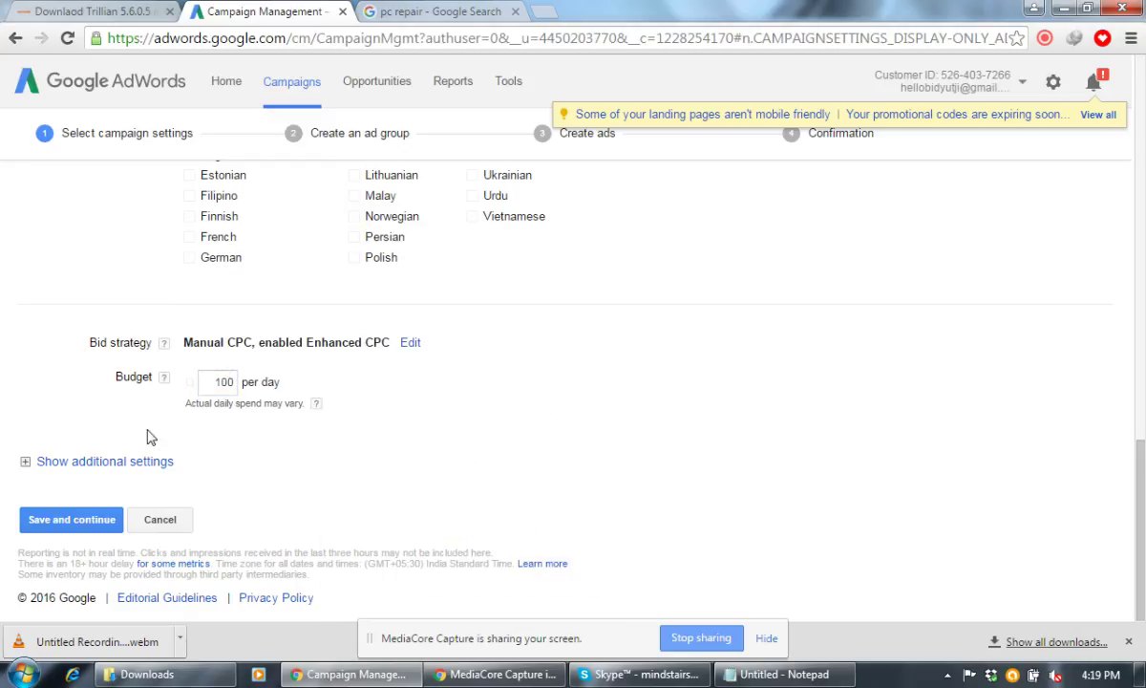
pyautogui.click(96, 517)
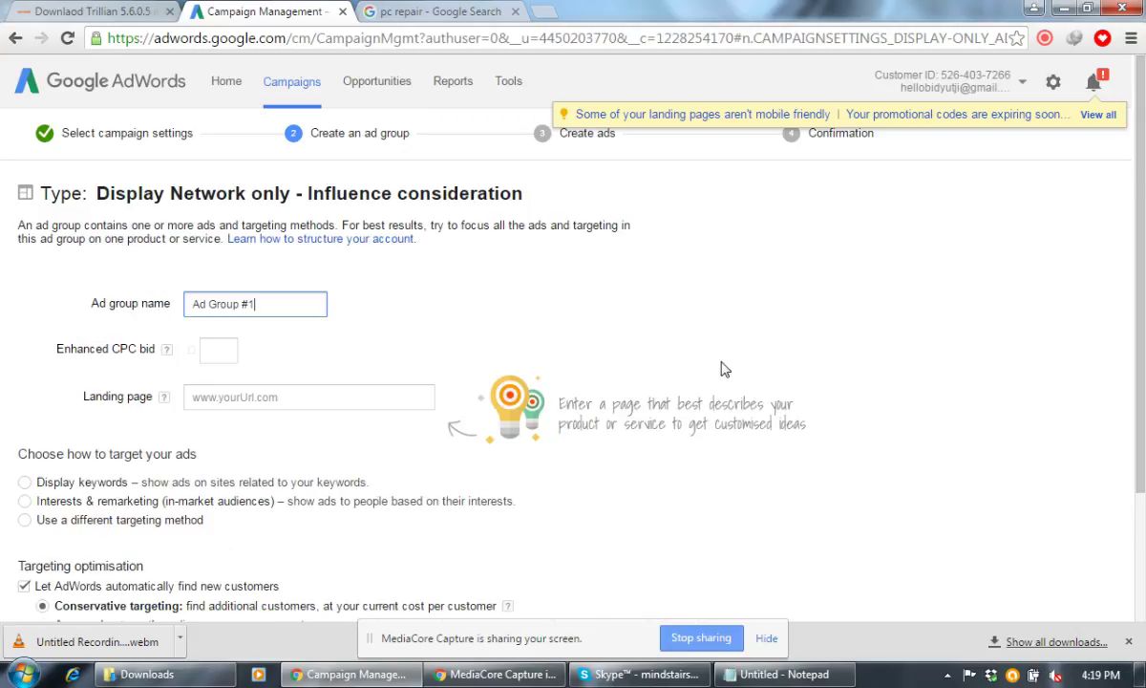
# Name the ad group "Content Related Image Ads" and set its enhanced CPC bid to 2
pyautogui.moveTo(248, 303); pyautogui.dragTo(180, 305)
pyautogui.write('Content Related I')
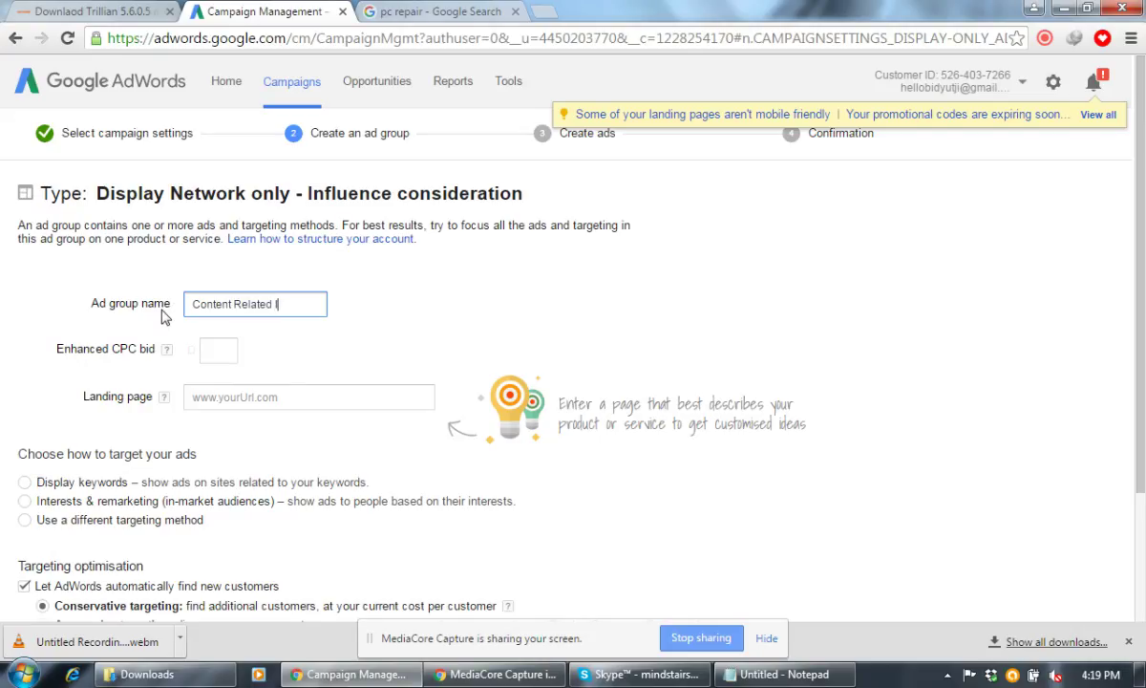
pyautogui.write('mage Ads')
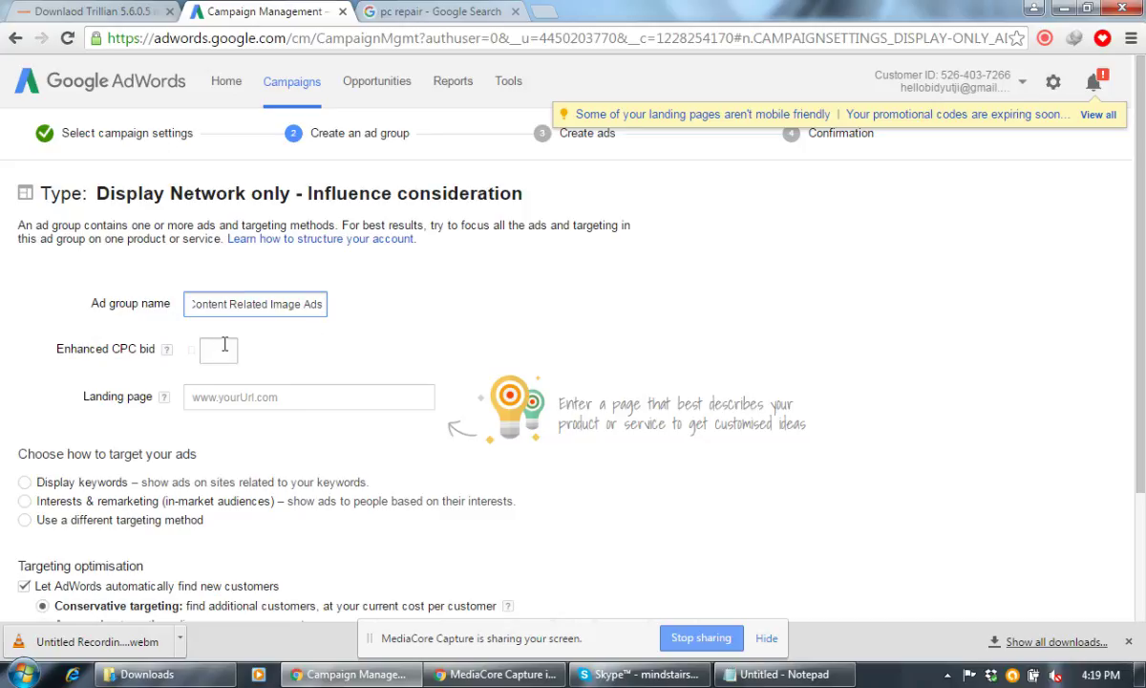
pyautogui.click(215, 346)
pyautogui.write('2')
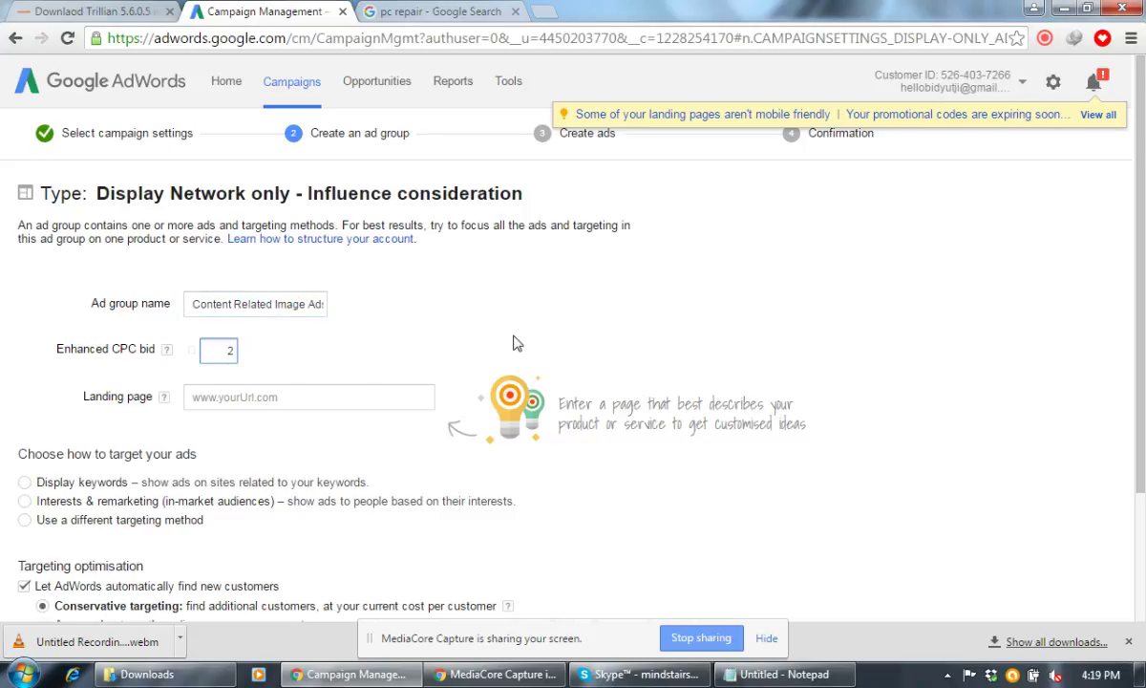
# Open competeinfotechacademy.com in a new browser tab and go to its Content Writing certificate course page
pyautogui.click(342, 403)
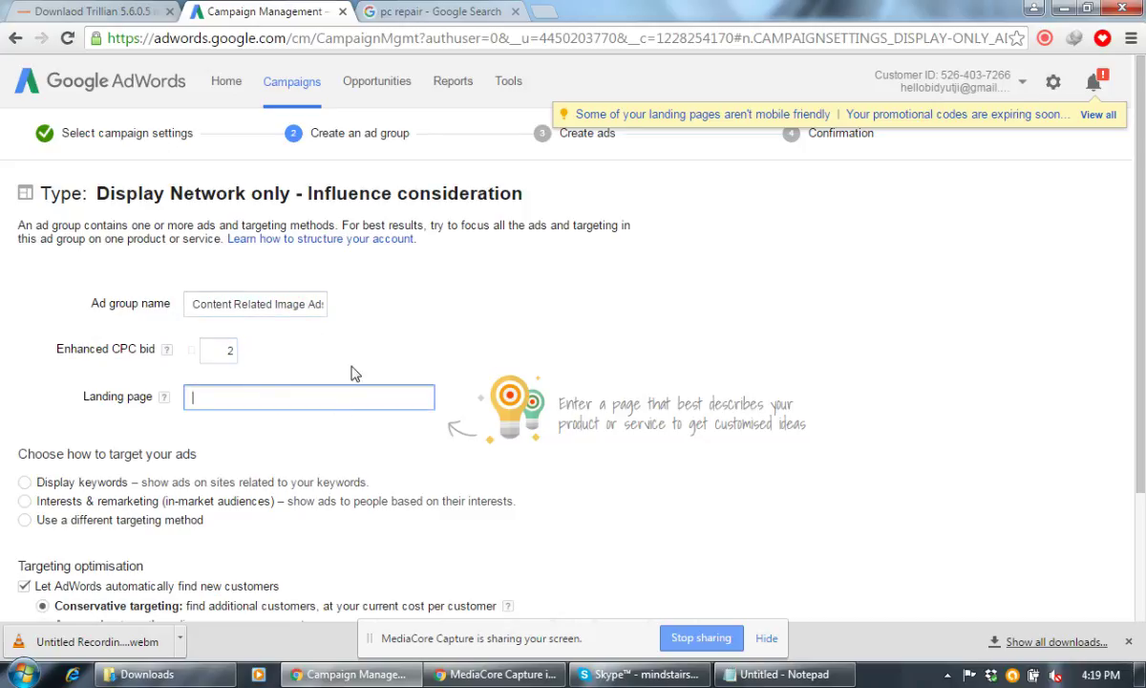
pyautogui.click(541, 13)
pyautogui.write('compe')
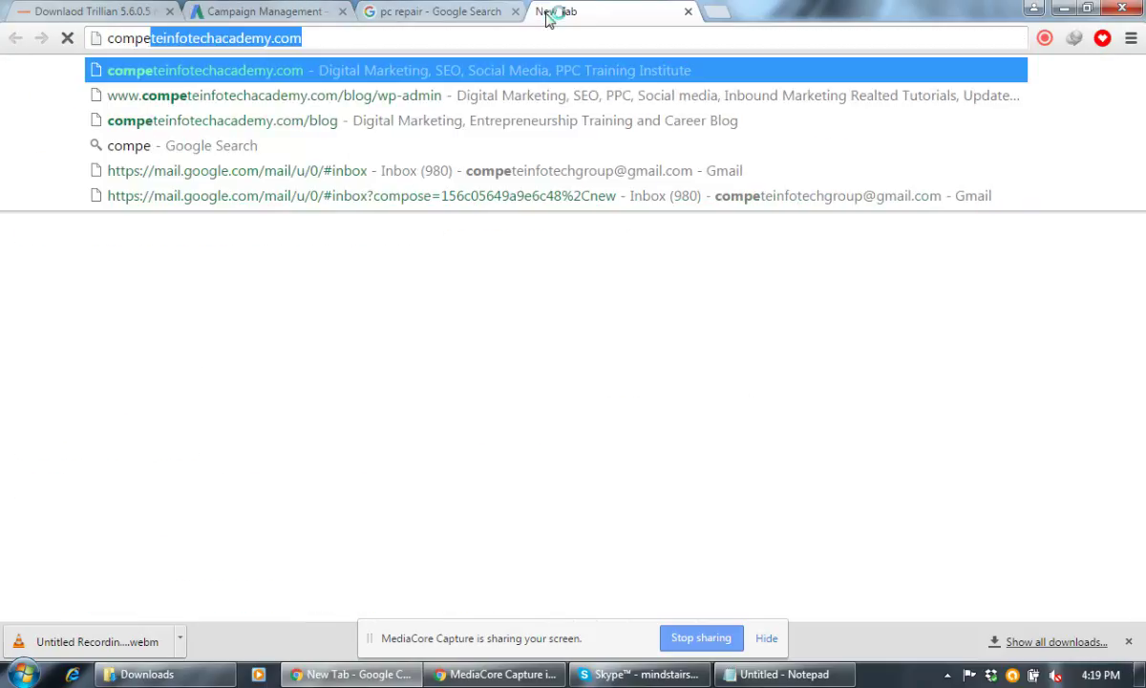
pyautogui.write('te')
pyautogui.press('Return')
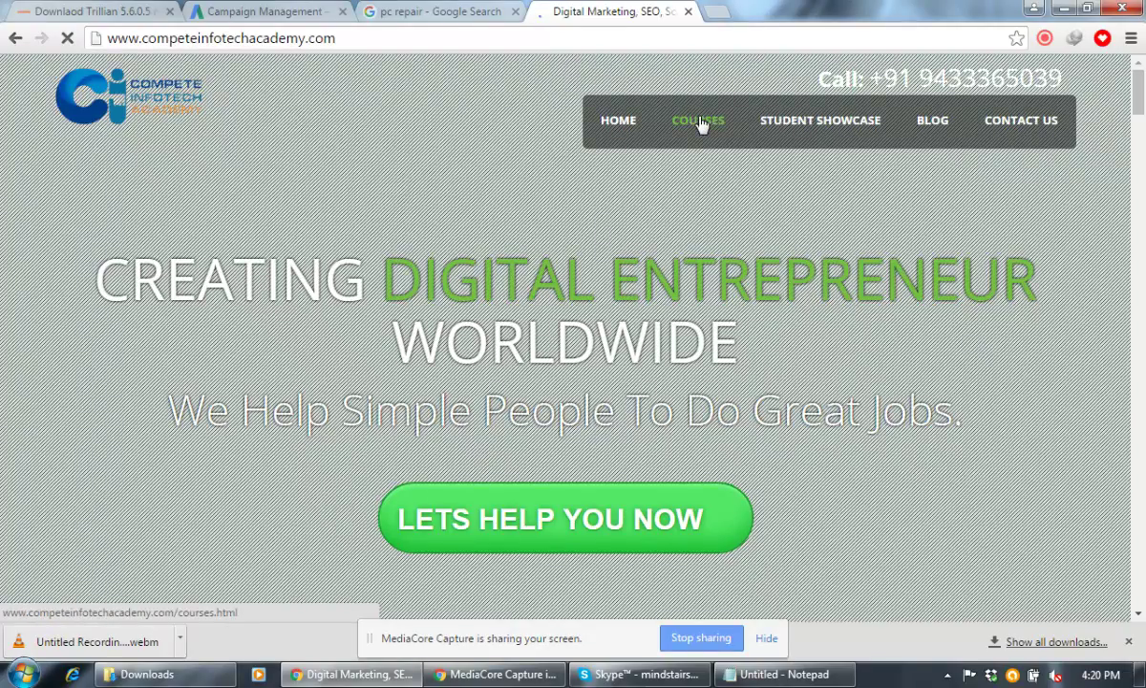
pyautogui.moveTo(706, 134)
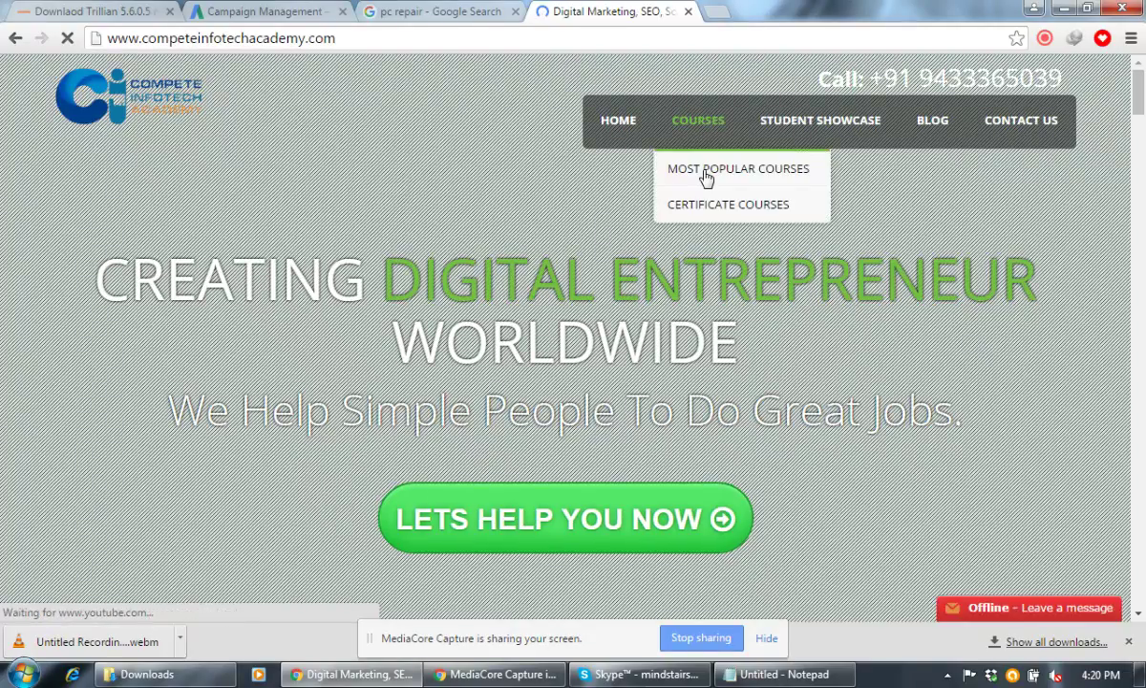
pyautogui.moveTo(703, 179)
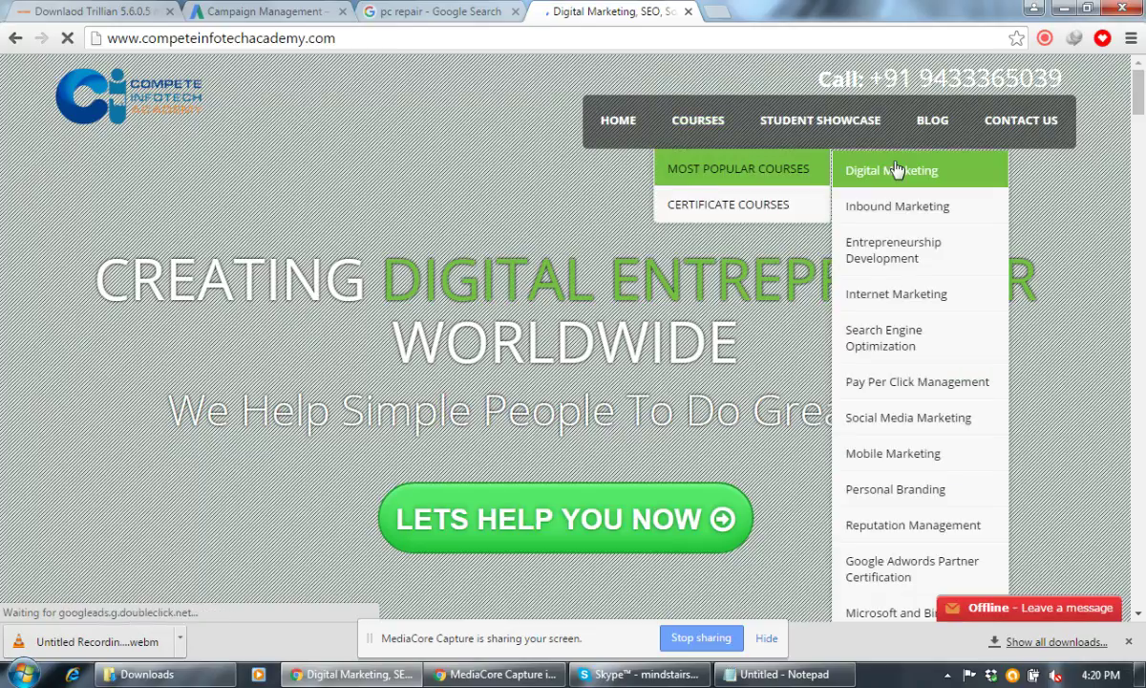
pyautogui.moveTo(719, 209)
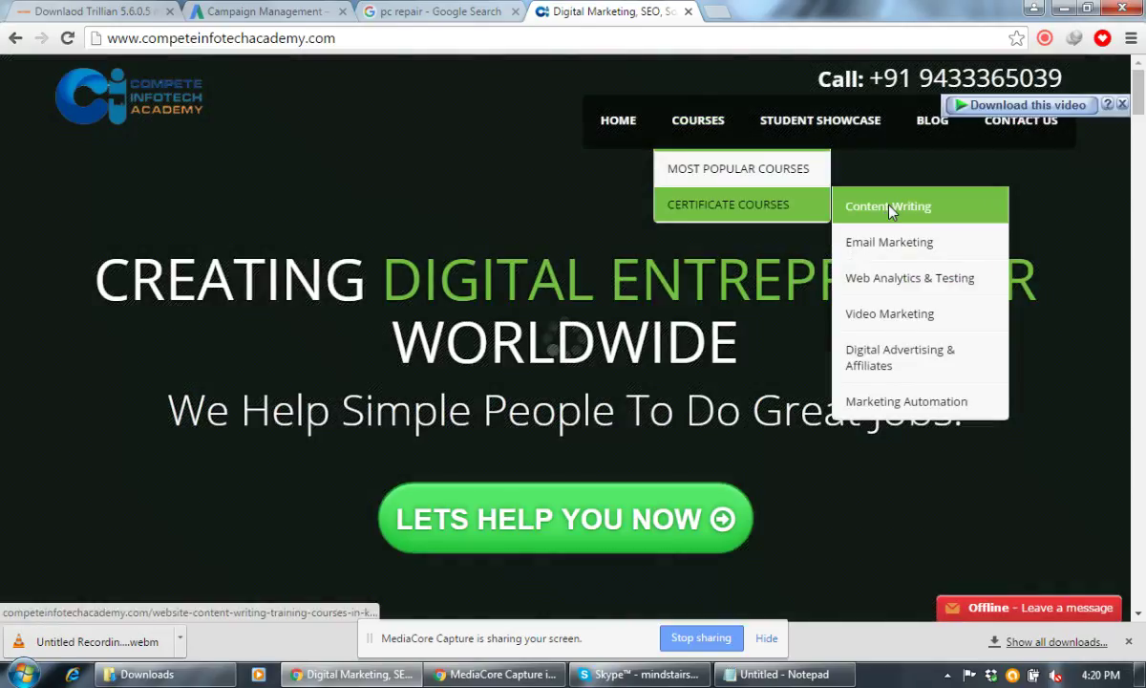
pyautogui.click(888, 207)
# Copy the Content Writing course page's address and enter it as the ad group's landing page in AdWords
pyautogui.click(389, 42)
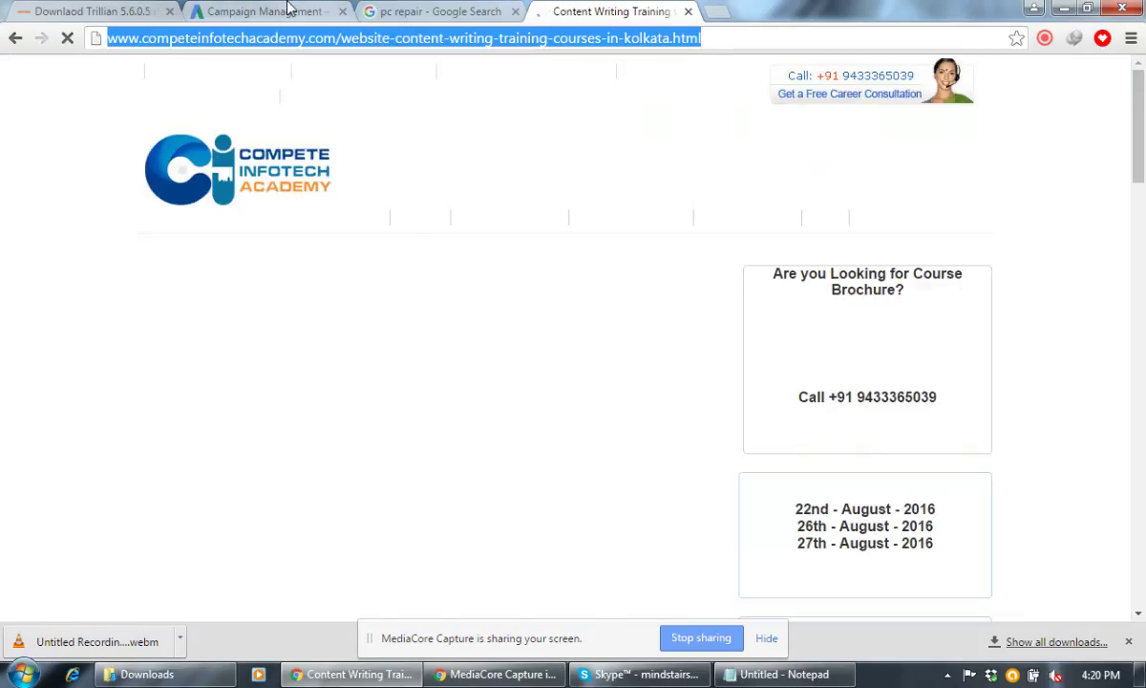
pyautogui.click(265, 12)
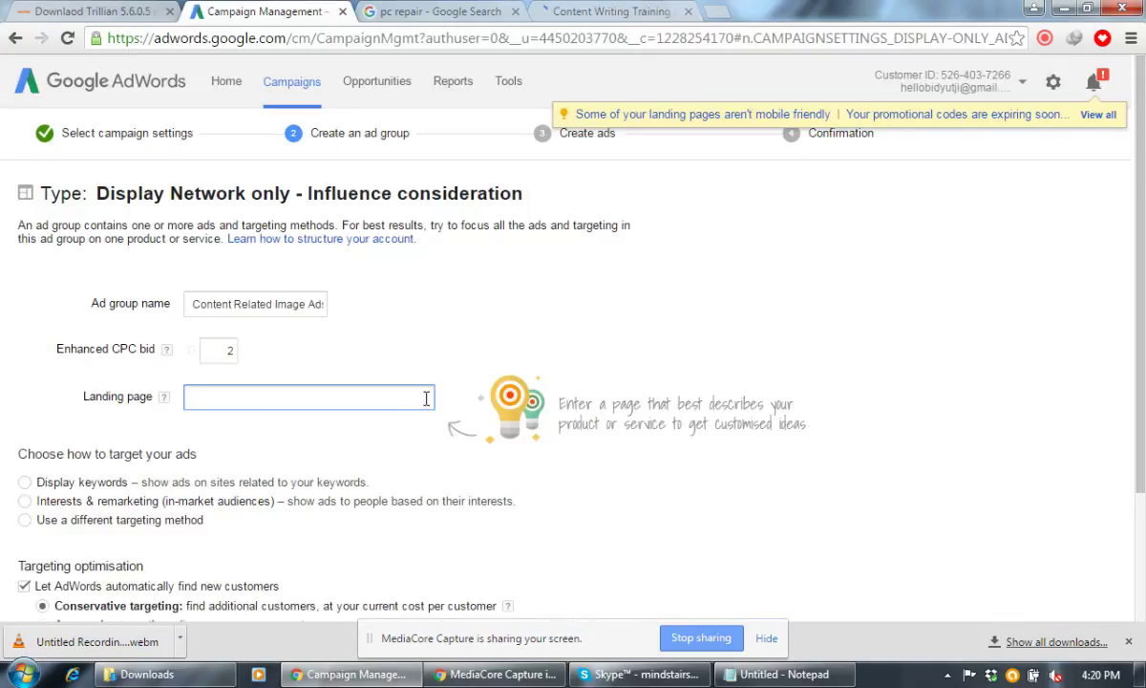
pyautogui.write('http://www.competeinfotechacademy.com/website-content-writing-training-course-in-noida.html')
pyautogui.click(425, 440)
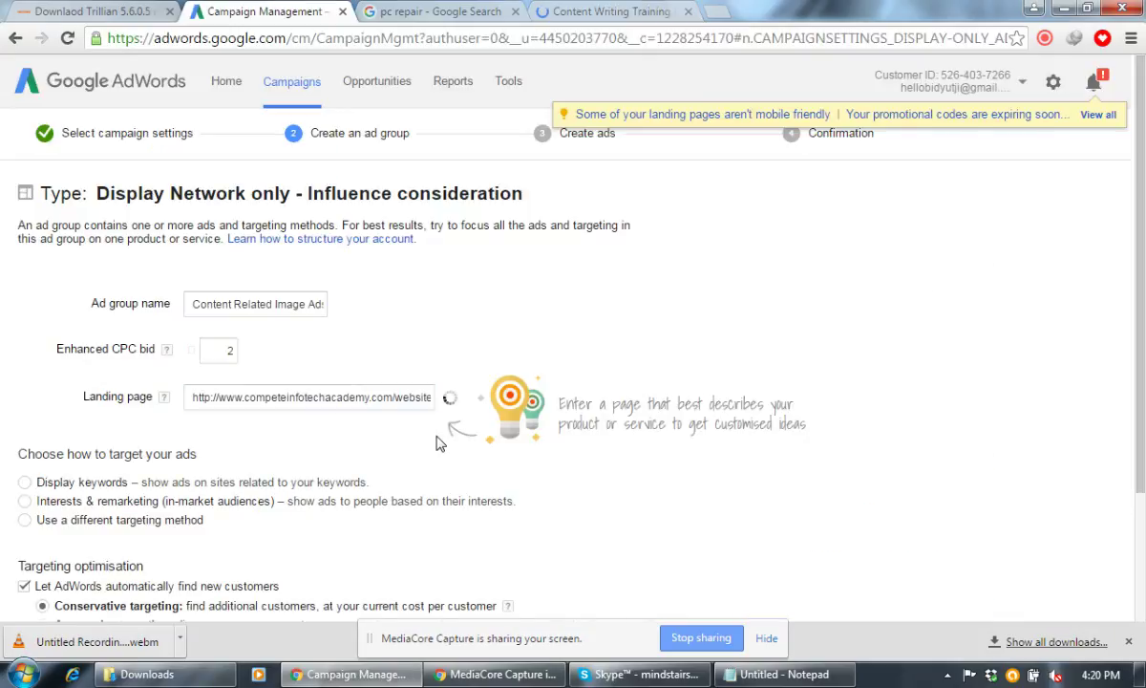
# Target the ads by Interests & remarketing and search all in-market audiences for "education"
pyautogui.scroll(-1, 439, 443)
pyautogui.scroll(-2, 439, 443)
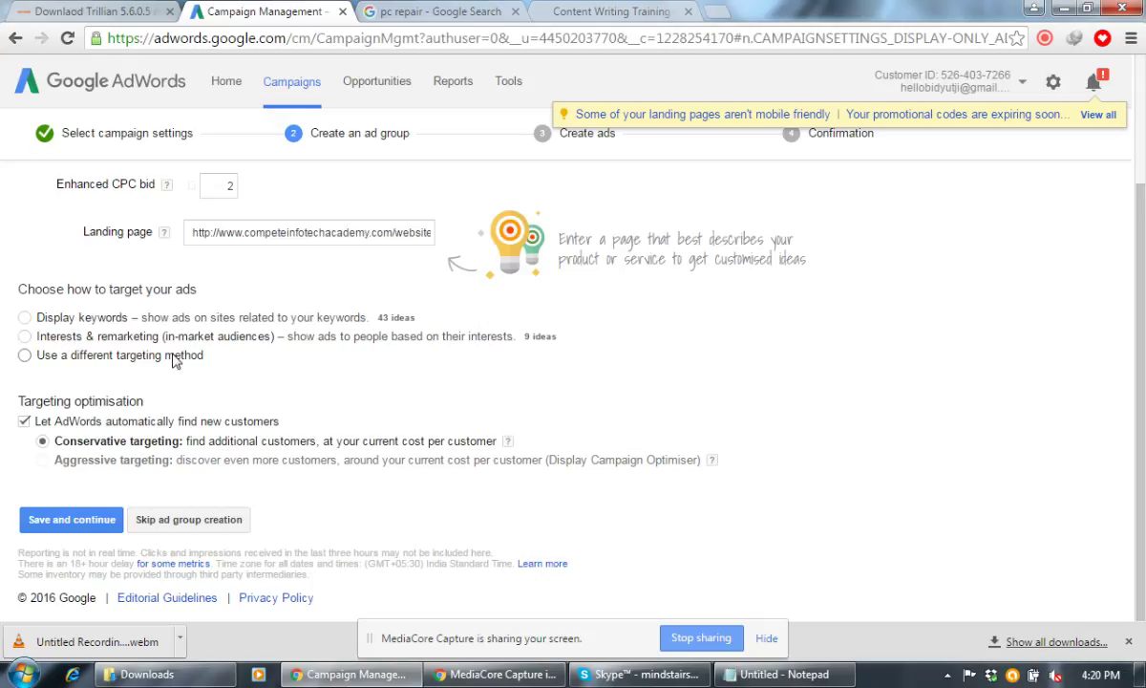
pyautogui.click(24, 338)
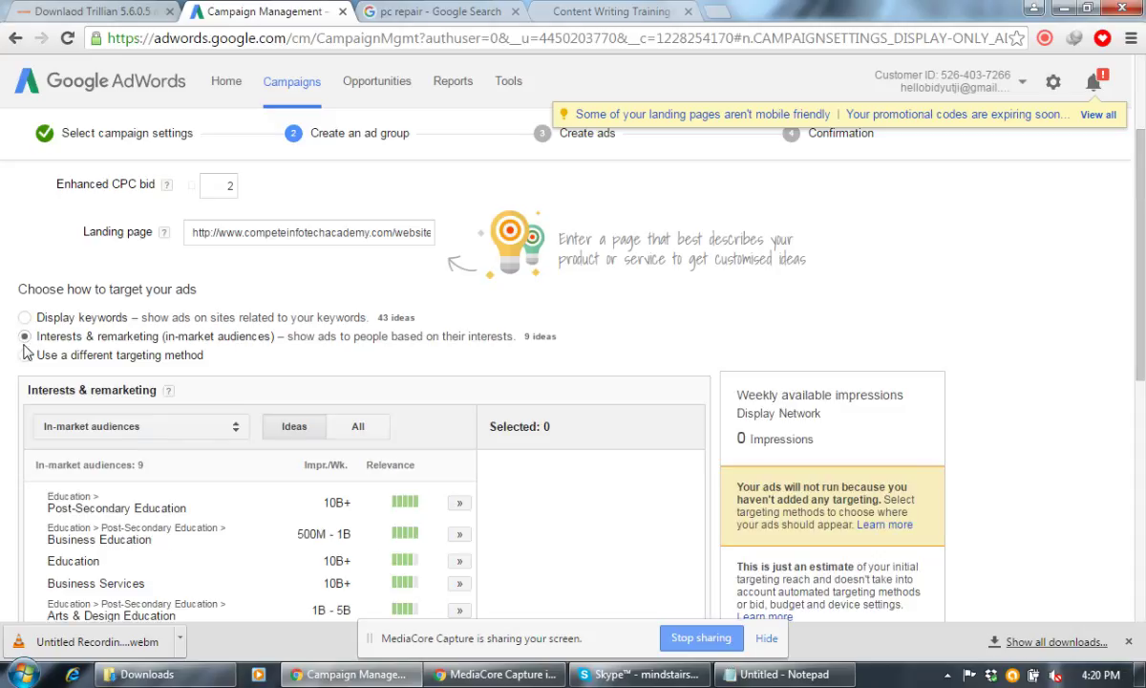
pyautogui.scroll(-1, 366, 435)
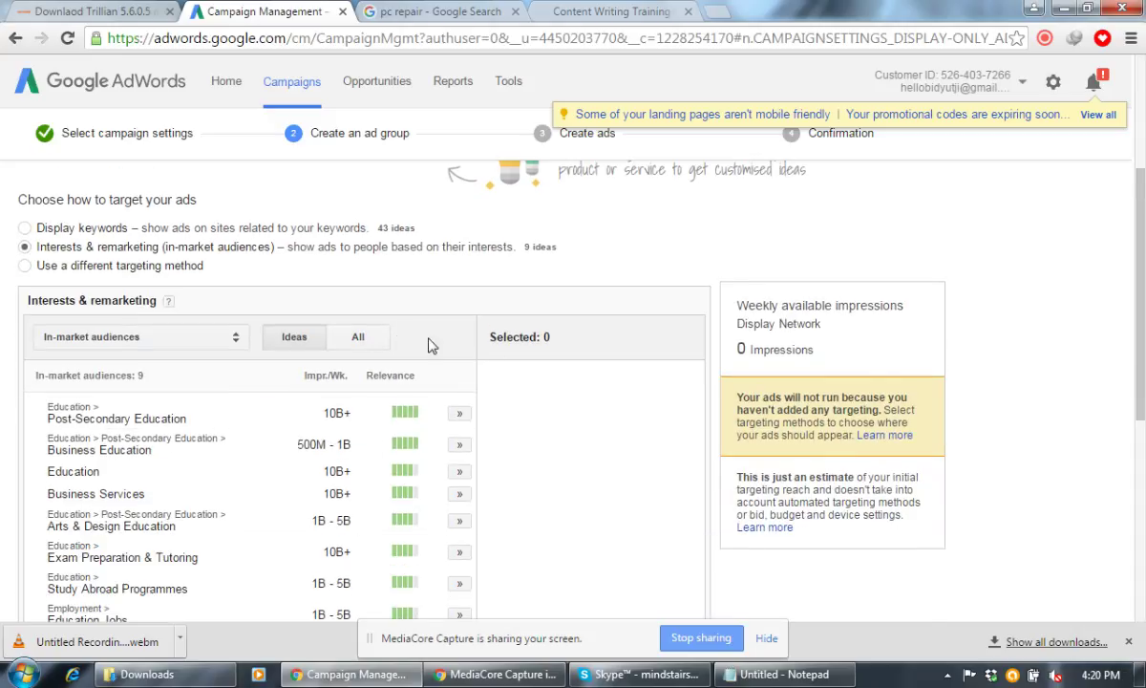
pyautogui.click(359, 341)
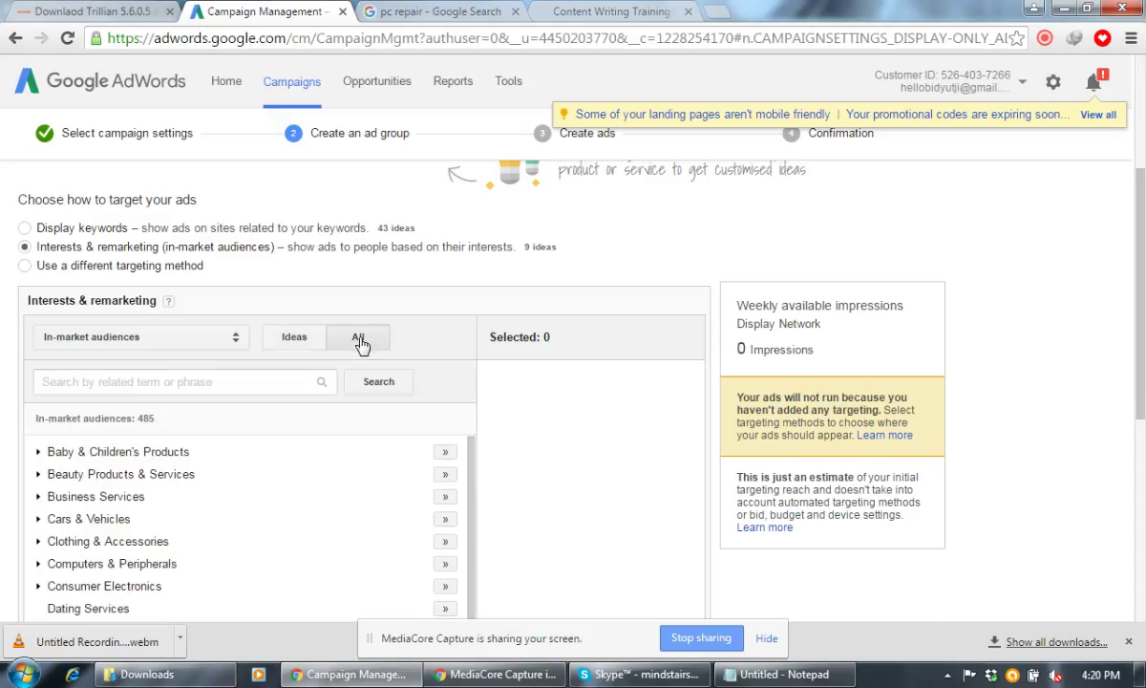
pyautogui.click(235, 381)
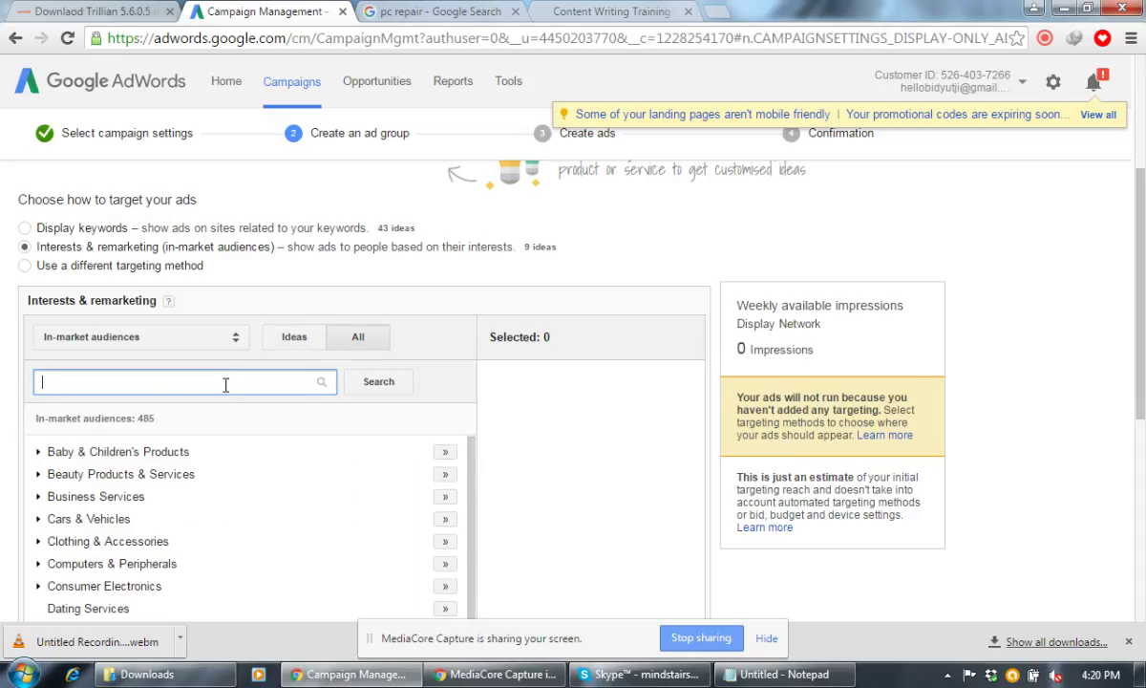
pyautogui.write('education')
pyautogui.click(375, 383)
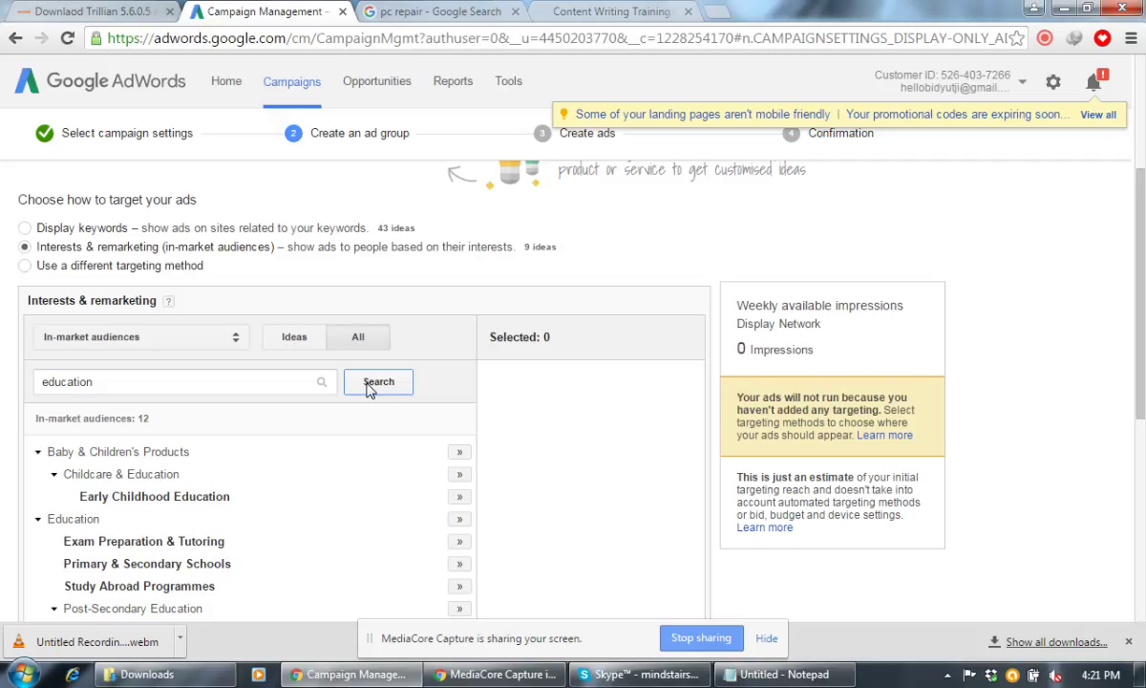
# Add the Education, Exam Preparation & Tutoring, Study Abroad Programmes and Primary & Secondary Schools in-market audiences to the targeting
pyautogui.scroll(-1, 555, 468)
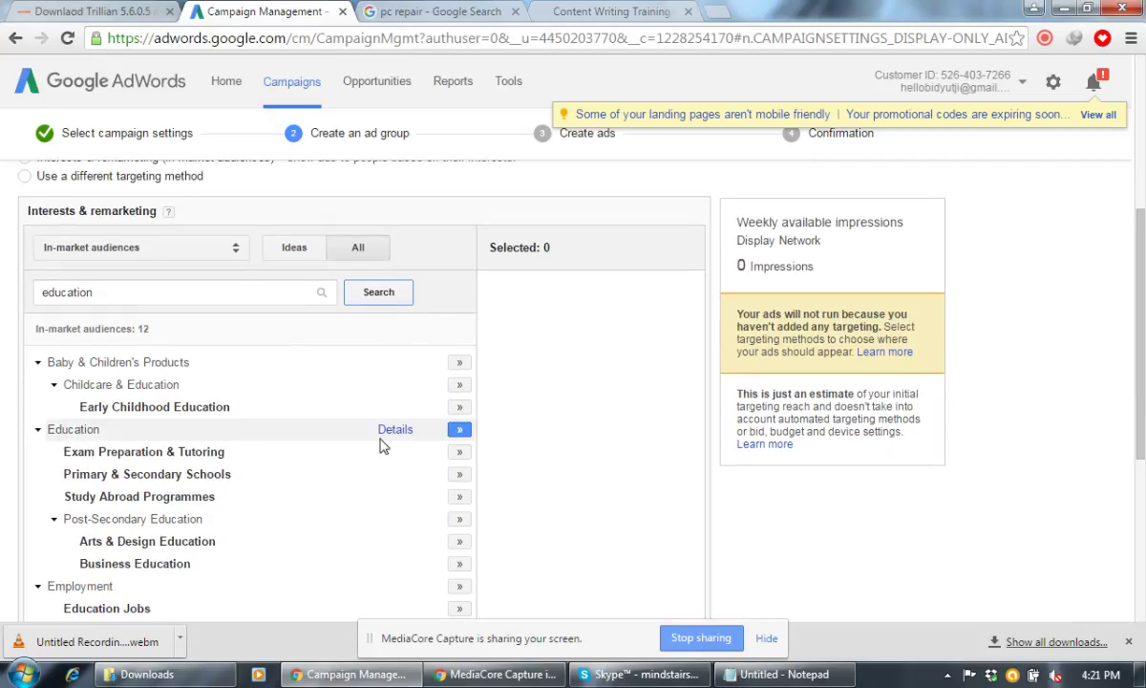
pyautogui.click(458, 430)
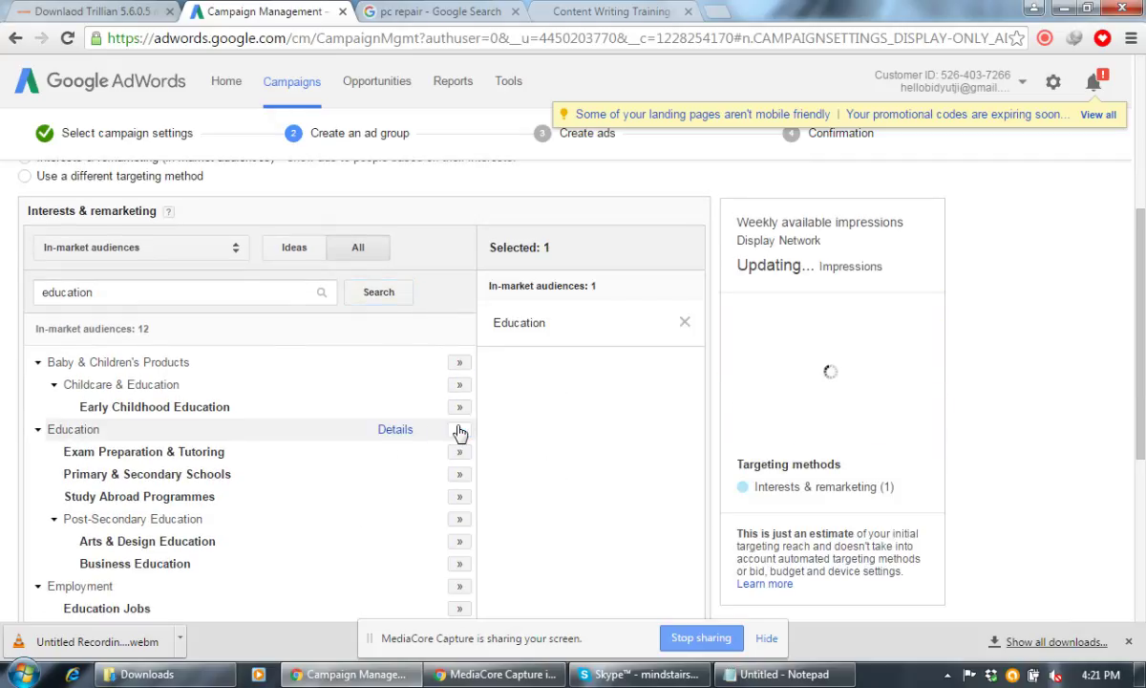
pyautogui.click(459, 454)
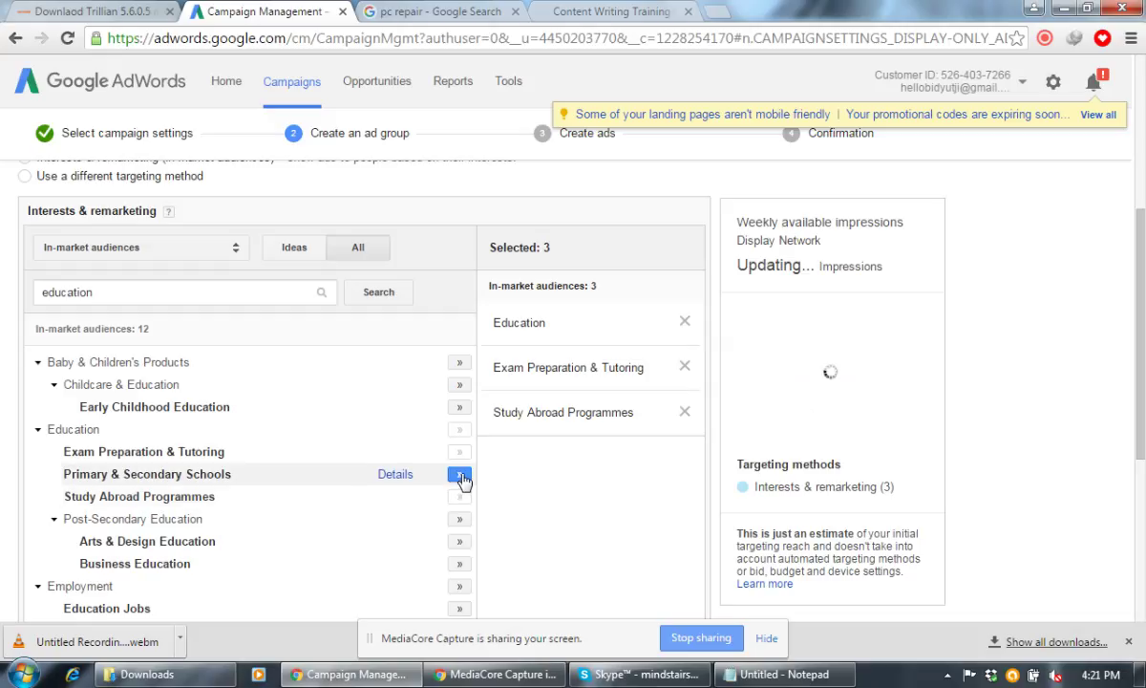
pyautogui.click(459, 474)
# Add the Employment, Education Jobs, Business Education and Arts & Design Education in-market audiences to the targeting
pyautogui.scroll(-3, 455, 558)
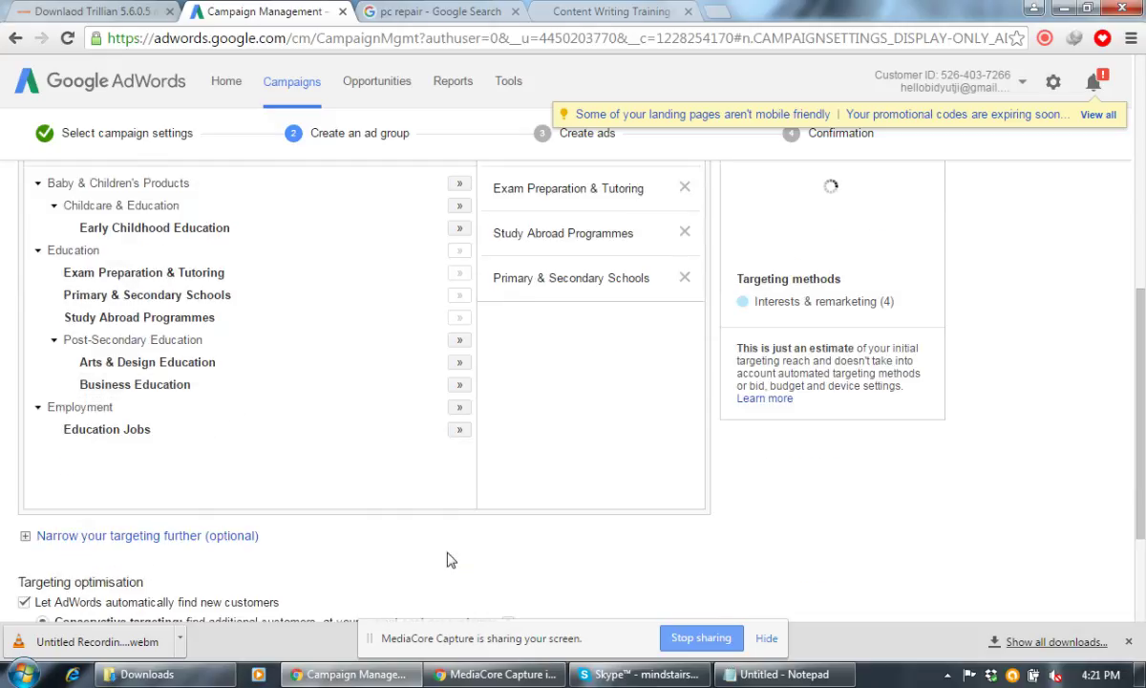
pyautogui.click(459, 408)
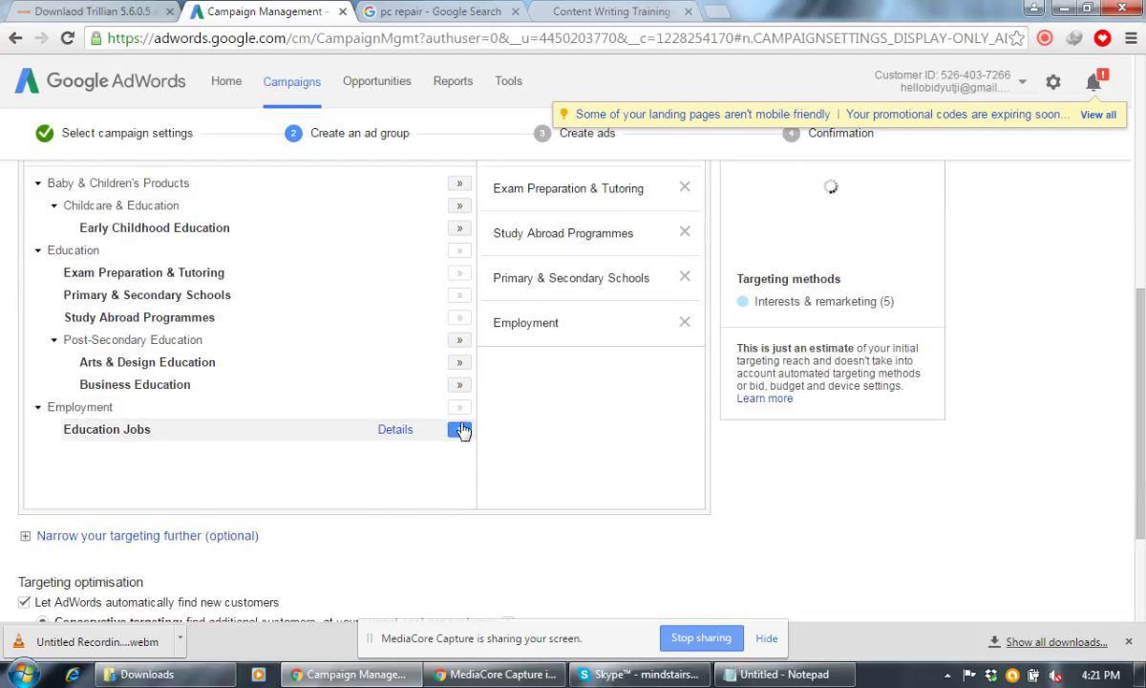
pyautogui.click(460, 429)
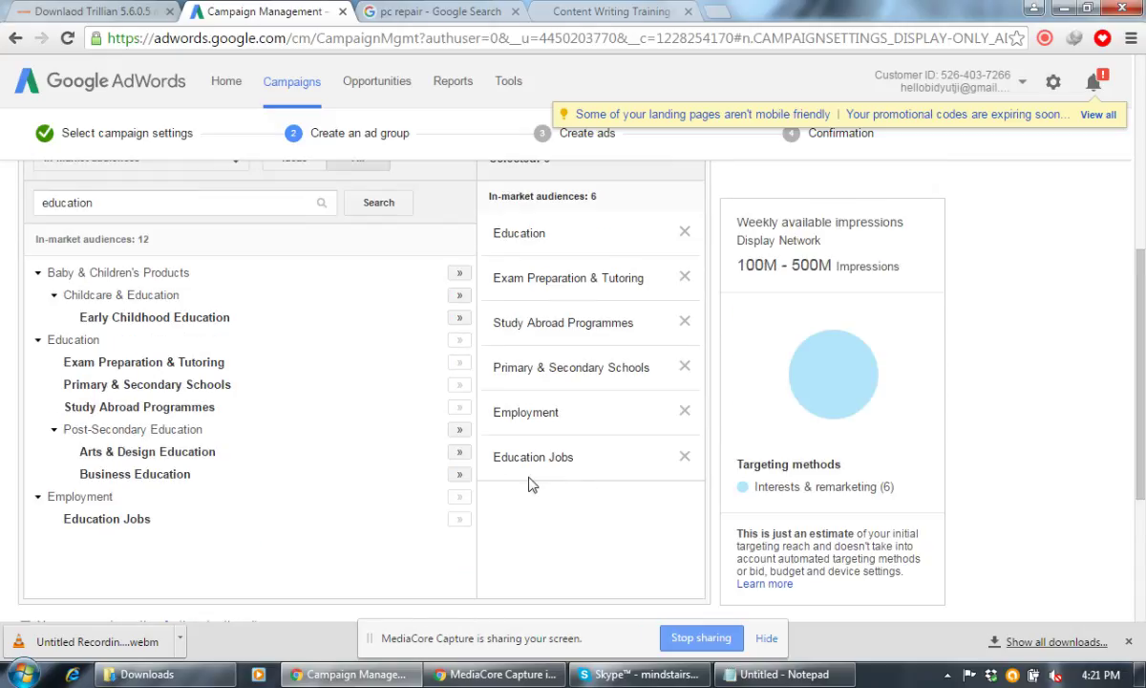
pyautogui.click(460, 473)
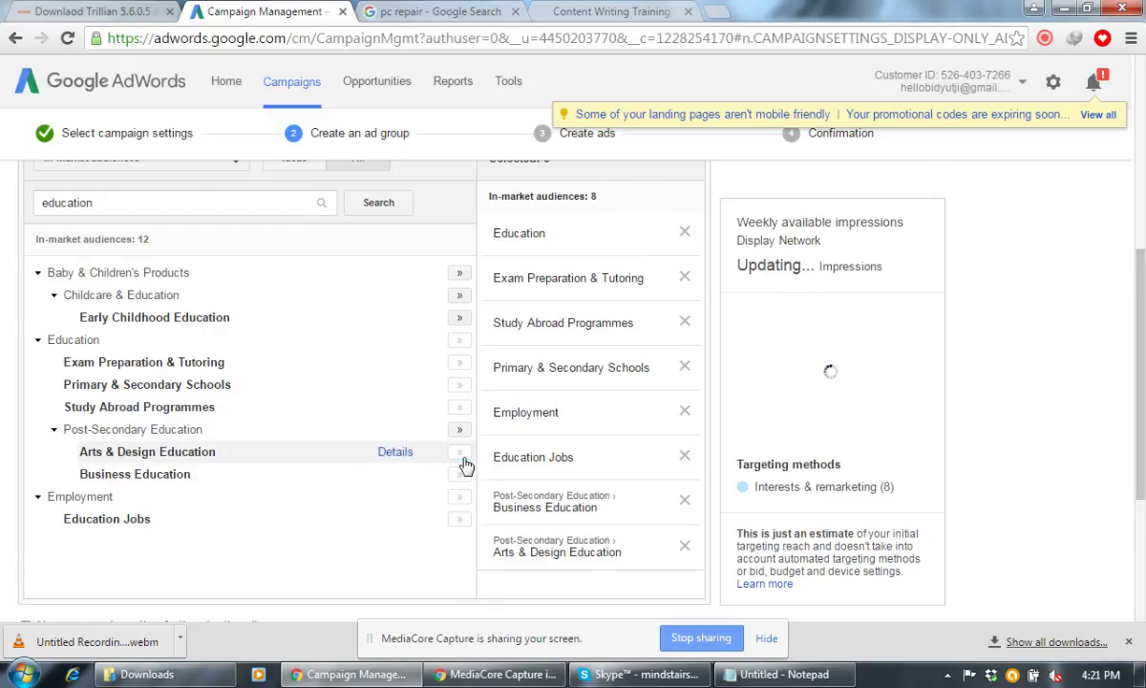
pyautogui.click(462, 458)
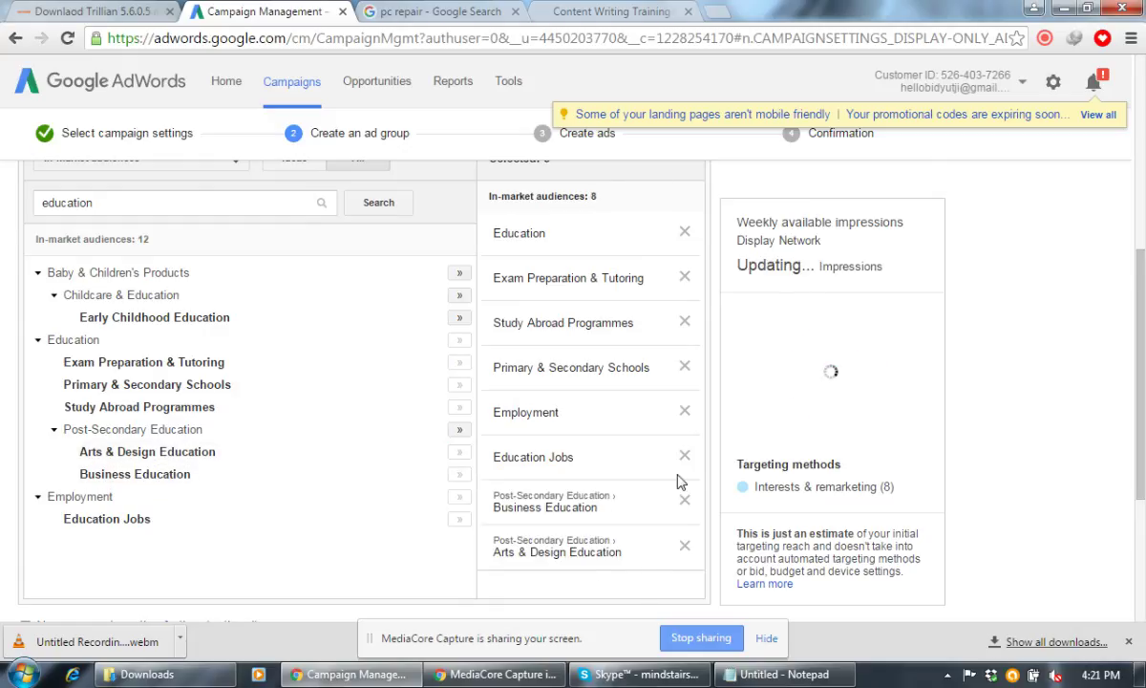
pyautogui.scroll(2, 706, 468)
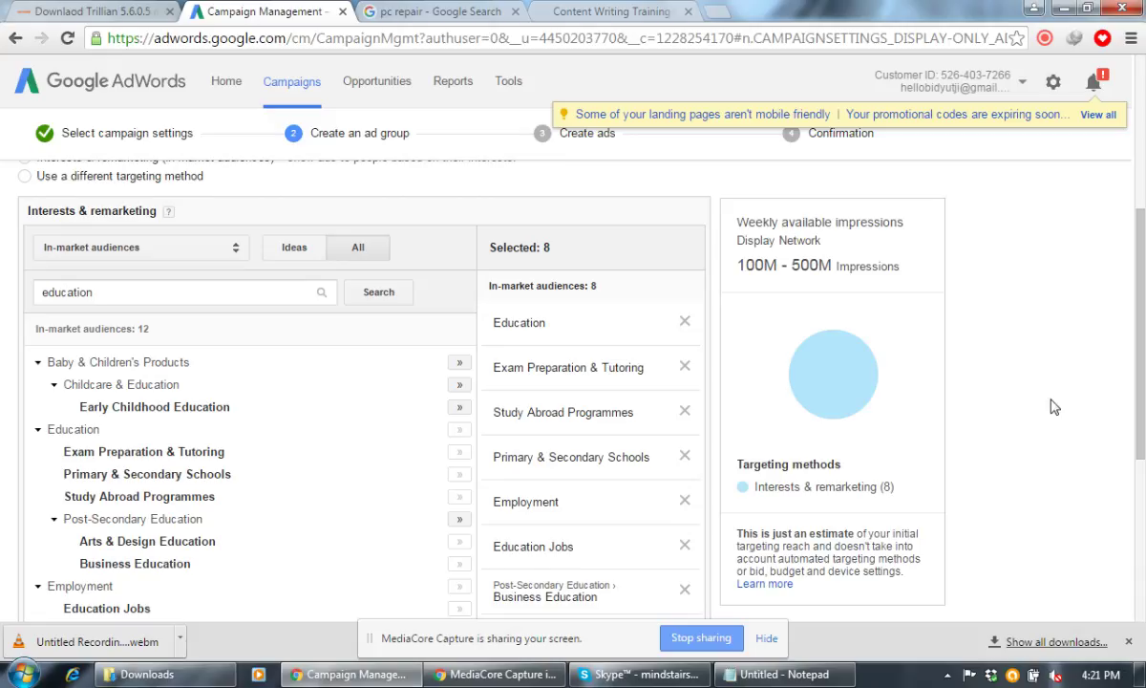
# Narrow the ad group's targeting further by Display keywords and look through the suggested keyword ideas
pyautogui.scroll(-4, 1046, 404)
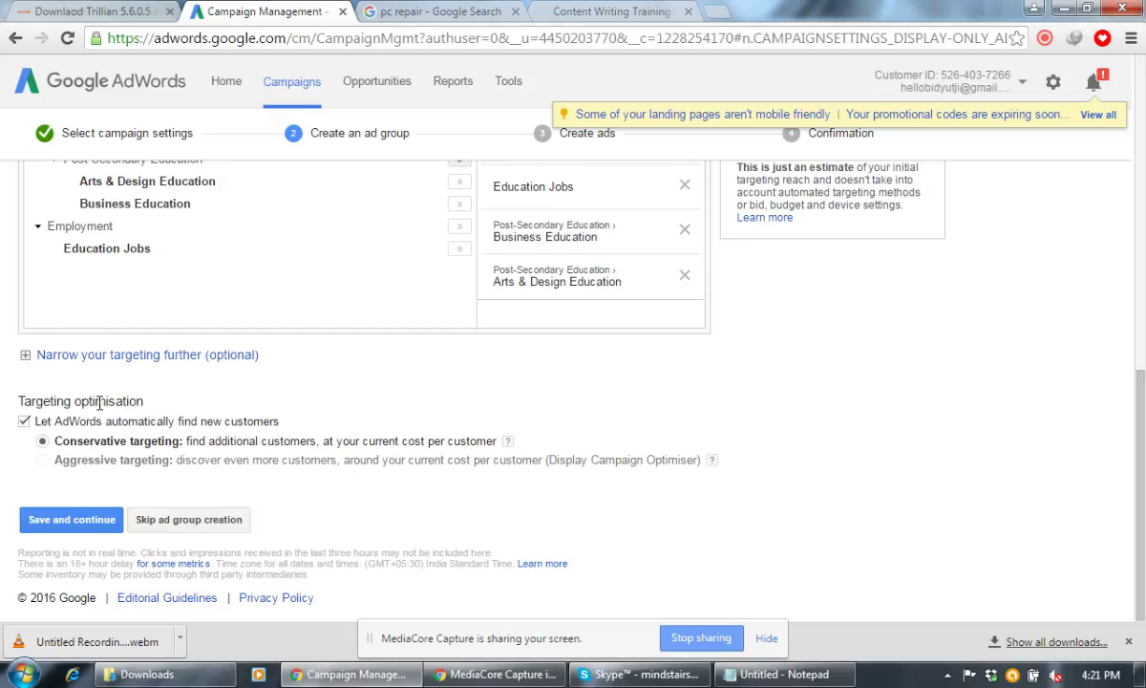
pyautogui.click(127, 354)
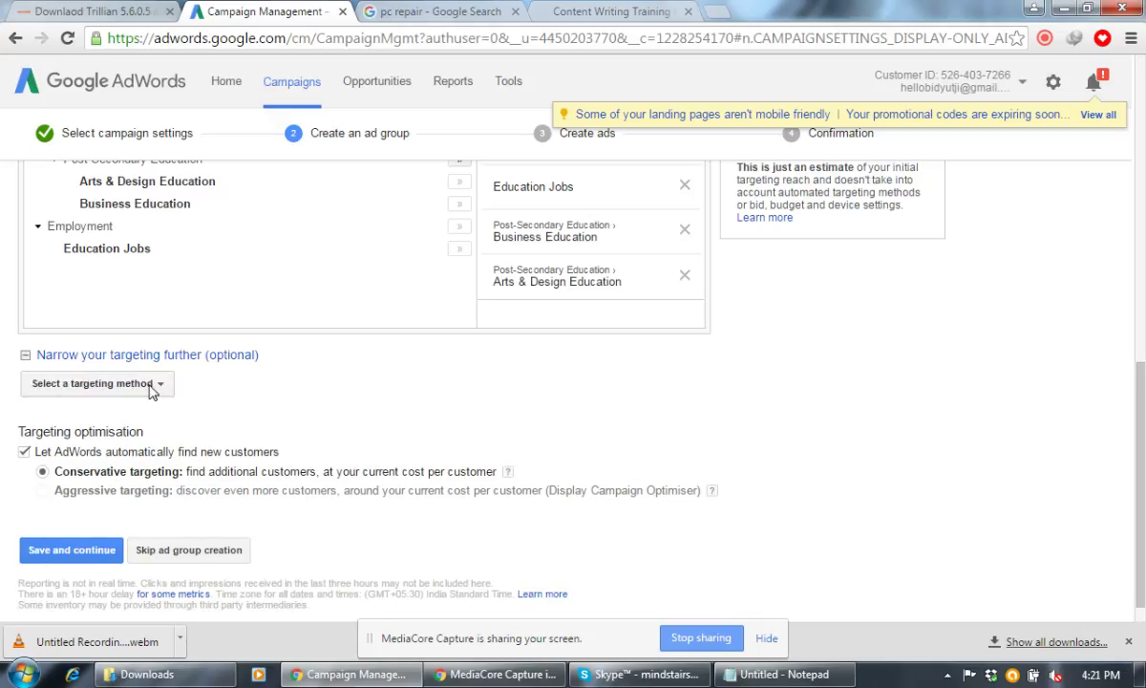
pyautogui.click(151, 384)
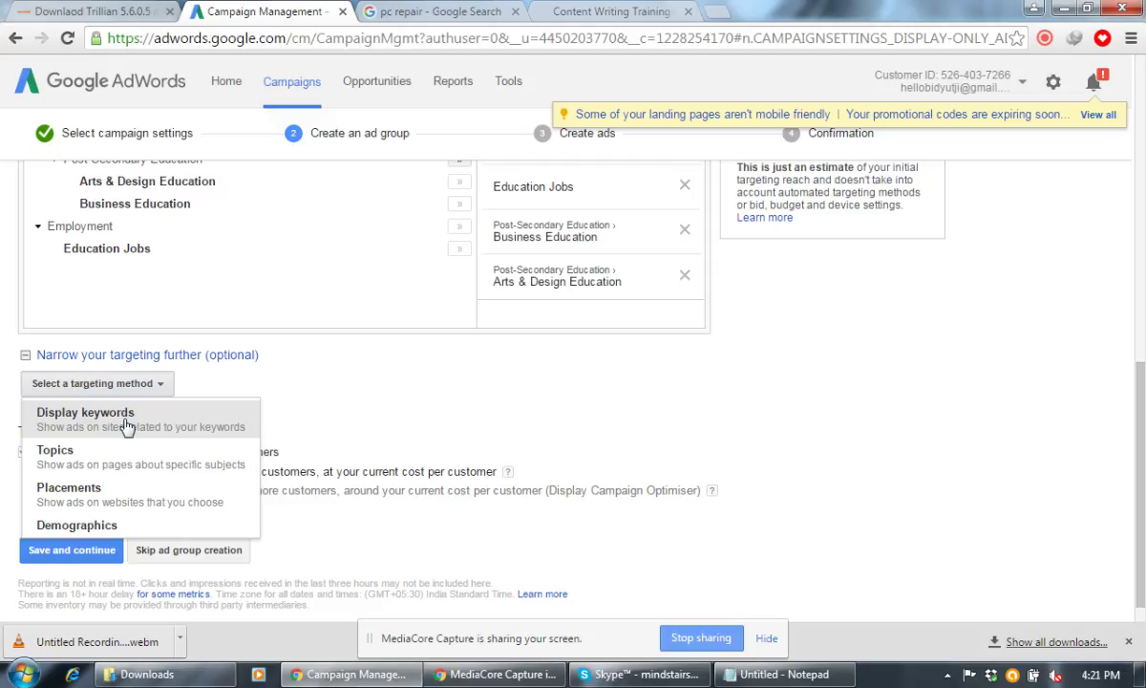
pyautogui.click(127, 425)
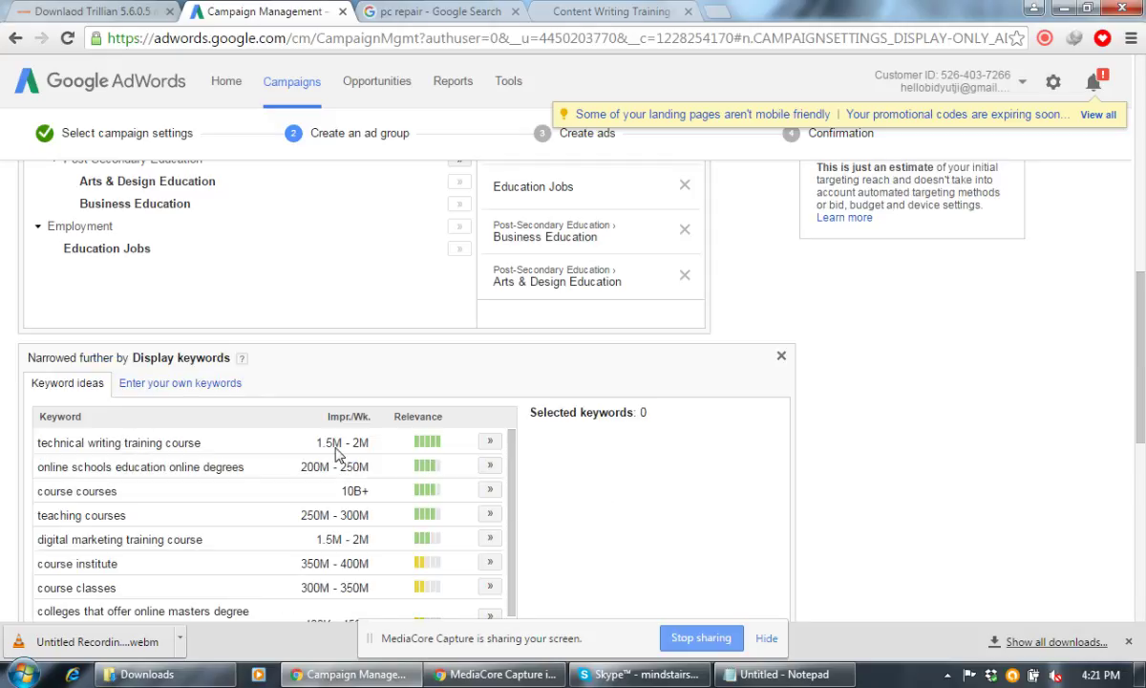
pyautogui.scroll(-2, 456, 476)
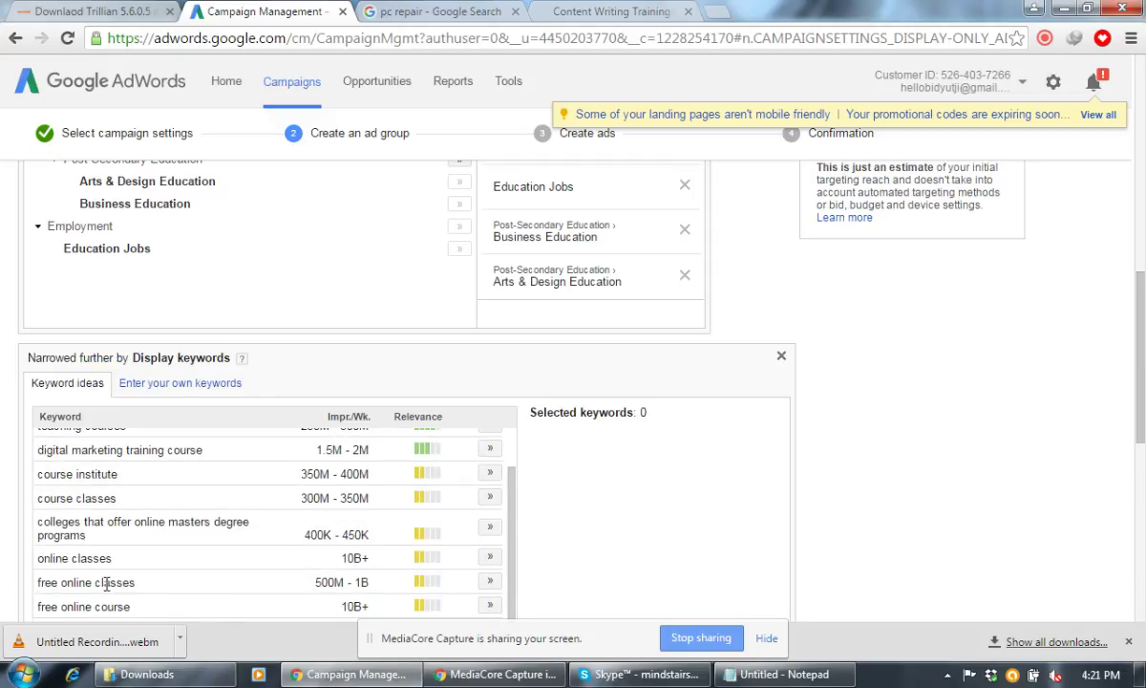
pyautogui.scroll(2, 238, 532)
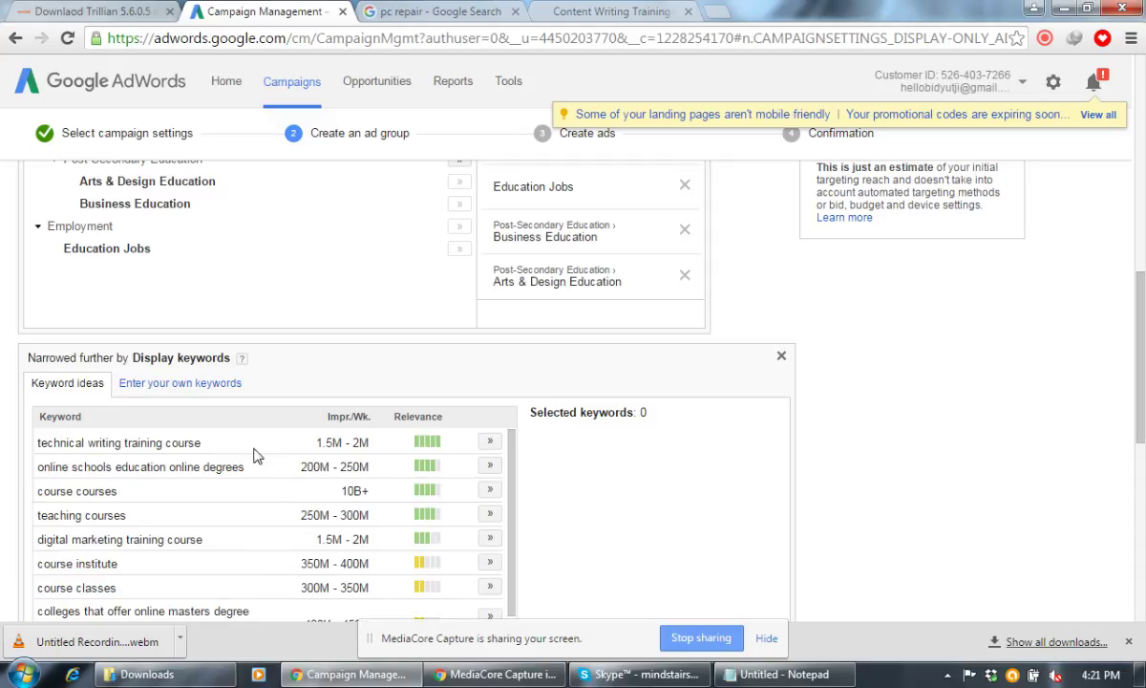
# Add the suggested keywords "technical writing training course", "best training certifications", "courses in", "training program" and "training" to the selected display keywords
pyautogui.click(489, 440)
pyautogui.scroll(-1, 465, 499)
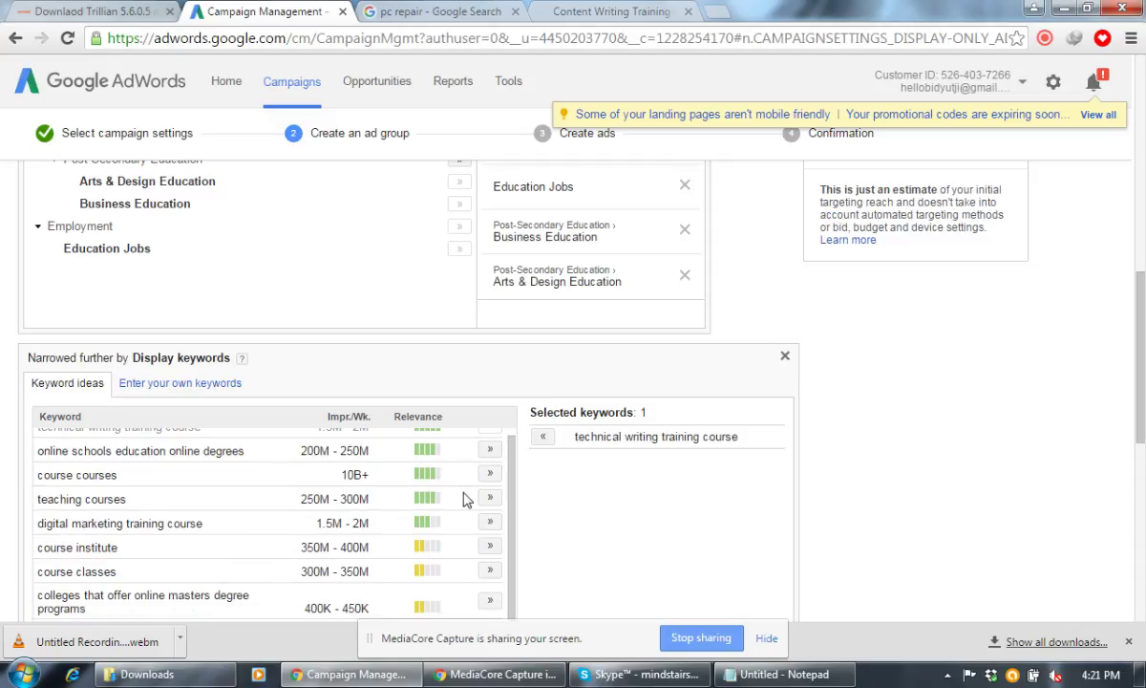
pyautogui.scroll(-2, 465, 498)
pyautogui.scroll(-3, 458, 501)
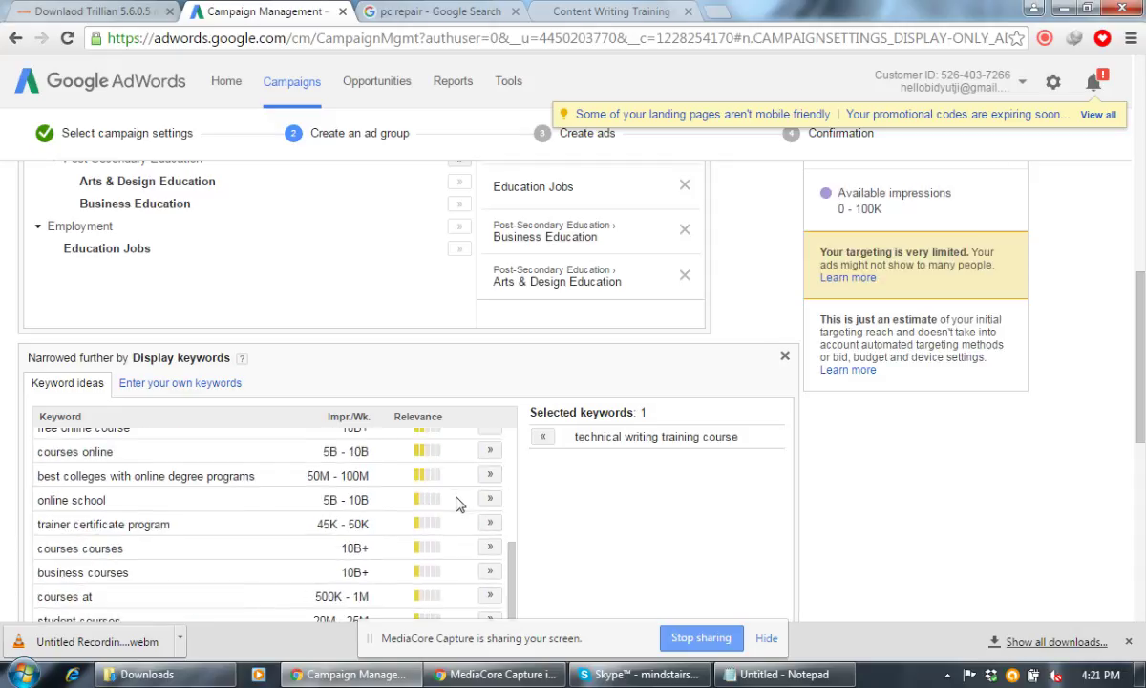
pyautogui.scroll(-4, 458, 504)
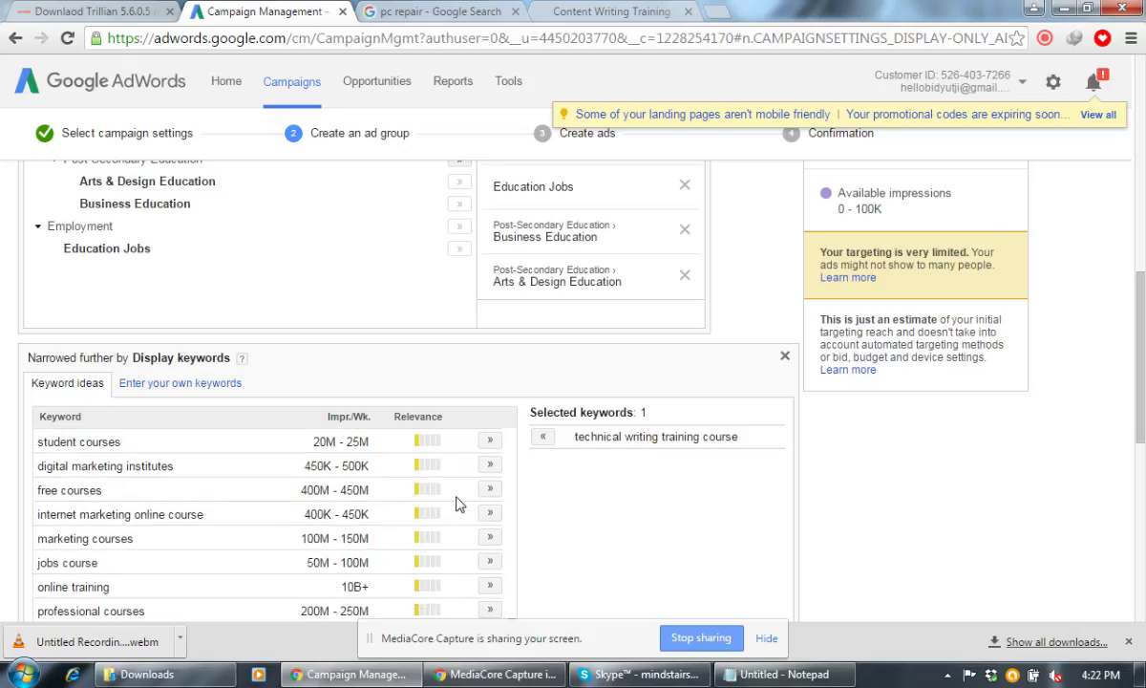
pyautogui.scroll(-6, 456, 504)
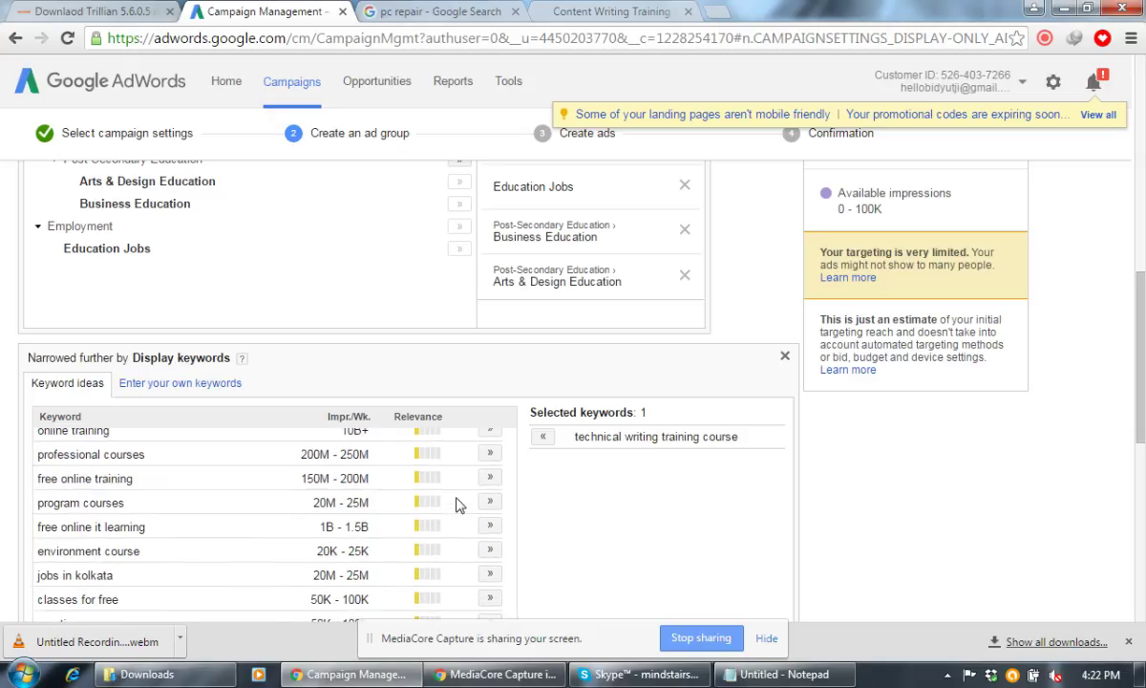
pyautogui.scroll(-6, 456, 504)
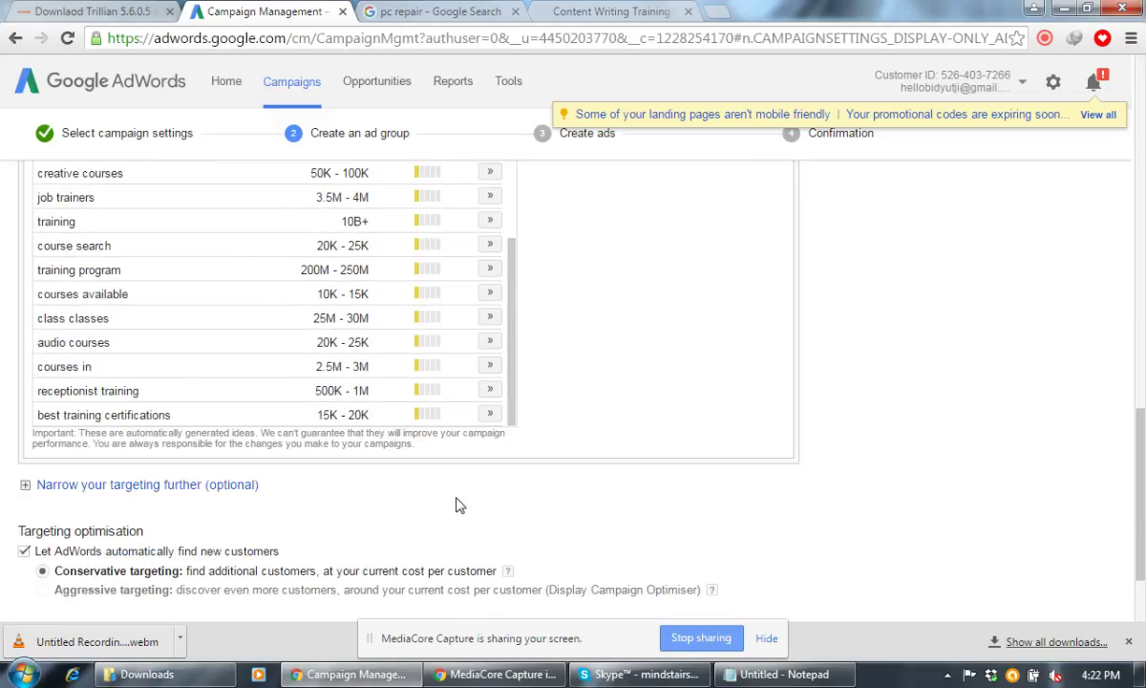
pyautogui.click(489, 412)
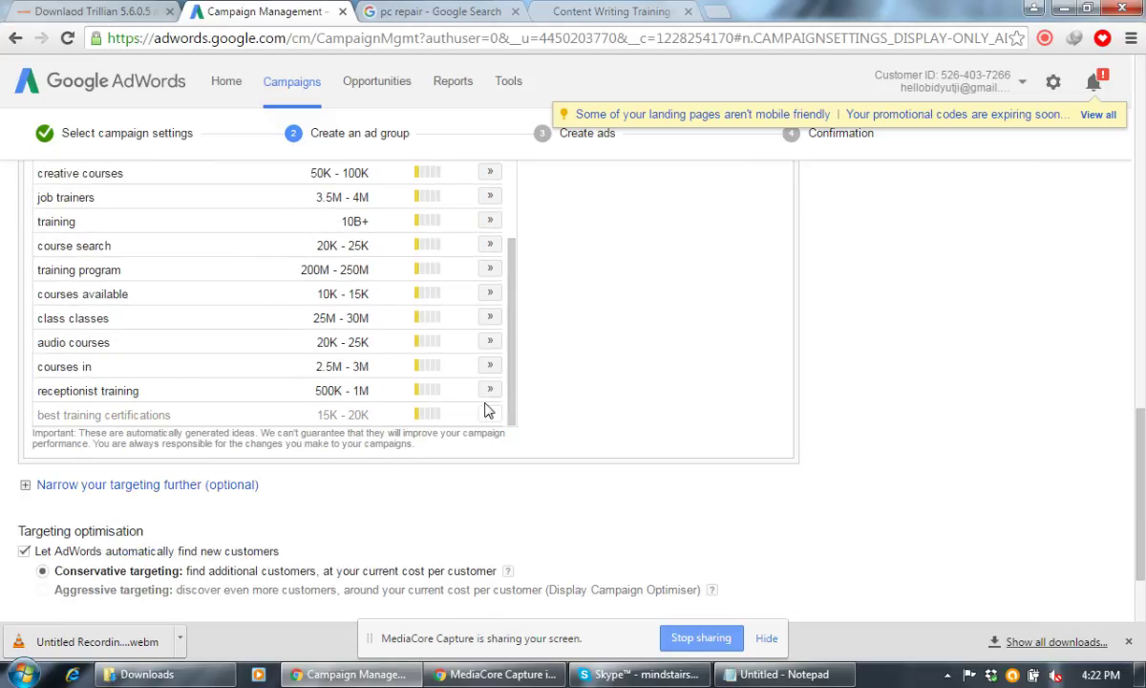
pyautogui.click(488, 365)
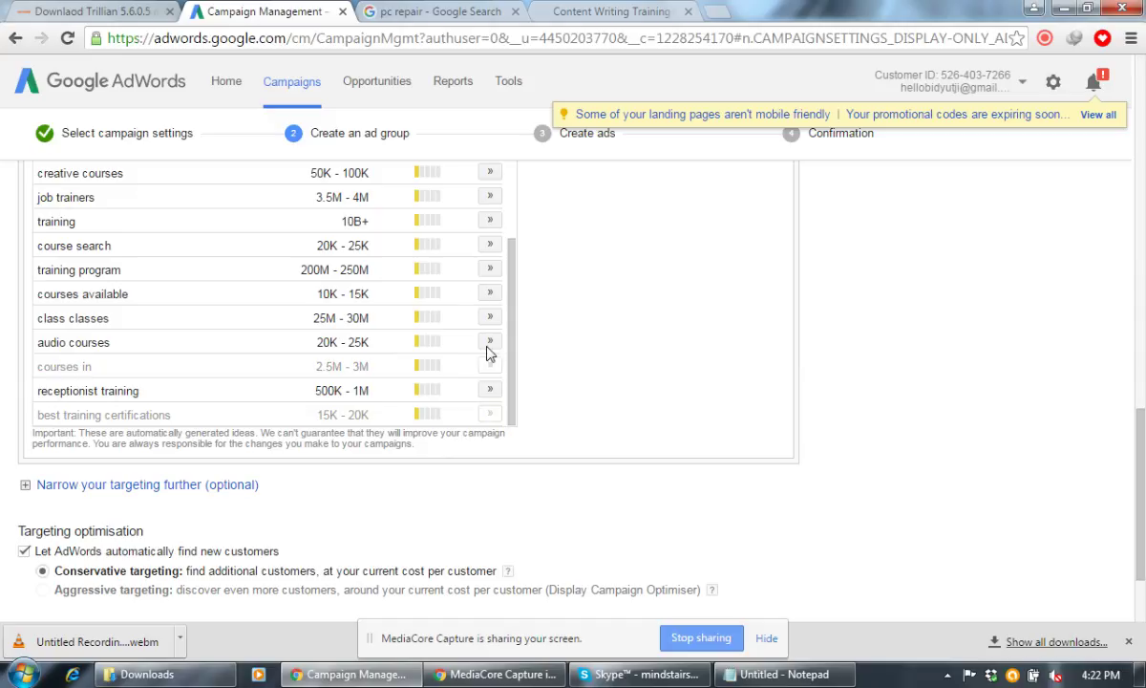
pyautogui.click(489, 271)
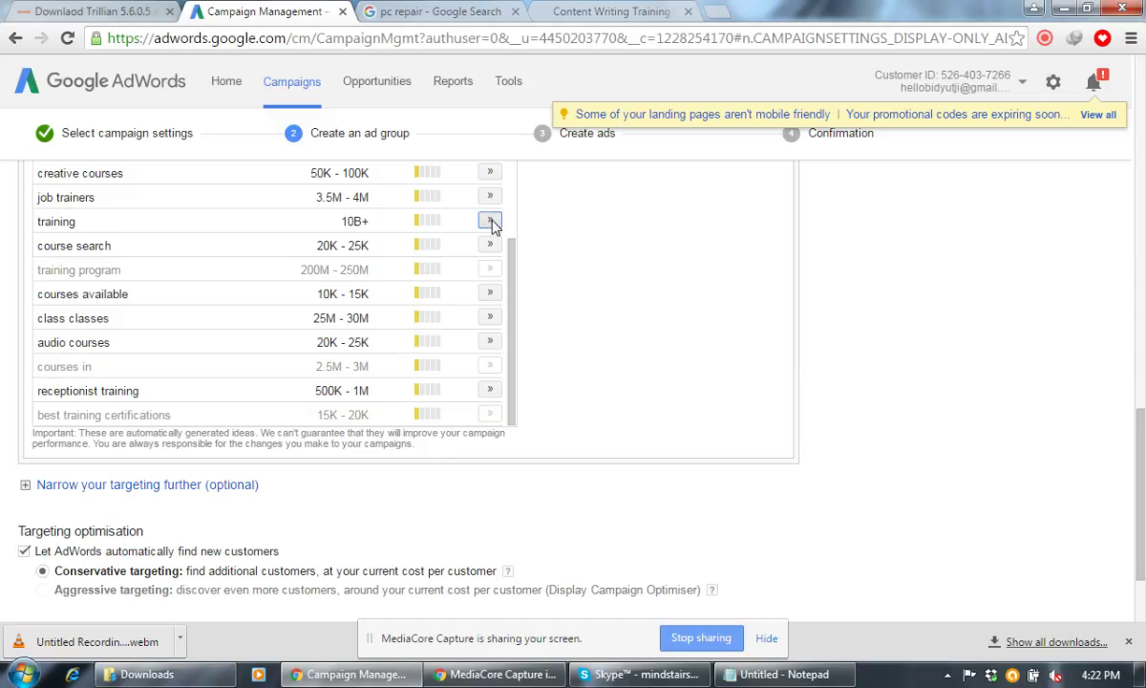
pyautogui.click(489, 220)
# Add the suggested keywords "creative courses", "program courses", "professional courses" and "online training" to the selected display keywords
pyautogui.scroll(1, 491, 224)
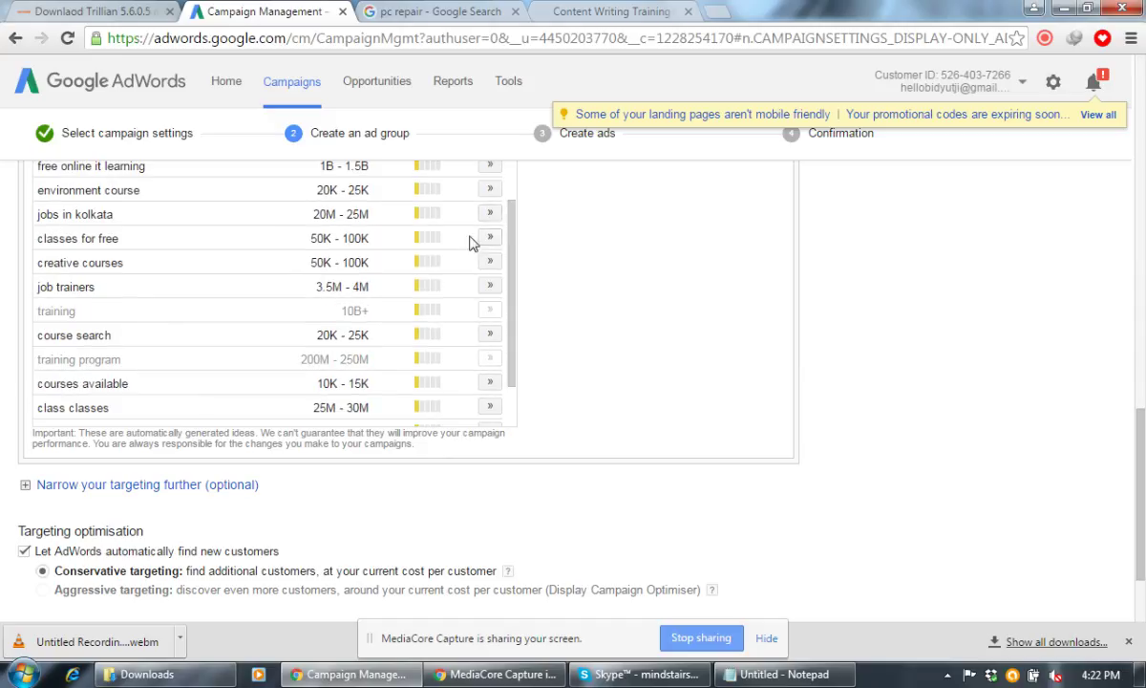
pyautogui.click(489, 262)
pyautogui.scroll(2, 495, 270)
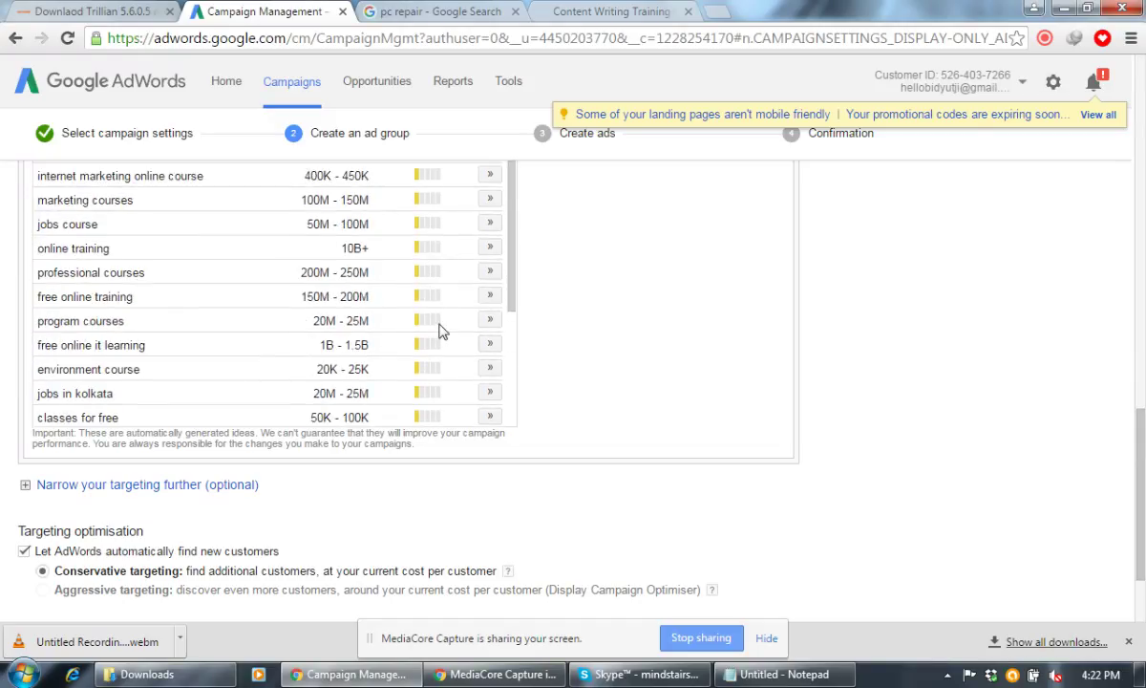
pyautogui.click(490, 320)
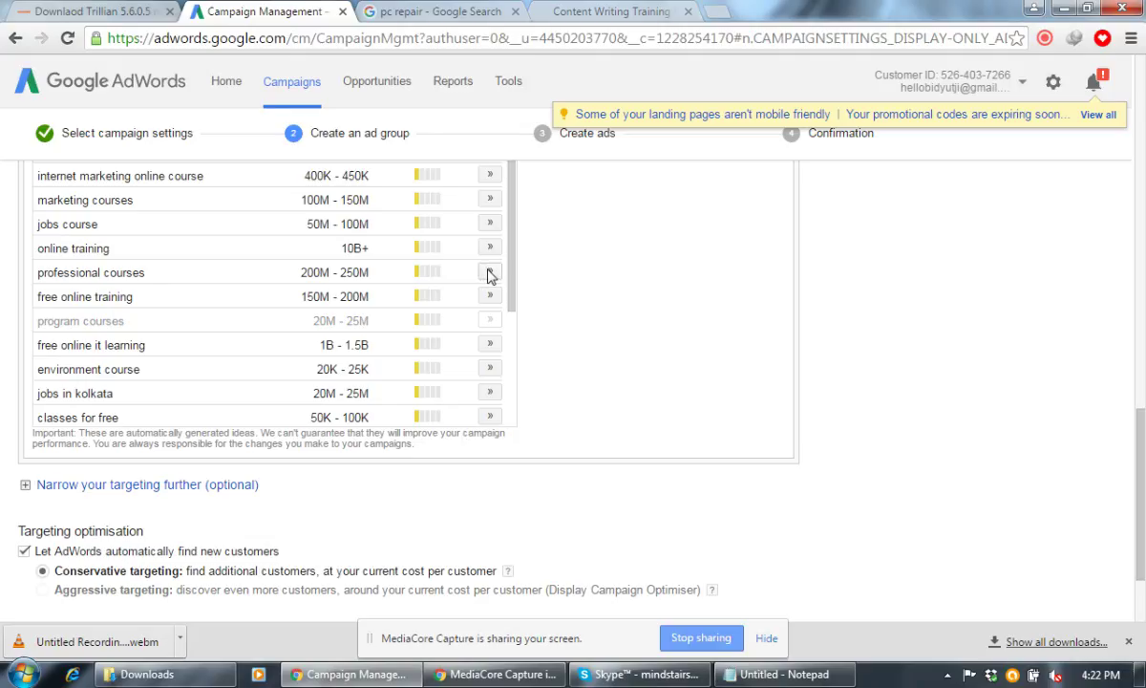
pyautogui.click(490, 273)
pyautogui.click(489, 248)
# Add the suggested keywords "digital marketing institutes", "student courses", "courses at", "business courses", "courses courses" and "trainer certificate program" to the selected display keywords
pyautogui.scroll(1, 487, 250)
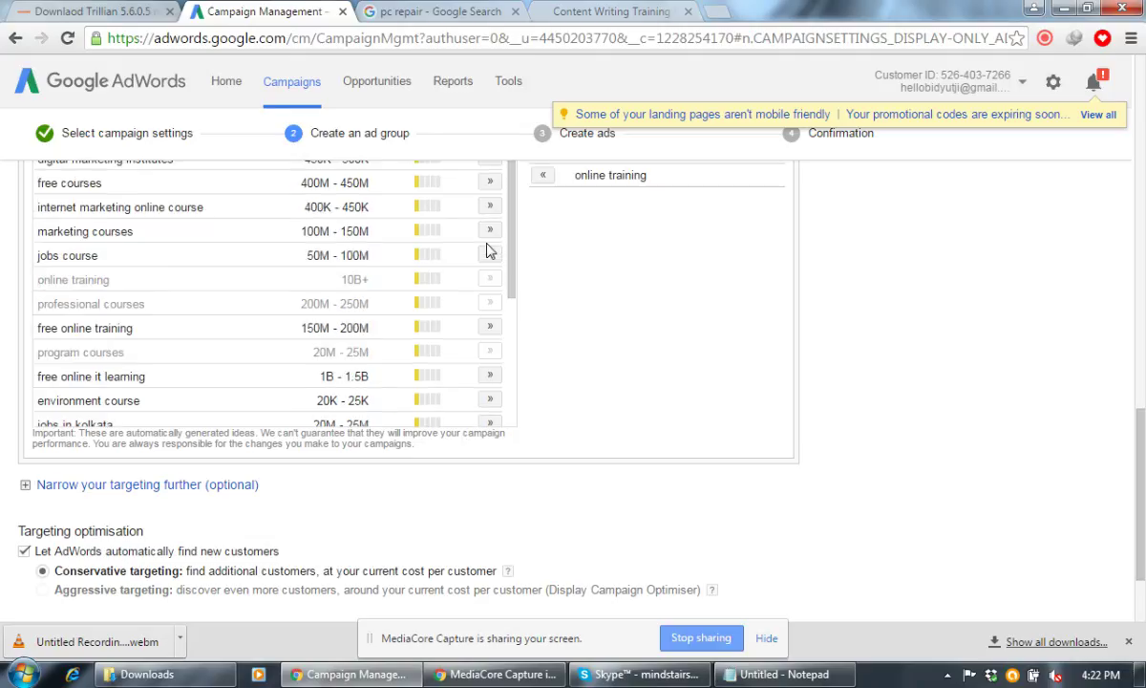
pyautogui.scroll(3, 487, 250)
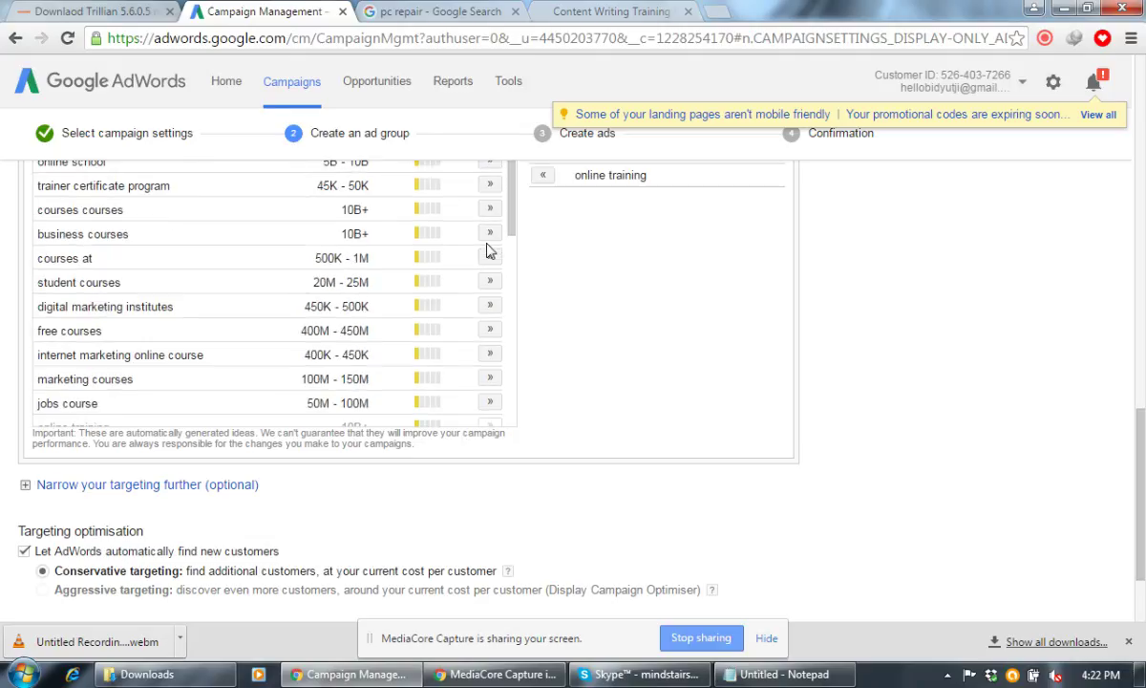
pyautogui.click(489, 306)
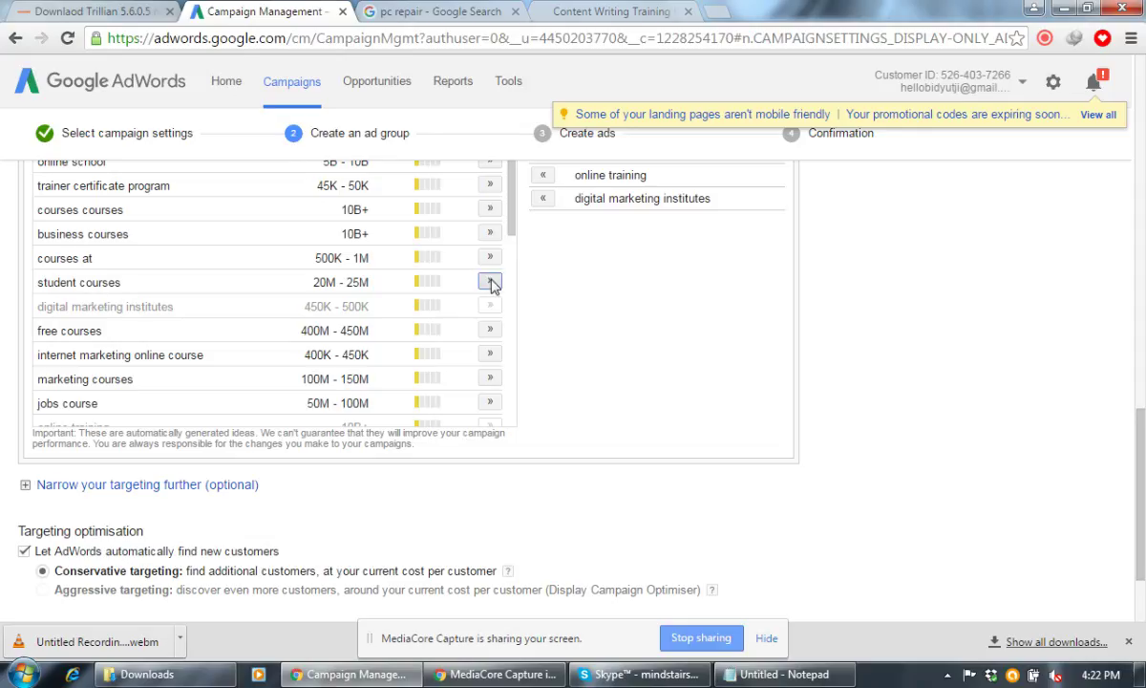
pyautogui.click(489, 282)
pyautogui.click(489, 258)
pyautogui.click(489, 234)
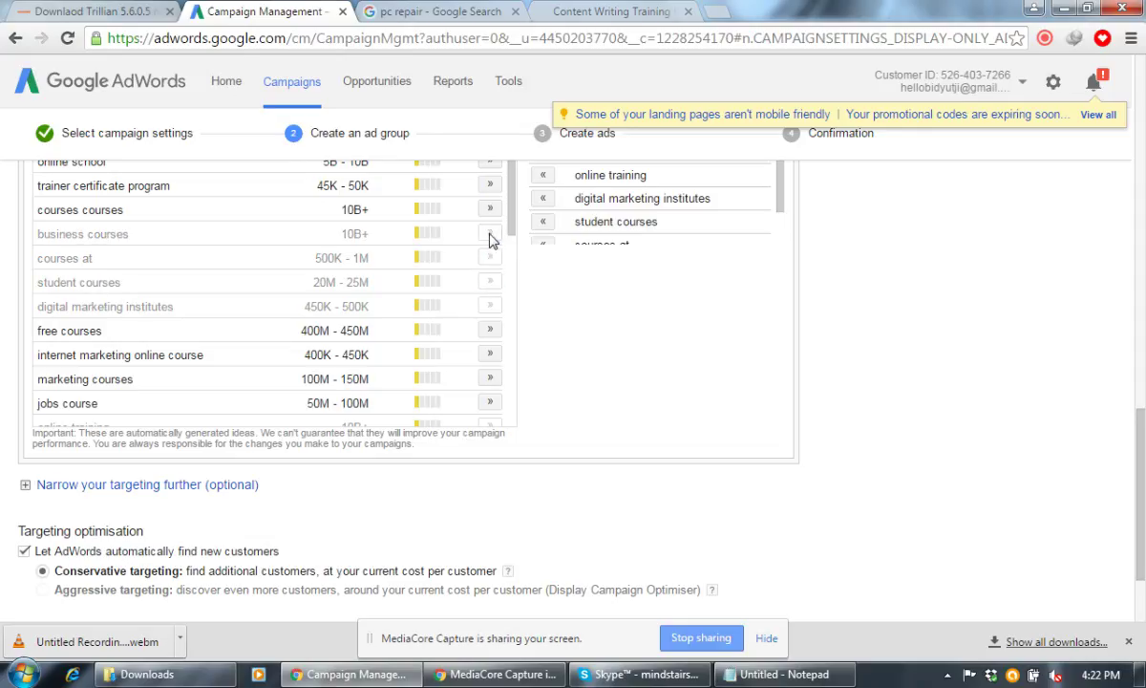
pyautogui.click(489, 210)
pyautogui.click(489, 185)
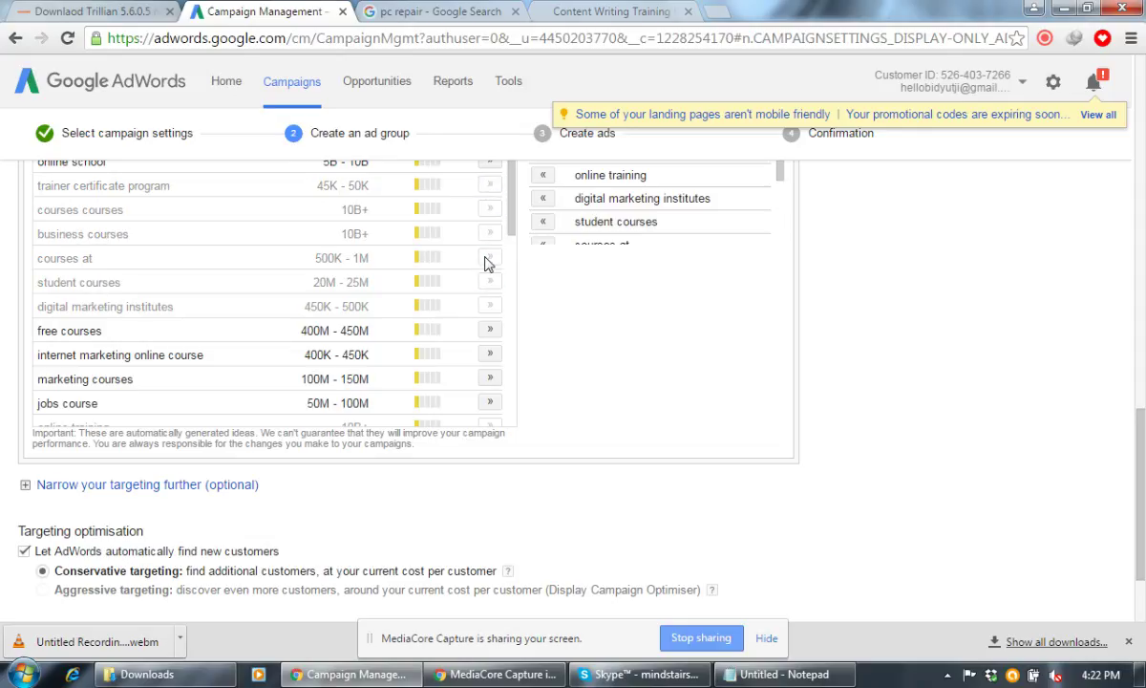
# Add the suggested keywords "courses online", "course institute" and "course classes" to the selected display keywords
pyautogui.scroll(1, 486, 263)
pyautogui.scroll(1, 486, 264)
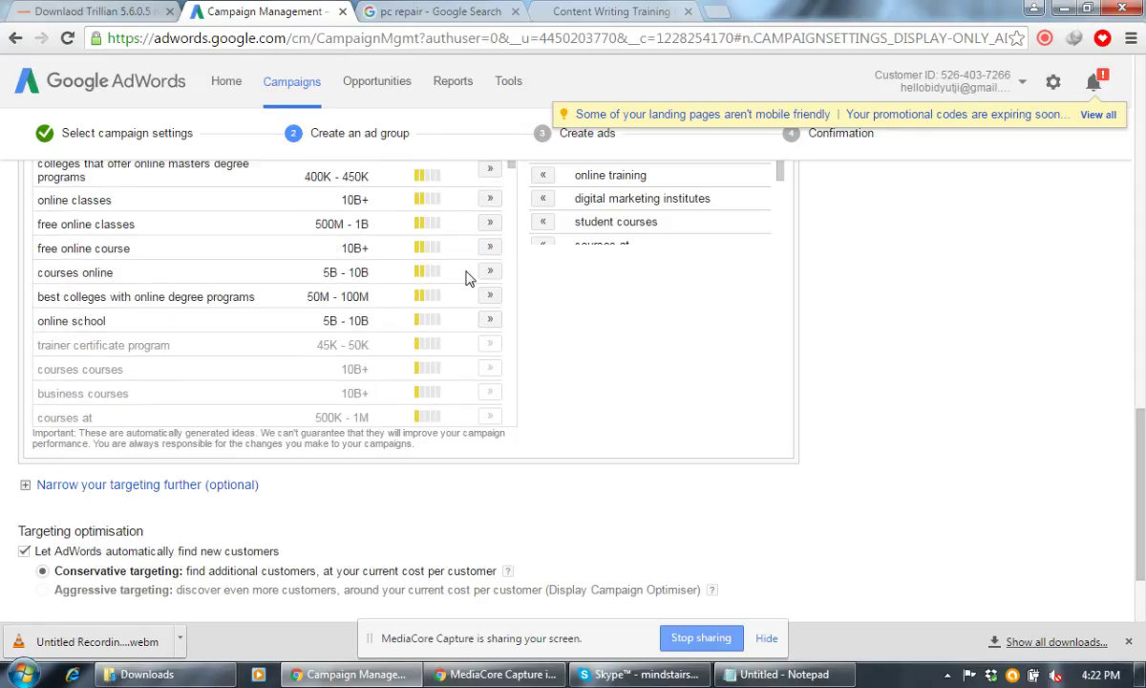
pyautogui.click(491, 274)
pyautogui.scroll(2, 499, 233)
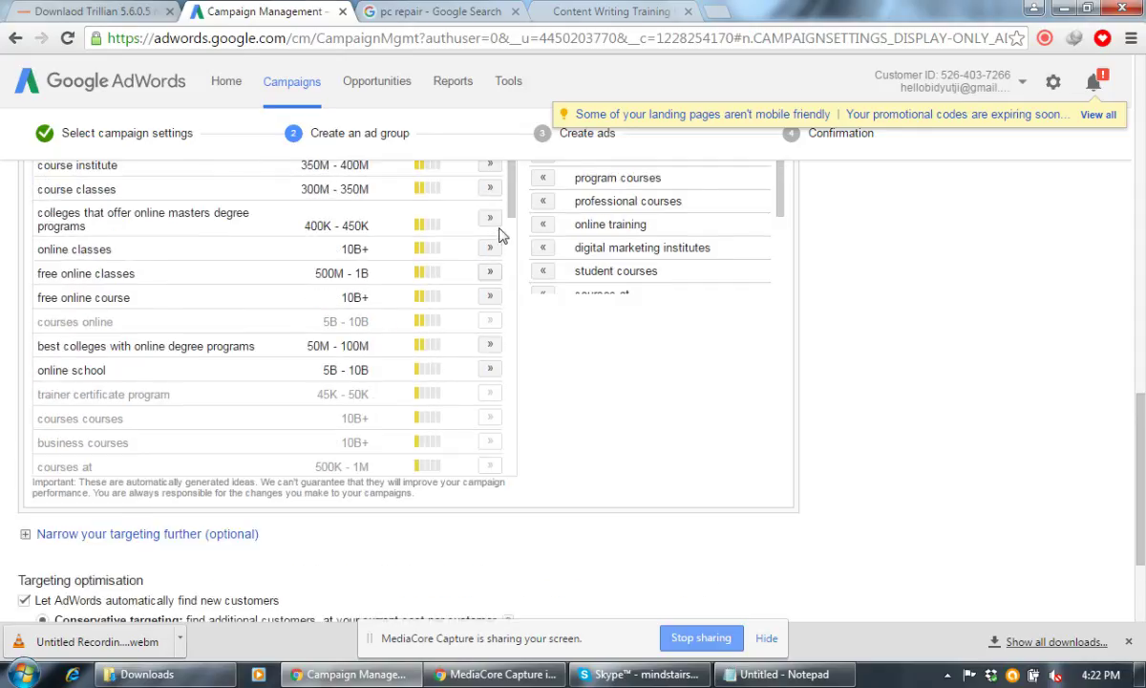
pyautogui.click(489, 294)
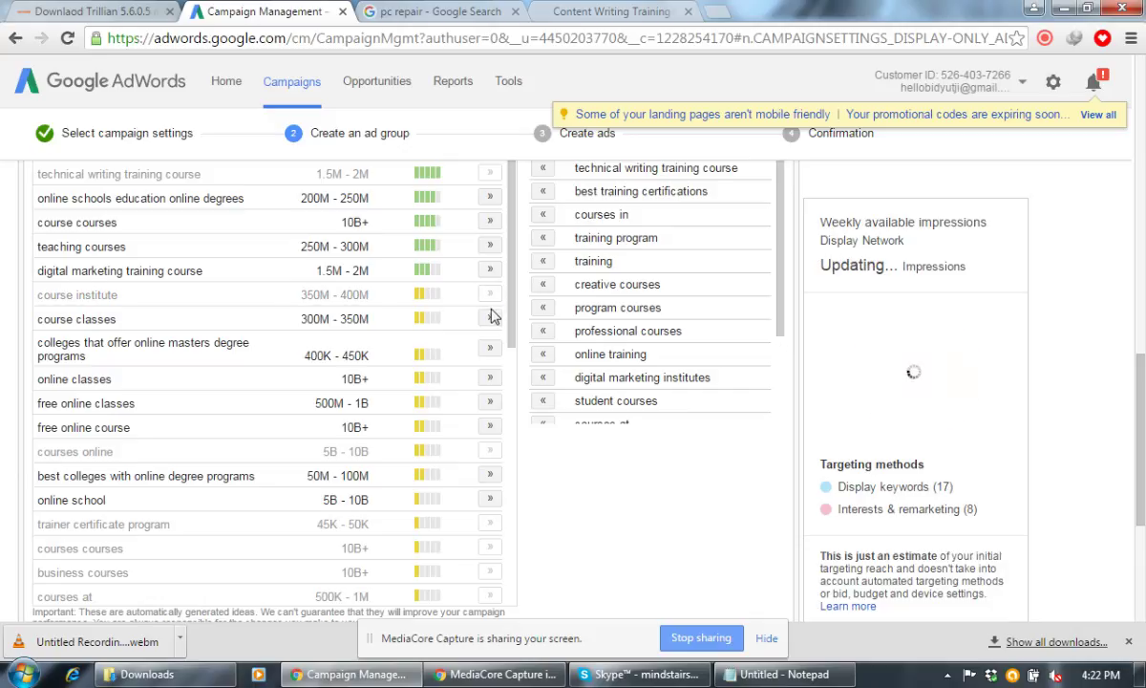
pyautogui.click(490, 318)
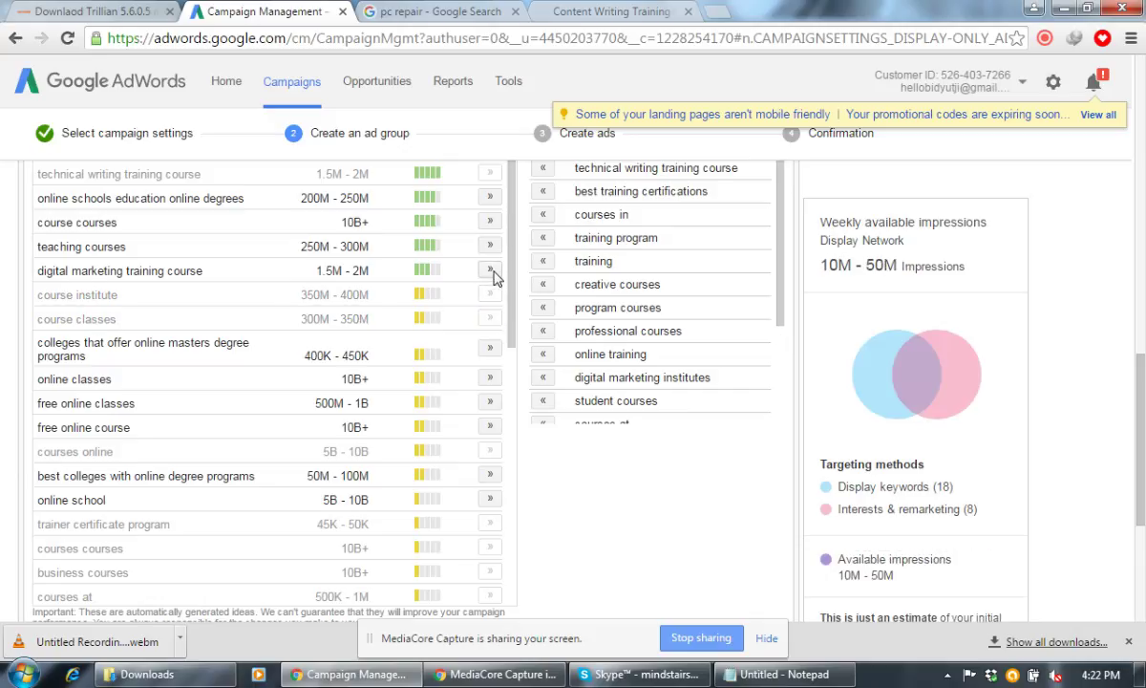
# Enter the custom display keywords "content writing course", "content writing courses" and "content writing training", one per line
pyautogui.scroll(1, 493, 275)
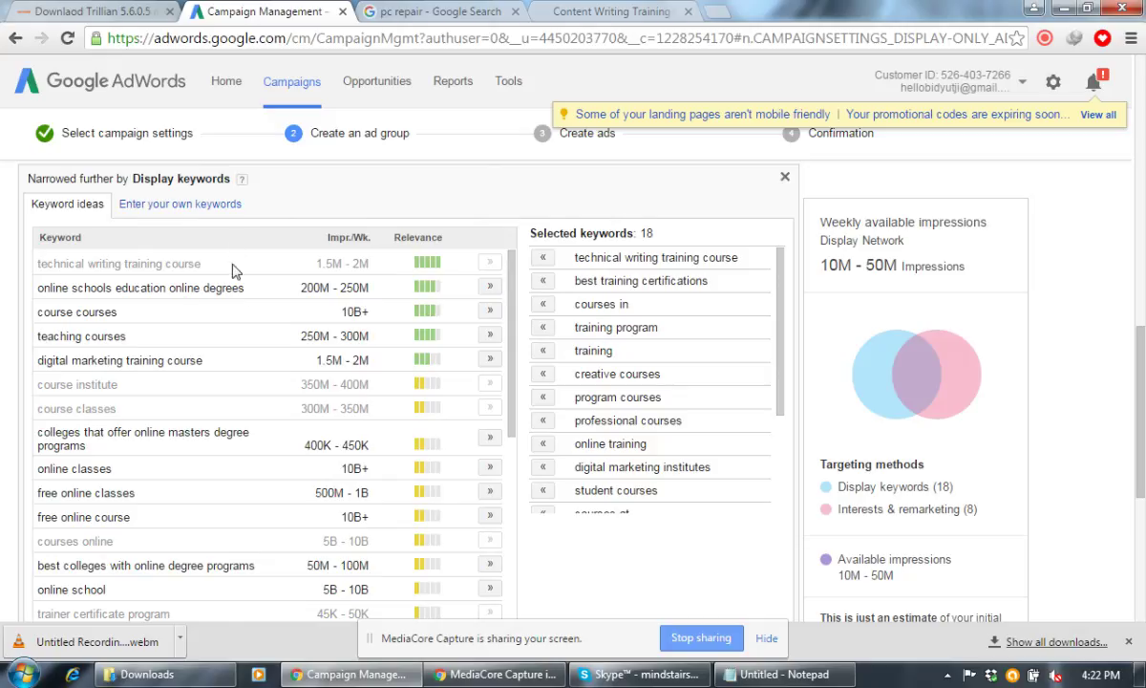
pyautogui.click(191, 204)
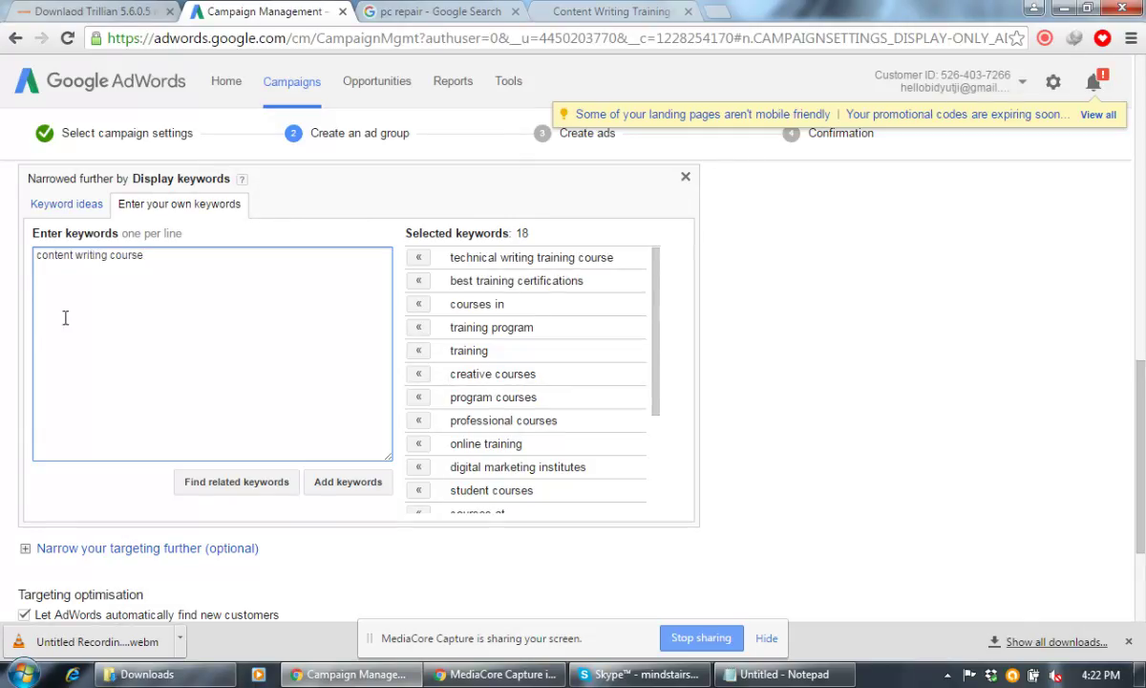
pyautogui.hotkey('ctrl', 'a')
pyautogui.hotkey('ctrl', 'c')
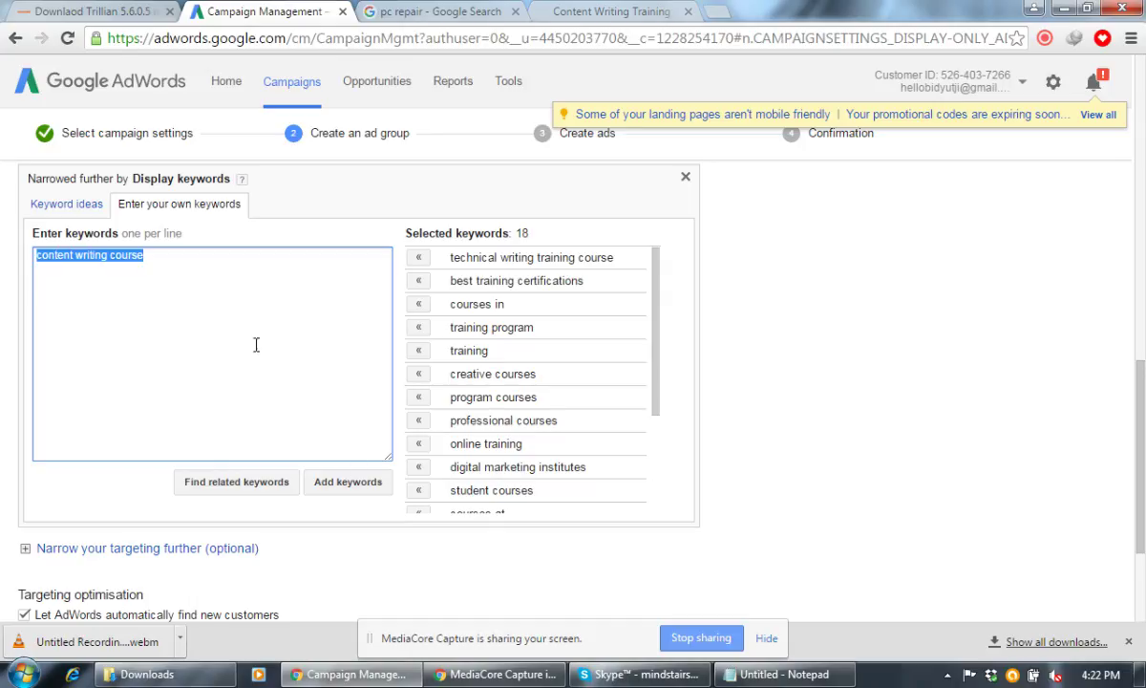
pyautogui.click(177, 258)
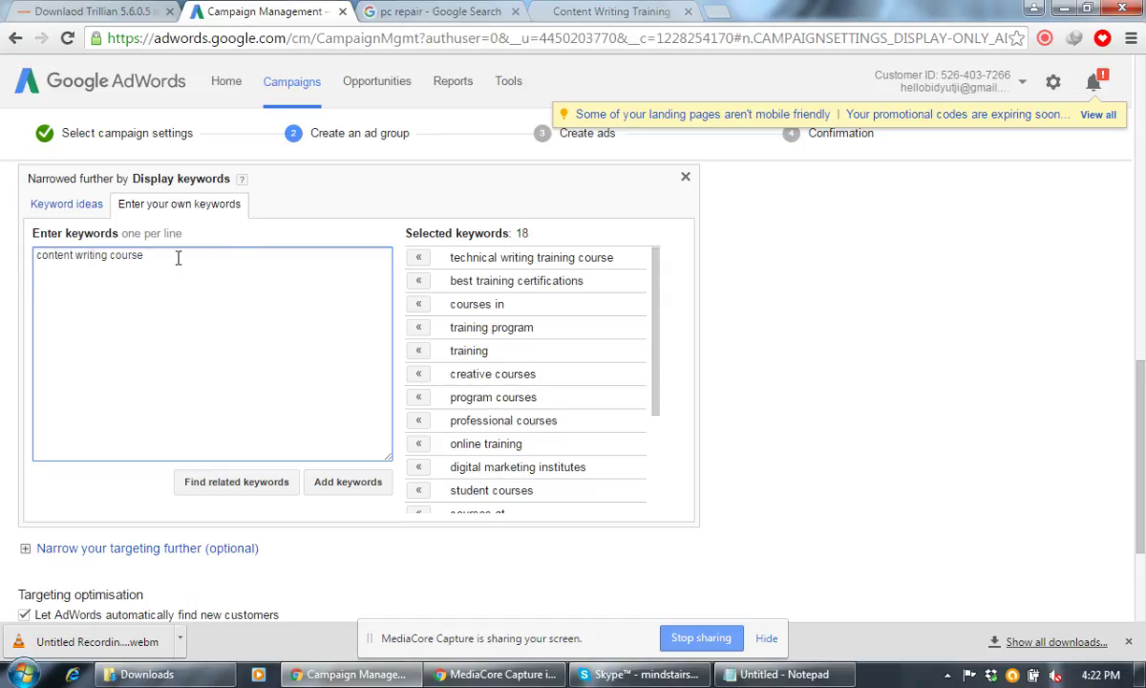
pyautogui.press('Return')
pyautogui.hotkey('ctrl', 'v')
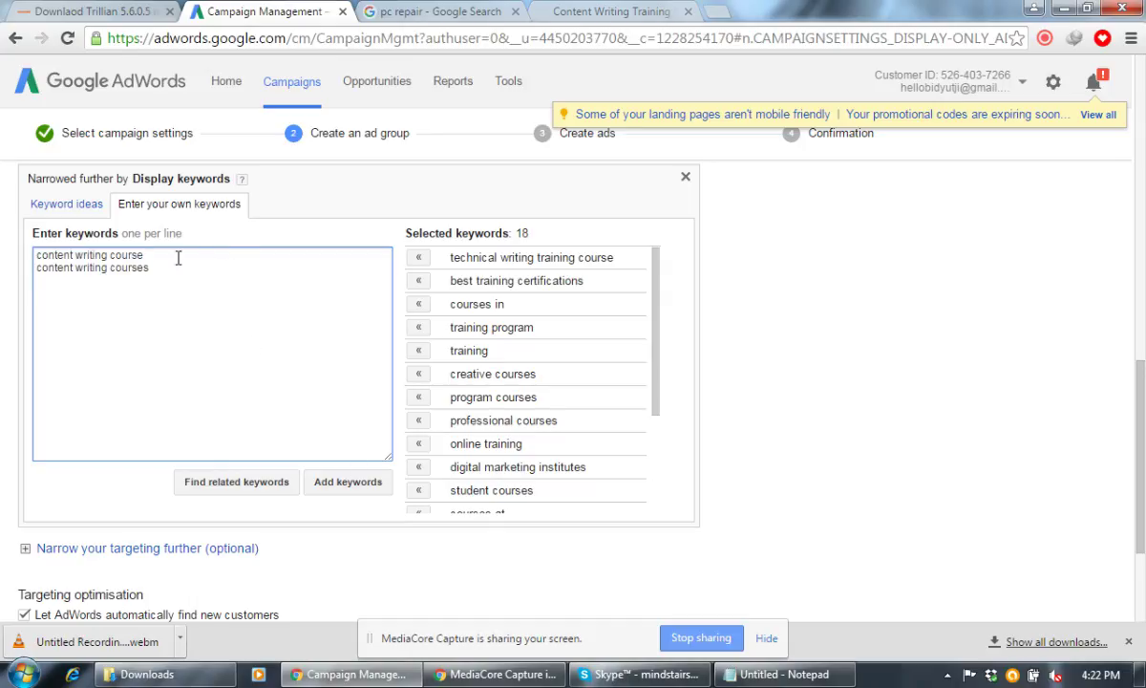
pyautogui.press('Return')
pyautogui.hotkey('ctrl', 'v')
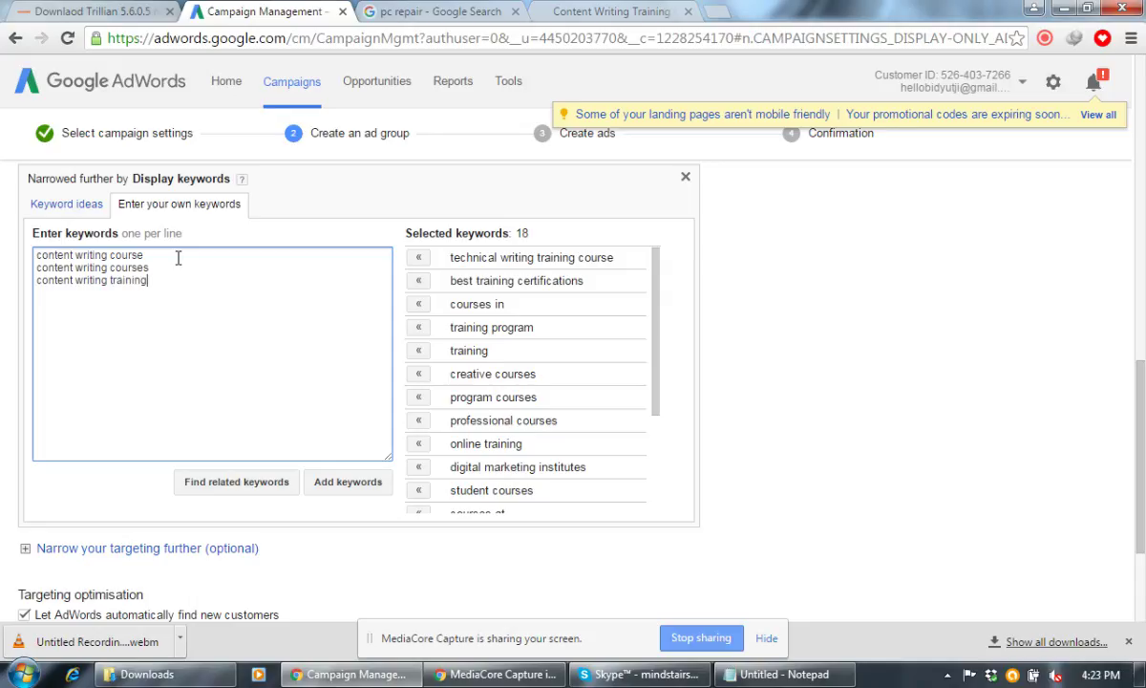
# Extend the custom keyword list with "content writing training institute", "content writing training in kolkata", "kolkata" and "kolkata content writing training"
pyautogui.moveTo(166, 282); pyautogui.dragTo(5, 266)
pyautogui.click(75, 289)
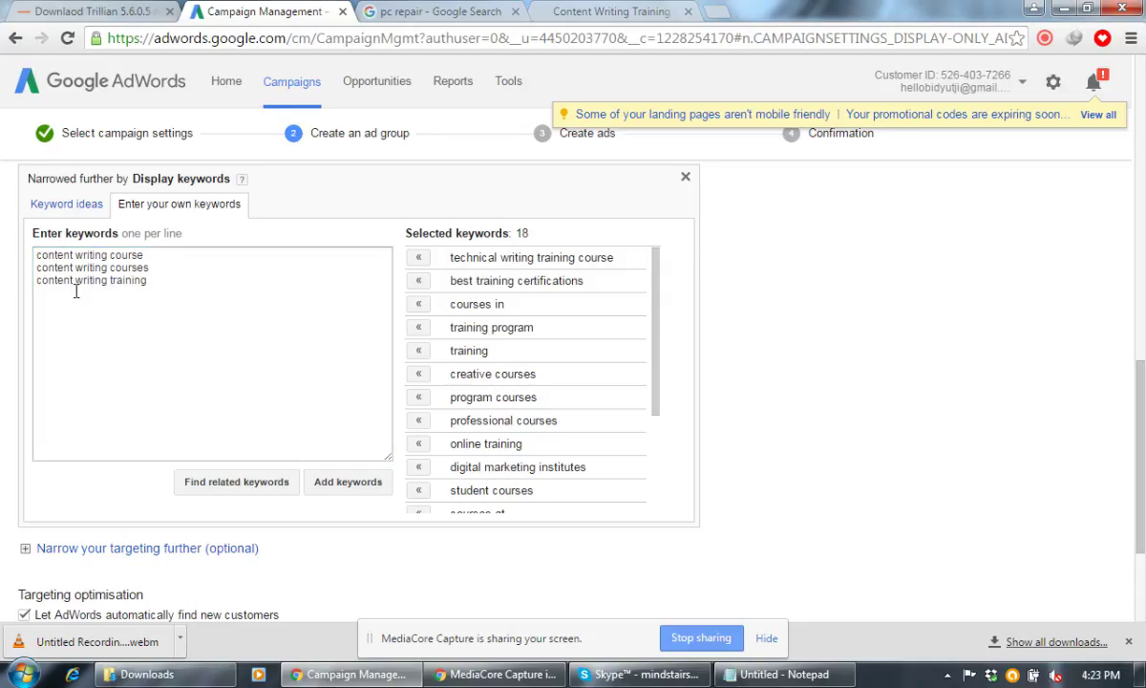
pyautogui.moveTo(173, 284); pyautogui.dragTo(33, 283)
pyautogui.hotkey('ctrl', 'c')
pyautogui.click(153, 282)
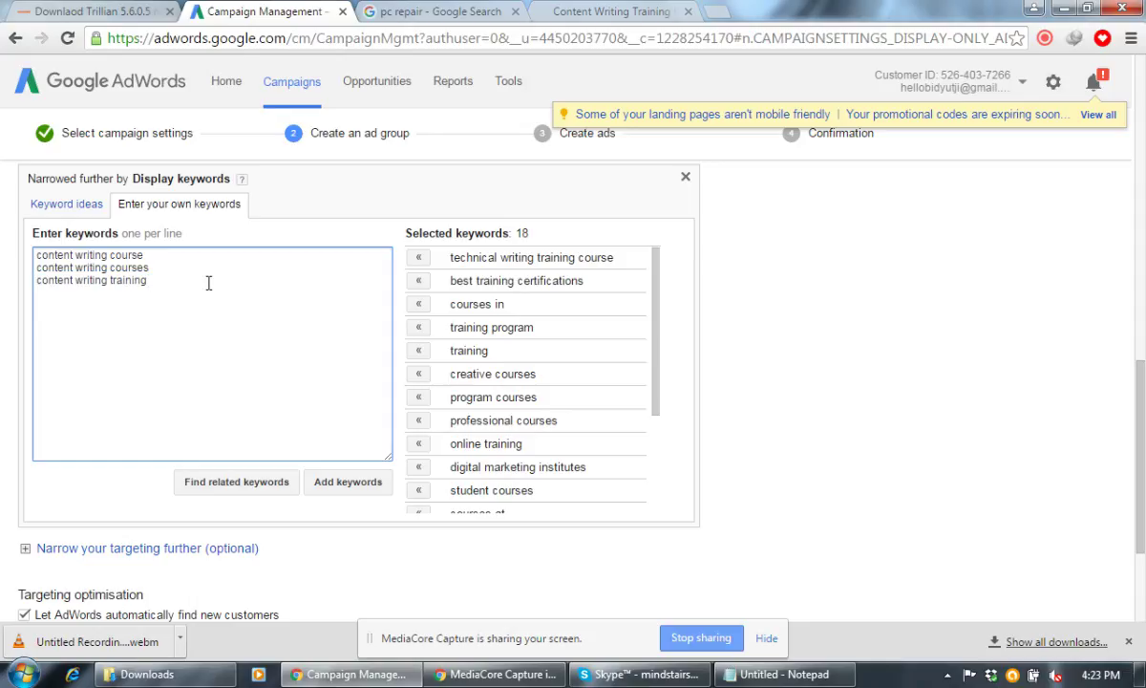
pyautogui.press('Return')
pyautogui.hotkey('ctrl', 'v')
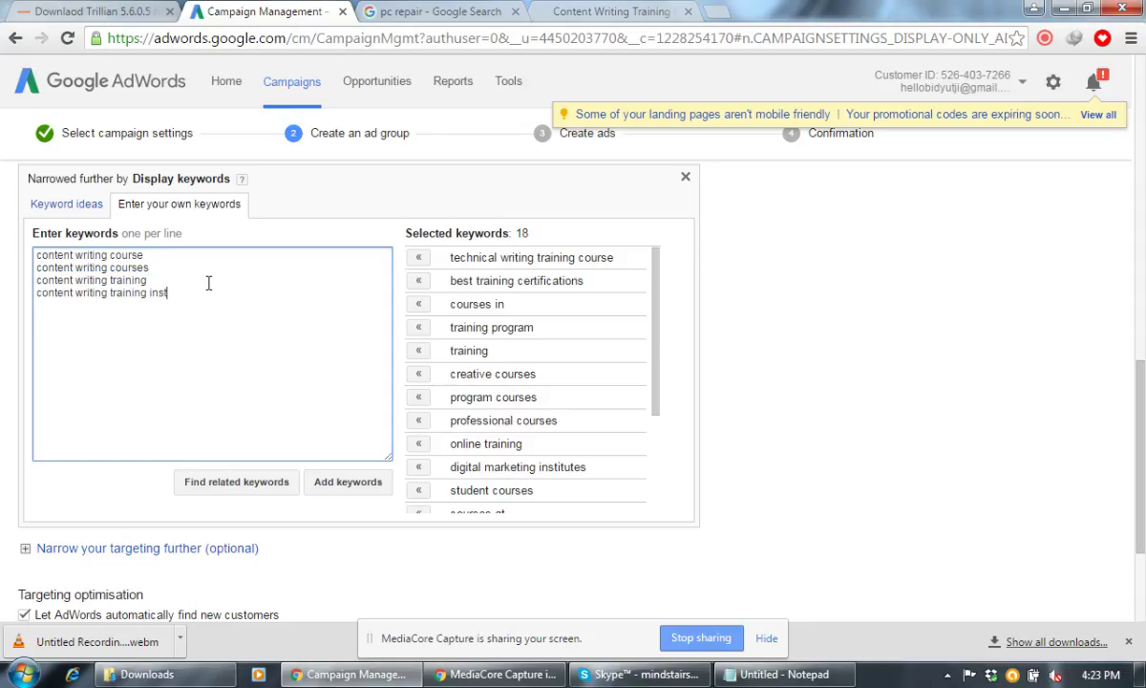
pyautogui.hotkey('ctrl', 'v')
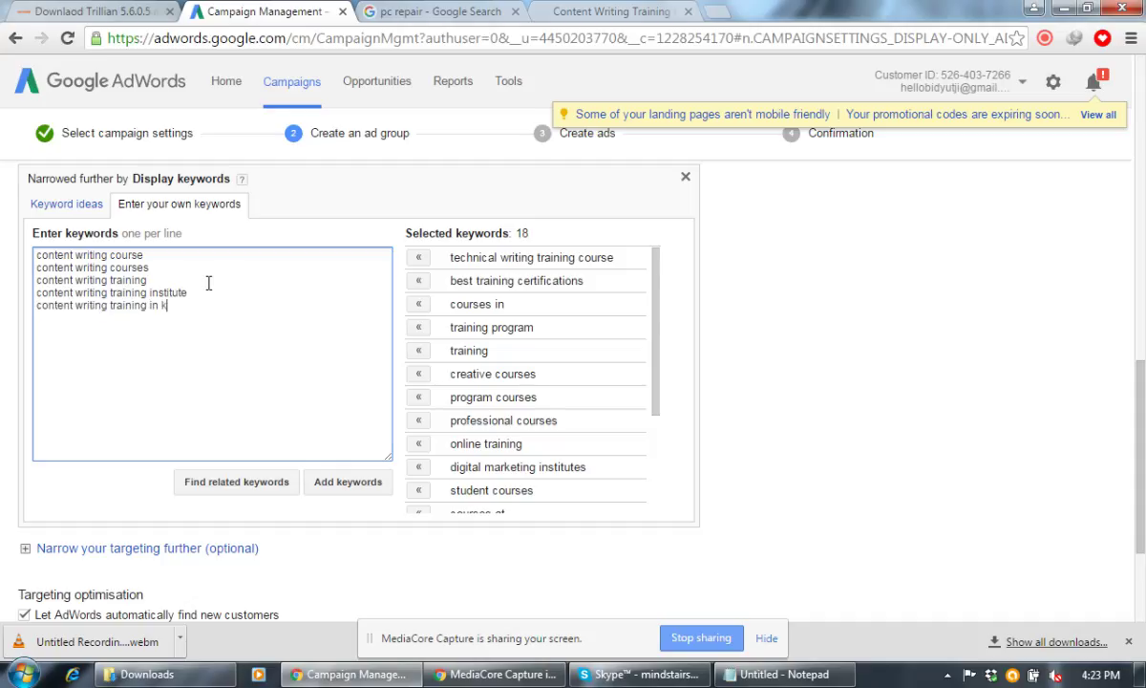
pyautogui.write('in kolkata')
pyautogui.press('Return')
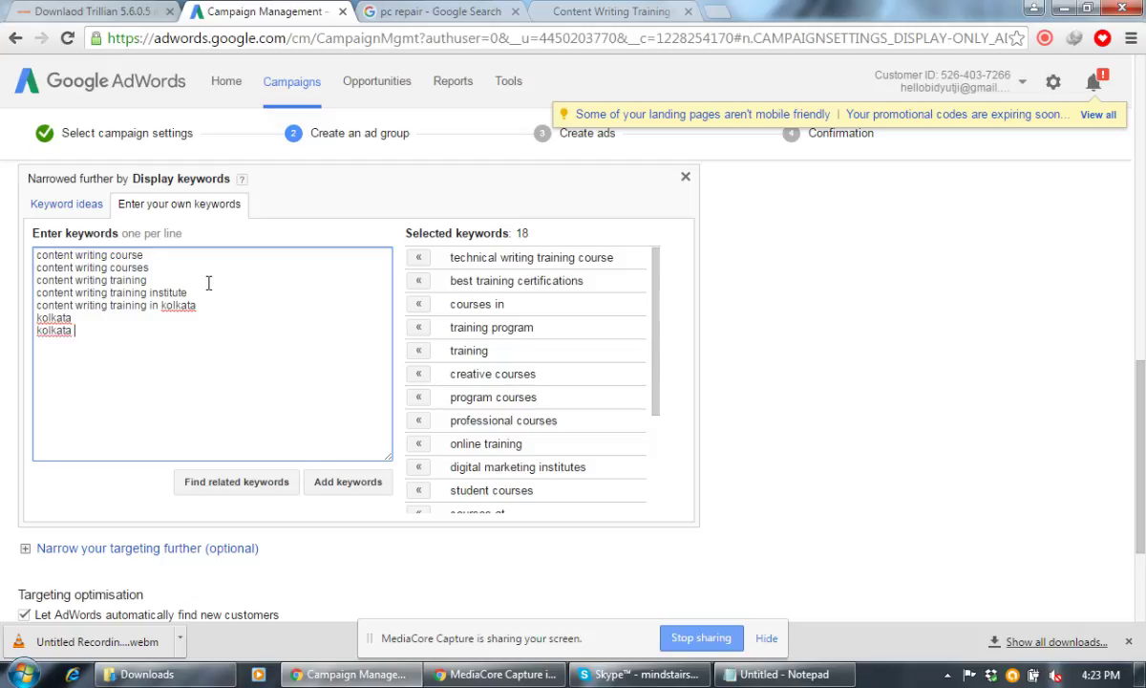
pyautogui.hotkey('ctrl', 'v')
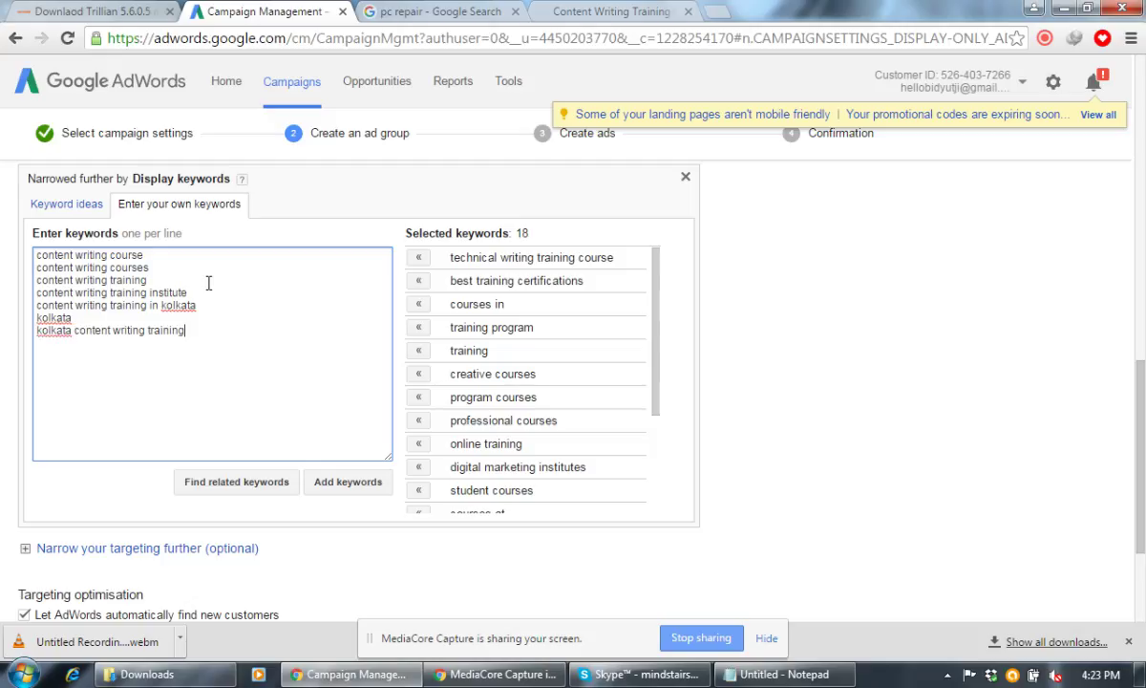
# Add the custom keywords to the selected display keywords, save the ad group and continue to ad creation
pyautogui.click(339, 487)
pyautogui.scroll(-2, 821, 433)
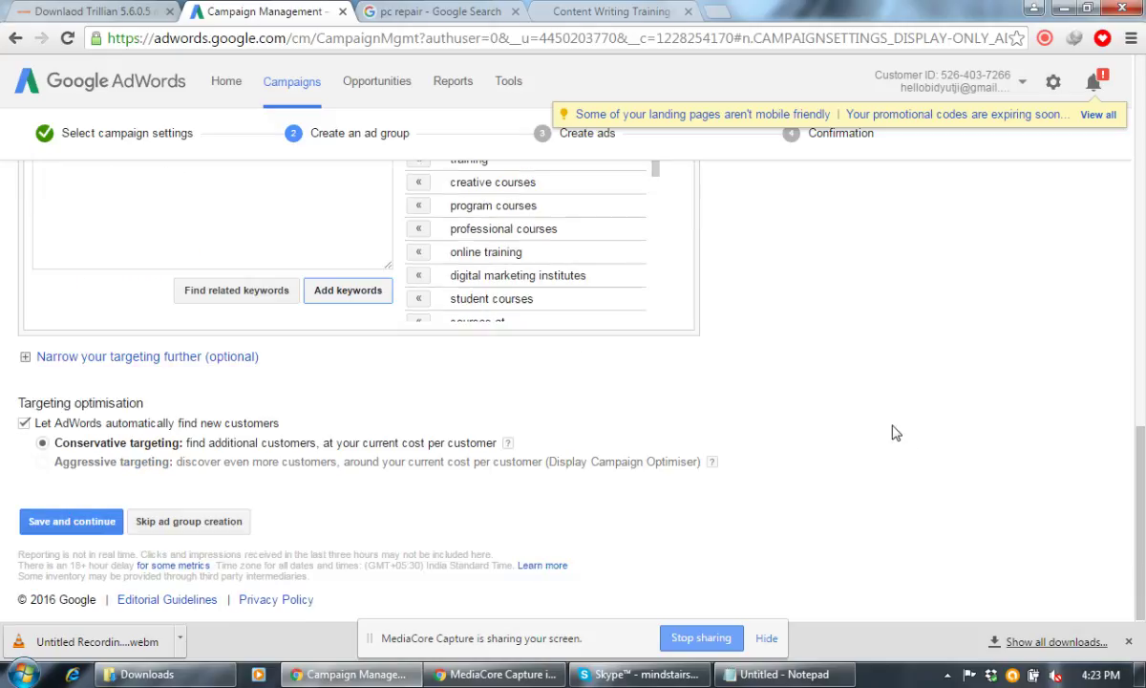
pyautogui.click(72, 520)
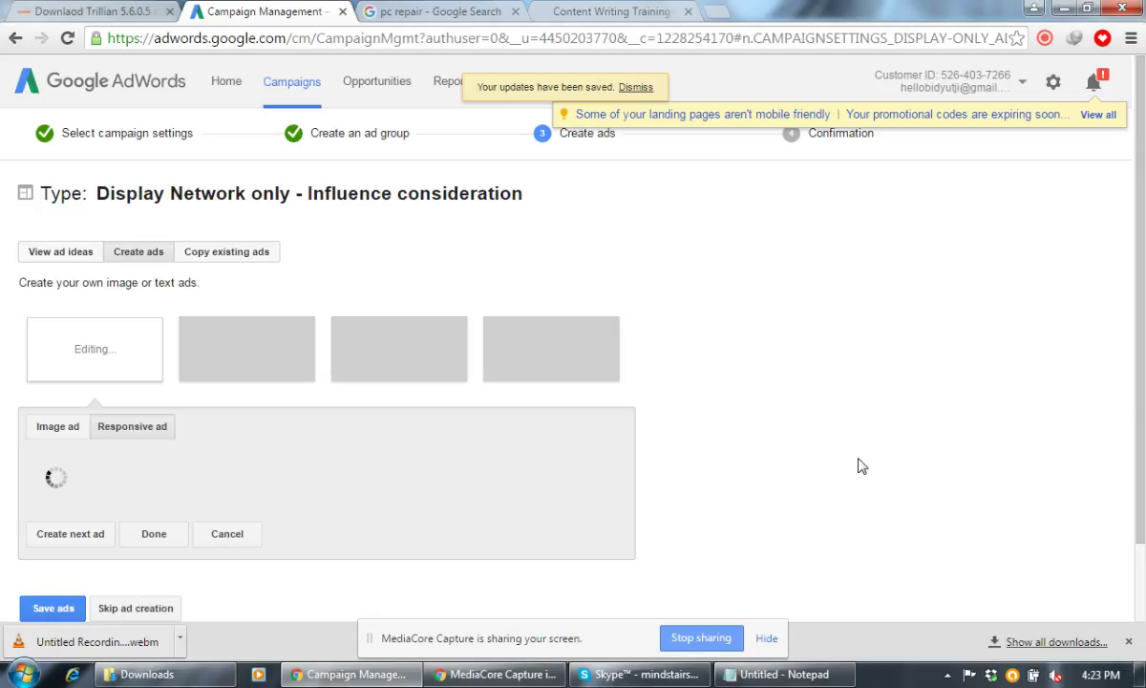
pyautogui.scroll(-2, 857, 400)
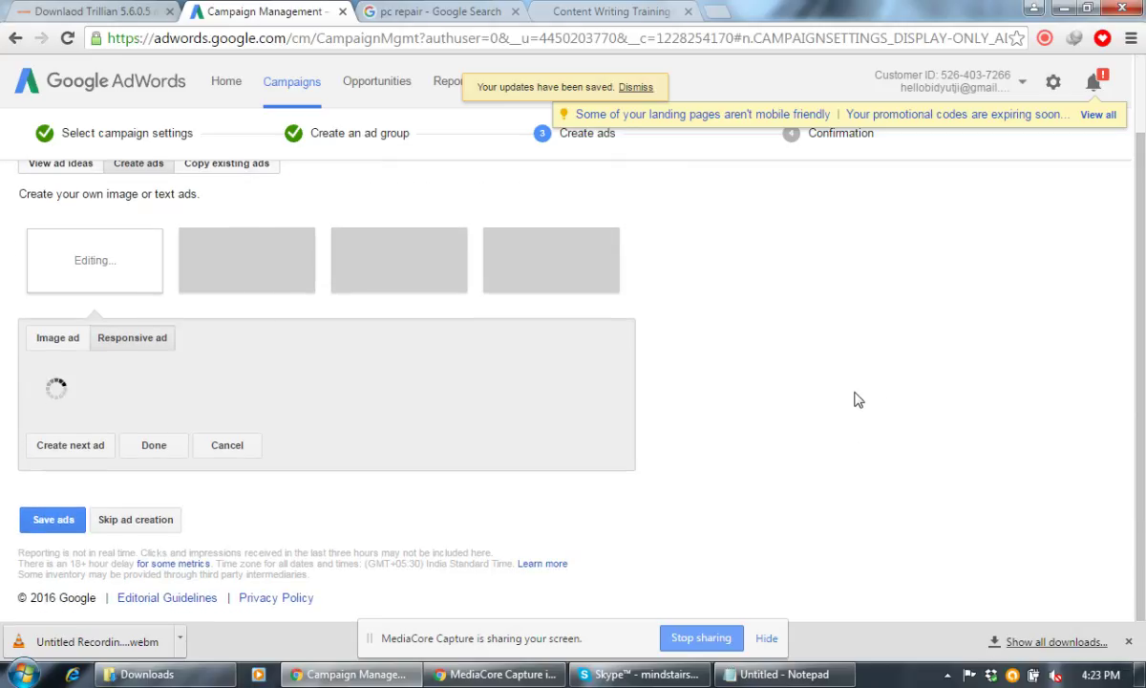
# Set the first ad's format to an image ad
pyautogui.scroll(2, 858, 400)
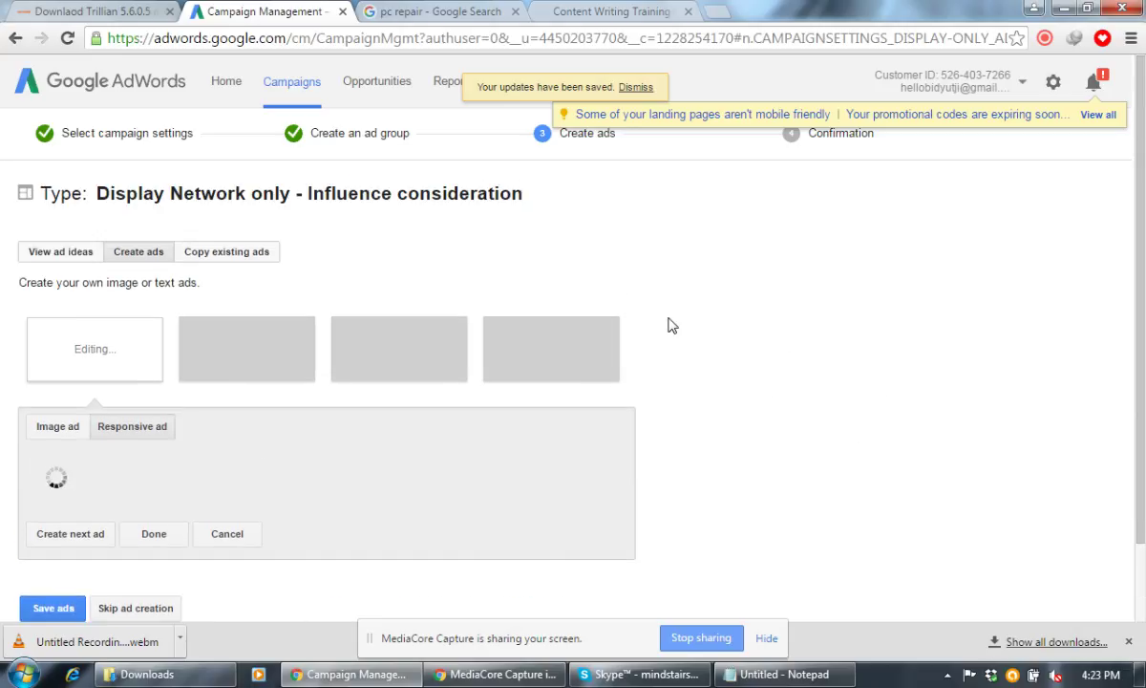
pyautogui.click(59, 430)
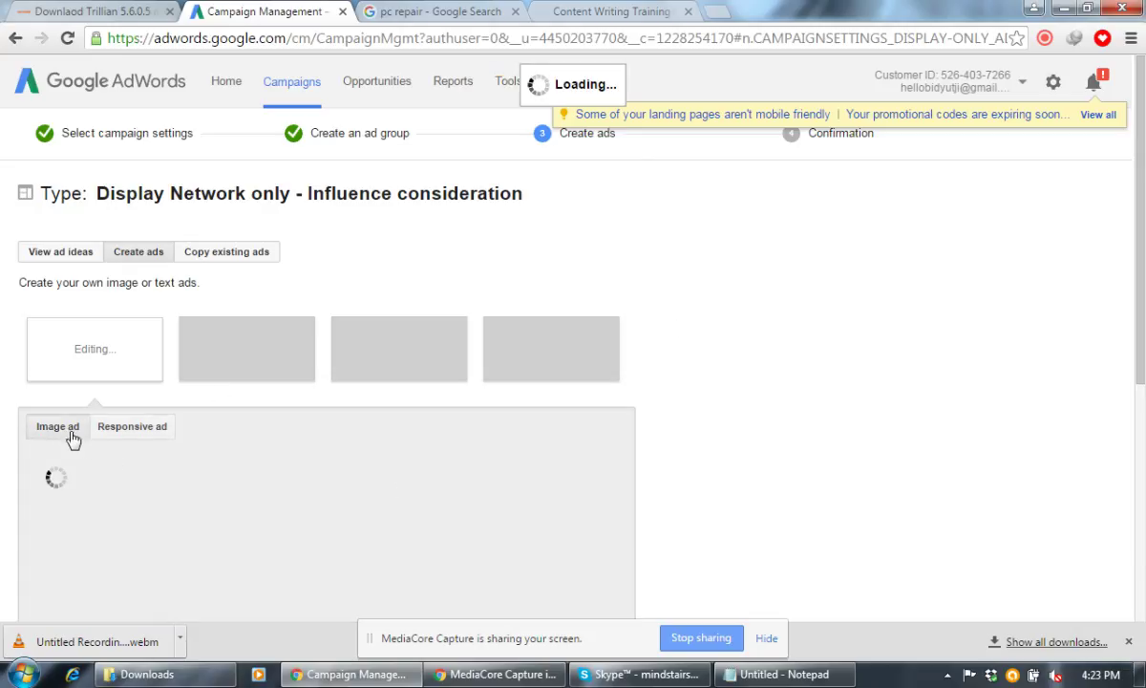
pyautogui.scroll(-3, 1031, 399)
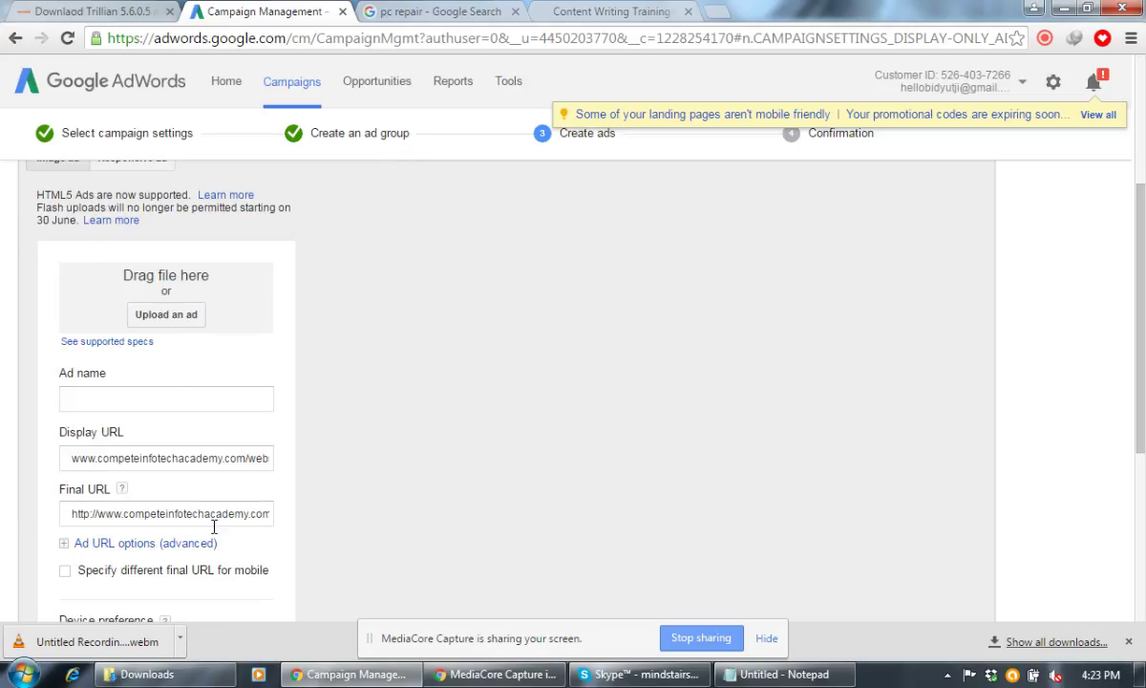
pyautogui.scroll(1, 201, 382)
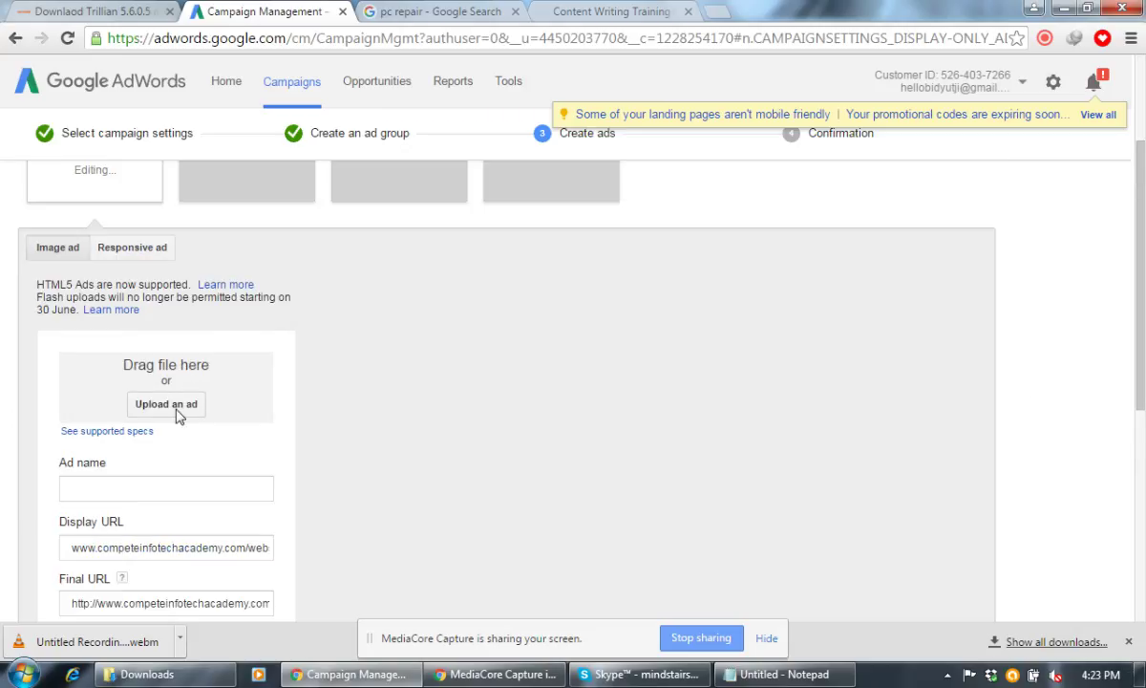
# Upload the "Content Writing Training 468x60" banner from the Liklei lakhpati folder, inside All CIA Banners upto 07.05.2015 > Content Writing on drive F
pyautogui.click(172, 411)
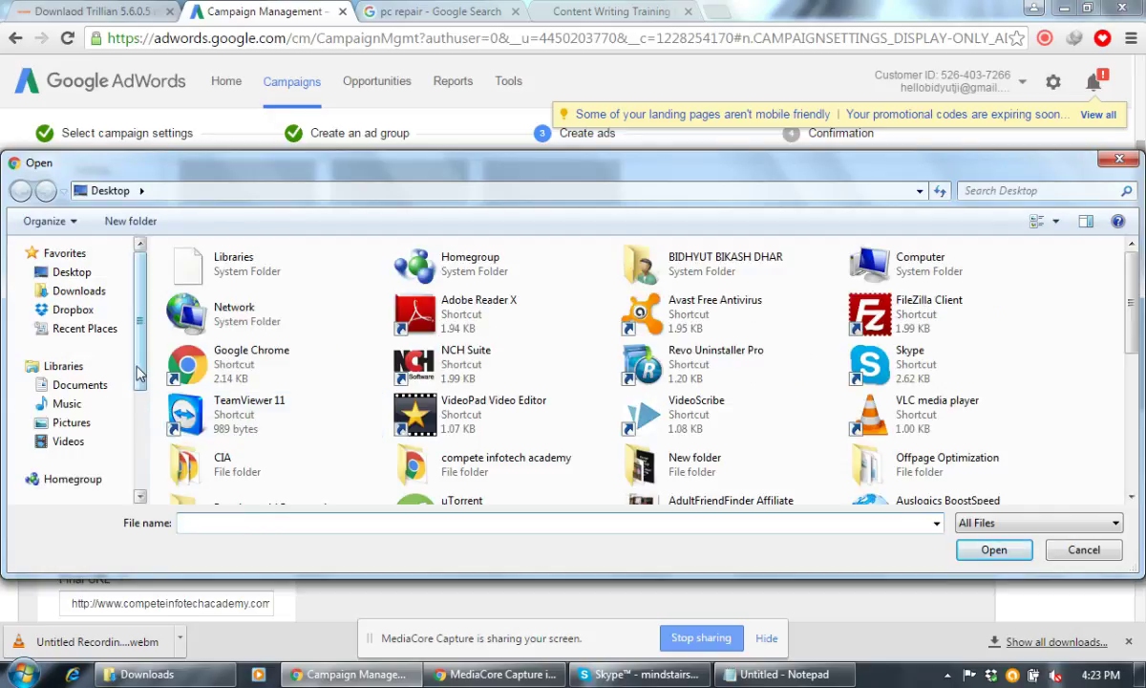
pyautogui.scroll(-3, 138, 449)
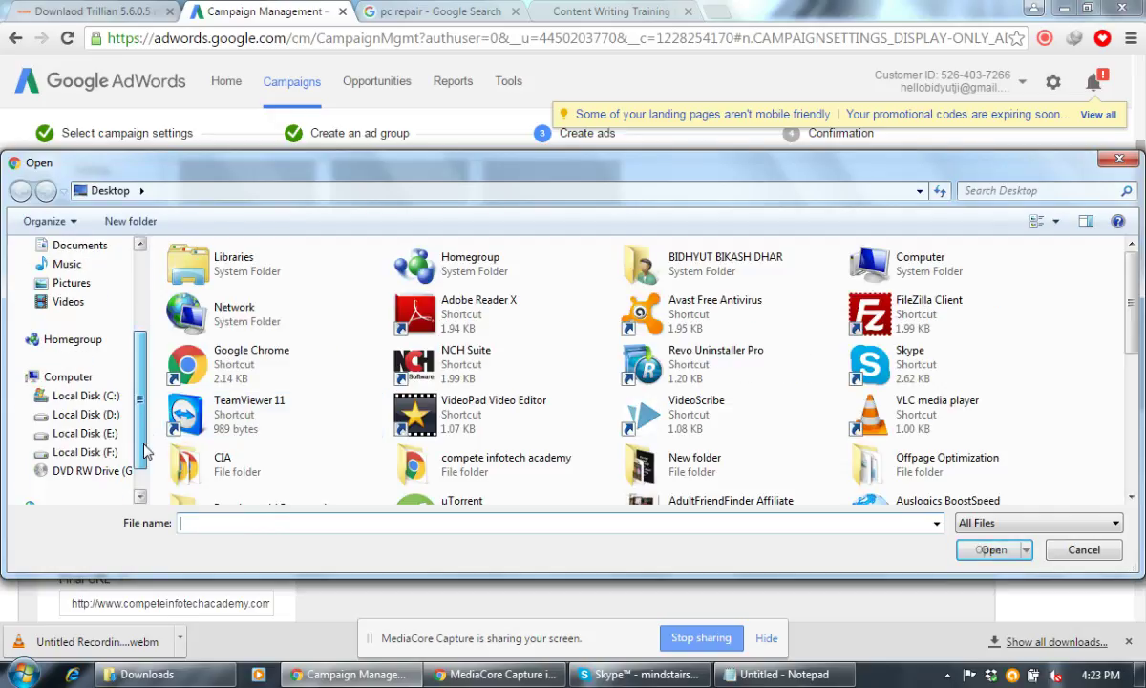
pyautogui.click(86, 452)
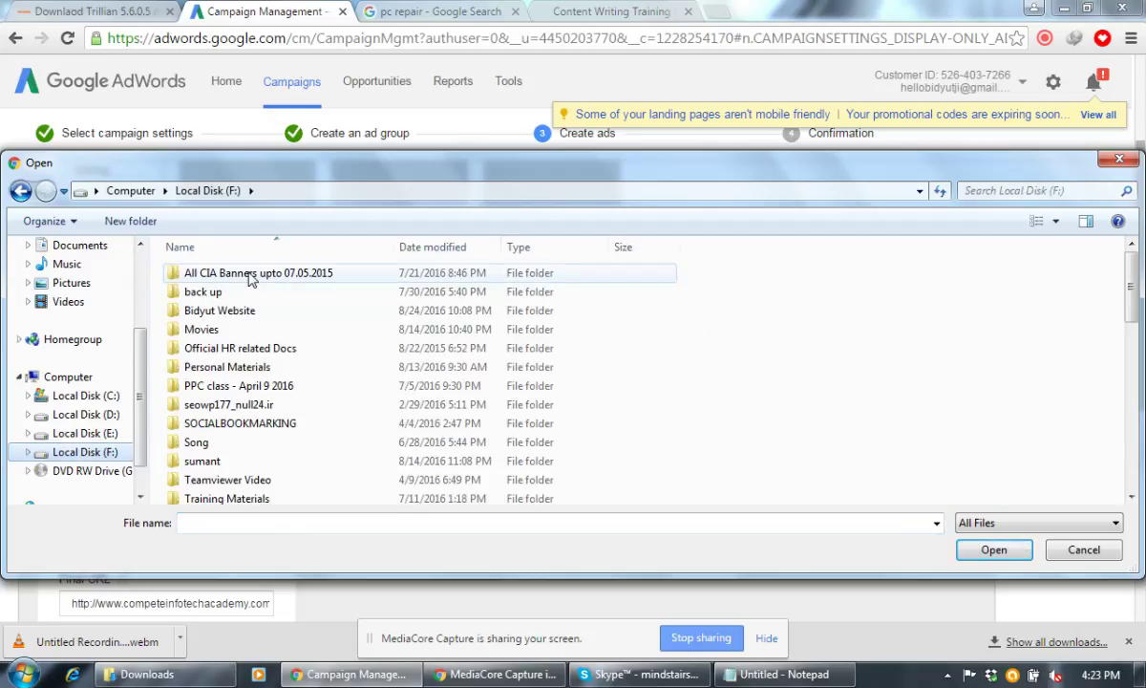
pyautogui.click(250, 274)
pyautogui.doubleClick(250, 274)
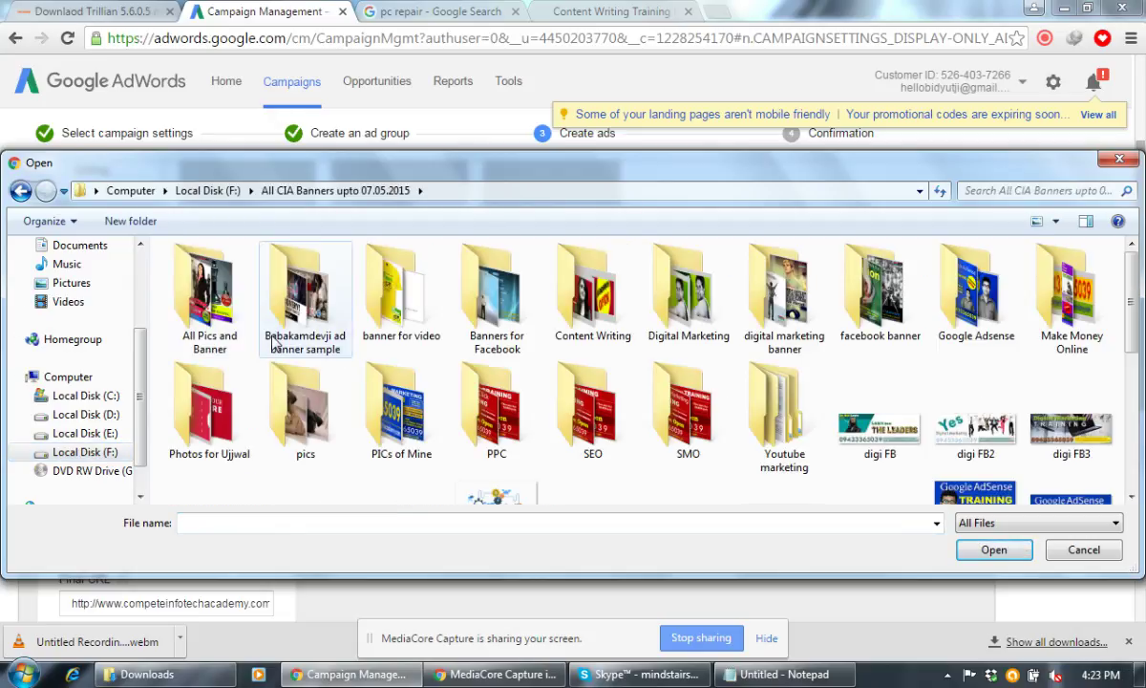
pyautogui.doubleClick(597, 296)
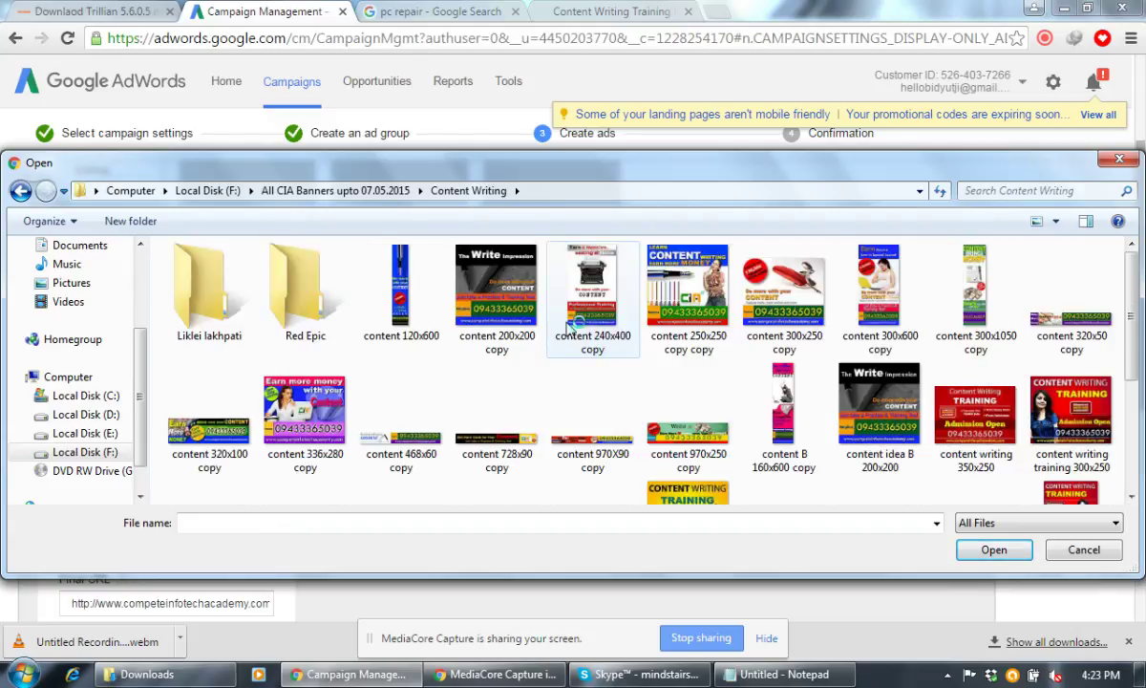
pyautogui.doubleClick(208, 287)
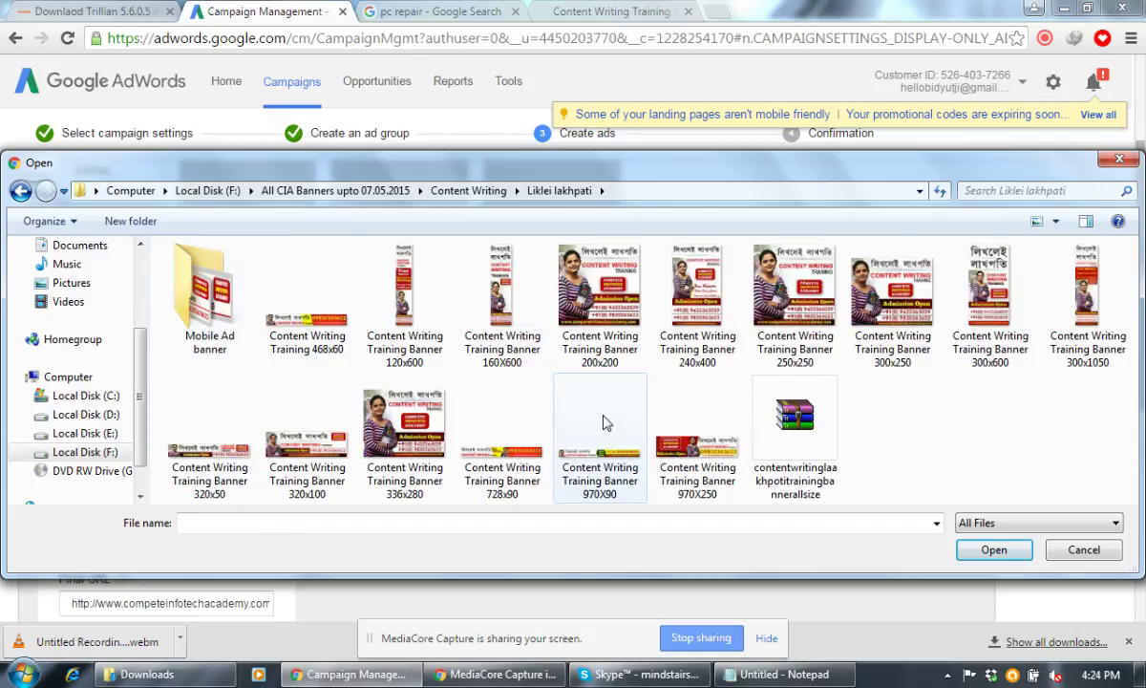
pyautogui.doubleClick(278, 317)
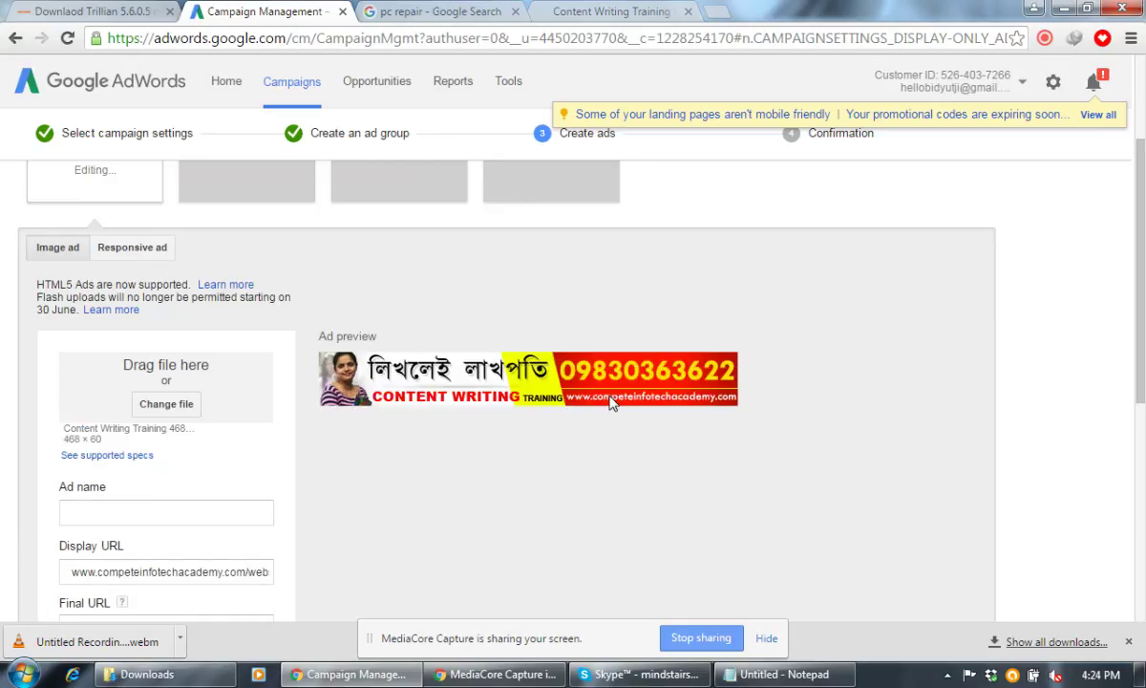
pyautogui.scroll(-2, 253, 456)
pyautogui.click(140, 430)
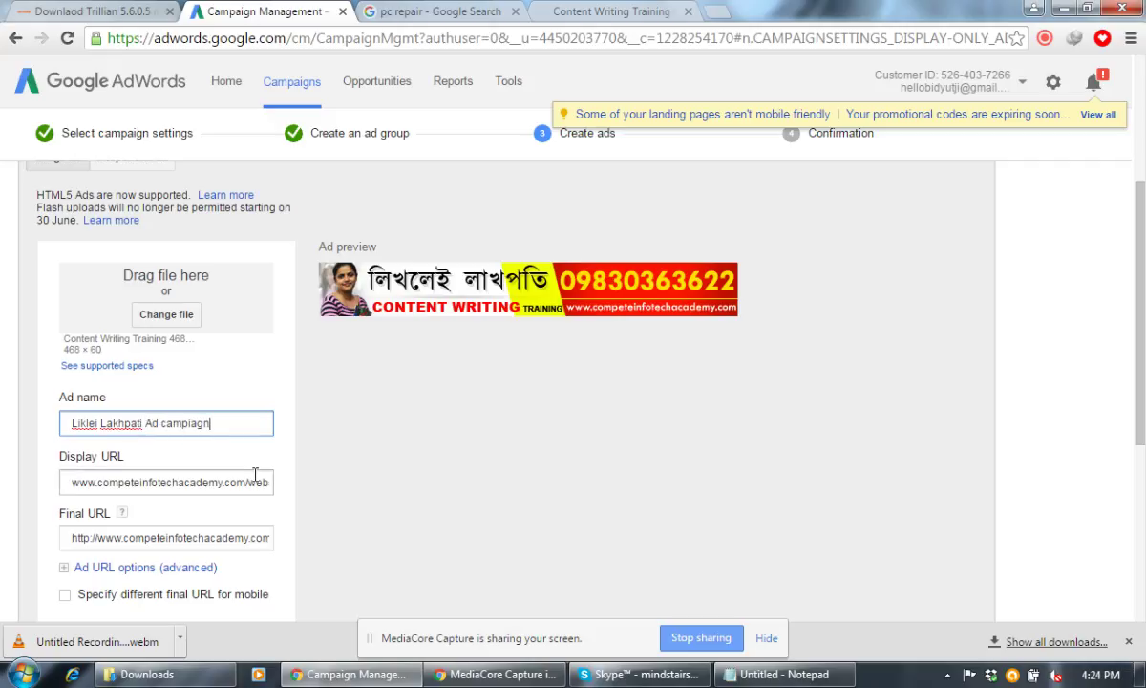
pyautogui.scroll(-2, 256, 482)
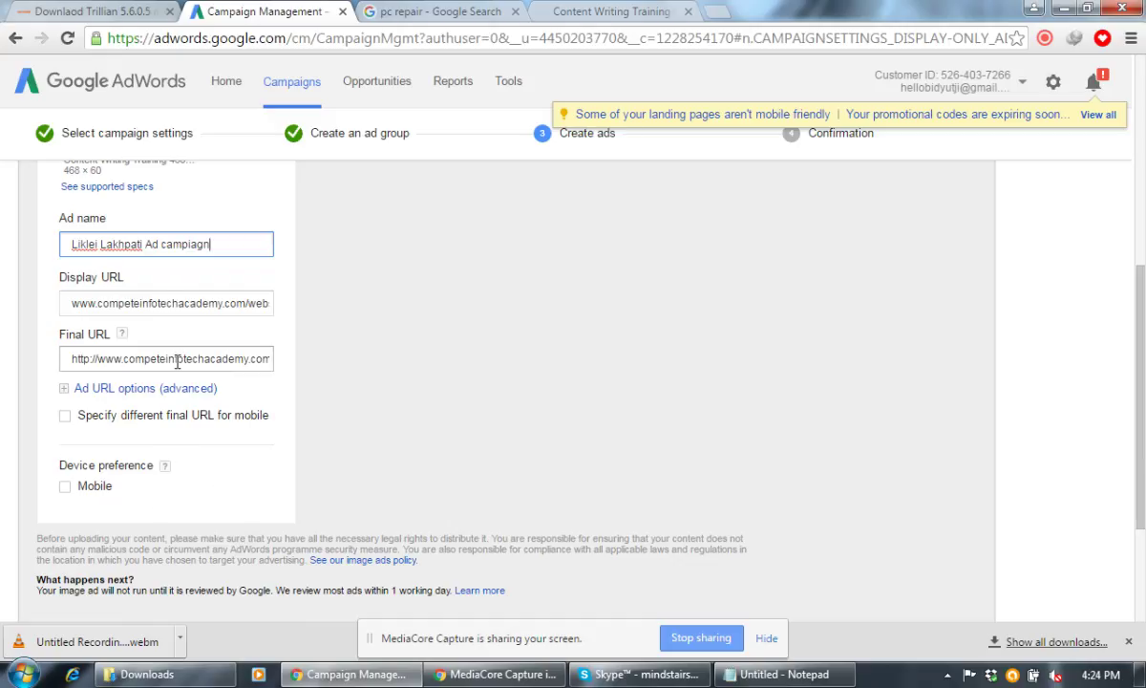
pyautogui.moveTo(249, 302); pyautogui.dragTo(396, 302)
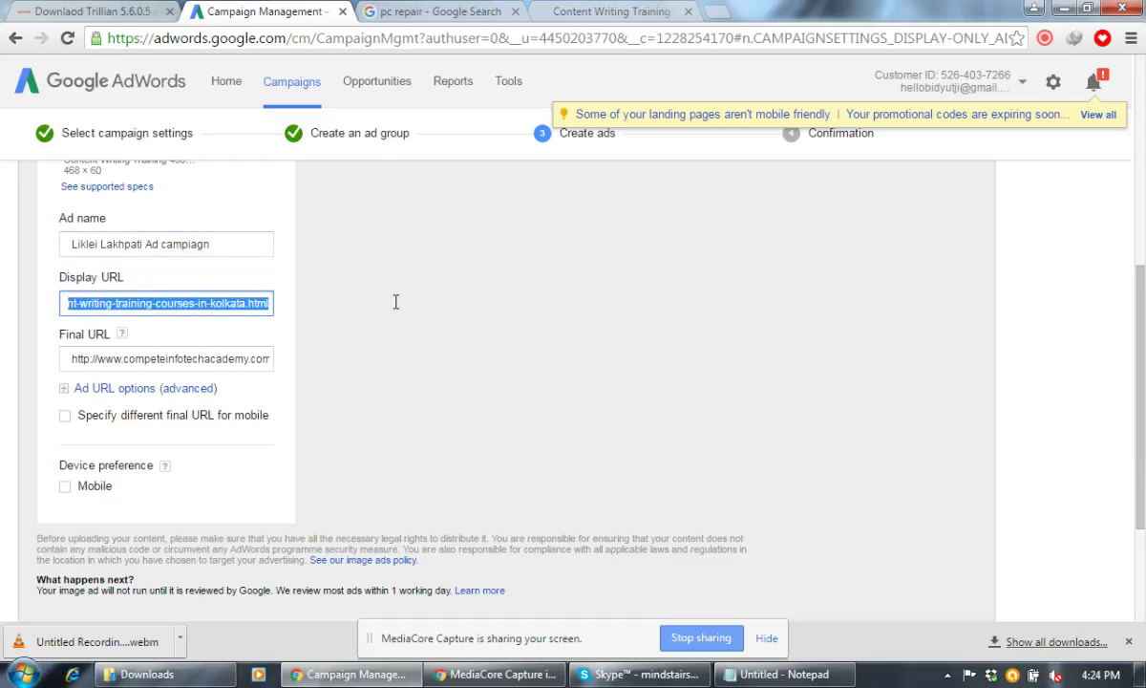
pyautogui.press('BackSpace')
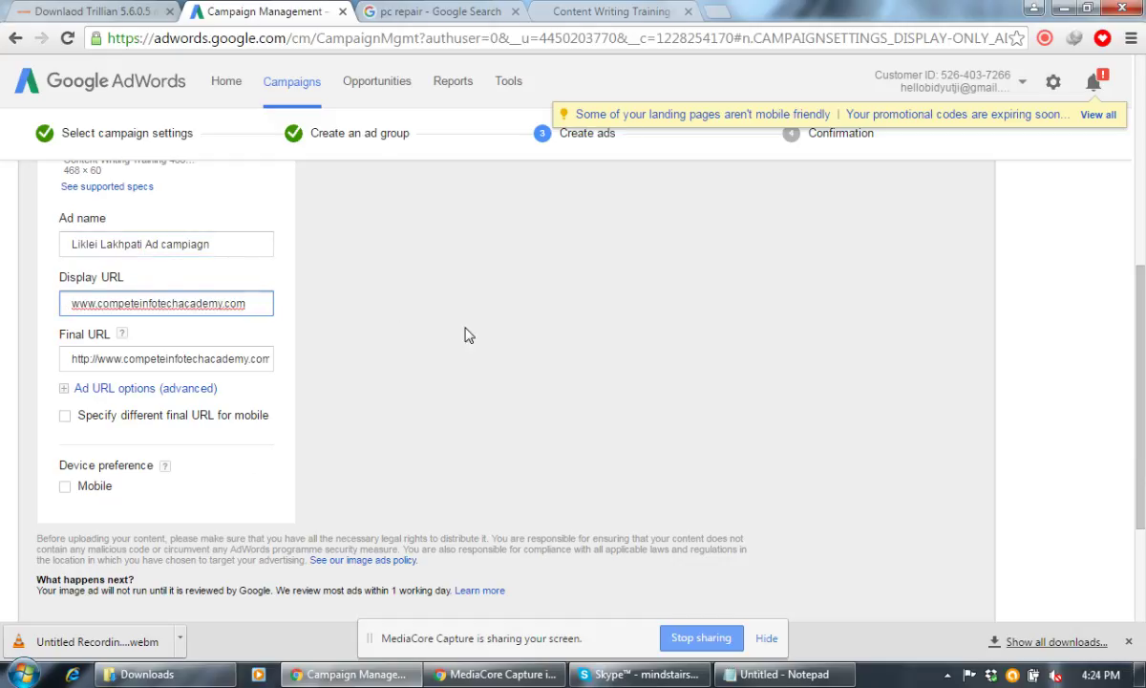
# Finish the 468x60 image ad and save the ads to complete the campaign's creation
pyautogui.scroll(3, 468, 348)
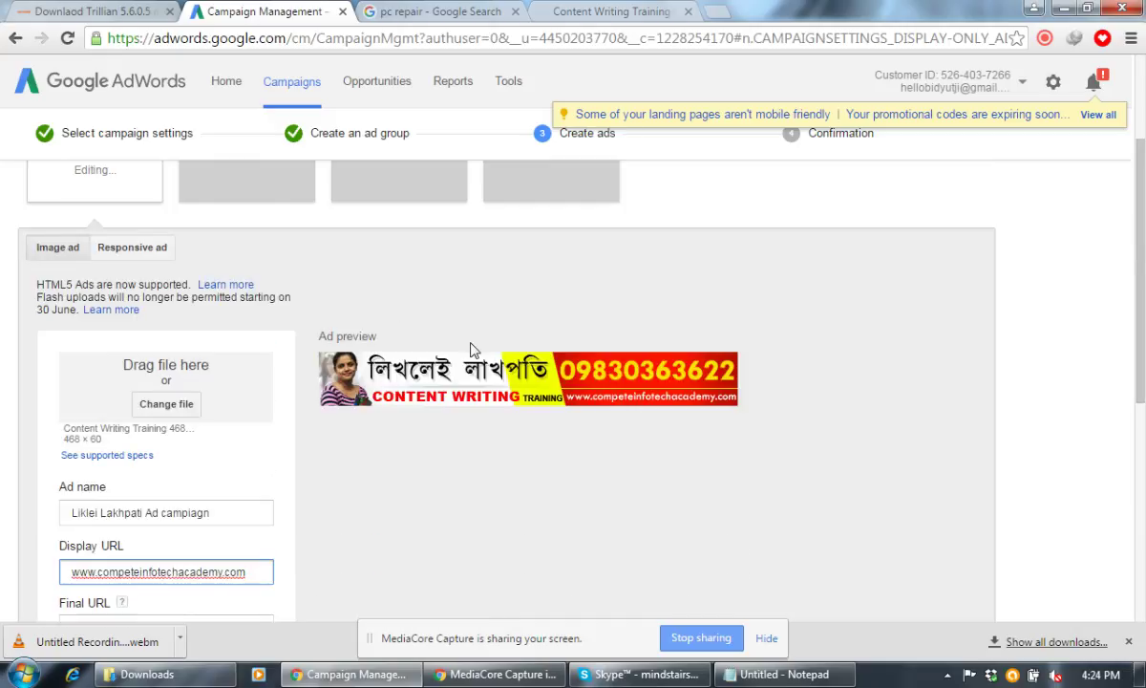
pyautogui.scroll(-4, 470, 349)
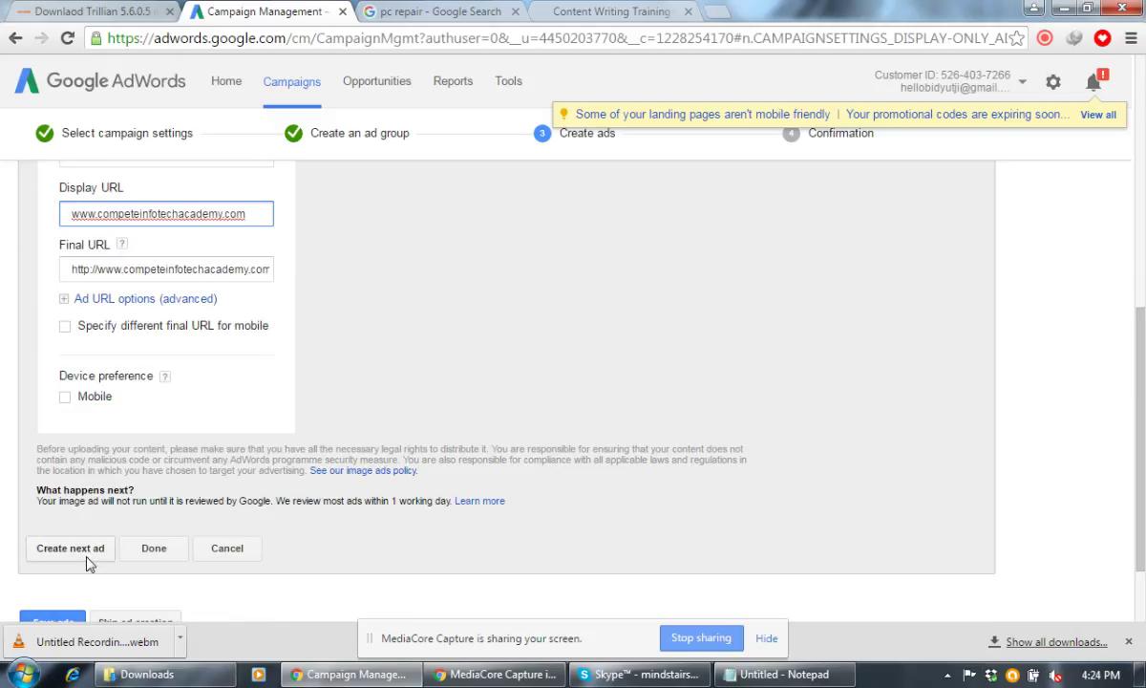
pyautogui.scroll(-1, 86, 563)
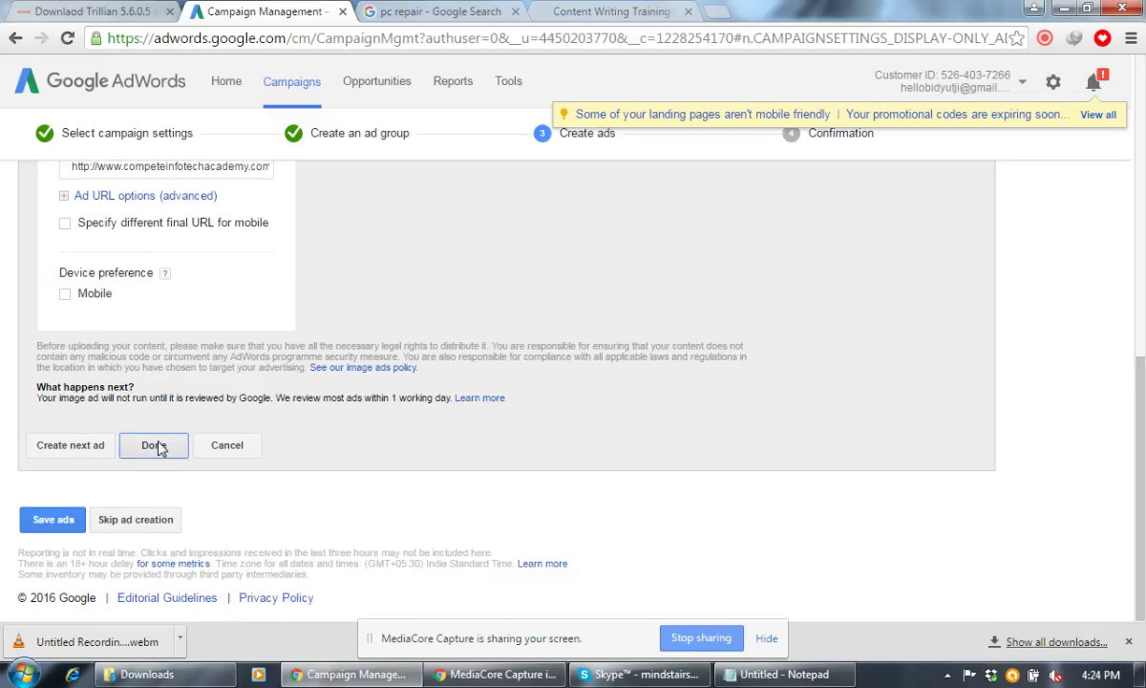
pyautogui.click(153, 445)
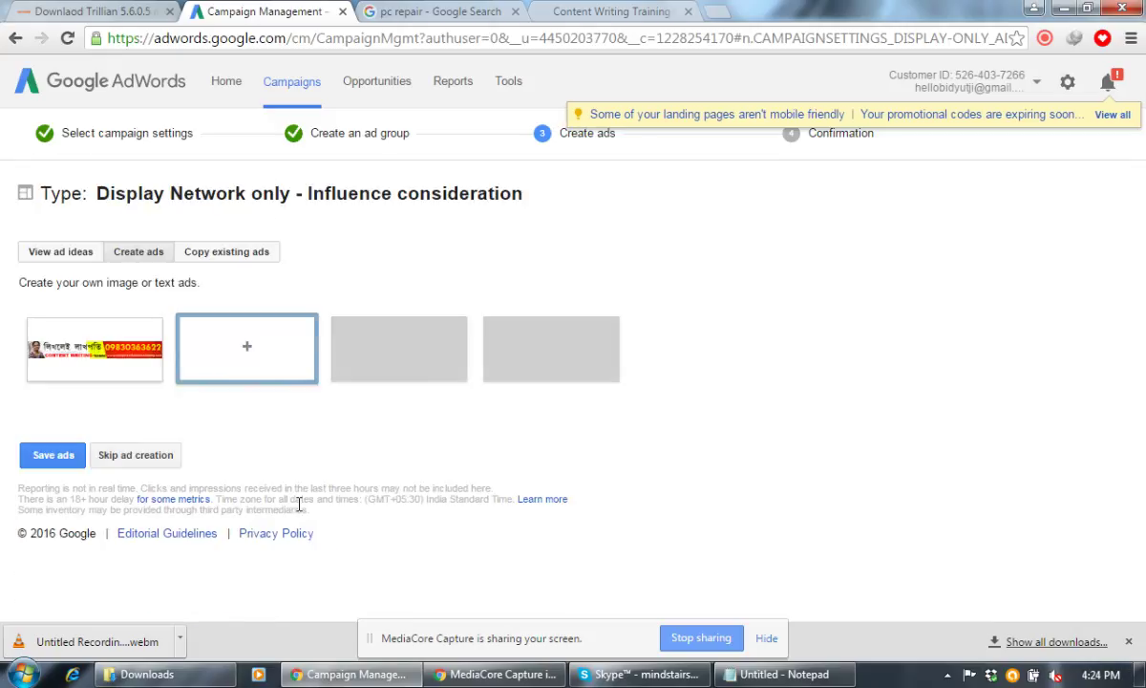
pyautogui.click(49, 455)
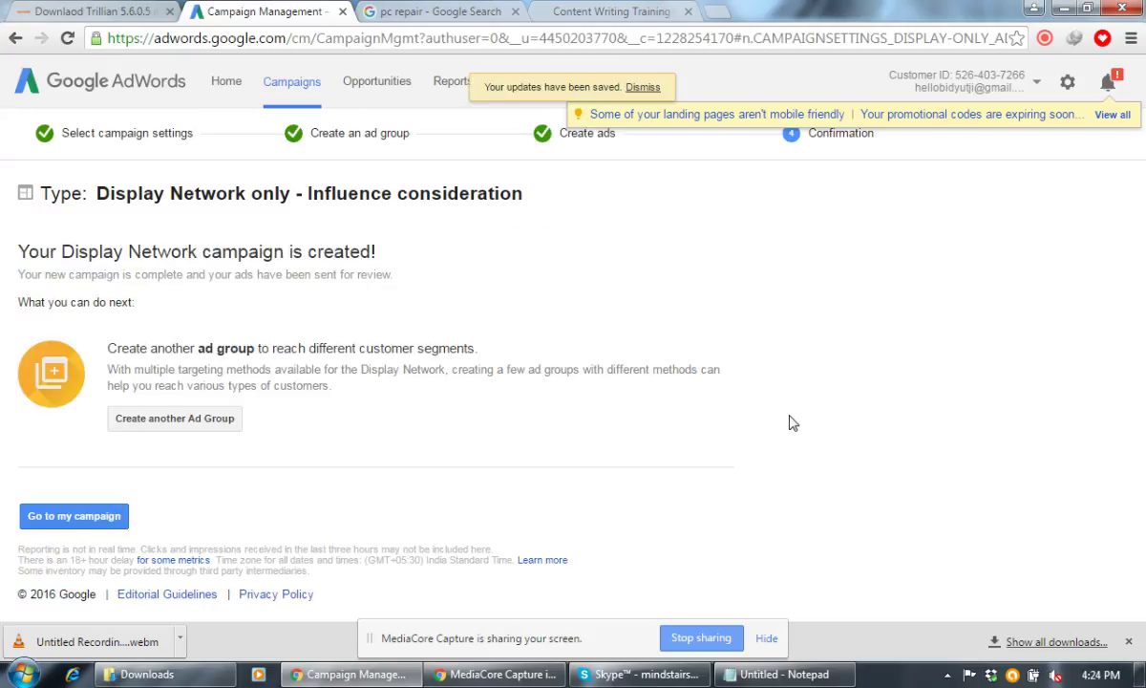
# Go to the newly created display campaign and open its list of ads
pyautogui.click(63, 521)
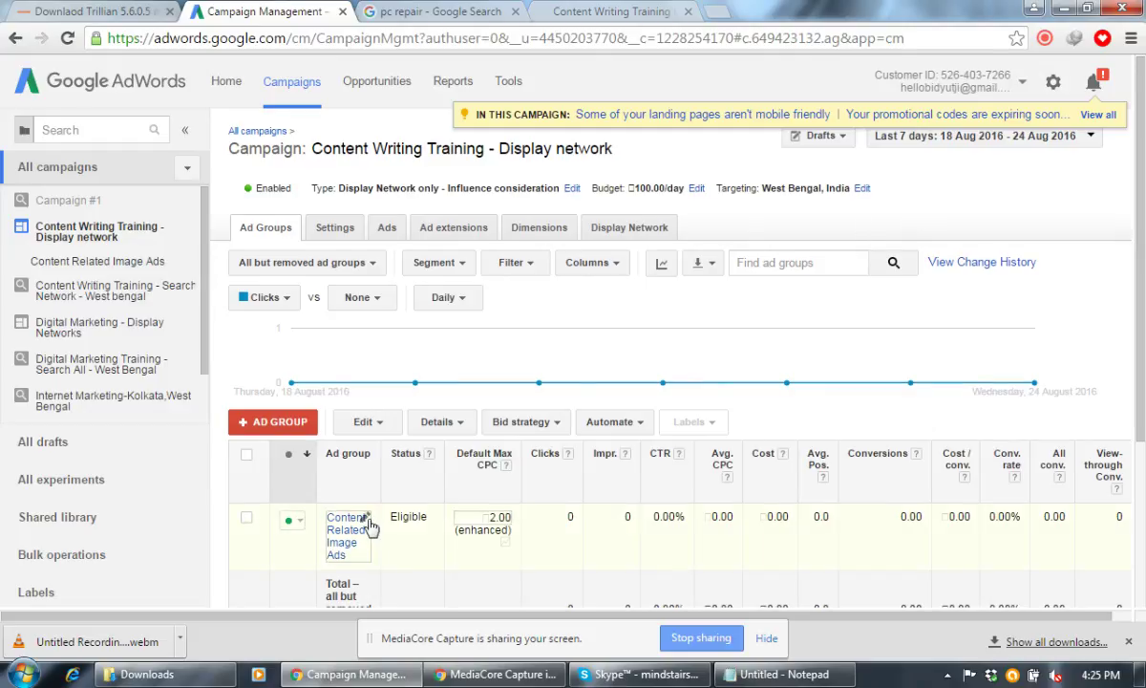
pyautogui.scroll(-1, 370, 523)
pyautogui.scroll(1, 354, 463)
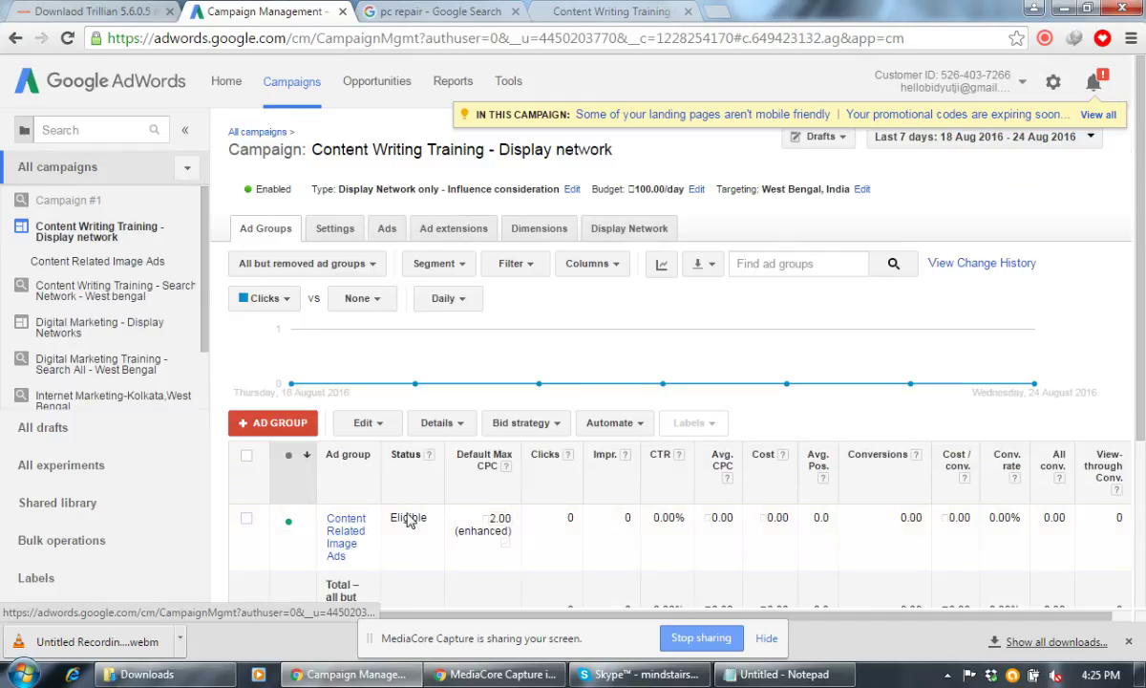
pyautogui.click(392, 229)
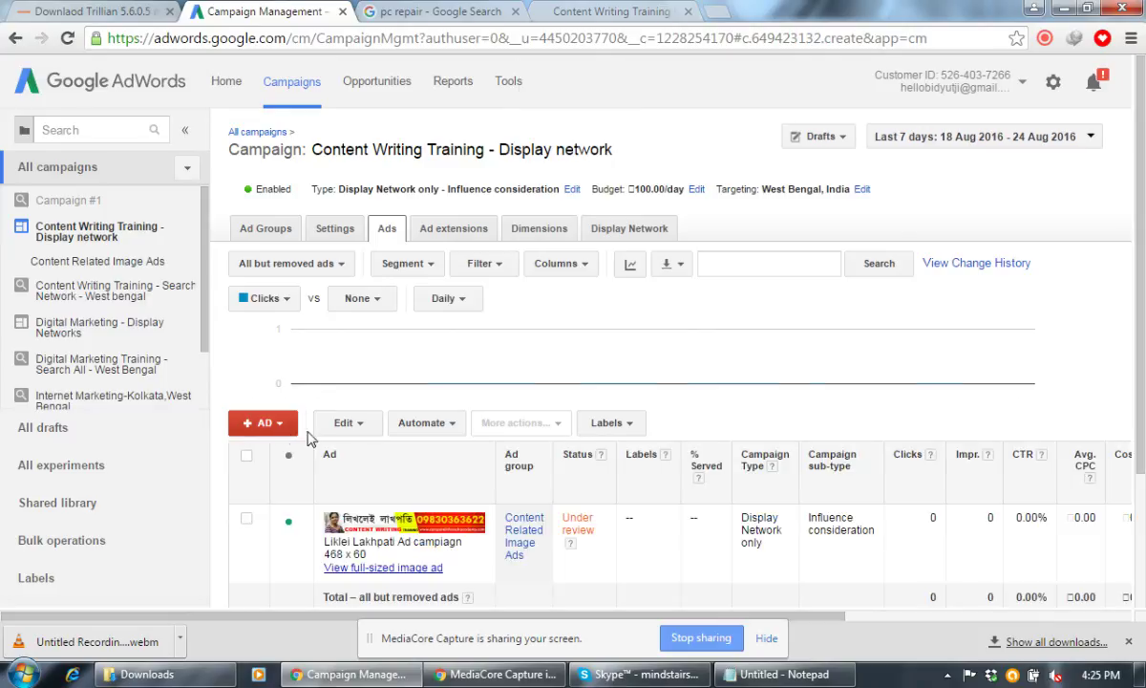
# Start a new uploaded image ad and upload all Content Writing Training banner images from the Mobile Ad banner folder
pyautogui.click(277, 426)
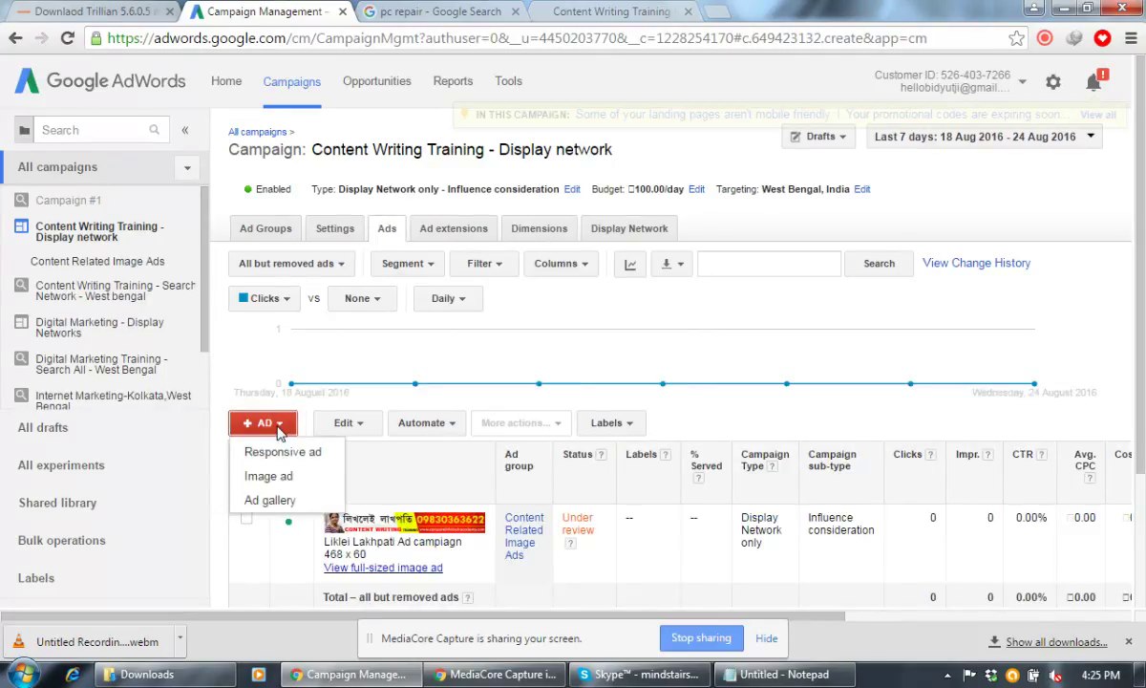
pyautogui.click(268, 478)
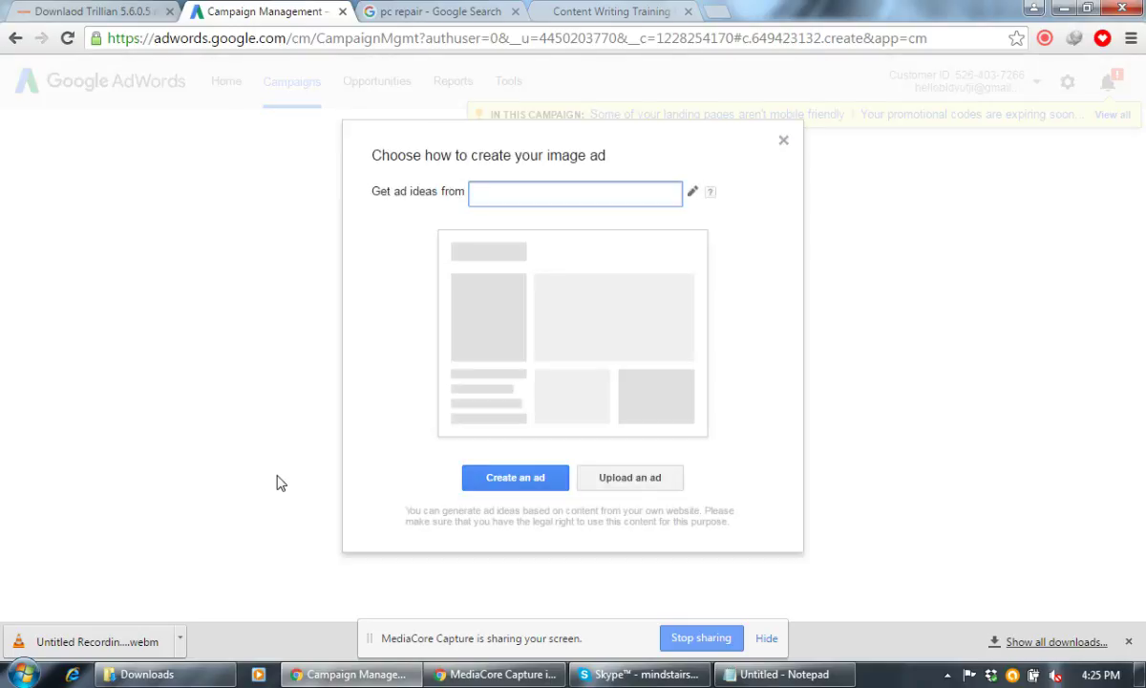
pyautogui.click(635, 484)
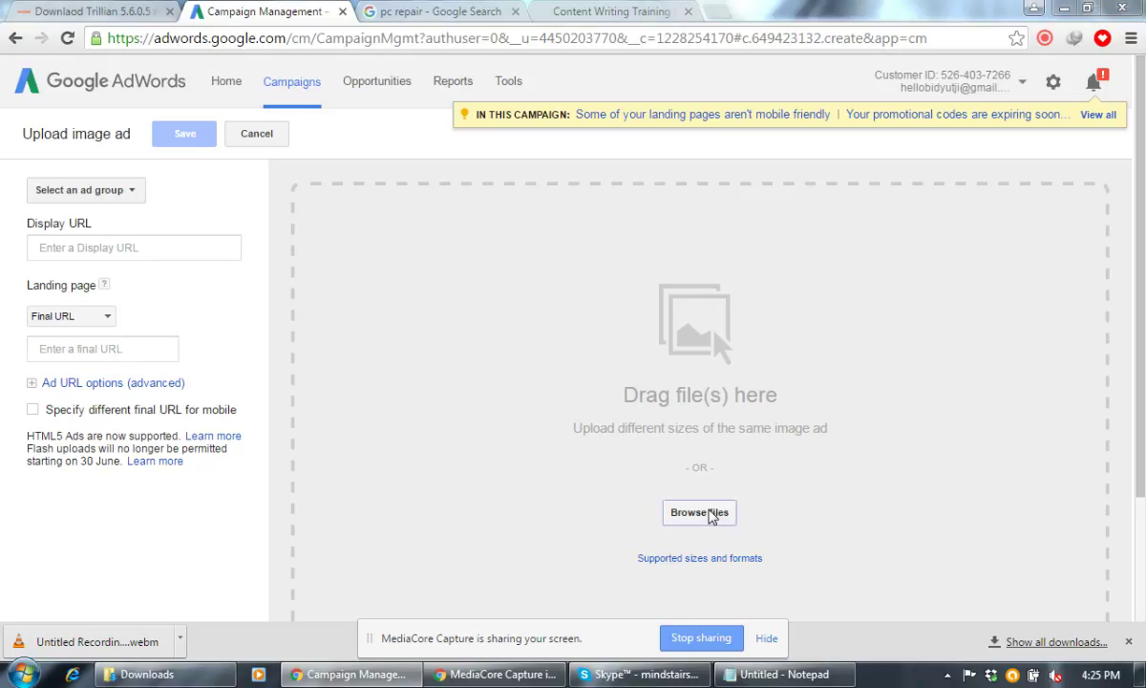
pyautogui.click(688, 512)
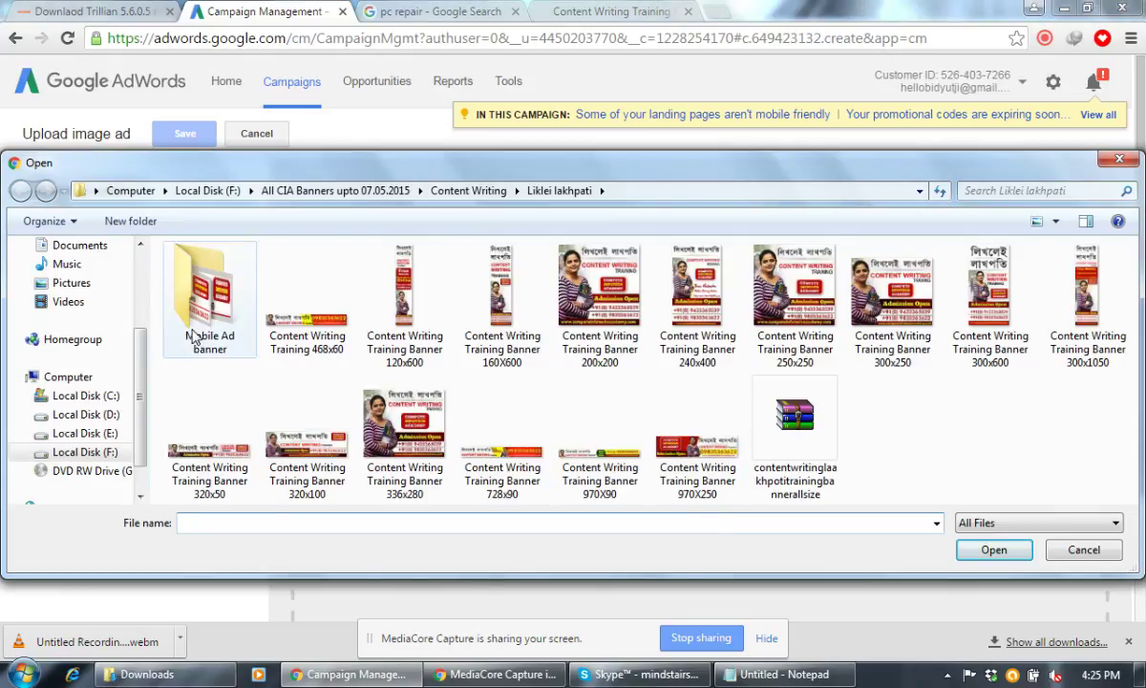
pyautogui.doubleClick(196, 287)
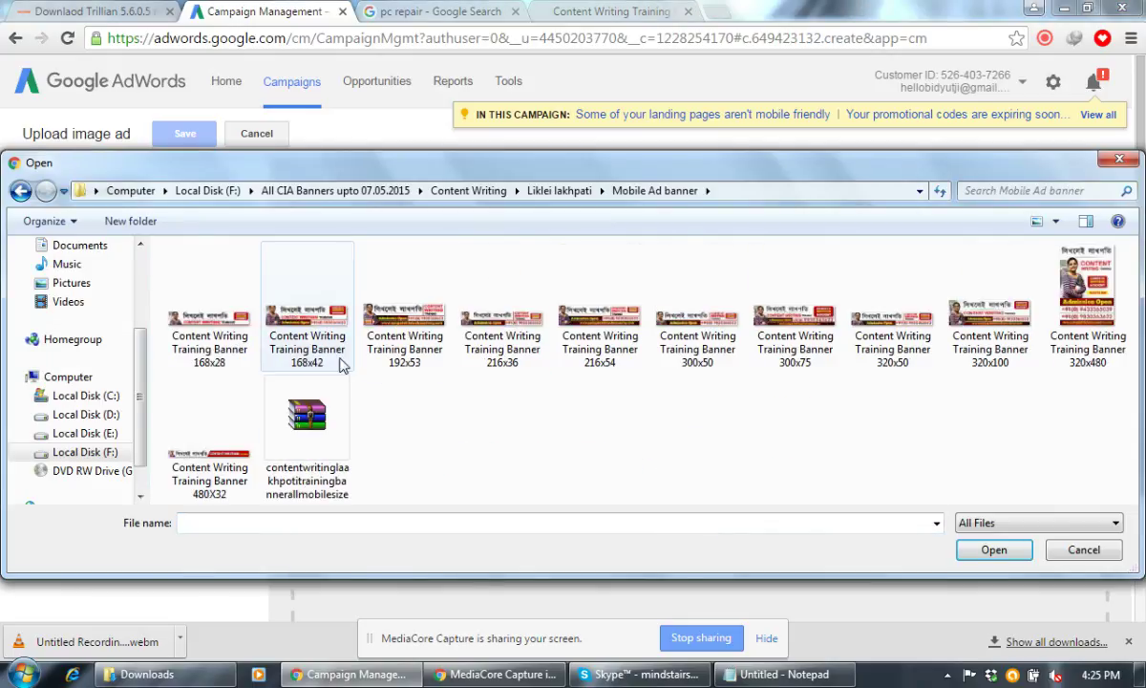
pyautogui.click(324, 346)
pyautogui.keyDown('shift'); pyautogui.click(332, 434); pyautogui.keyUp('shift')
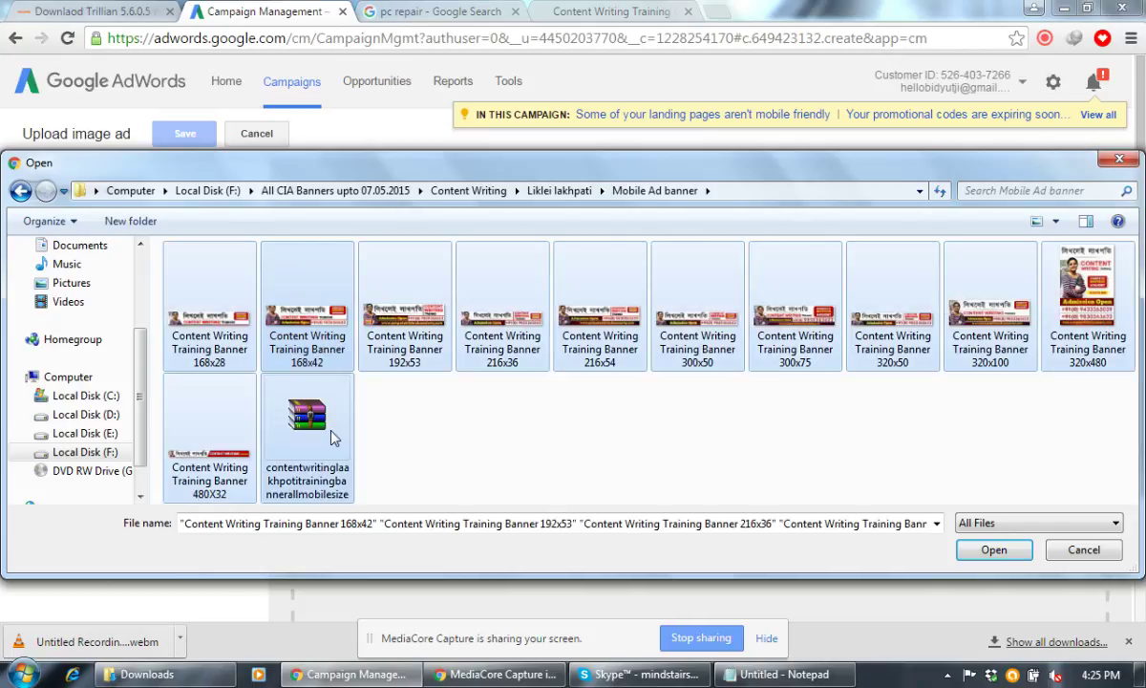
pyautogui.hotkey('ctrl', 'a')
pyautogui.click(993, 551)
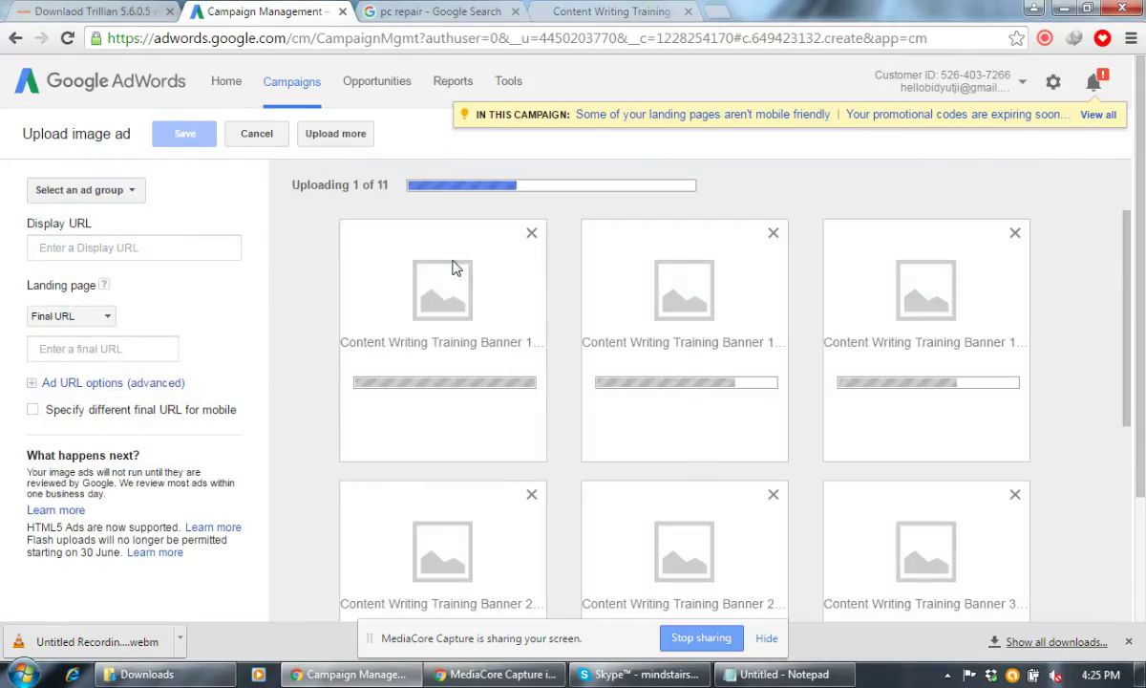
# Upload more banner images from the Liklei lakhpati folder, leaving out the Mobile Ad banner folder, the archive and the 468x60 banner
pyautogui.click(348, 138)
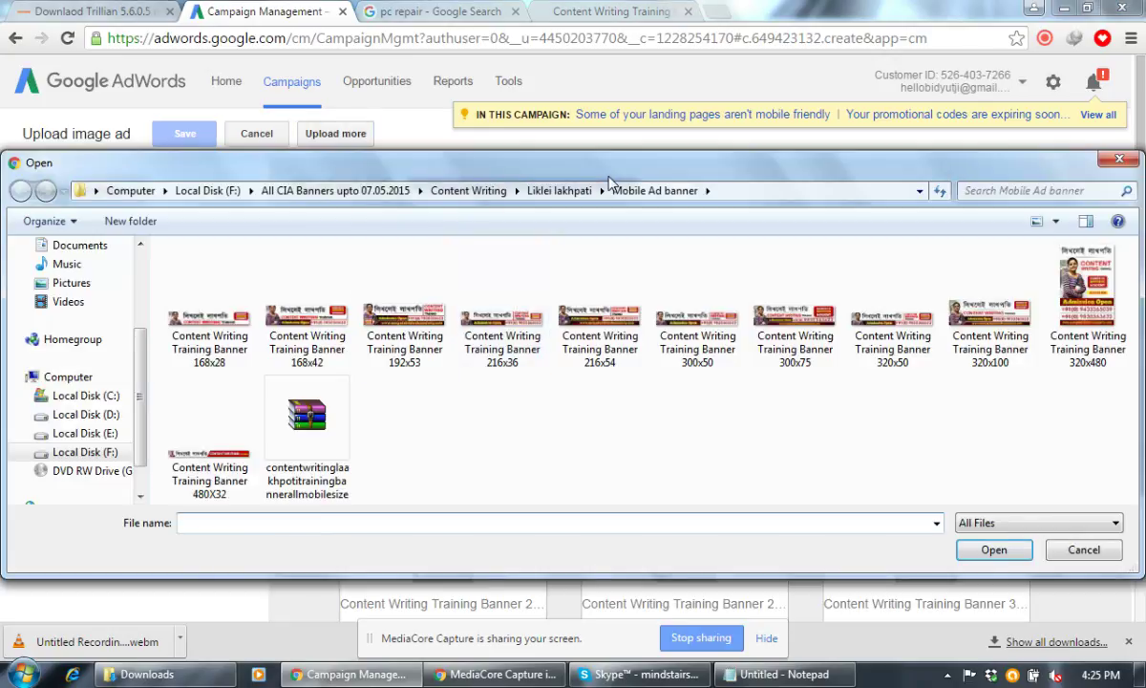
pyautogui.click(559, 191)
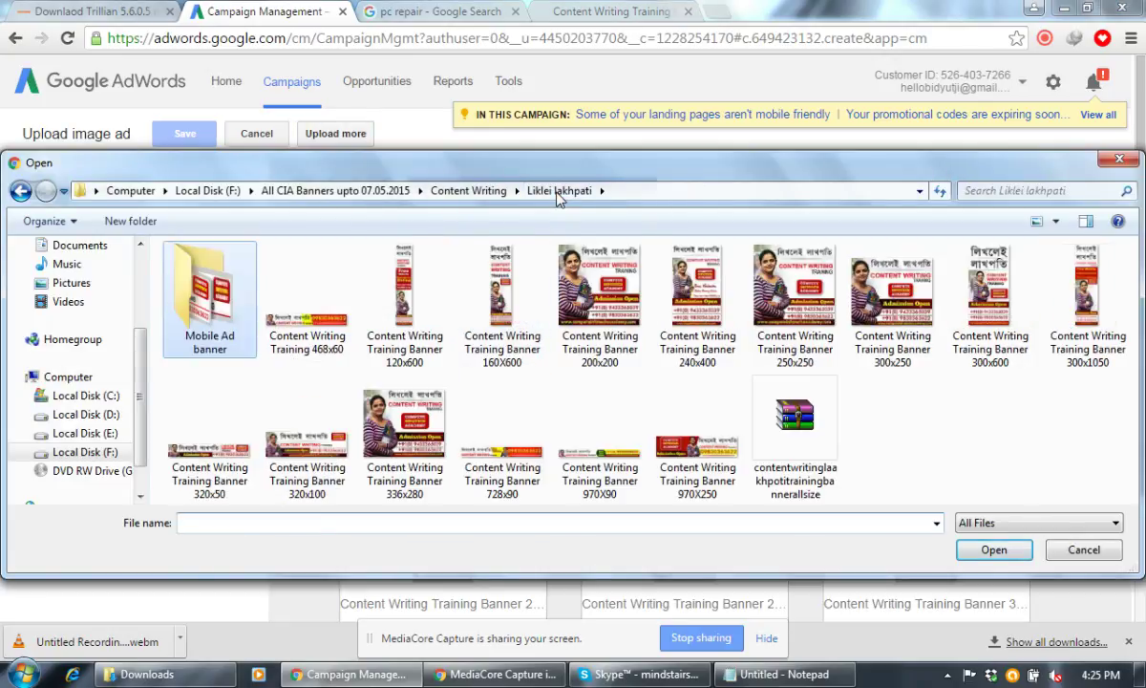
pyautogui.click(673, 441)
pyautogui.hotkey('ctrl', 'a')
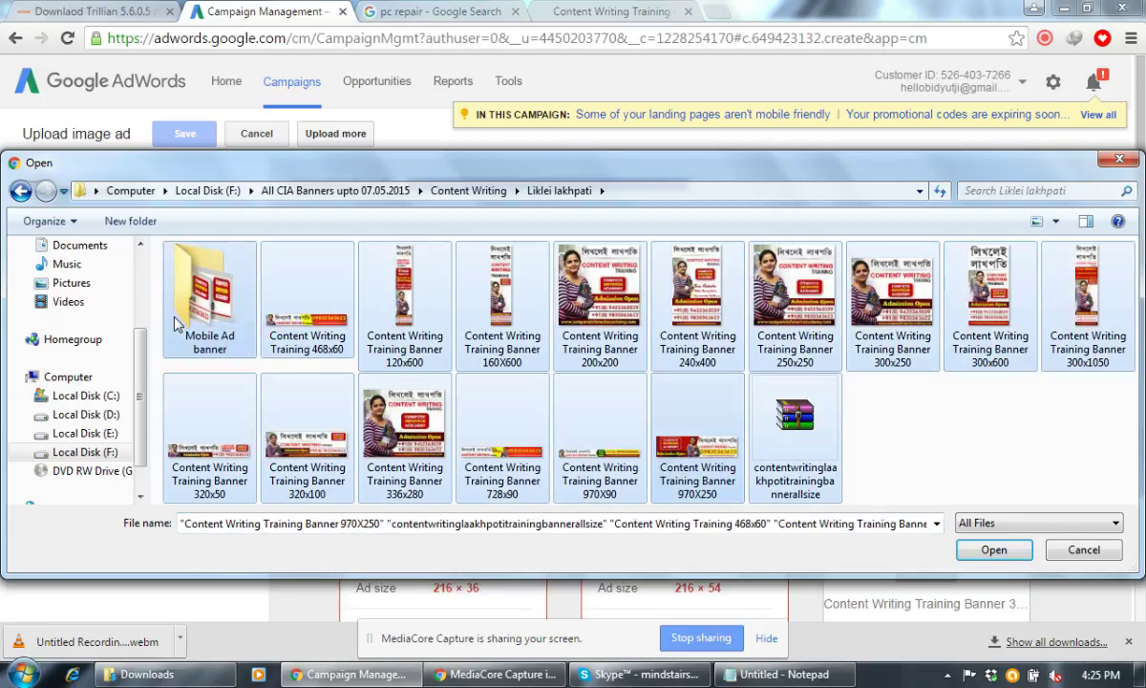
pyautogui.keyDown('ctrl'); pyautogui.click(823, 446); pyautogui.keyUp('ctrl')
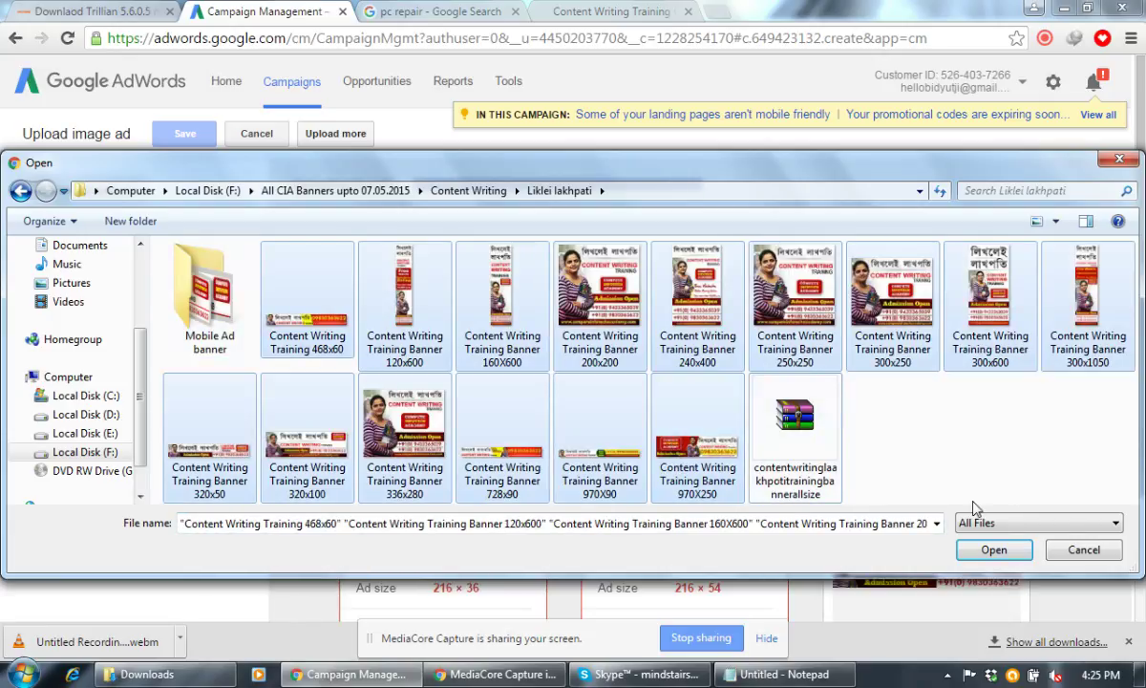
pyautogui.keyDown('ctrl'); pyautogui.click(329, 324); pyautogui.keyUp('ctrl')
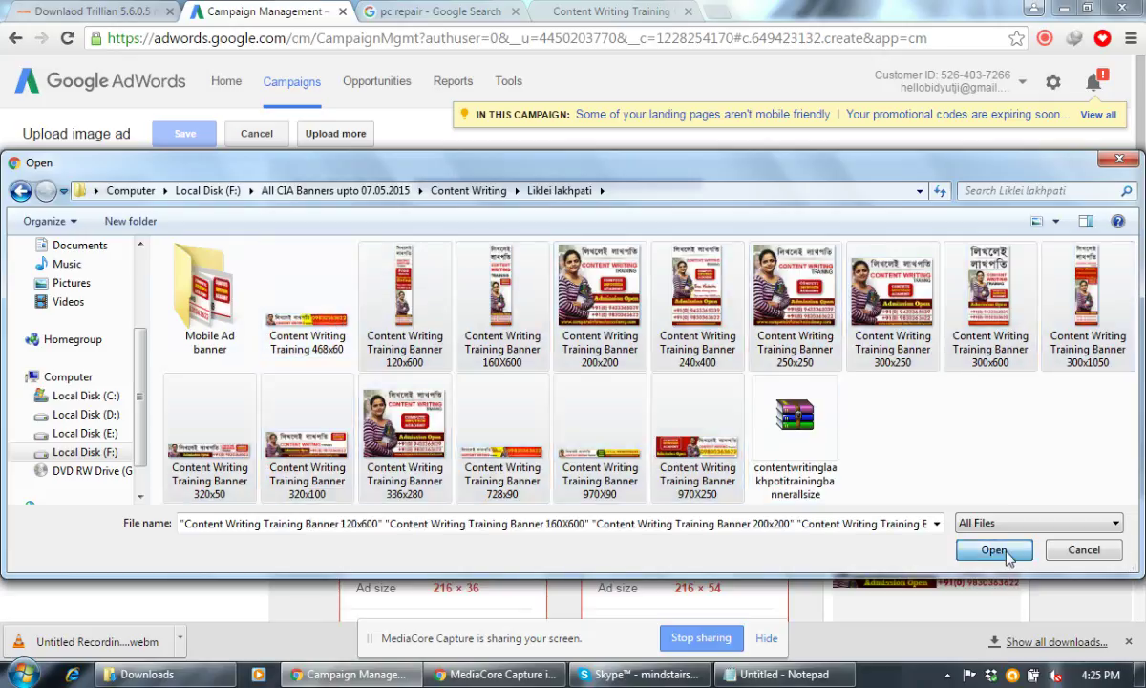
pyautogui.click(983, 548)
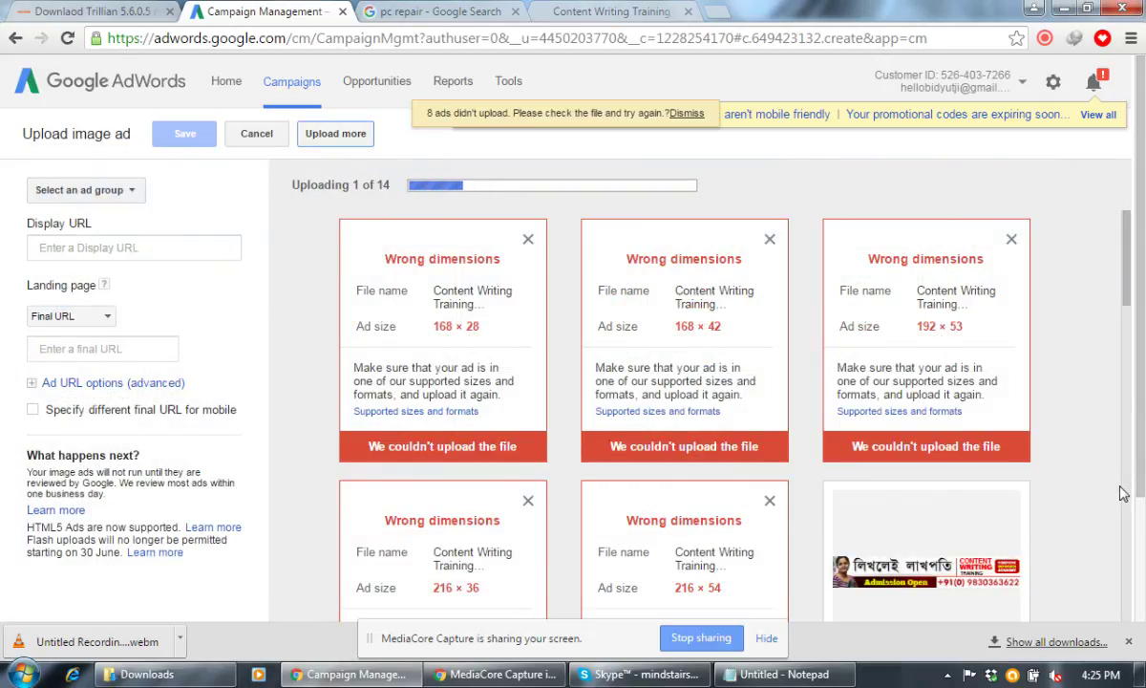
# Remove the rejected wrong-dimension banners, such as 168 × 28, 216 × 36, 300 × 75, 320 × 480 and 480 × 32, from the upload list
pyautogui.scroll(-13, 1123, 493)
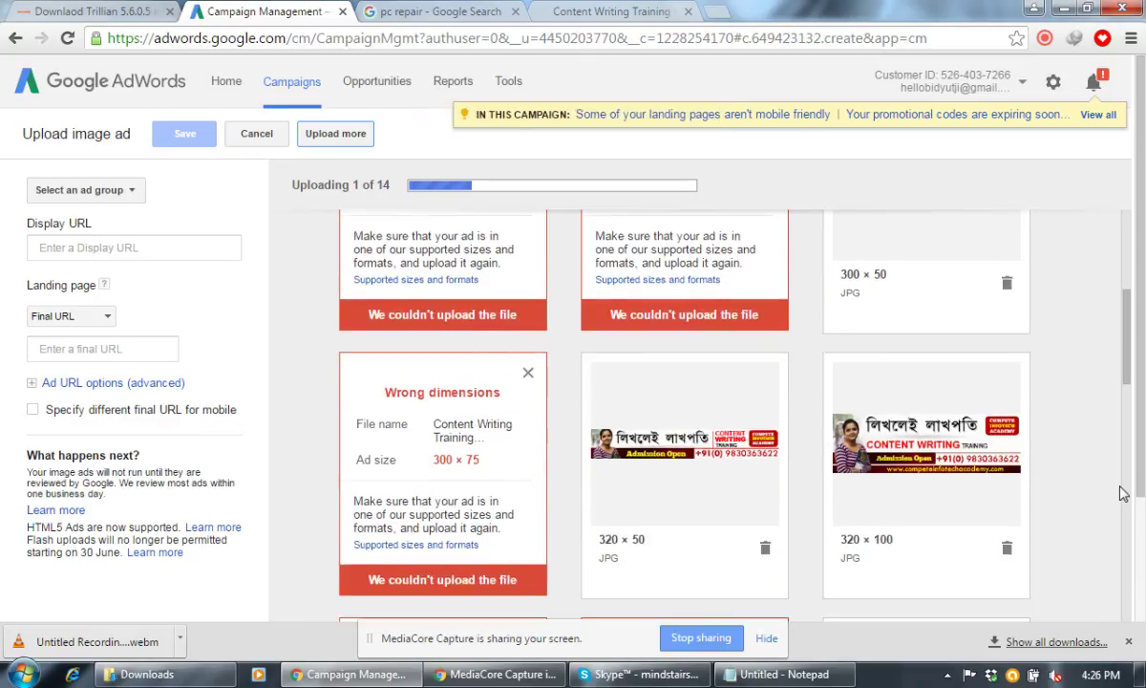
pyautogui.scroll(-3, 1123, 493)
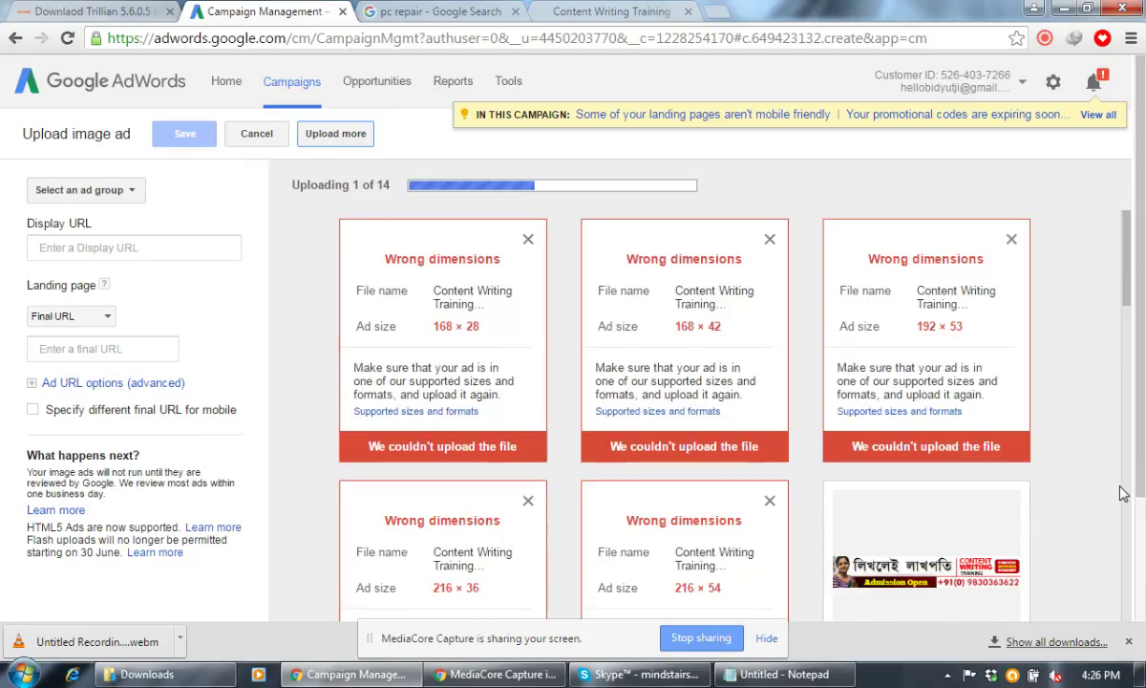
pyautogui.click(528, 239)
pyautogui.click(528, 241)
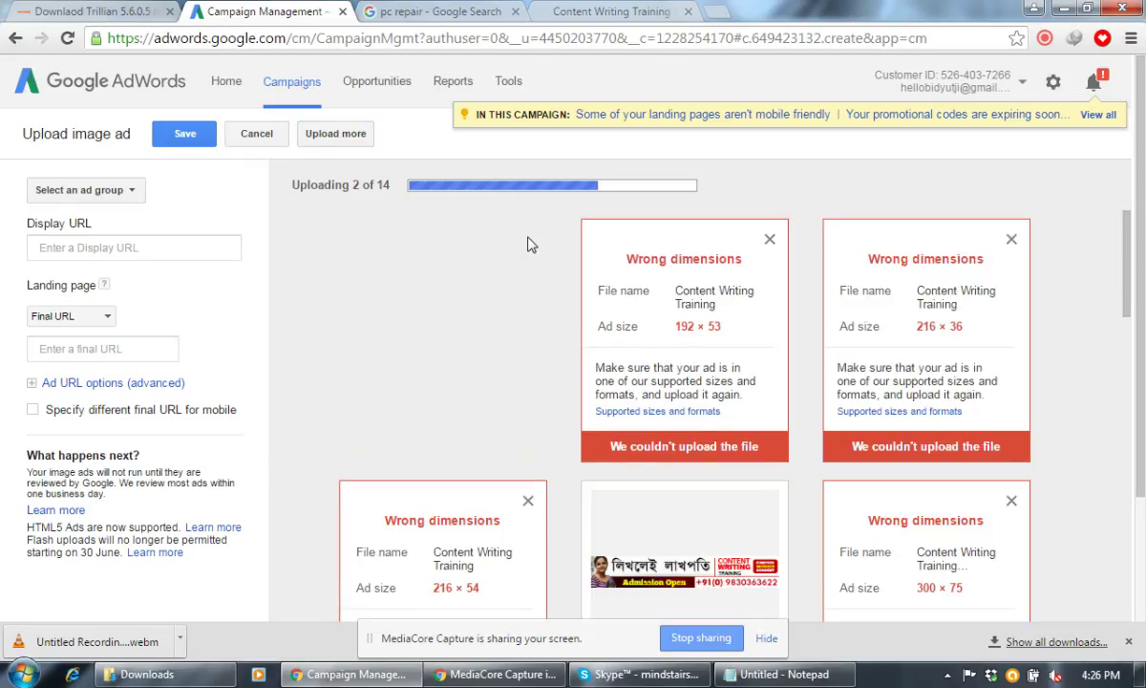
pyautogui.click(528, 239)
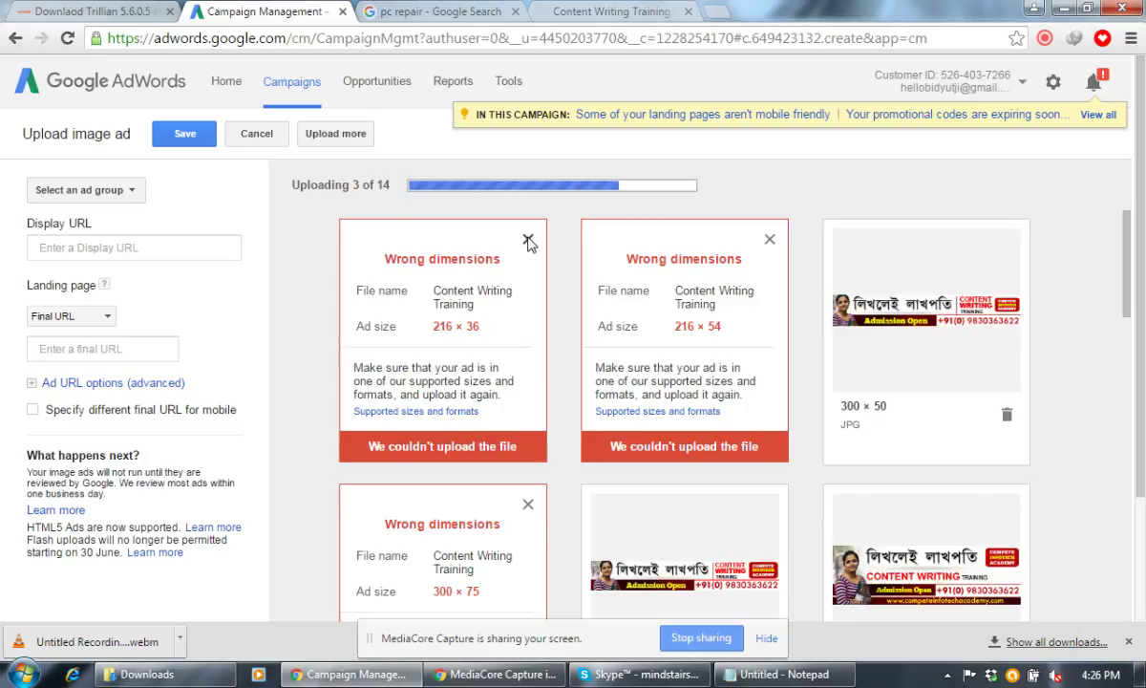
pyautogui.click(528, 240)
pyautogui.click(528, 241)
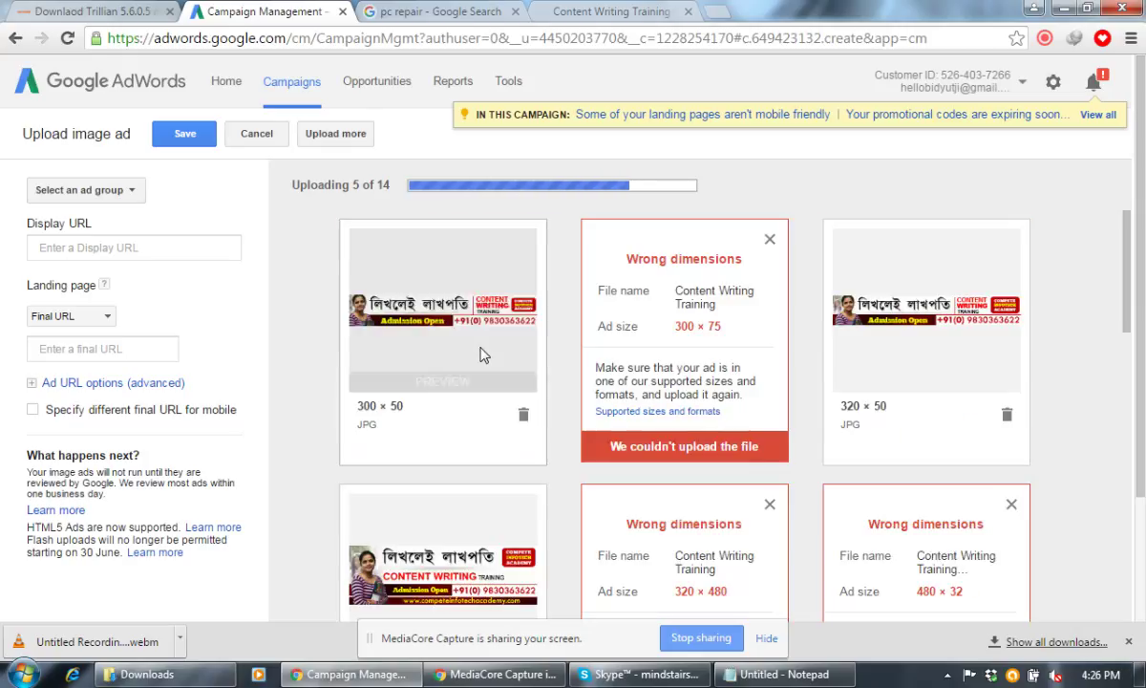
pyautogui.click(768, 242)
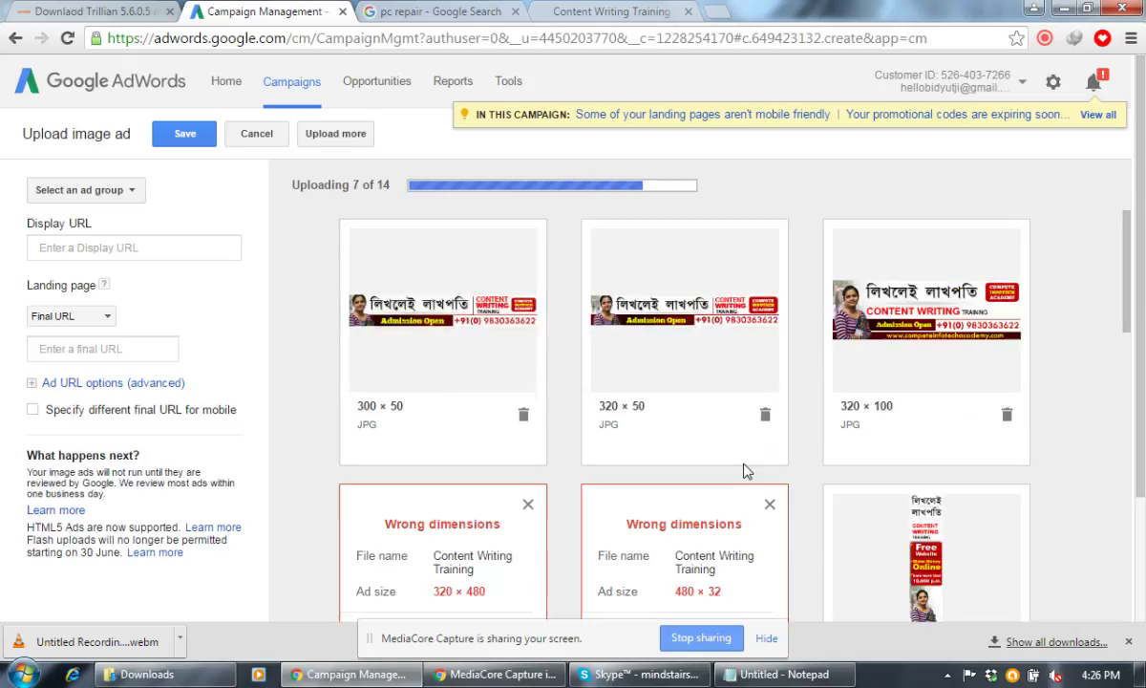
pyautogui.click(768, 506)
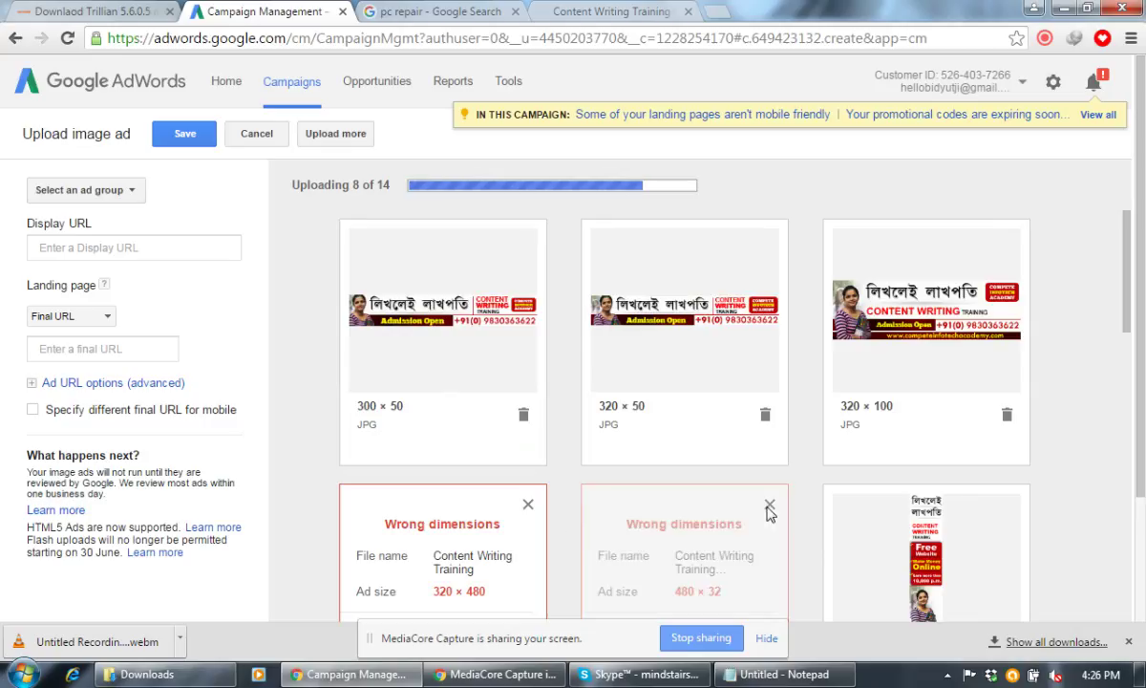
pyautogui.click(528, 506)
# Remove the banners rejected as already uploaded and check the remaining images in the upload list
pyautogui.scroll(-8, 1119, 406)
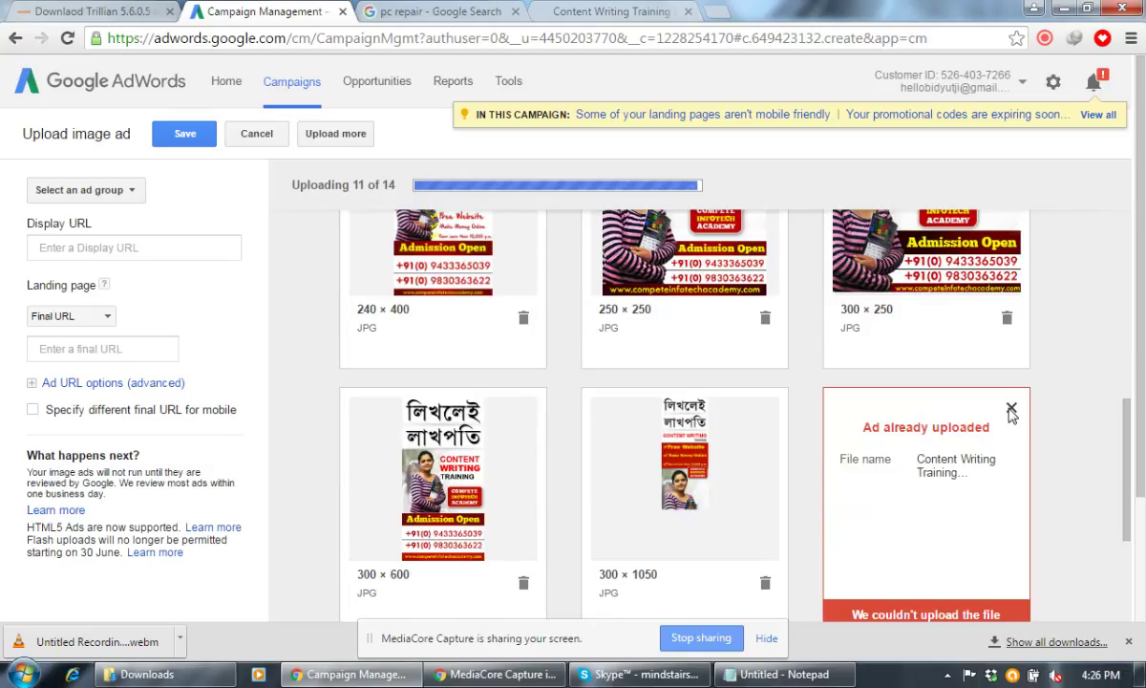
pyautogui.click(1011, 408)
pyautogui.scroll(-4, 1126, 386)
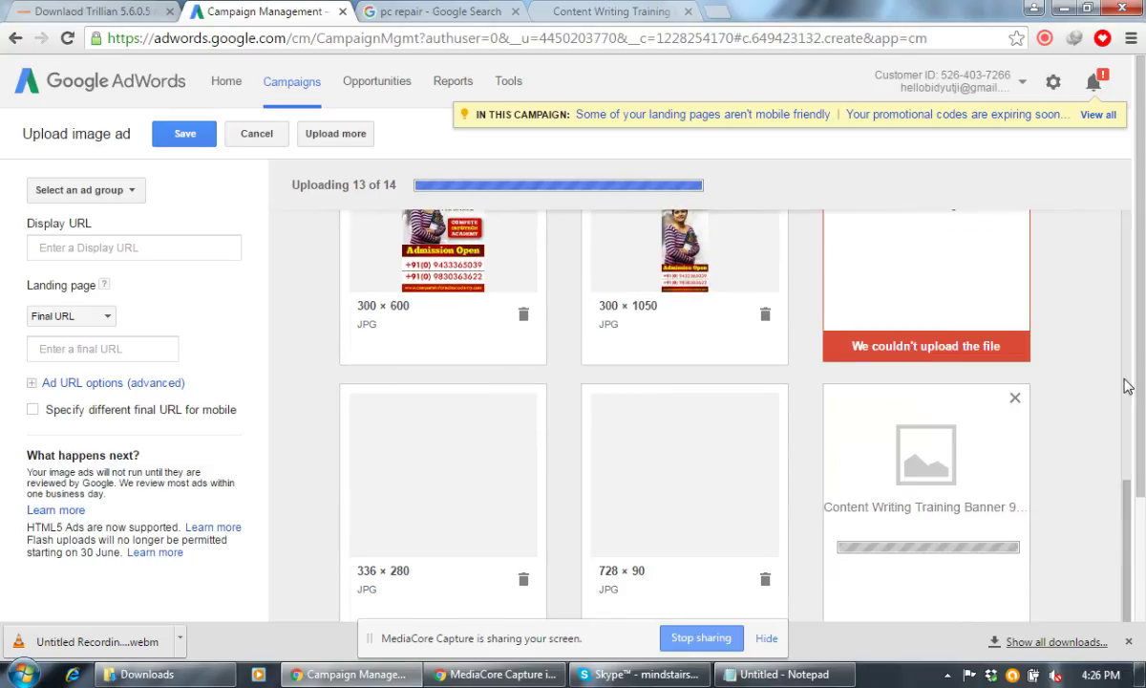
pyautogui.scroll(3, 1126, 384)
pyautogui.click(1012, 319)
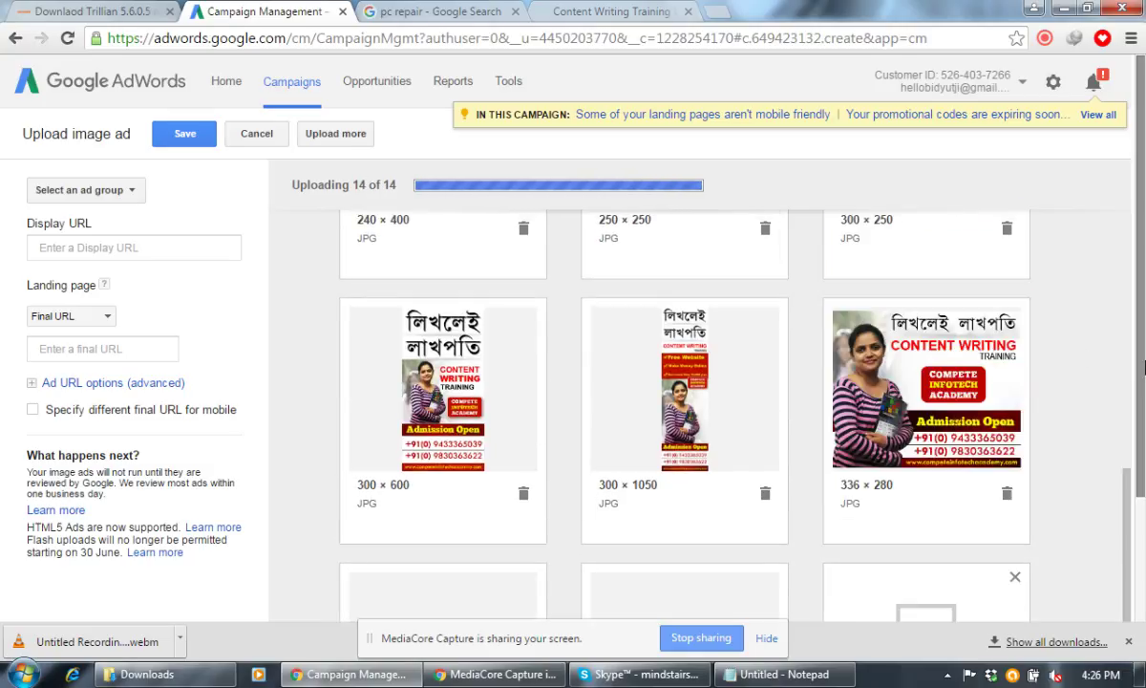
pyautogui.scroll(-3, 1143, 368)
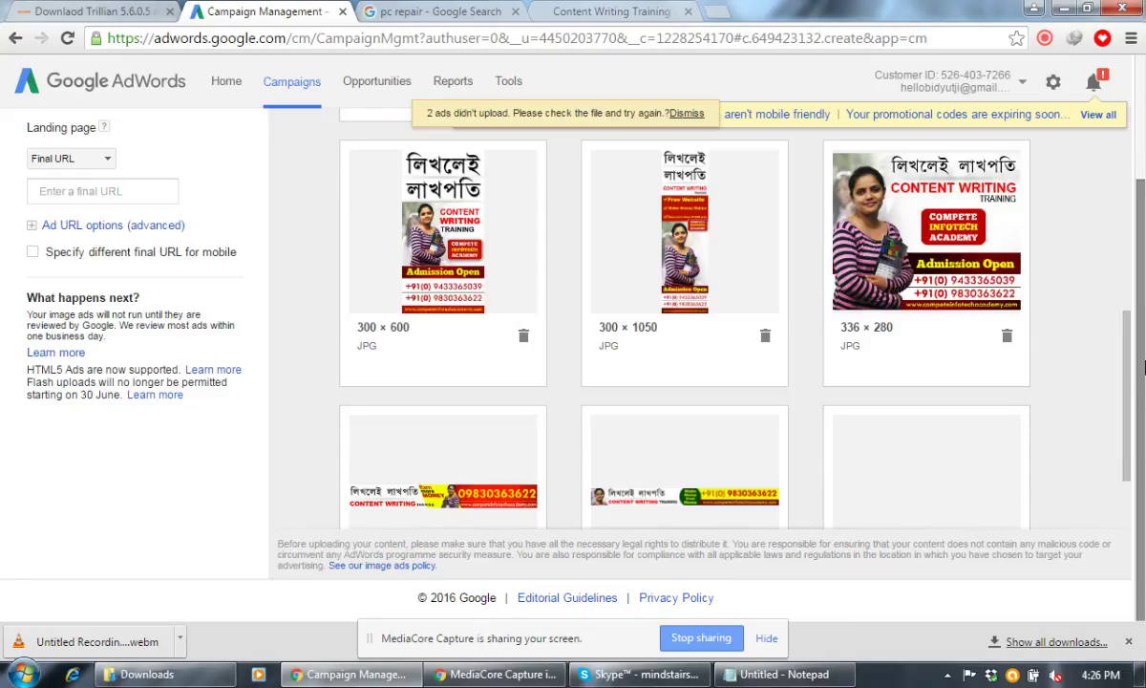
pyautogui.scroll(2, 1143, 367)
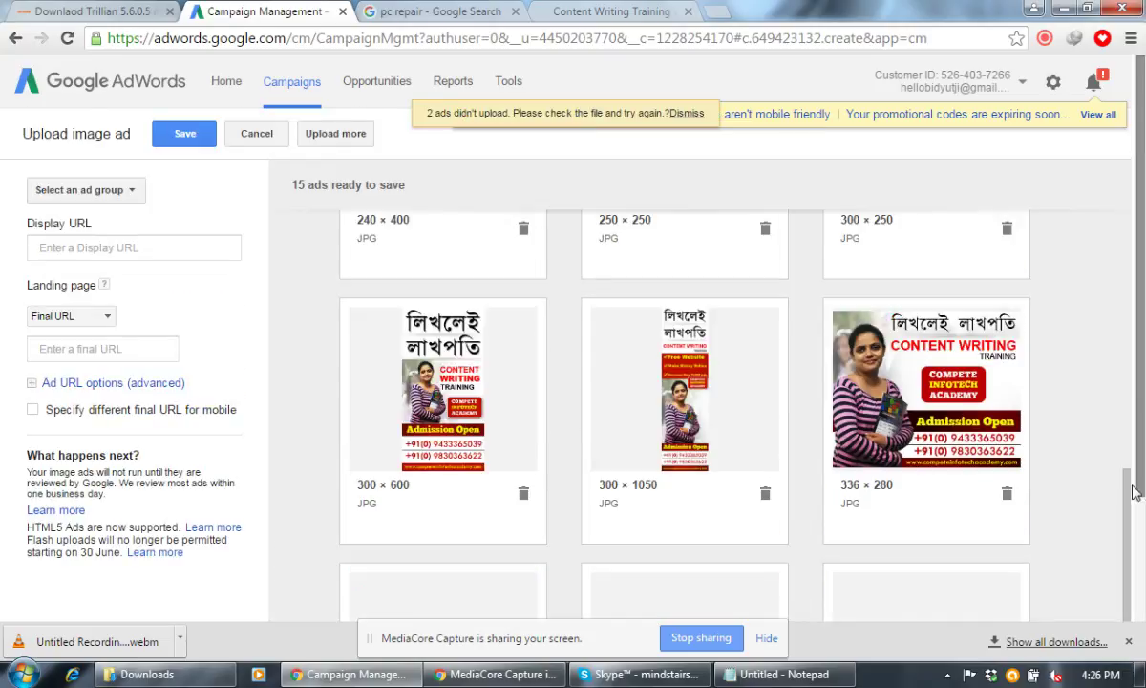
pyautogui.moveTo(1138, 473); pyautogui.dragTo(1138, 241)
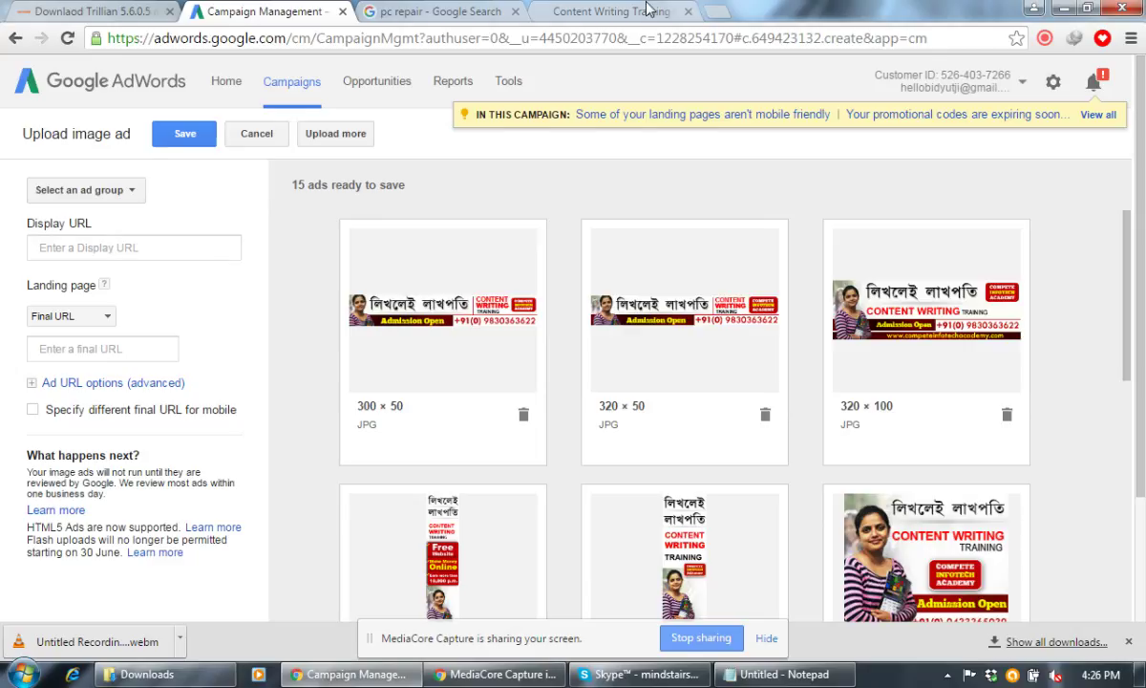
# Paste the address of the Content Writing Training page as the final URL of the uploaded image ads
pyautogui.click(611, 11)
pyautogui.click(258, 12)
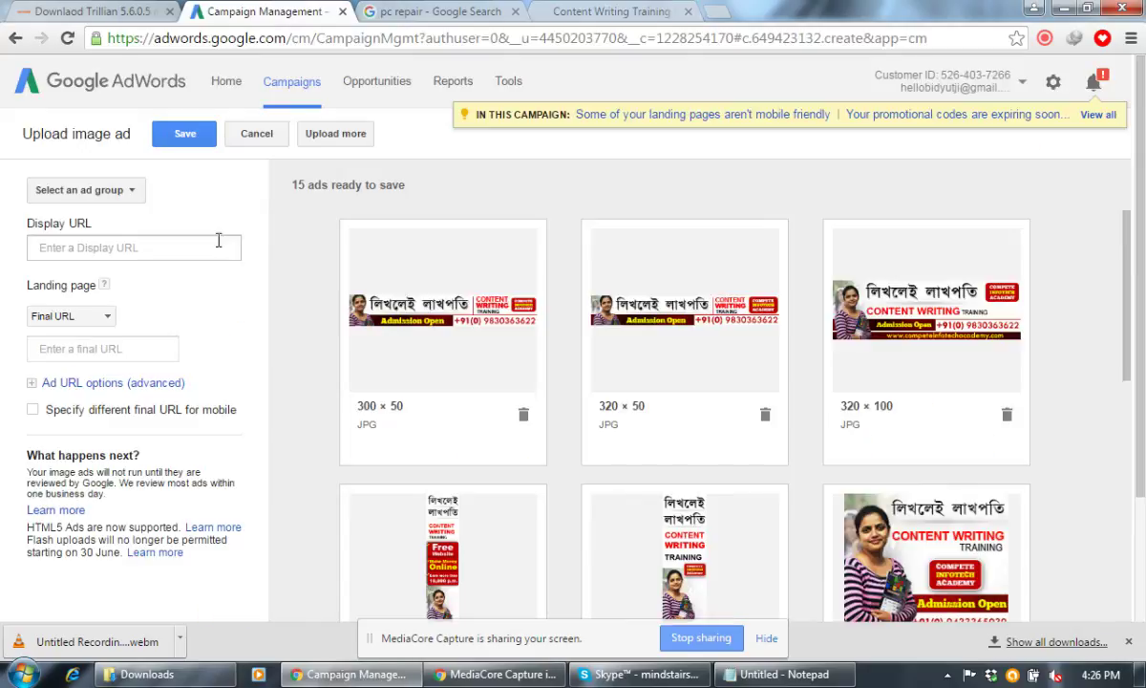
pyautogui.click(91, 349)
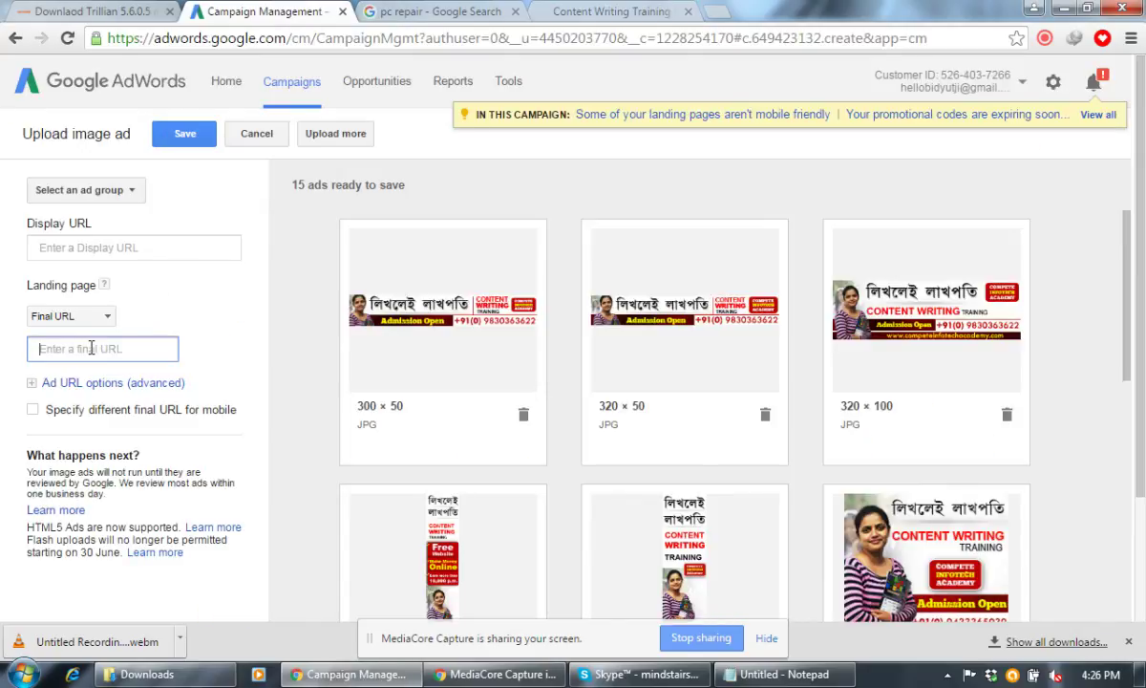
pyautogui.hotkey('ctrl', 'v')
pyautogui.click(130, 239)
pyautogui.hotkey('ctrl', 'v')
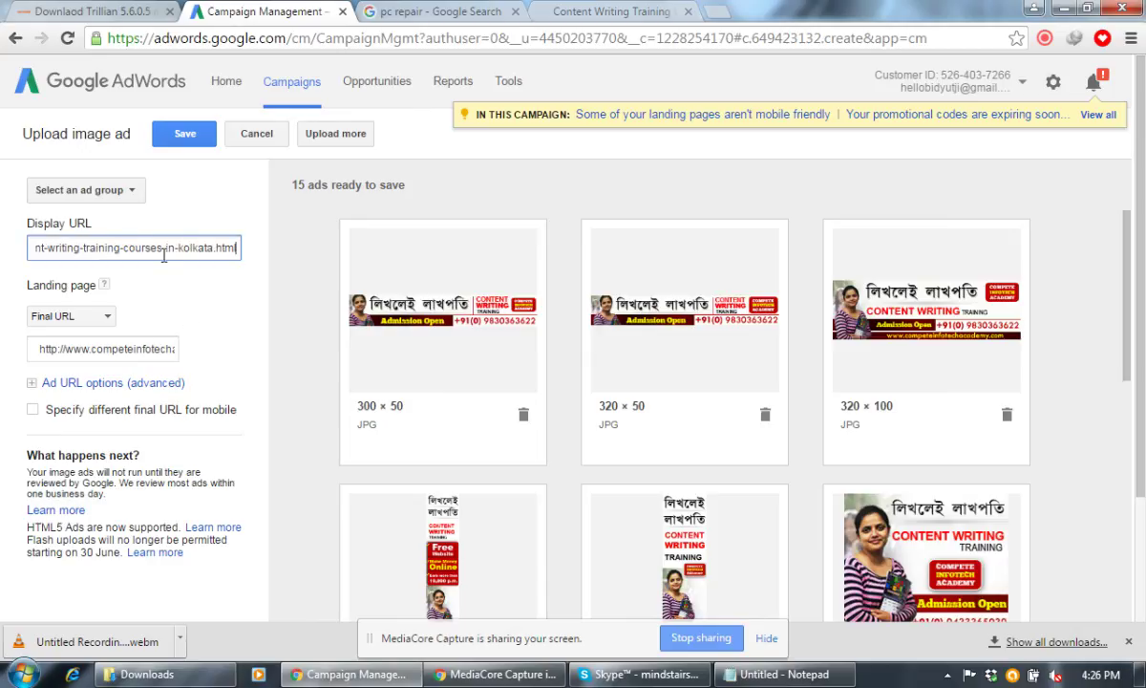
pyautogui.press('Left')
pyautogui.press('Left')
pyautogui.press('Left')
pyautogui.press('Left')
pyautogui.press('Left')
pyautogui.press('Left')
pyautogui.press('Left')
pyautogui.press('Left')
pyautogui.press('Left')
pyautogui.press('Left')
pyautogui.press('Left')
pyautogui.press('Left')
pyautogui.press('Left')
pyautogui.press('Left')
pyautogui.press('Left')
pyautogui.press('Left')
pyautogui.press('Left')
pyautogui.press('Left')
pyautogui.press('Left')
pyautogui.press('Left')
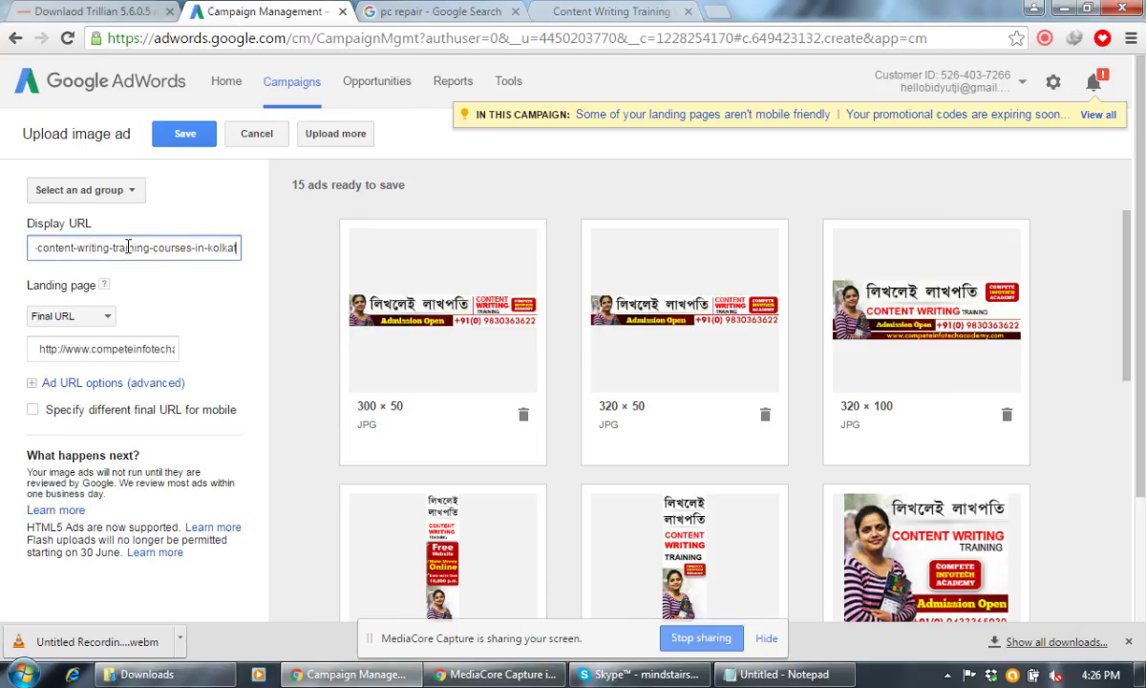
pyautogui.press('Left')
pyautogui.press('Left')
pyautogui.press('Left')
pyautogui.press('Left')
pyautogui.press('Left')
pyautogui.press('Left')
pyautogui.press('Left')
pyautogui.press('Left')
pyautogui.press('Left')
pyautogui.press('Left')
pyautogui.press('Left')
pyautogui.press('Left')
pyautogui.press('Left')
pyautogui.press('Left')
pyautogui.press('Left')
pyautogui.press('Left')
pyautogui.press('Left')
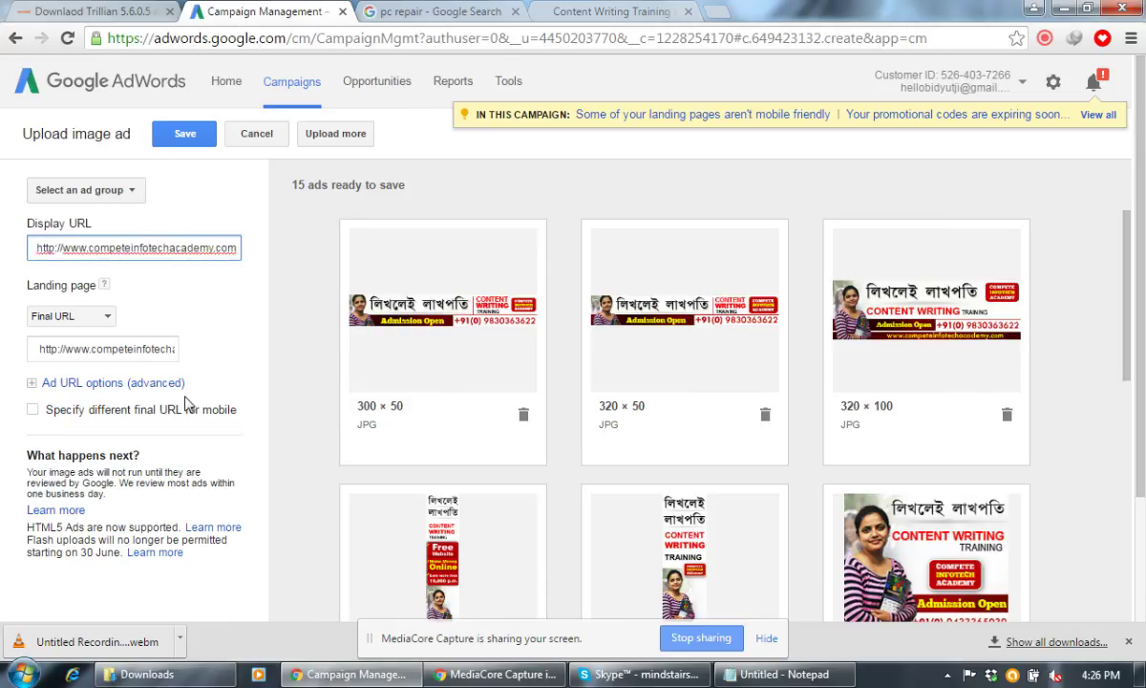
pyautogui.click(229, 307)
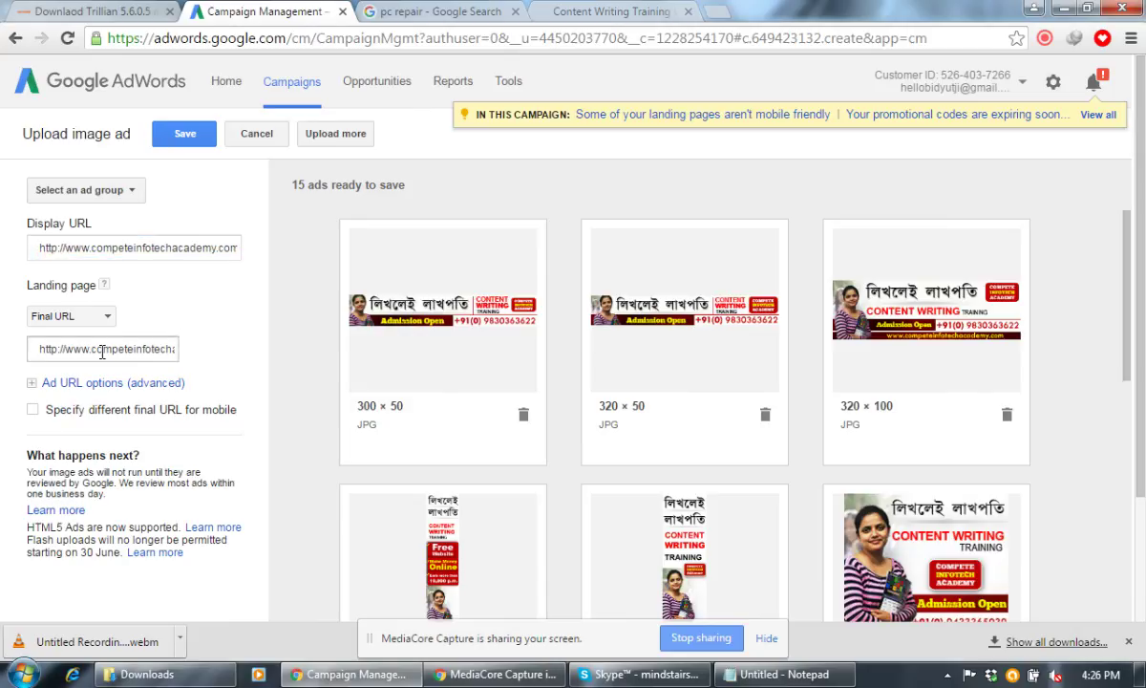
pyautogui.moveTo(43, 348); pyautogui.dragTo(234, 349)
pyautogui.click(272, 355)
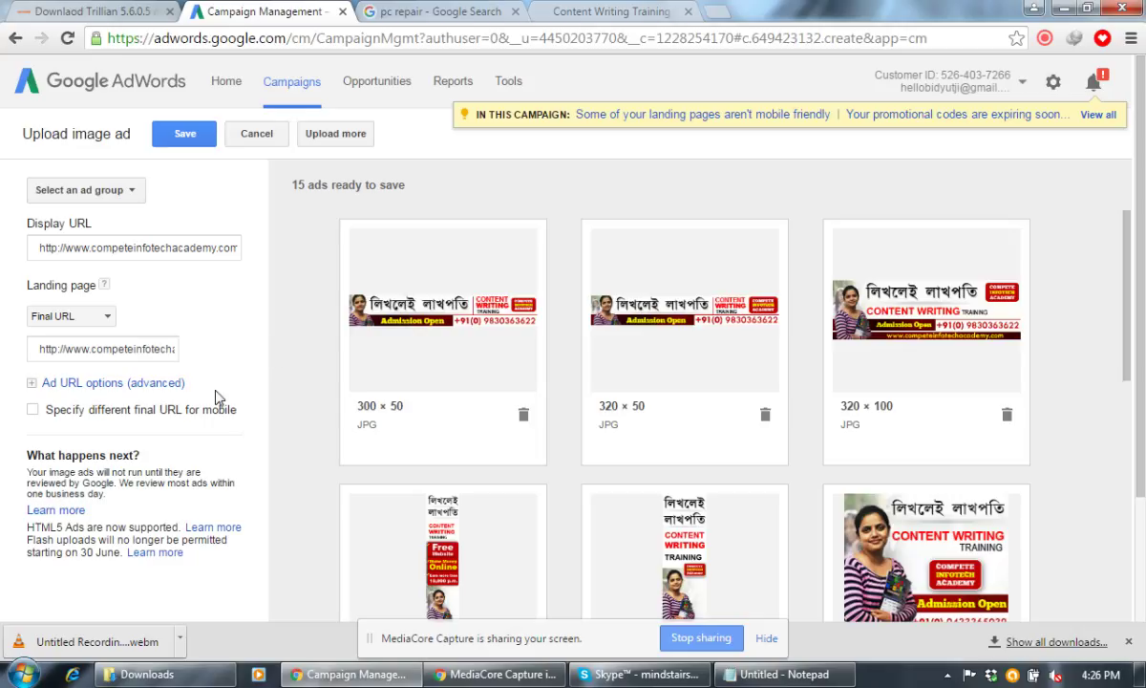
# Assign the uploaded image ads to the Content Related Image Ads ad group and save them
pyautogui.scroll(-2, 218, 398)
pyautogui.scroll(2, 218, 397)
pyautogui.click(111, 194)
pyautogui.click(129, 304)
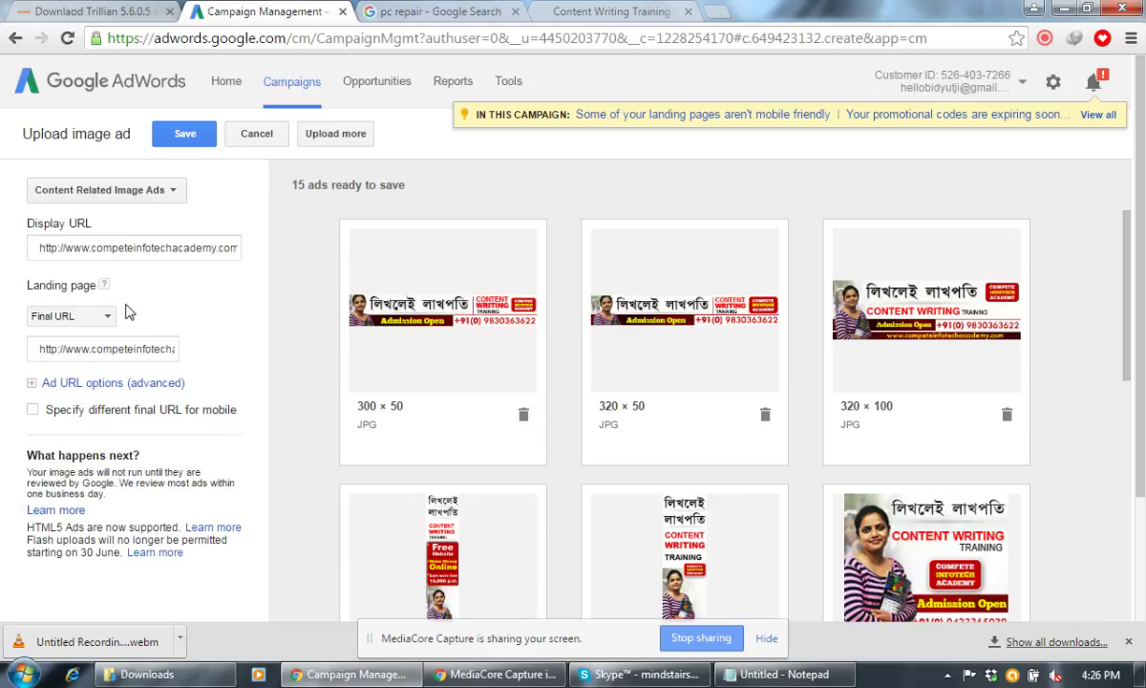
pyautogui.click(188, 137)
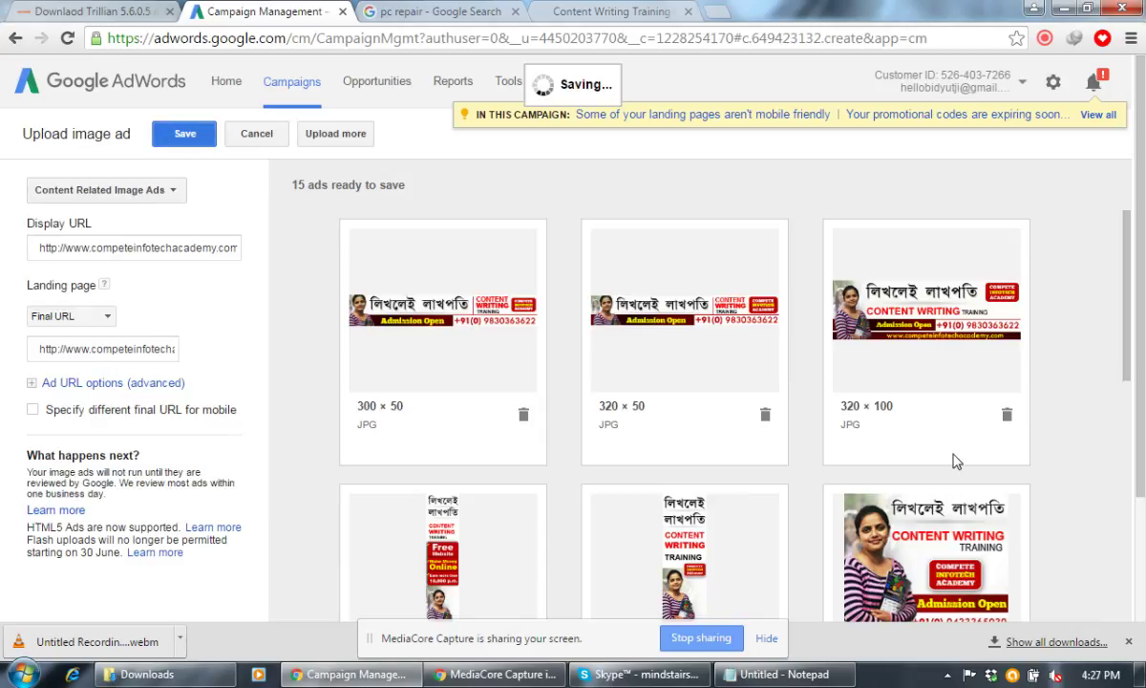
pyautogui.moveTo(950, 449)
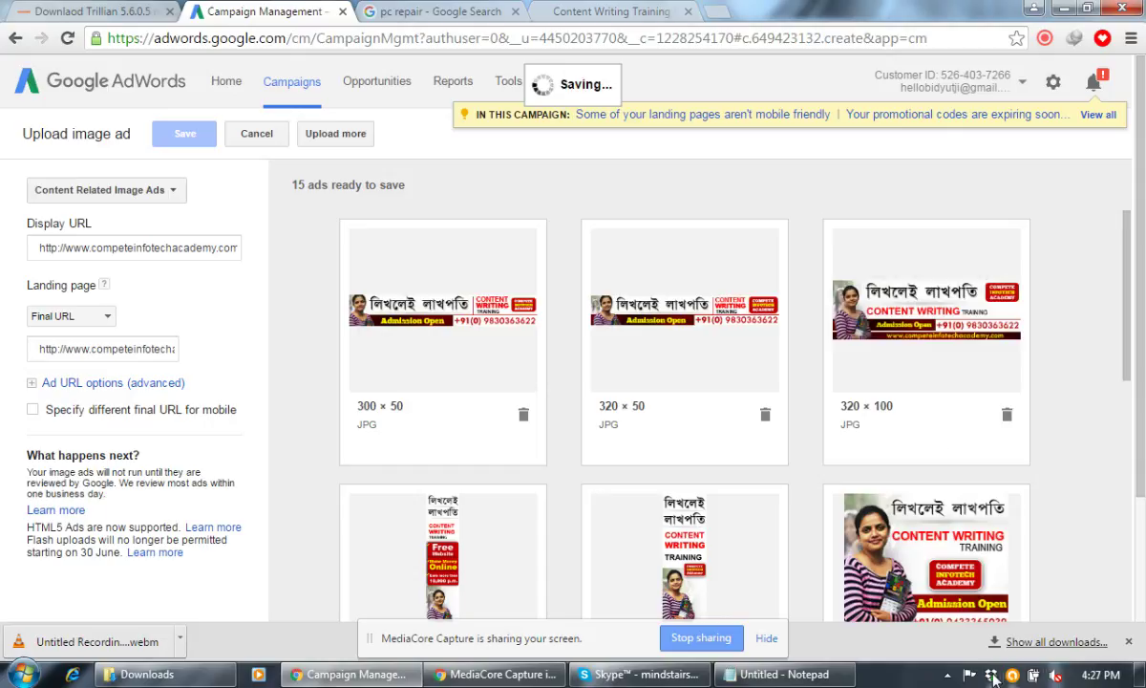
# Exit µTorrent running in the background and confirm closing it
pyautogui.click(947, 674)
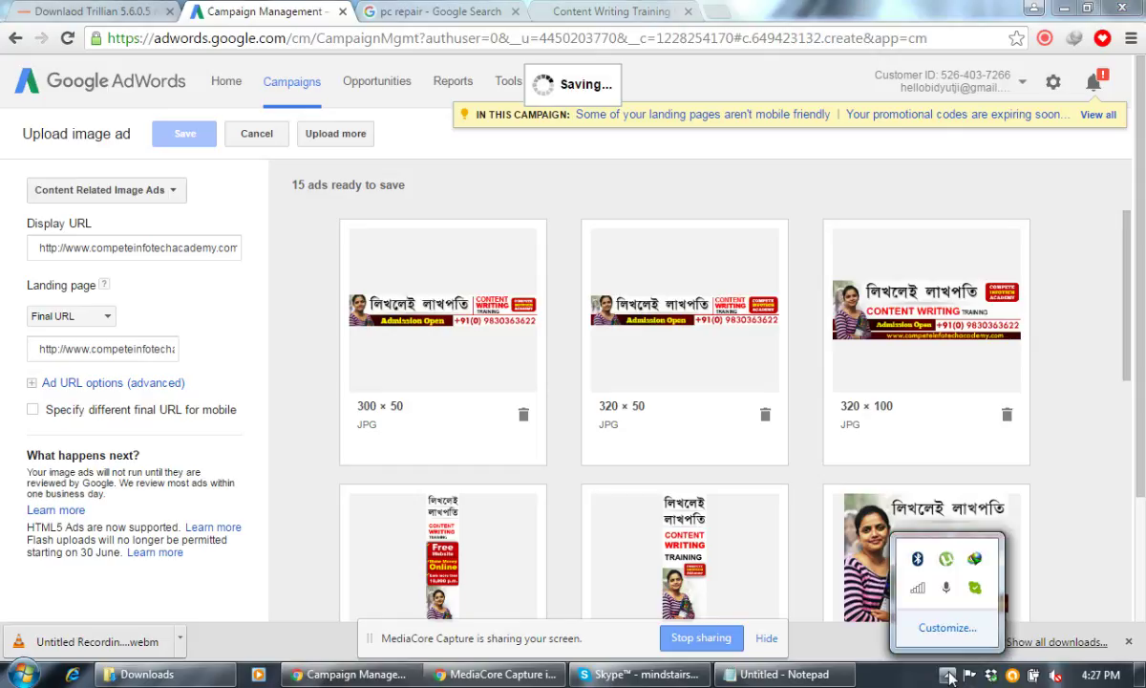
pyautogui.rightClick(946, 559)
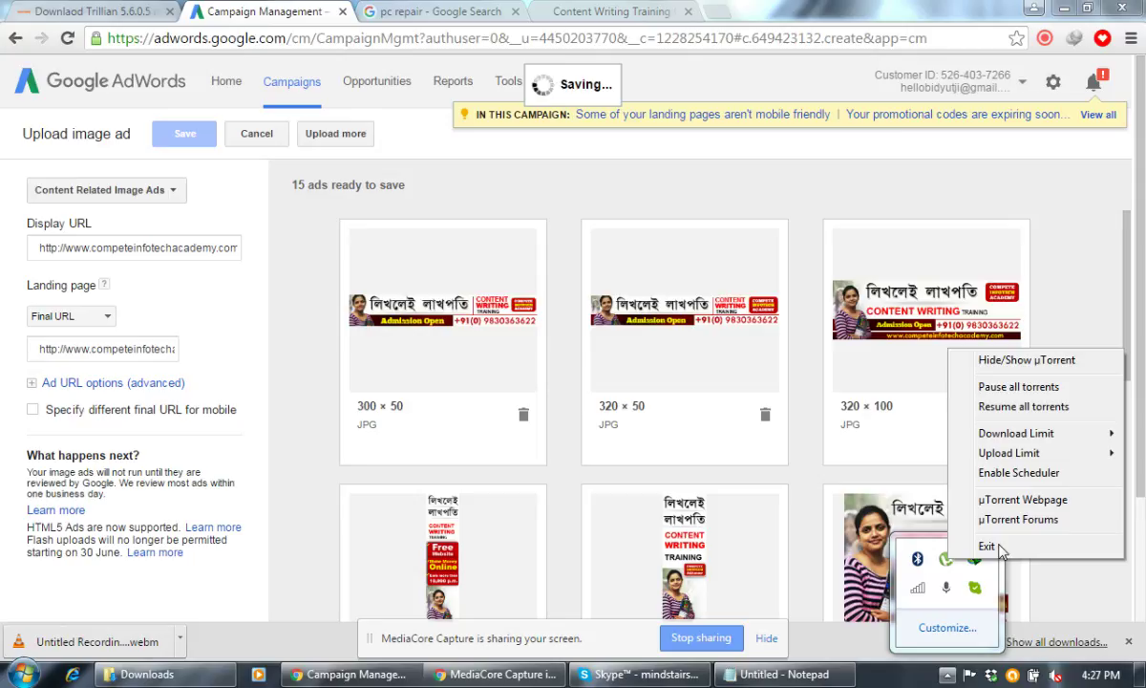
pyautogui.click(993, 546)
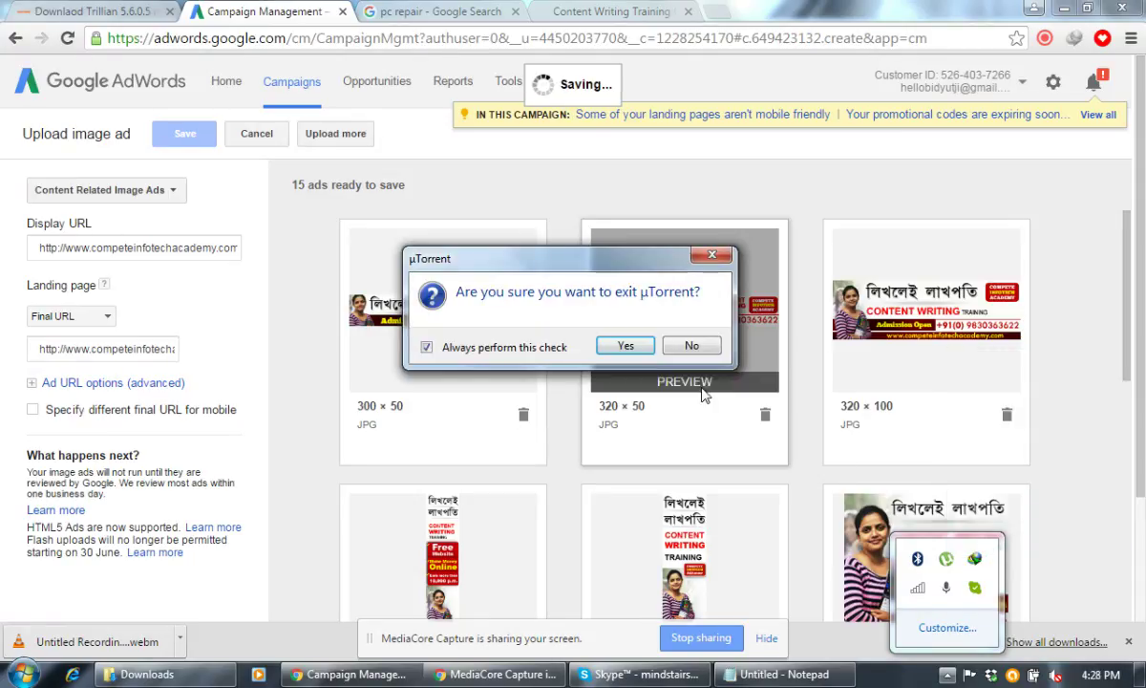
pyautogui.click(630, 345)
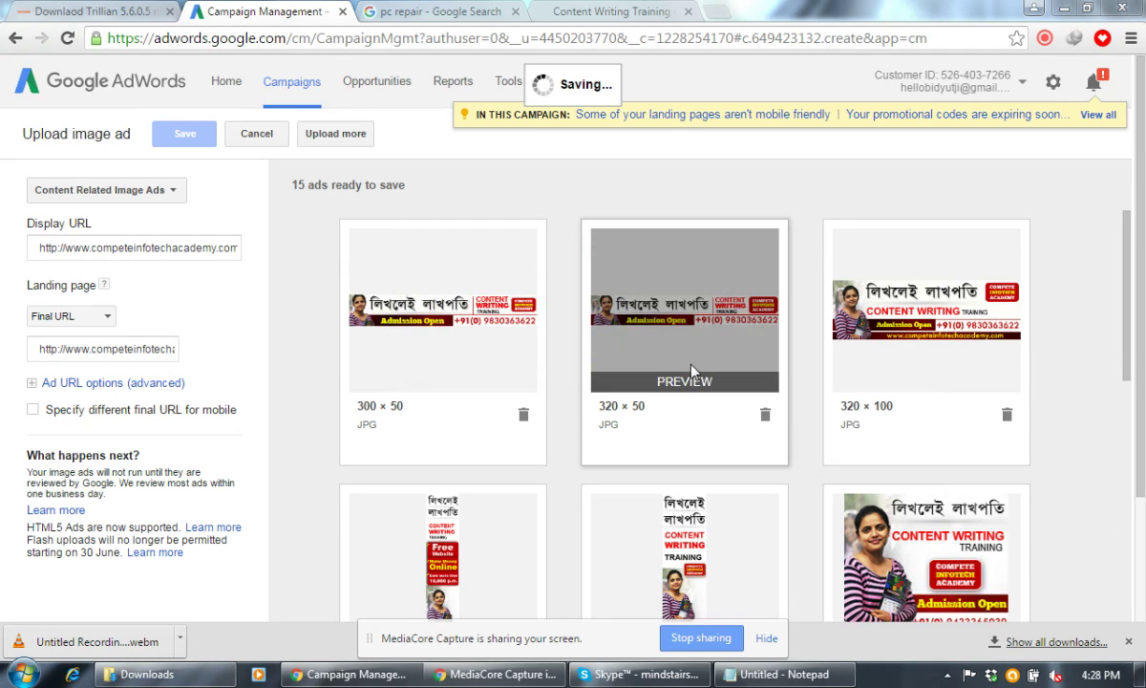
pyautogui.click(441, 13)
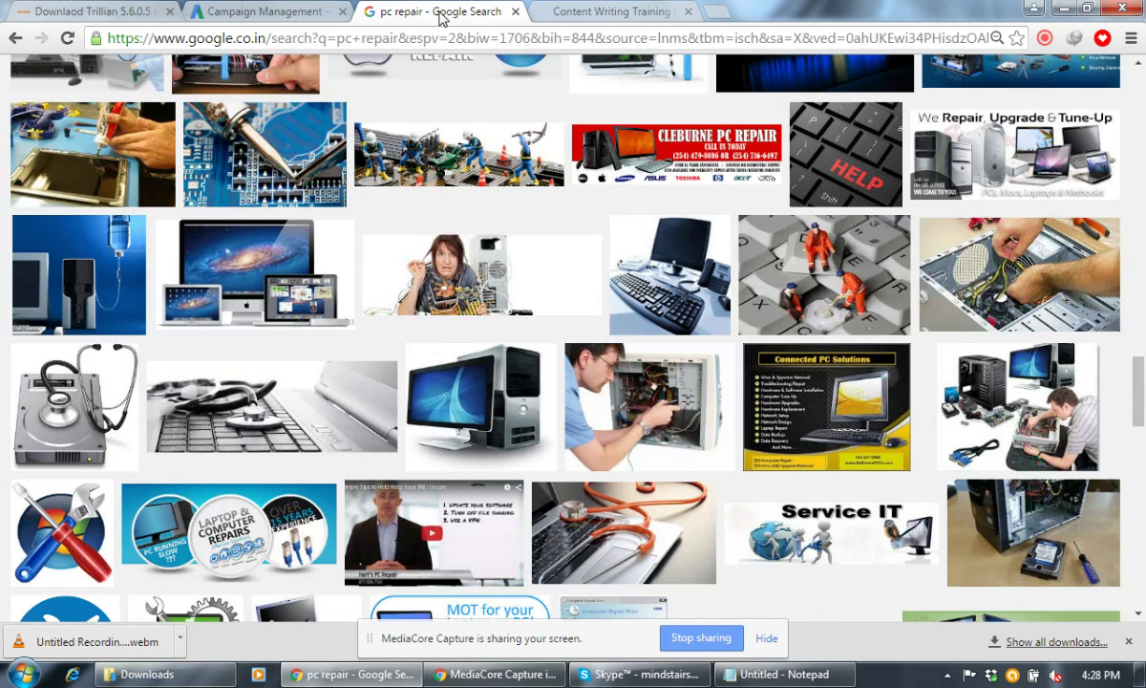
pyautogui.scroll(-5, 527, 324)
pyautogui.scroll(-5, 527, 325)
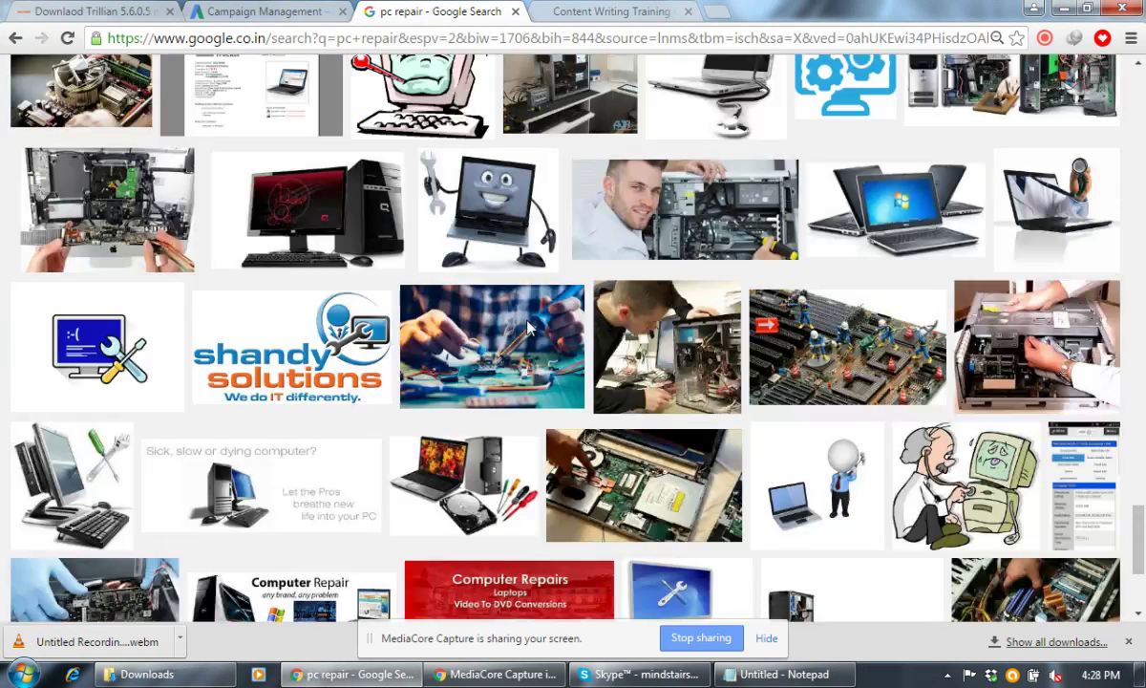
# Visit repairmantra.com in a new tab and close it again
pyautogui.click(726, 12)
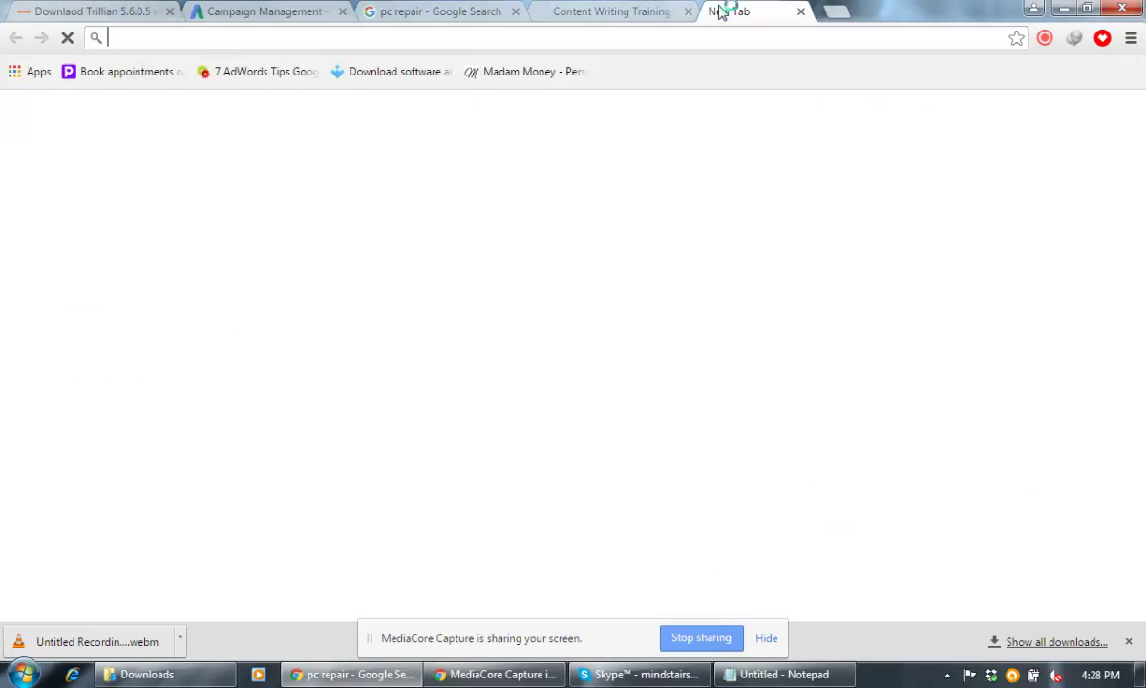
pyautogui.write('repairmantra.')
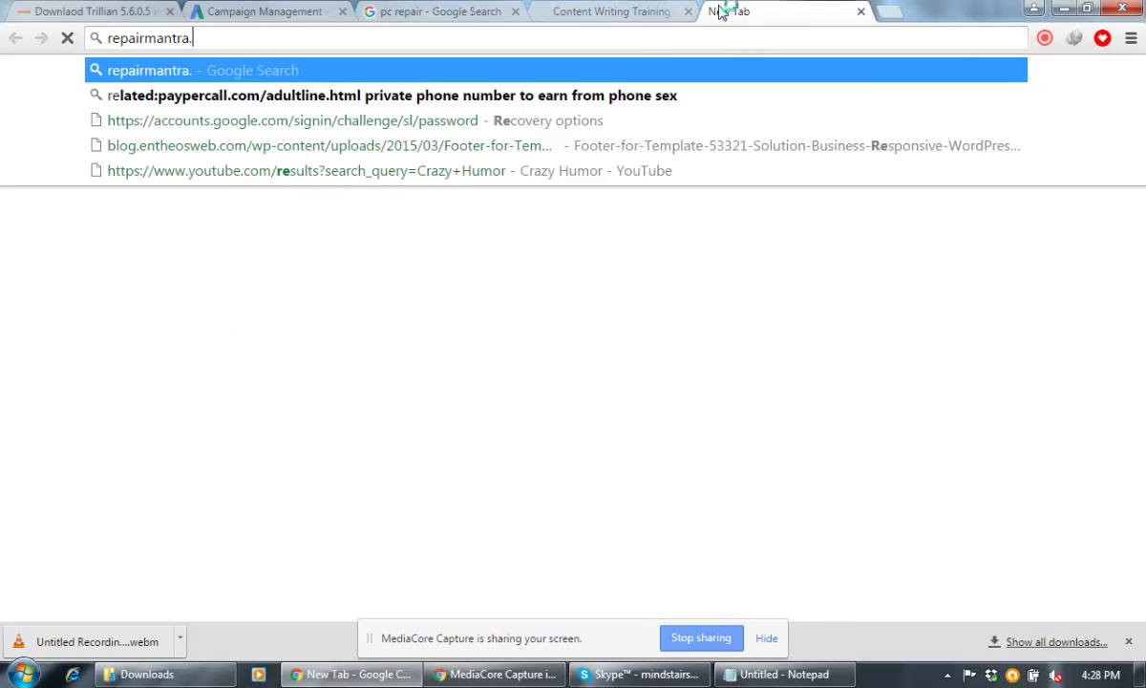
pyautogui.write('com')
pyautogui.press('Return')
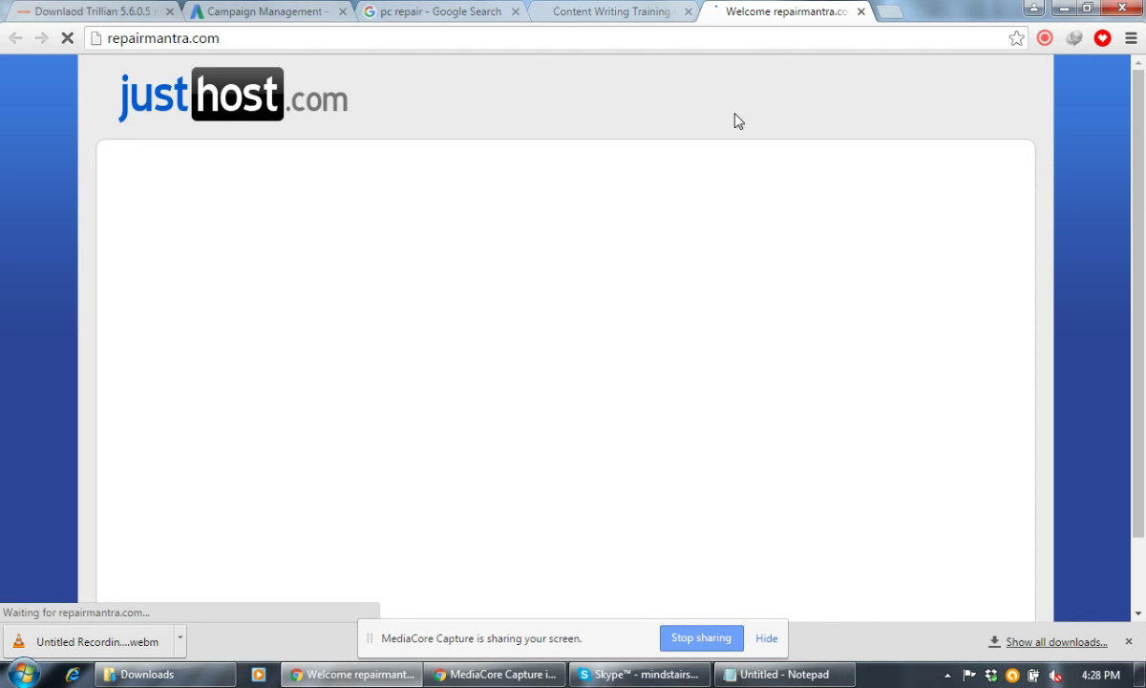
pyautogui.click(860, 11)
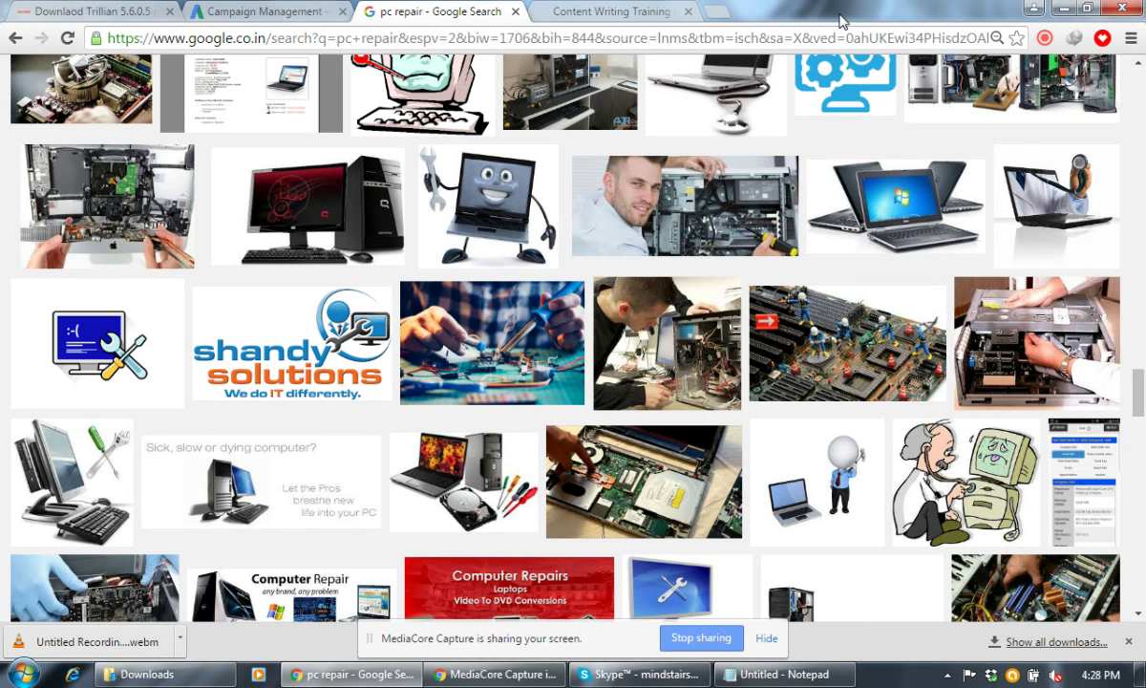
# Look through the pc repair image results and open the PCREPAIR logo template image in a new tab
pyautogui.scroll(-7, 468, 258)
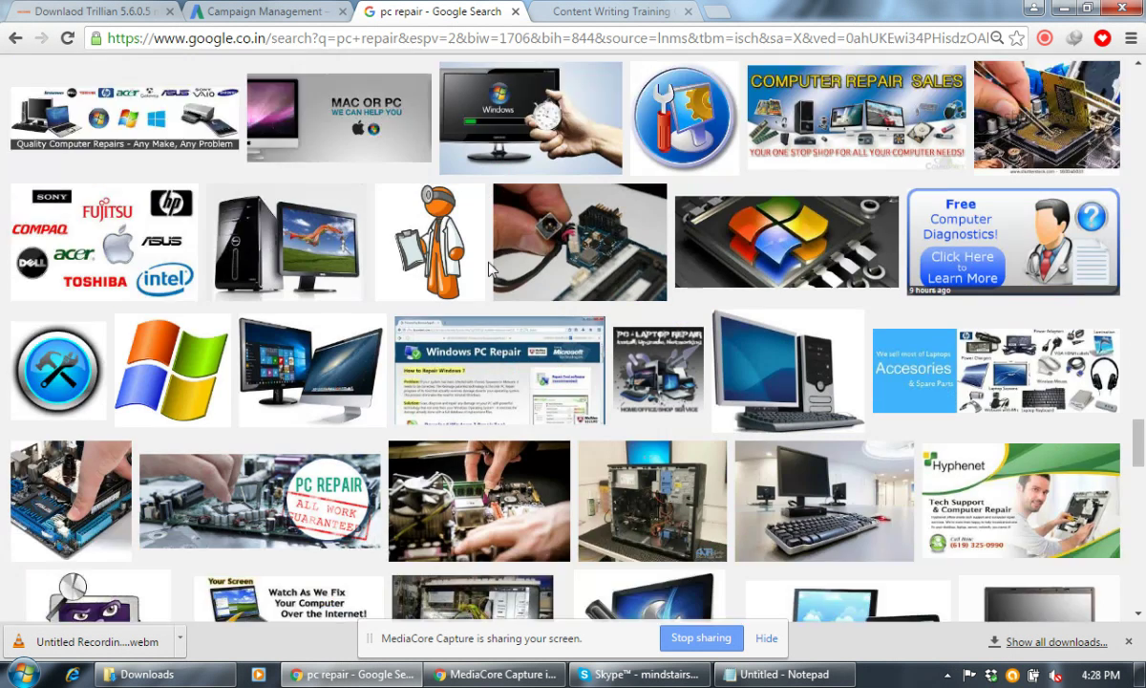
pyautogui.scroll(-15, 489, 269)
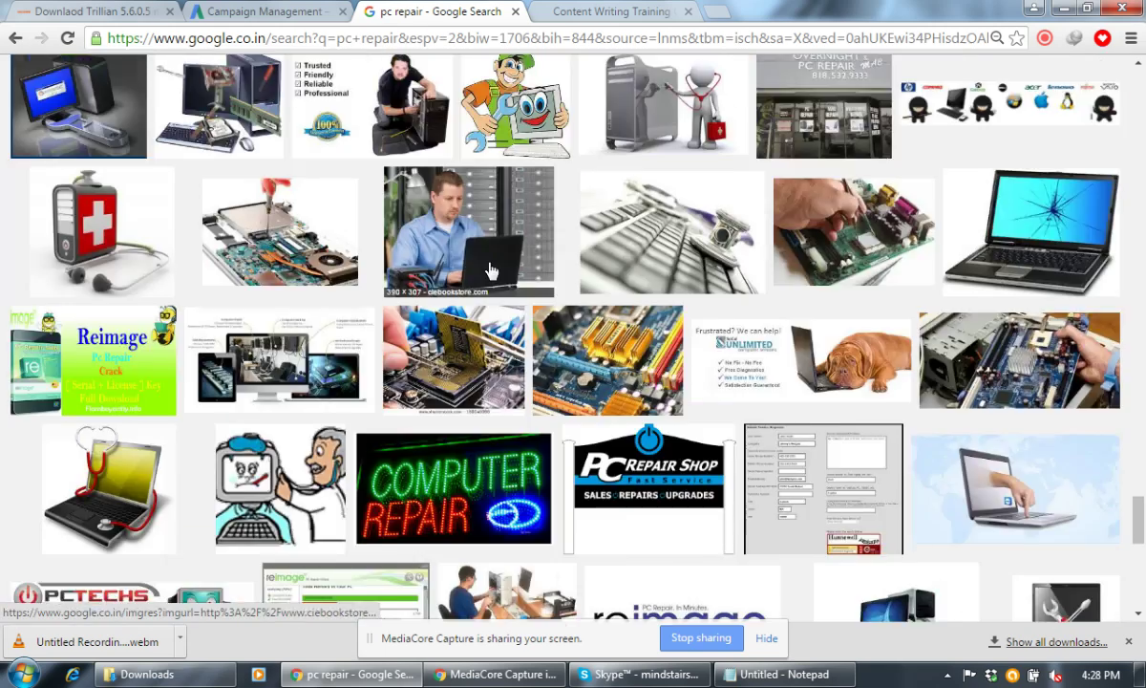
pyautogui.scroll(-10, 489, 271)
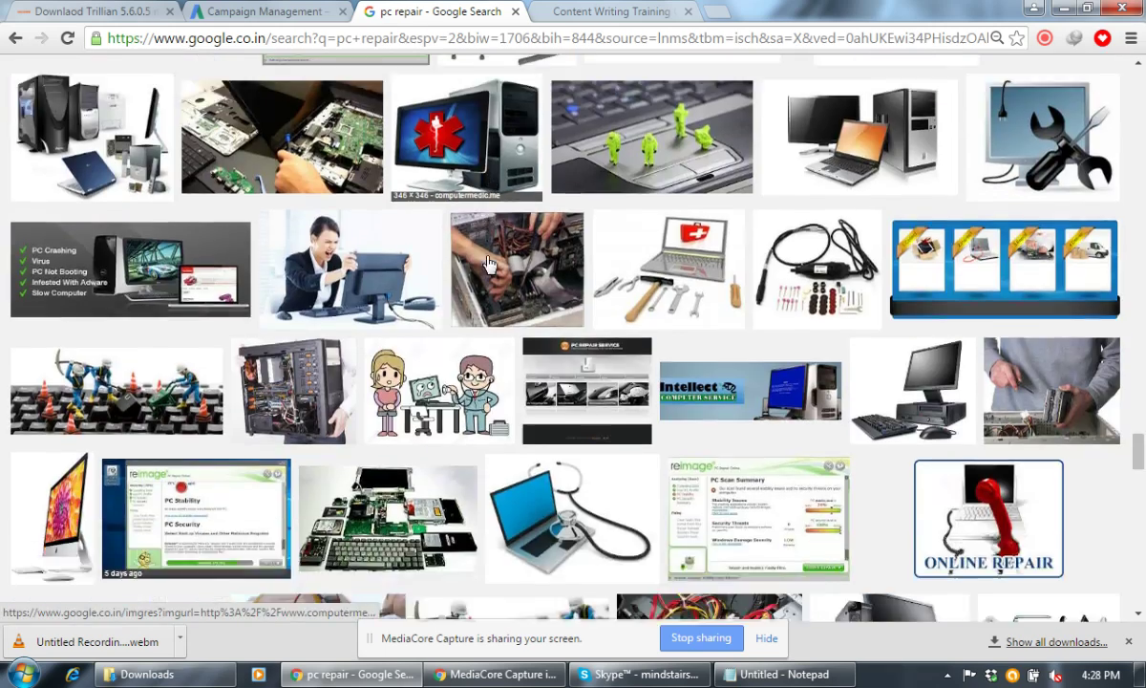
pyautogui.scroll(-5, 489, 264)
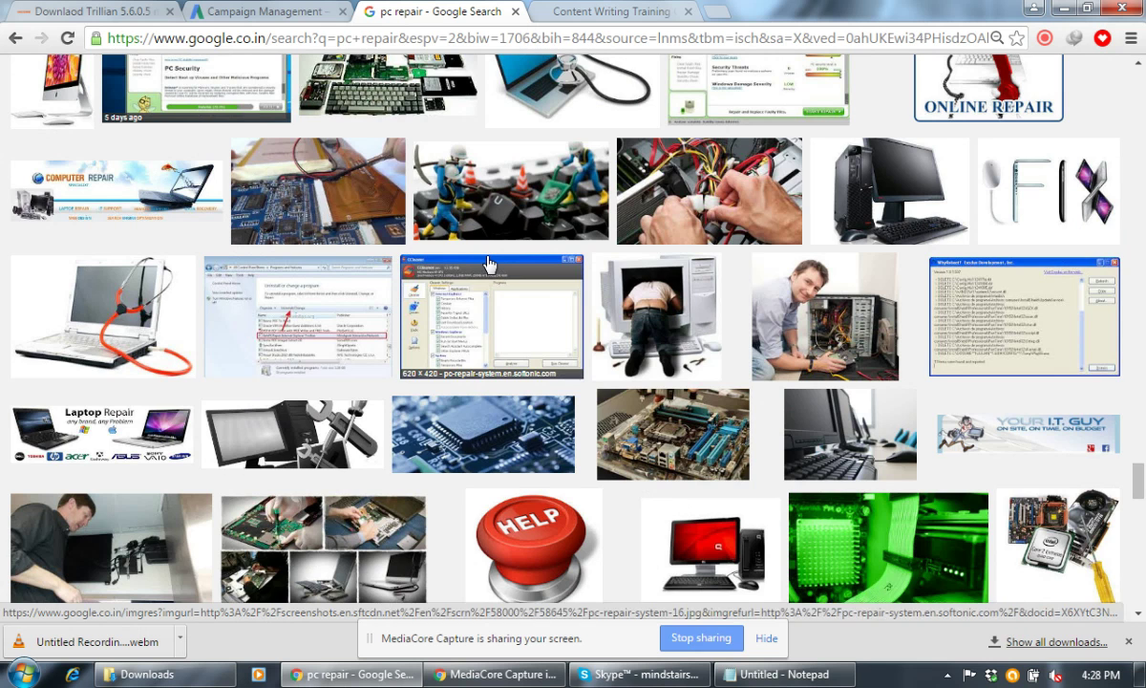
pyautogui.scroll(-8, 487, 263)
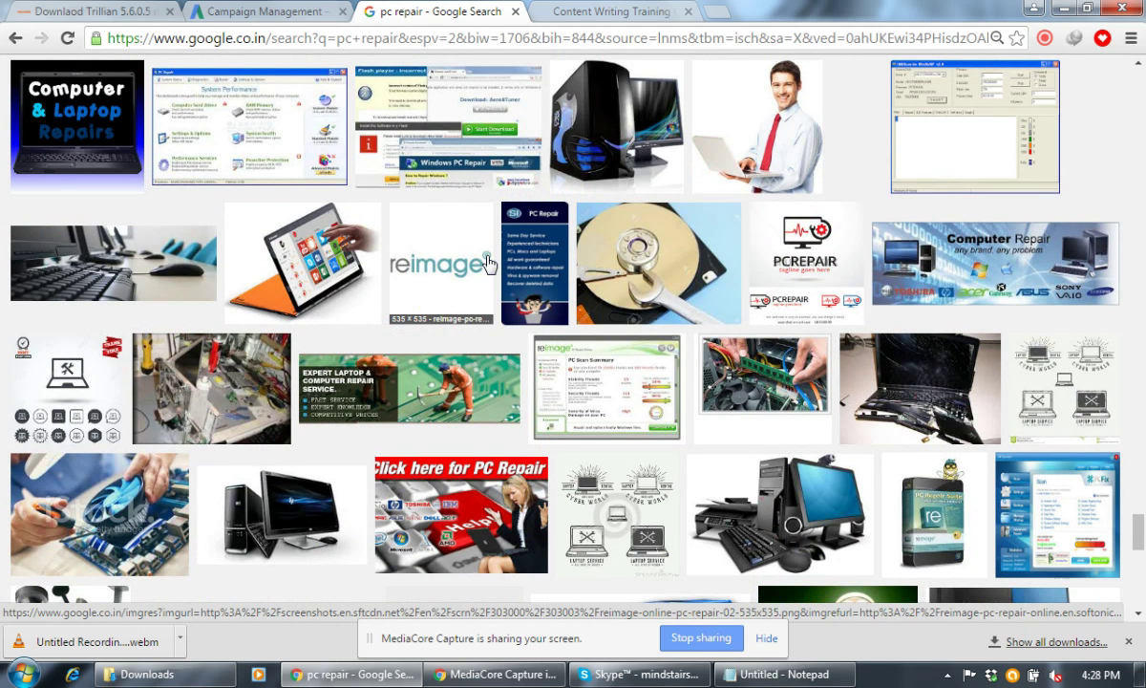
pyautogui.rightClick(767, 232)
pyautogui.click(870, 259)
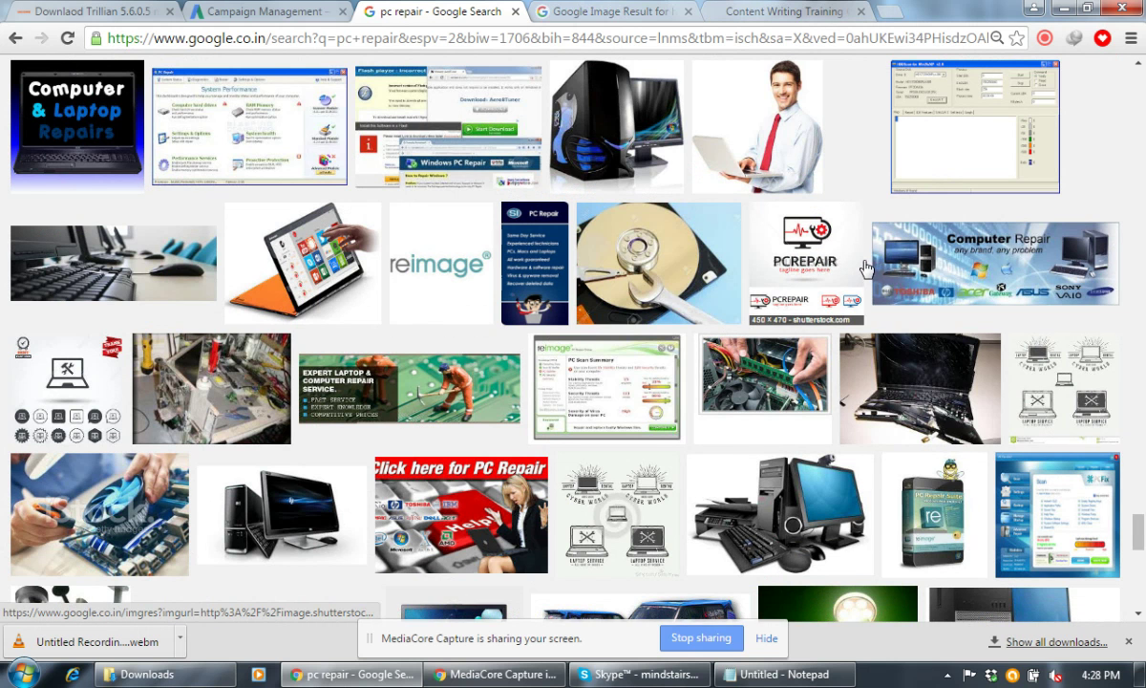
# Open the TweakBit PC Repair Kit software screenshot from the image results in a new tab
pyautogui.scroll(-4, 866, 269)
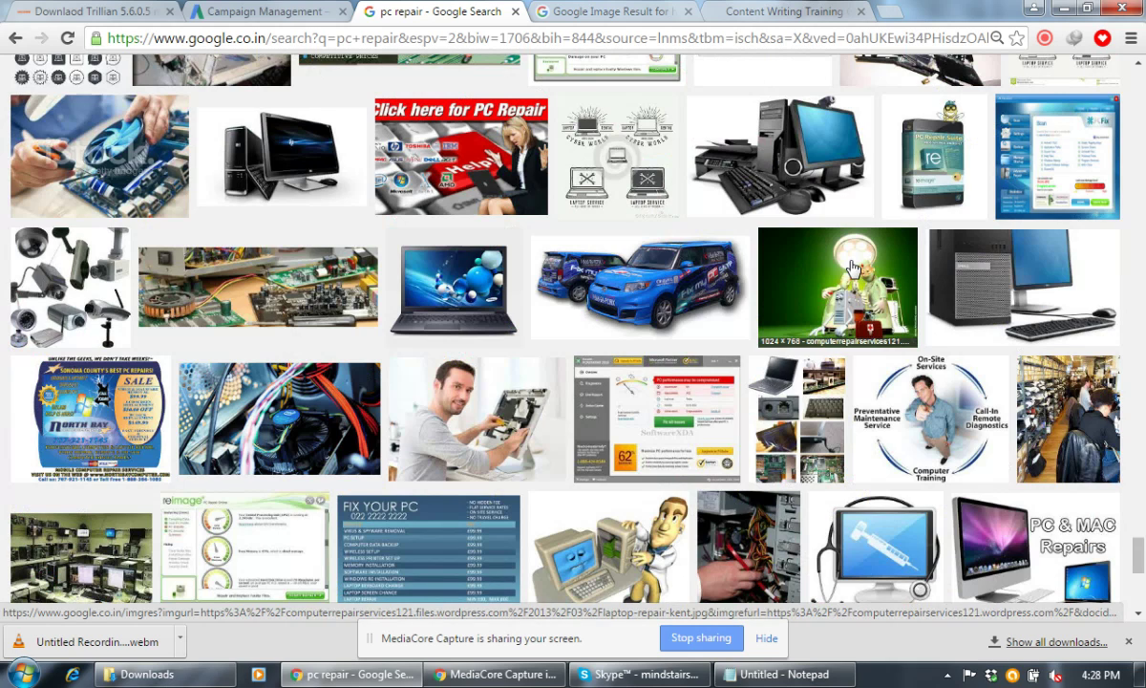
pyautogui.scroll(-1, 853, 270)
pyautogui.rightClick(667, 281)
pyautogui.click(711, 292)
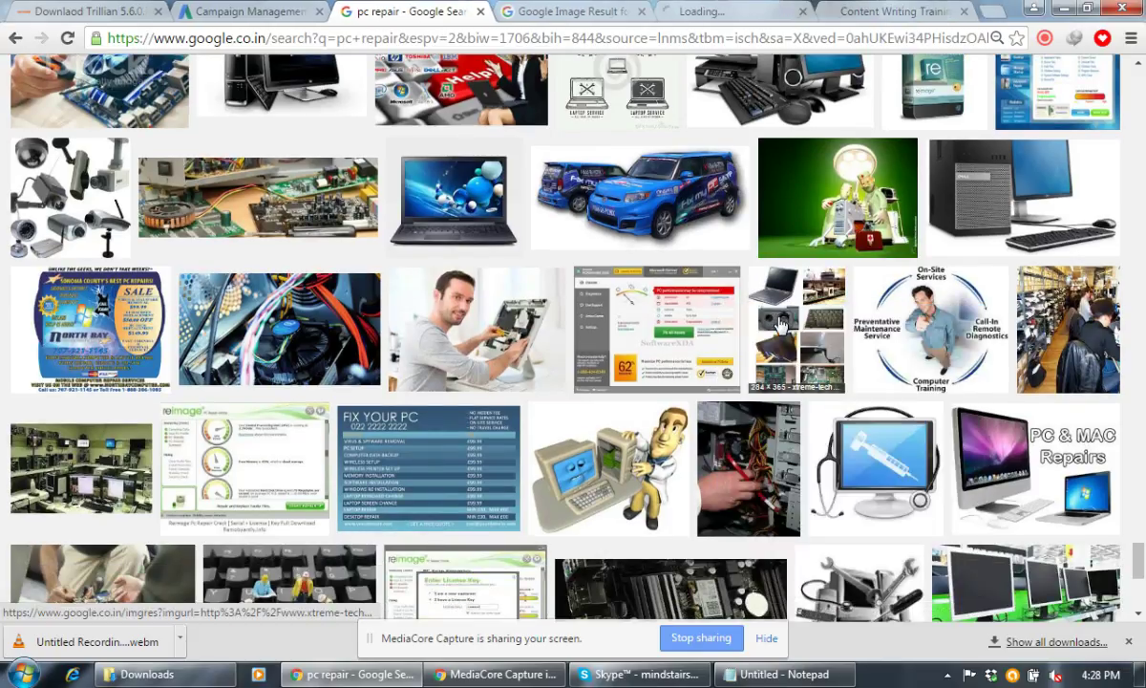
pyautogui.scroll(-5, 778, 325)
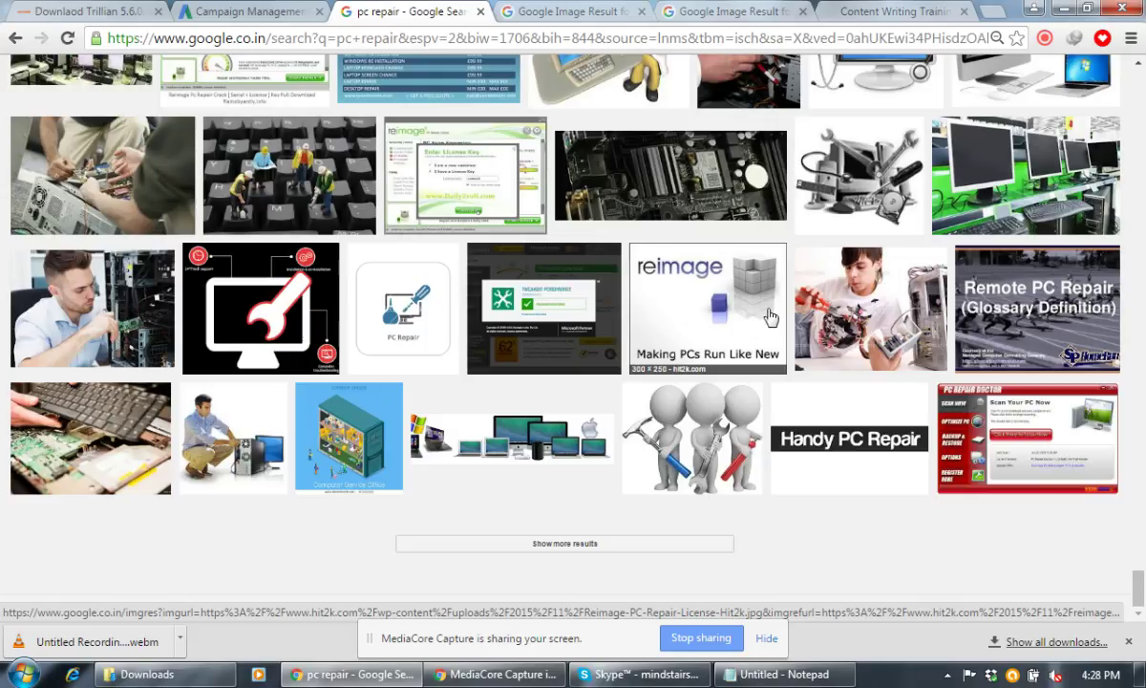
# View the two opened image results, the logo template and the repair software screenshot, and close both tabs
pyautogui.click(579, 13)
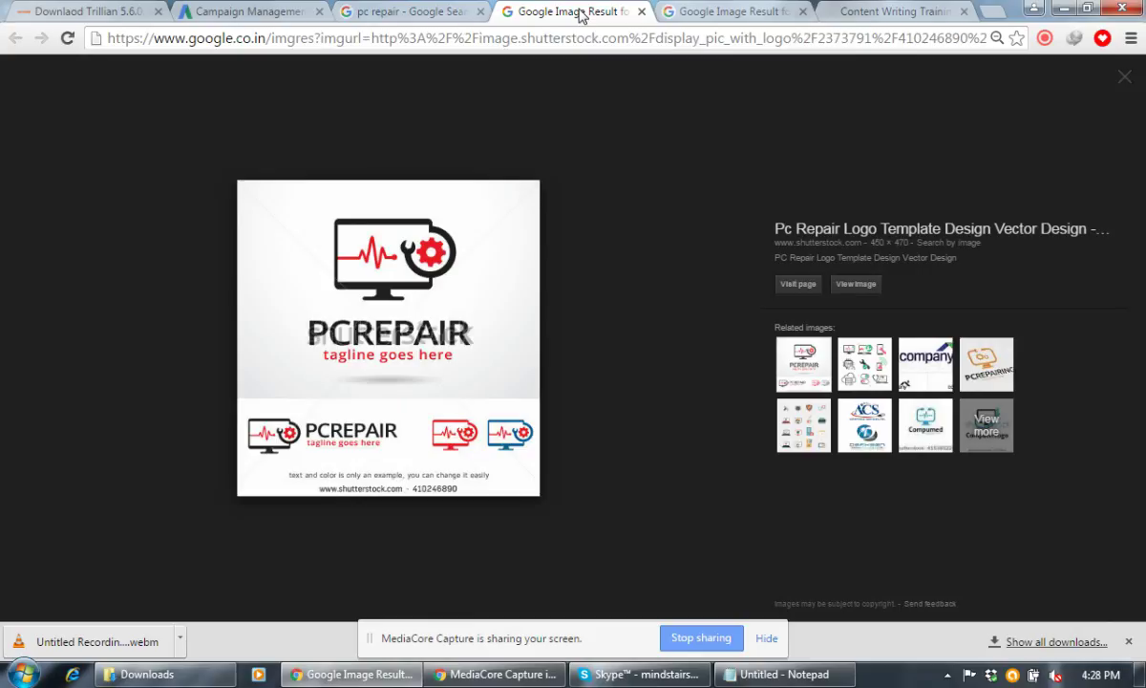
pyautogui.click(642, 13)
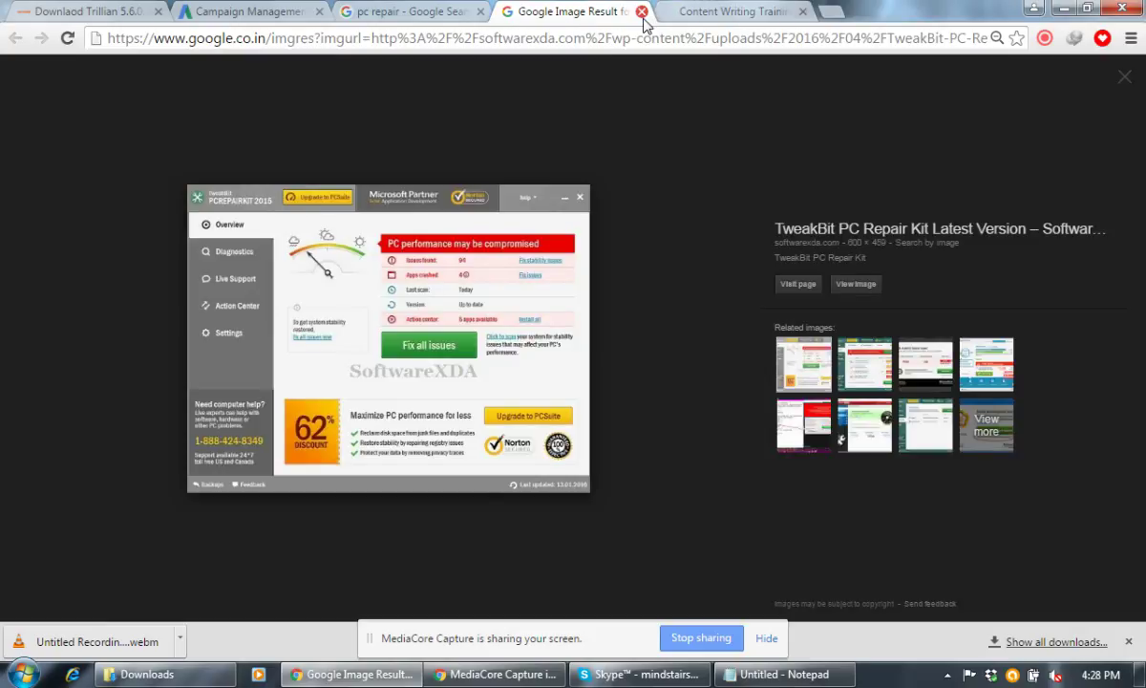
pyautogui.click(642, 12)
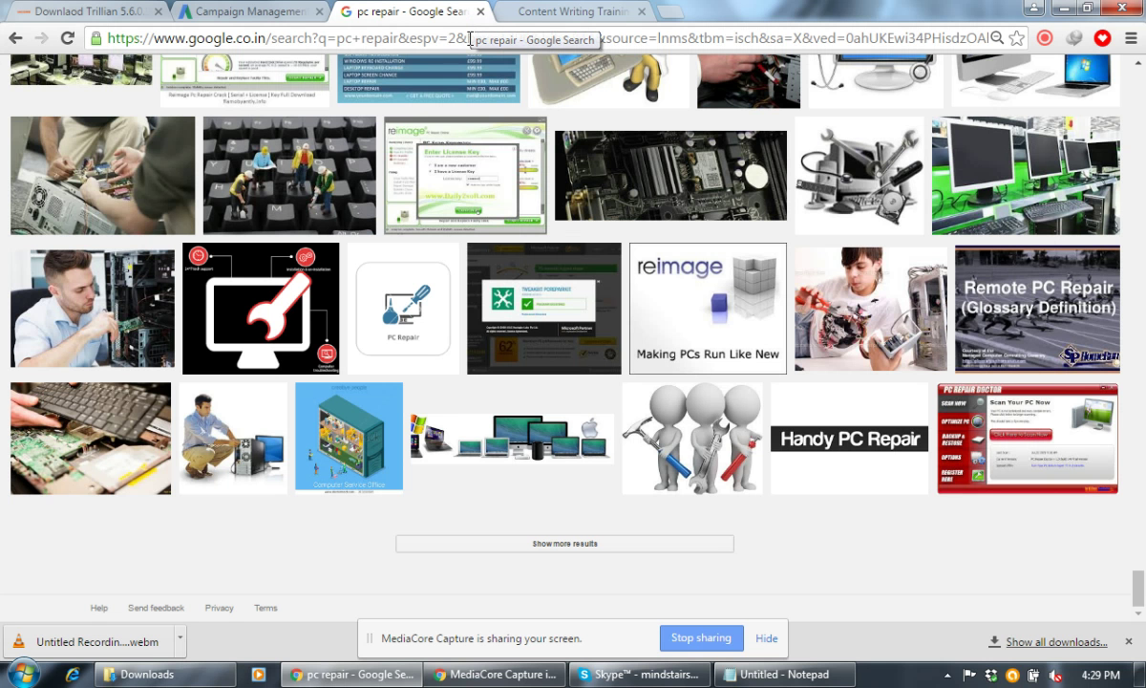
# Go back through the image results and open the A+ Computer Repair logo in a new tab
pyautogui.scroll(5, 302, 511)
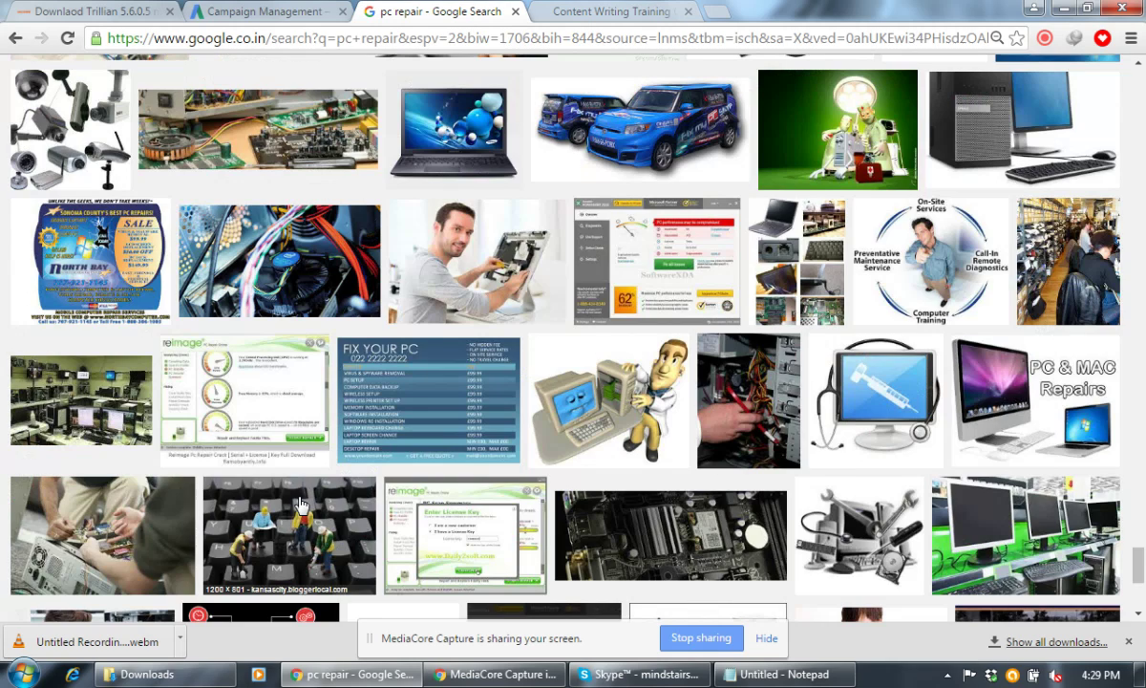
pyautogui.scroll(7, 301, 503)
pyautogui.scroll(5, 302, 504)
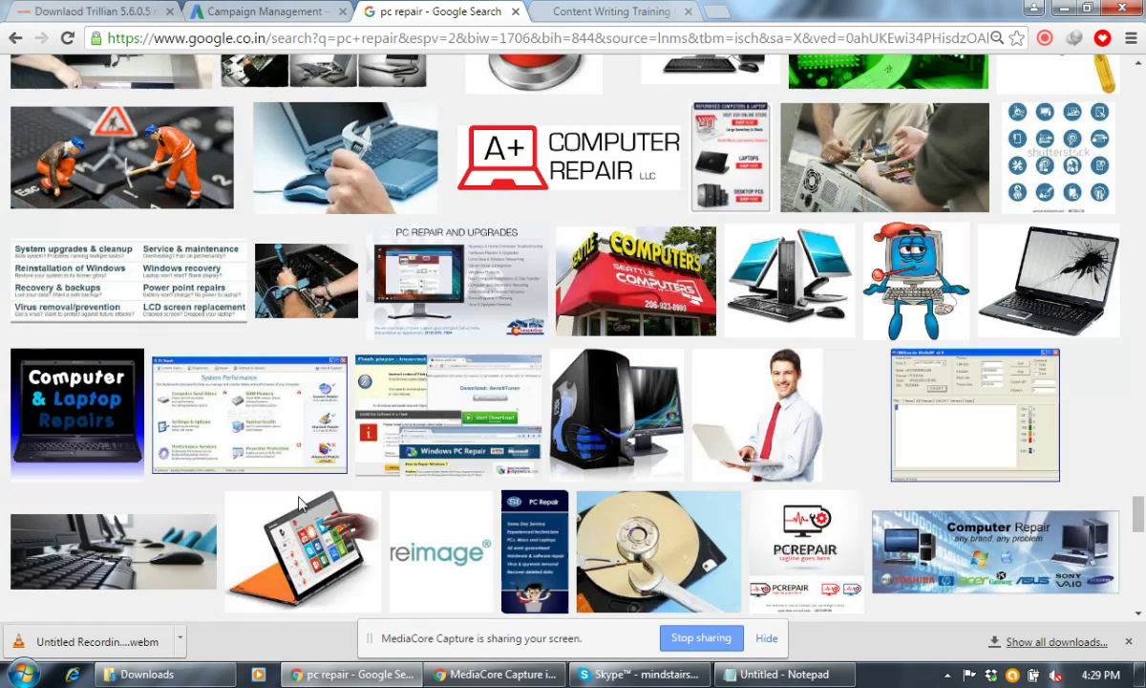
pyautogui.scroll(3, 301, 504)
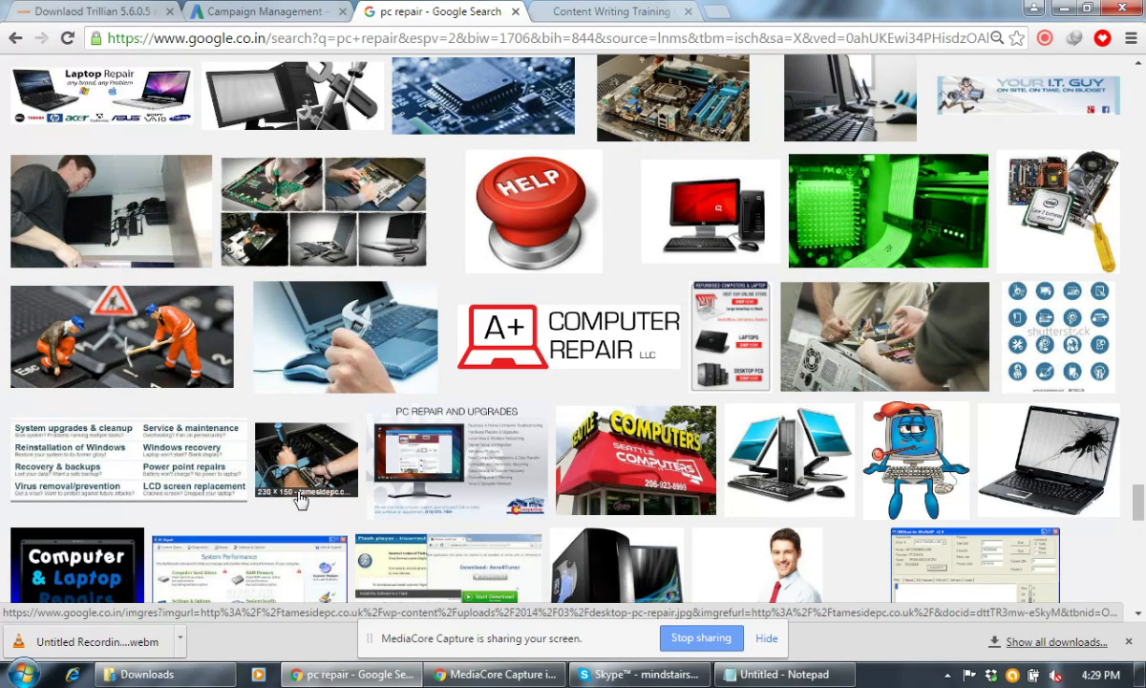
pyautogui.rightClick(629, 340)
pyautogui.click(682, 349)
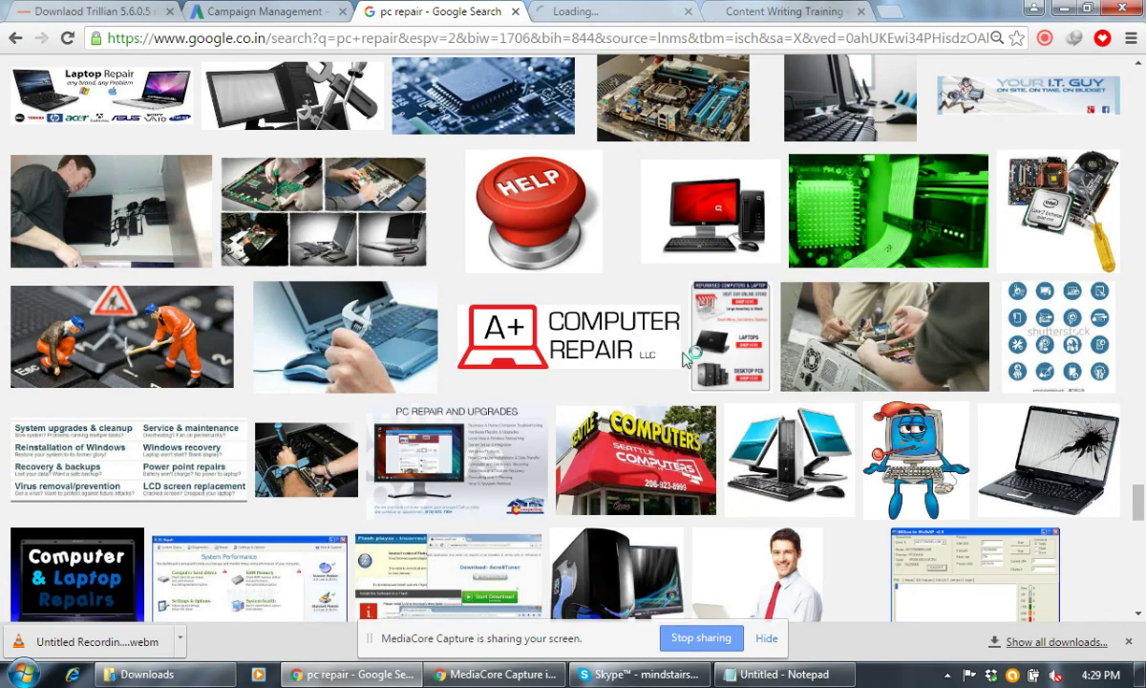
# Find the PC Repair Tracker report image among the earlier results and open it in a new tab
pyautogui.scroll(9, 680, 361)
pyautogui.scroll(15, 680, 361)
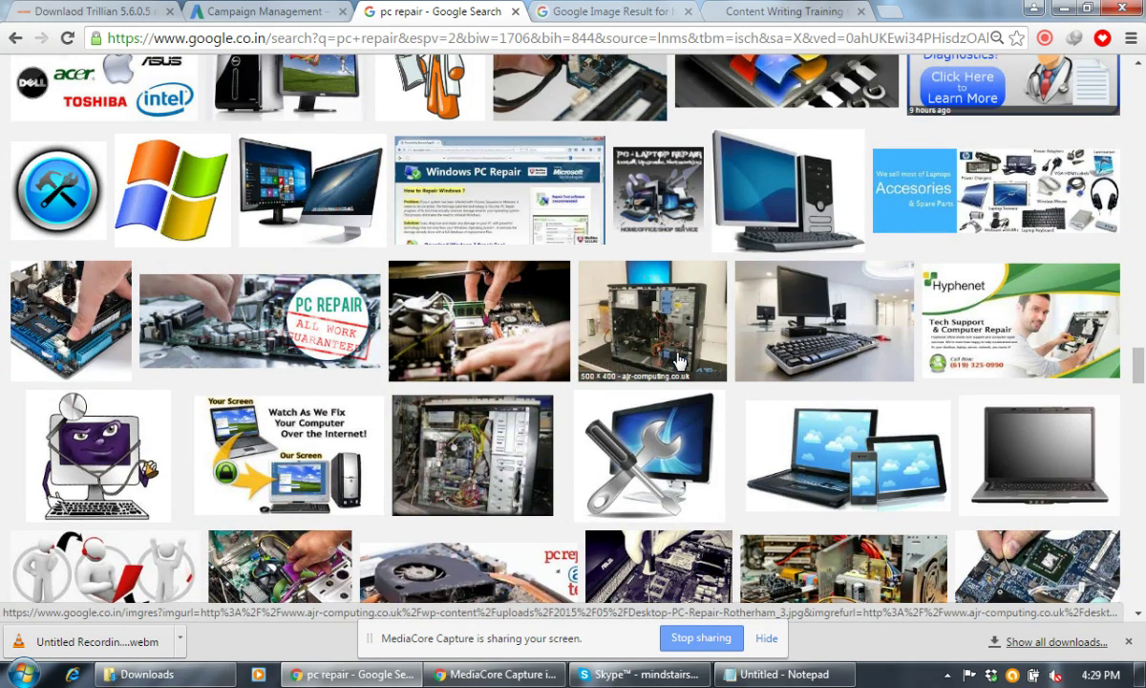
pyautogui.scroll(10, 679, 361)
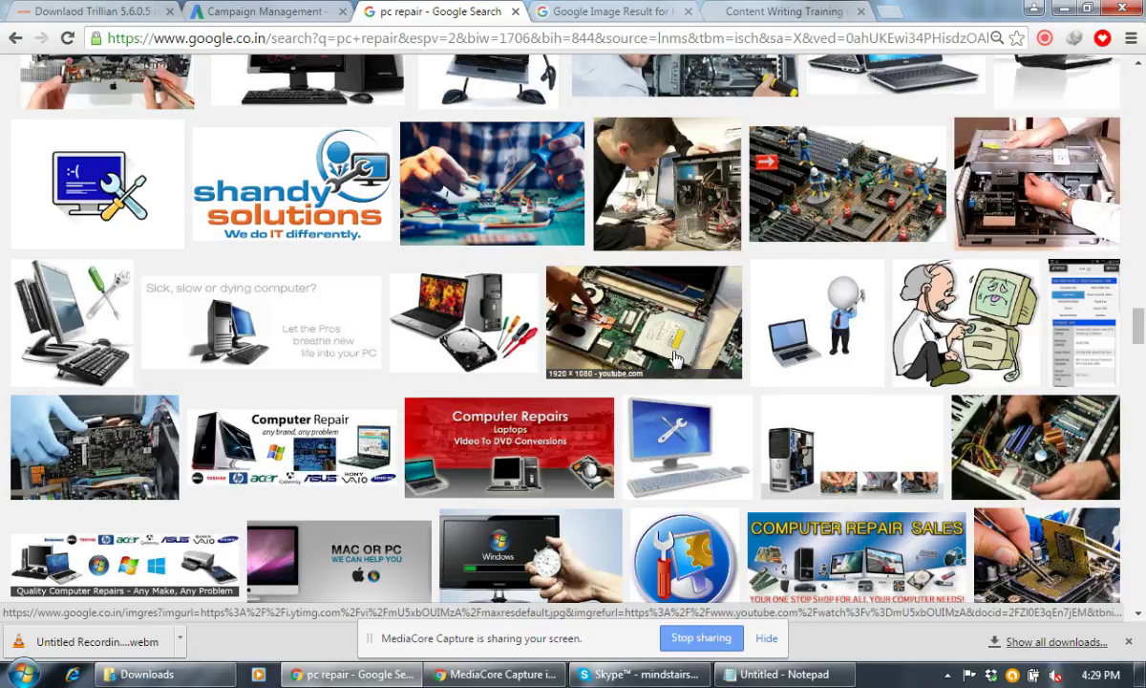
pyautogui.scroll(3, 675, 357)
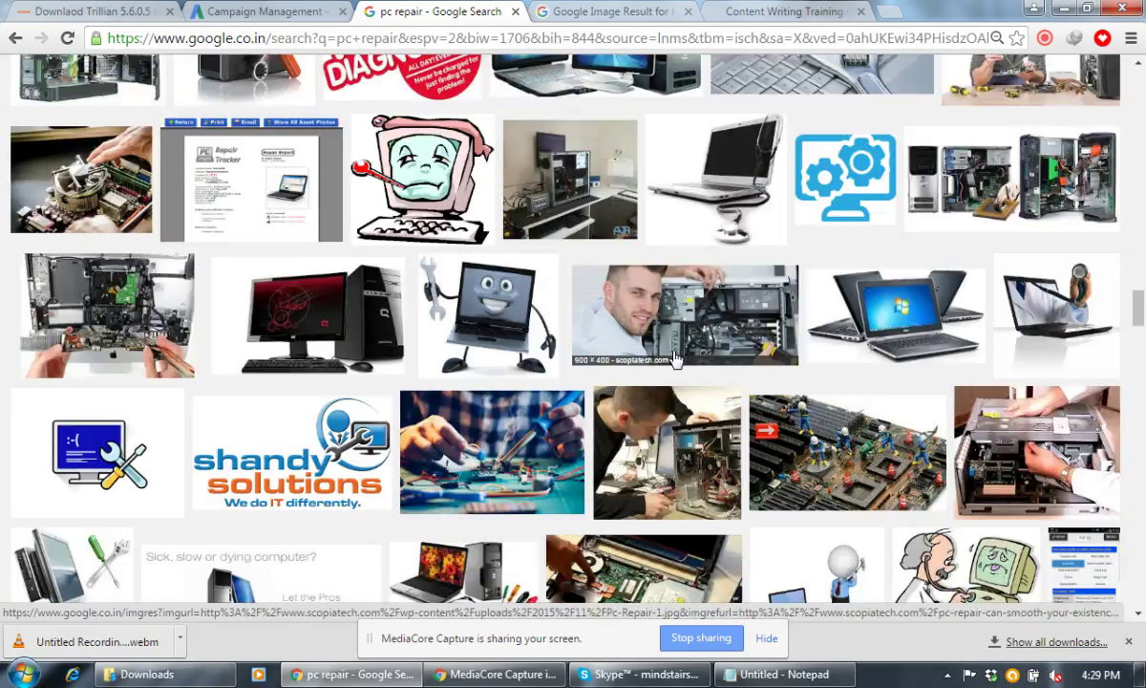
pyautogui.rightClick(271, 188)
pyautogui.click(315, 192)
# Return to the beginning of the image results and show all web results for pc repair
pyautogui.scroll(5, 361, 226)
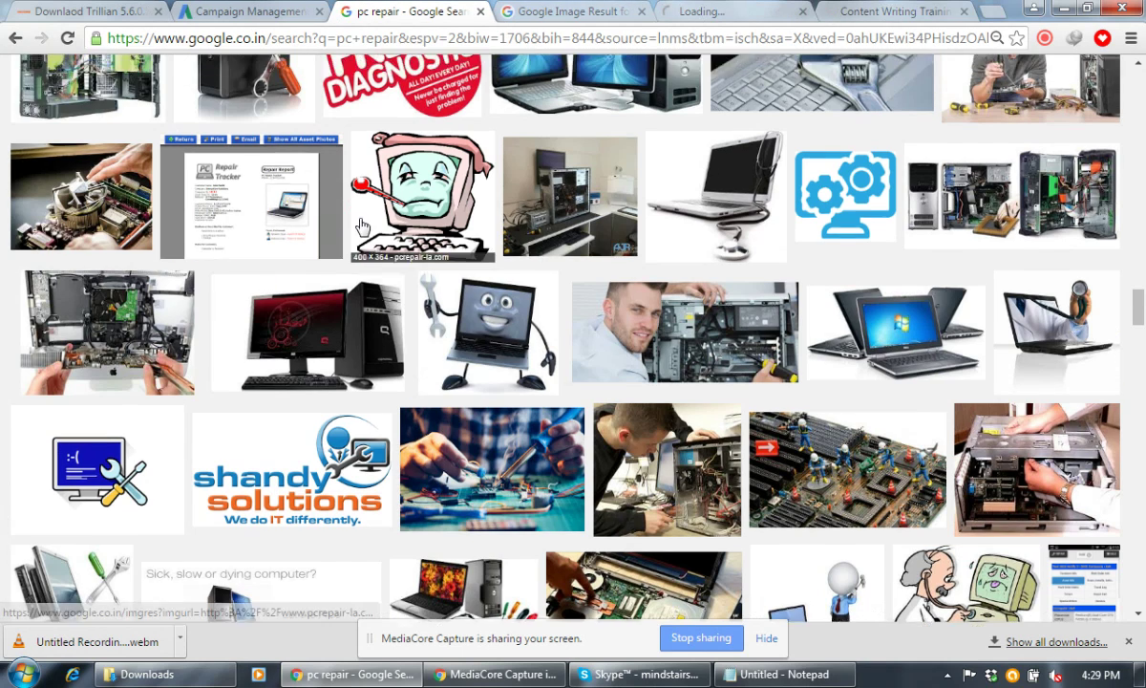
pyautogui.scroll(4, 360, 225)
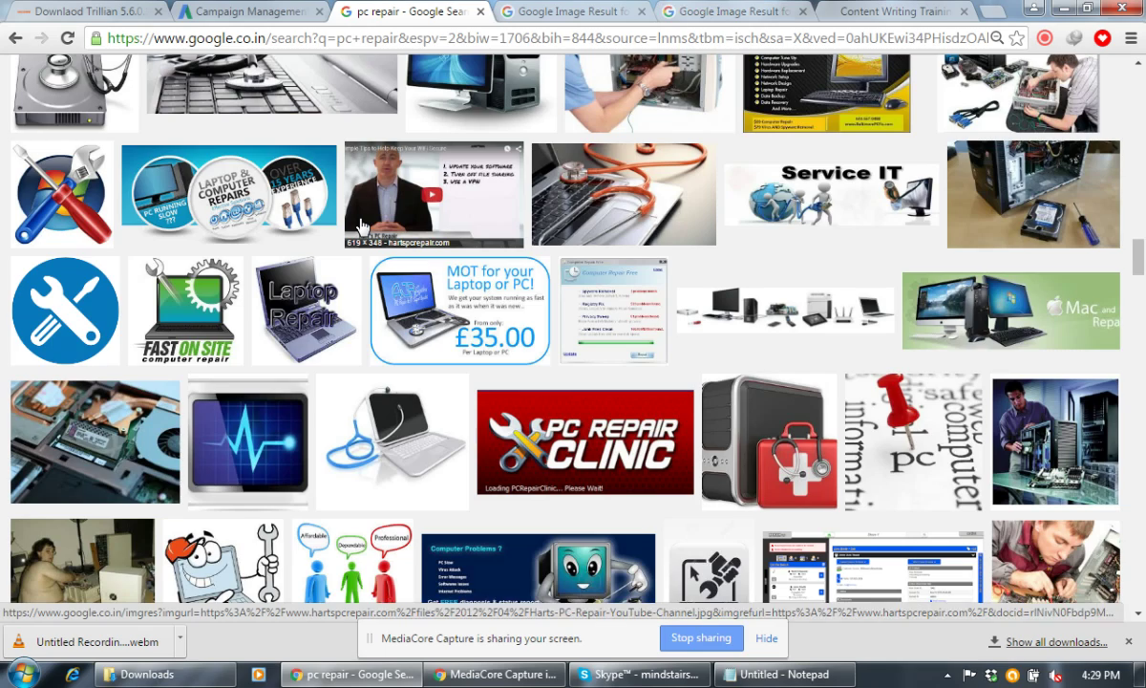
pyautogui.scroll(9, 361, 226)
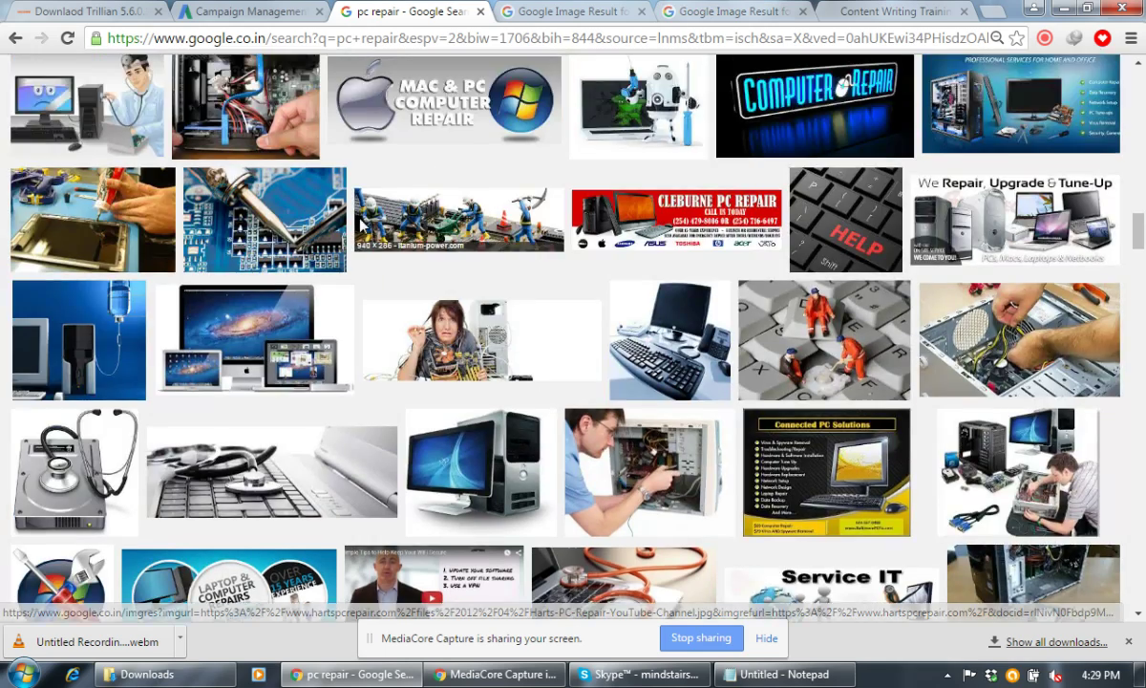
pyautogui.scroll(10, 361, 225)
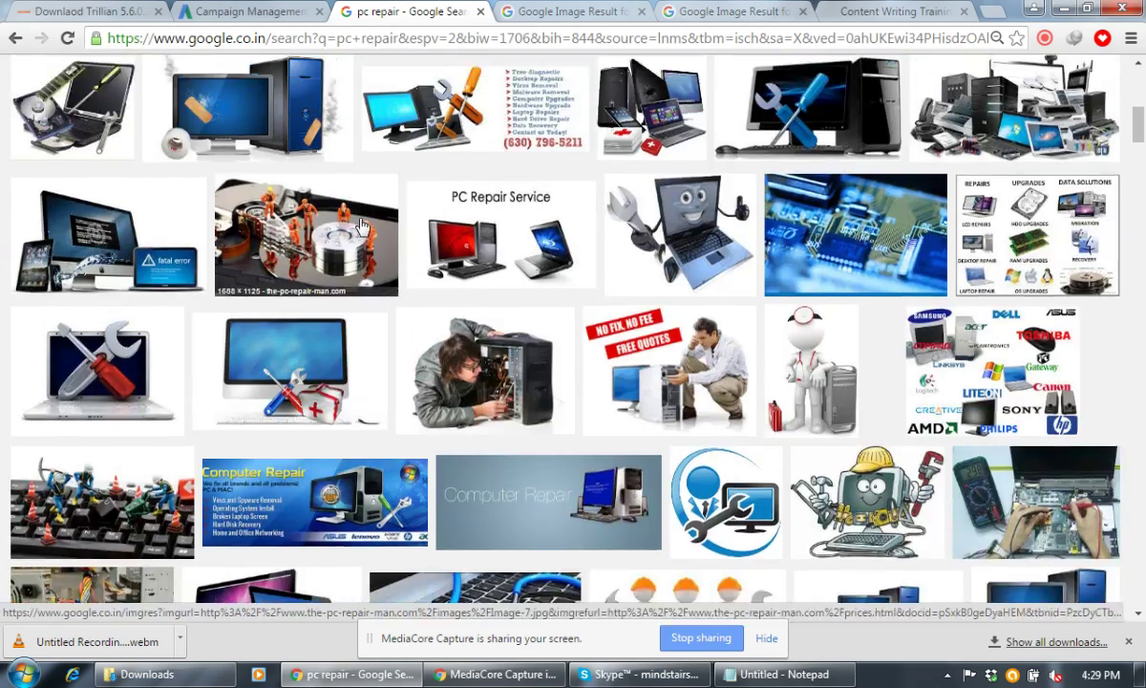
pyautogui.scroll(1, 361, 225)
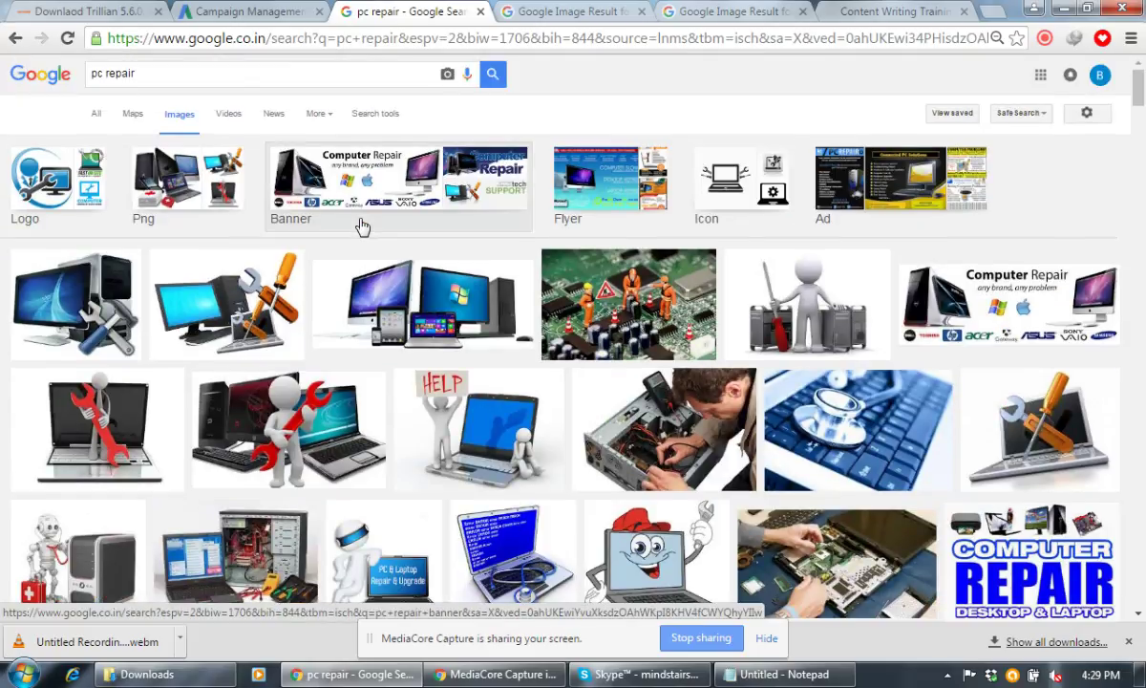
pyautogui.click(96, 116)
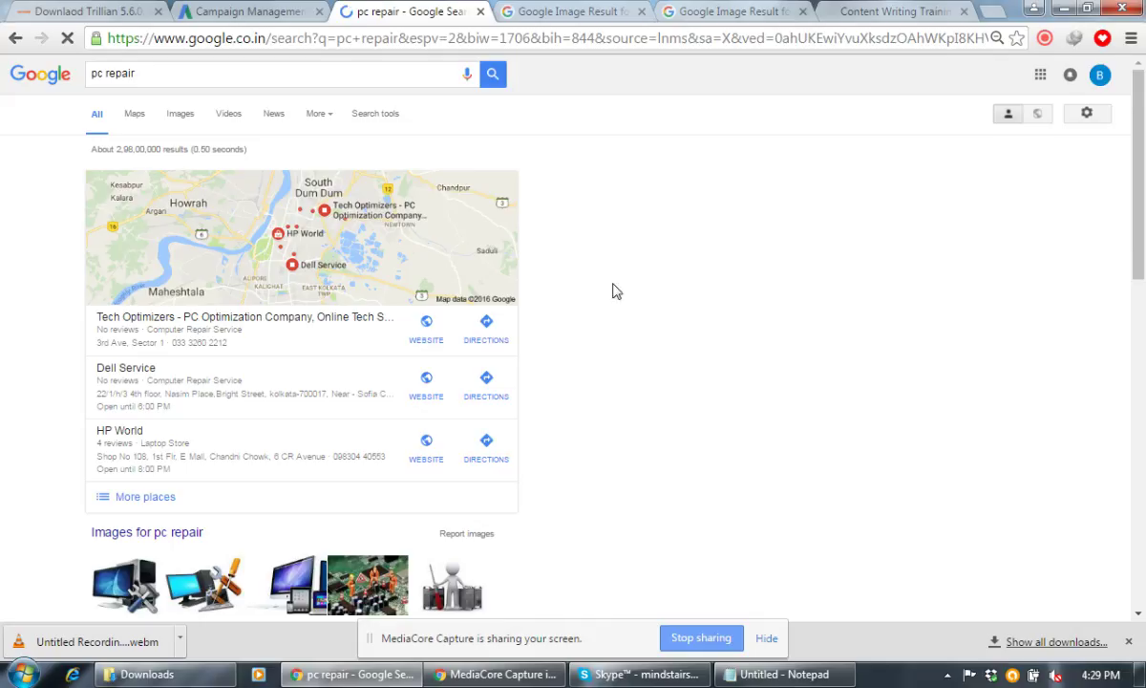
# Open the websites of the Tech Optimizers, Dell Service and HP World map listings, each in a new tab
pyautogui.rightClick(421, 342)
pyautogui.click(466, 349)
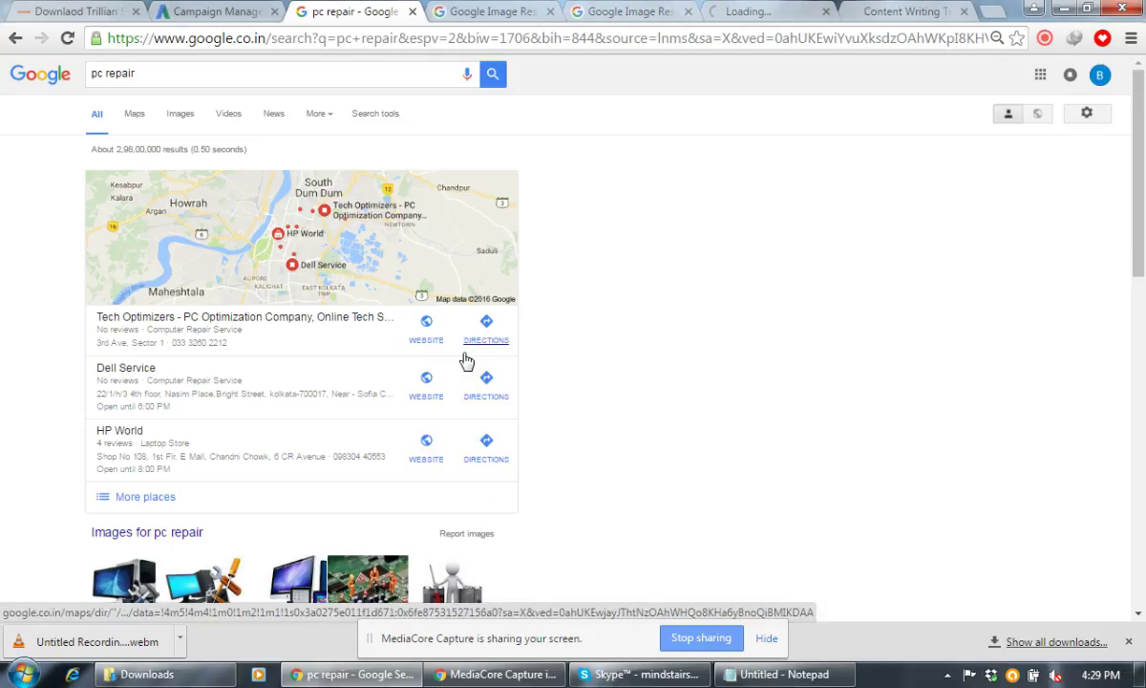
pyautogui.rightClick(426, 394)
pyautogui.click(505, 406)
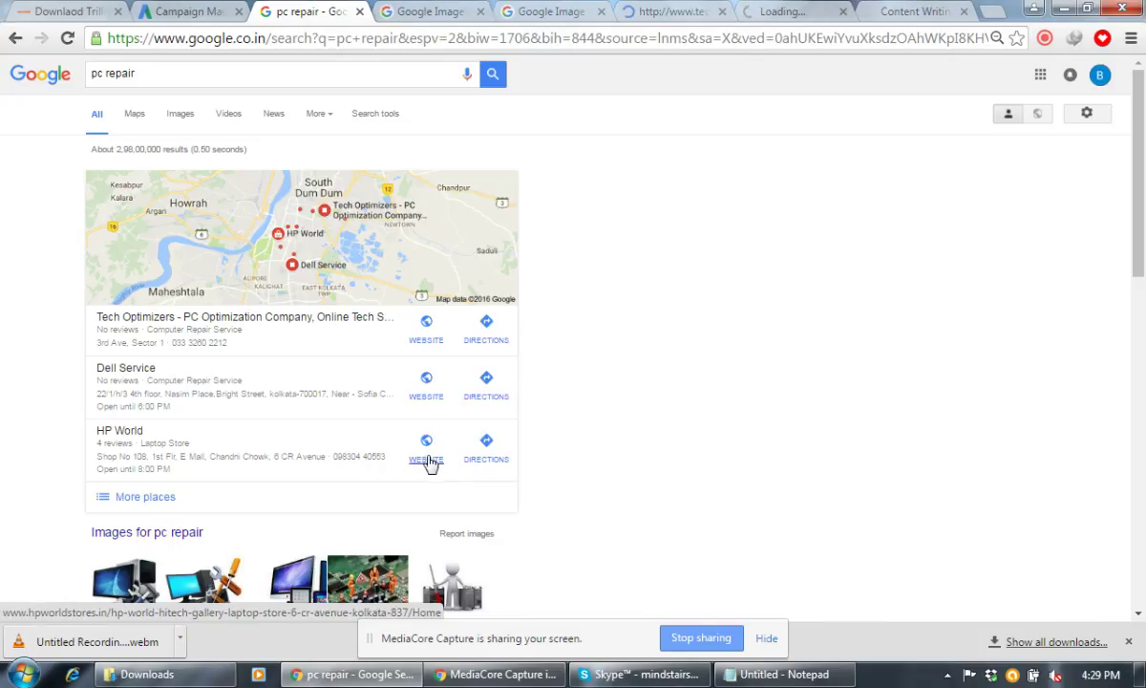
pyautogui.rightClick(429, 458)
pyautogui.click(463, 469)
# Open the PC Repair - iFixit result in a new tab and look through the remaining web results
pyautogui.scroll(-5, 720, 382)
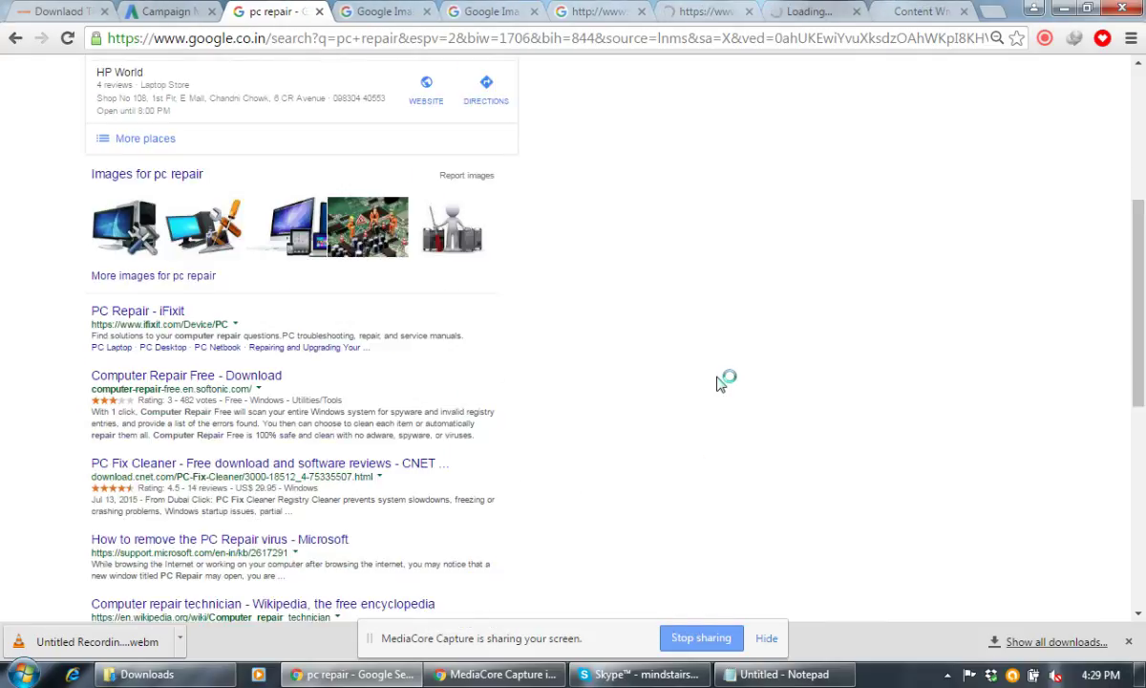
pyautogui.rightClick(177, 317)
pyautogui.click(217, 326)
pyautogui.scroll(-1, 323, 308)
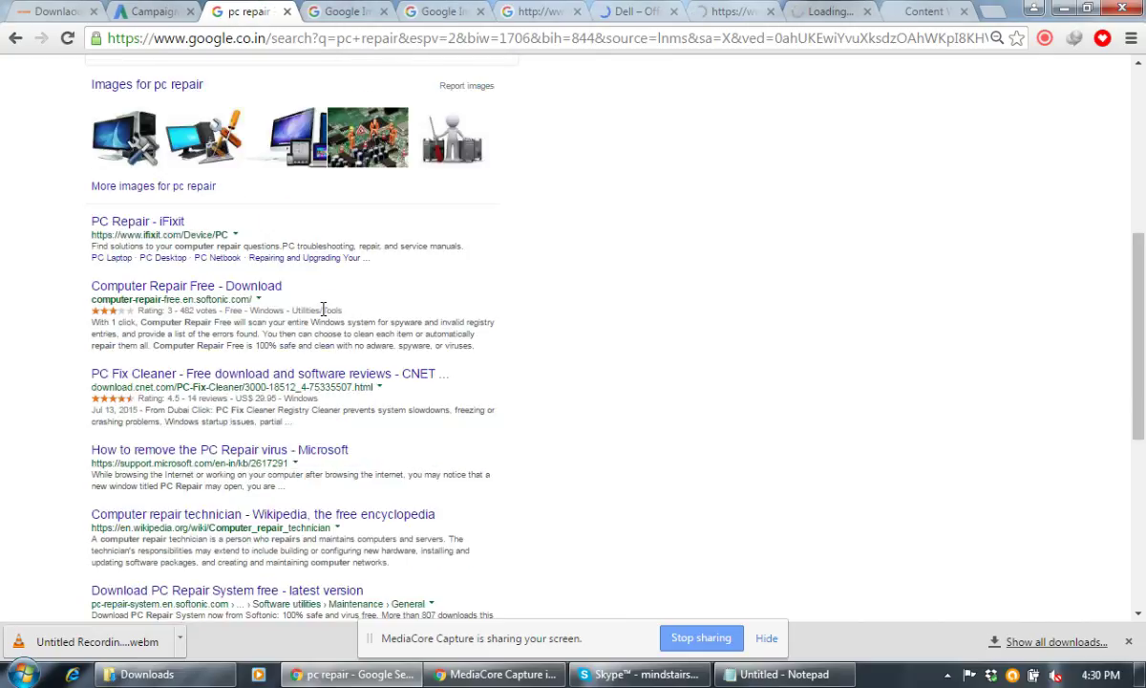
pyautogui.scroll(-2, 323, 309)
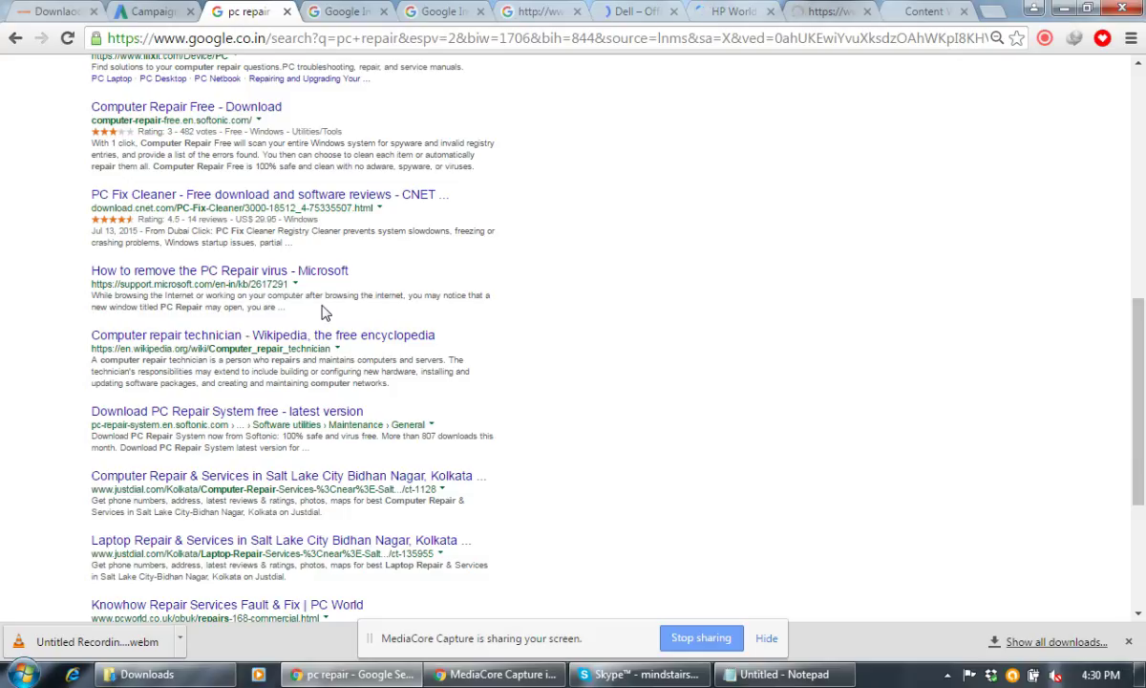
pyautogui.scroll(-2, 322, 310)
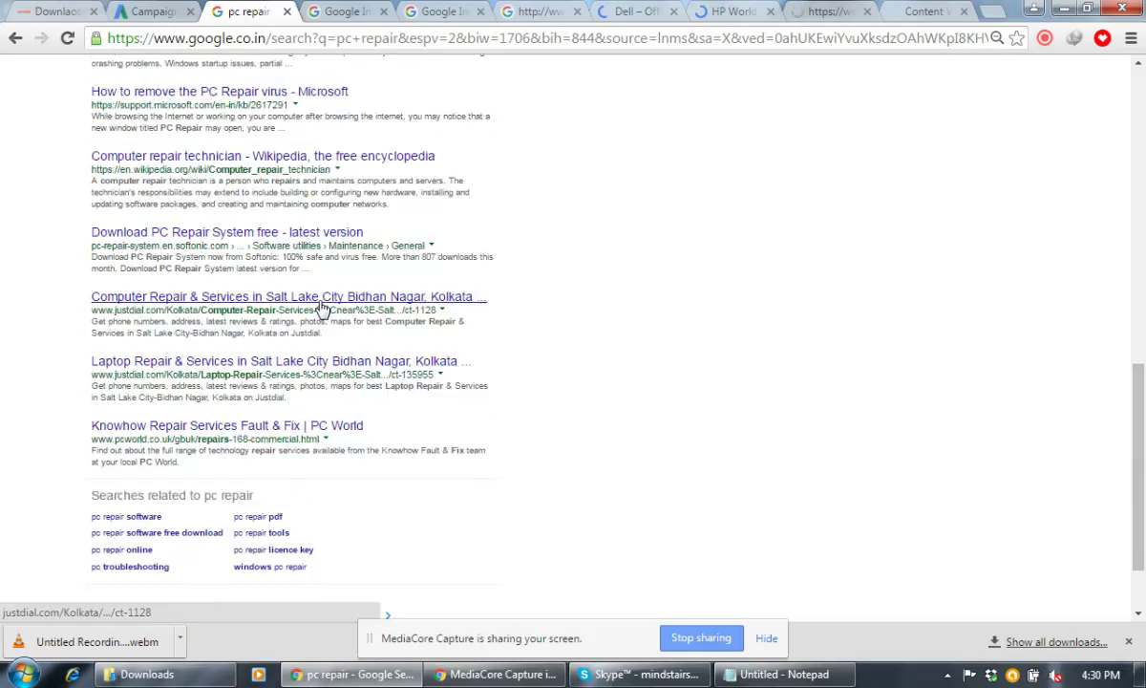
# Look through page 2 of the pc repair web results and move on to page 3
pyautogui.scroll(-2, 323, 309)
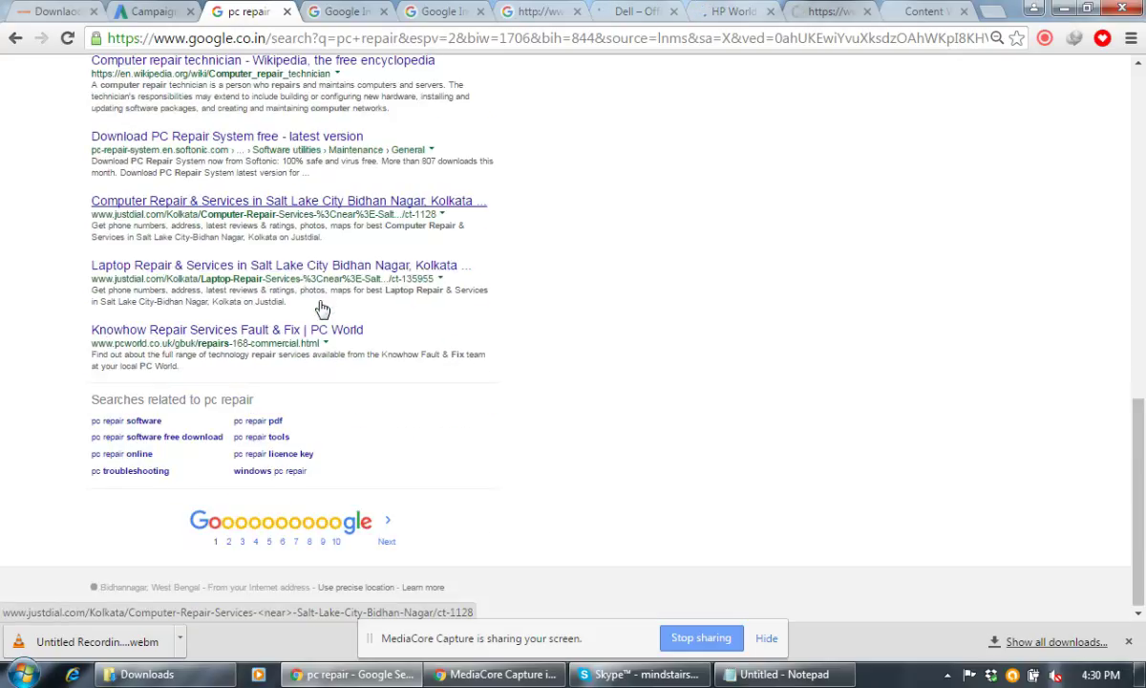
pyautogui.click(230, 541)
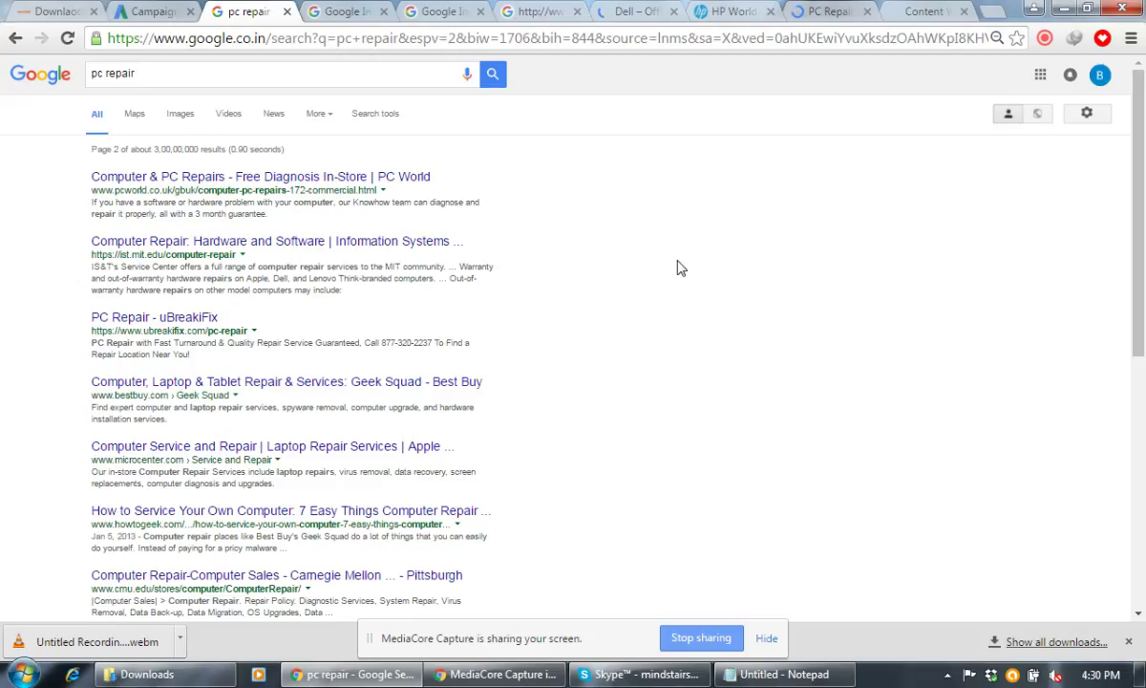
pyautogui.scroll(-3, 681, 268)
pyautogui.scroll(-3, 681, 268)
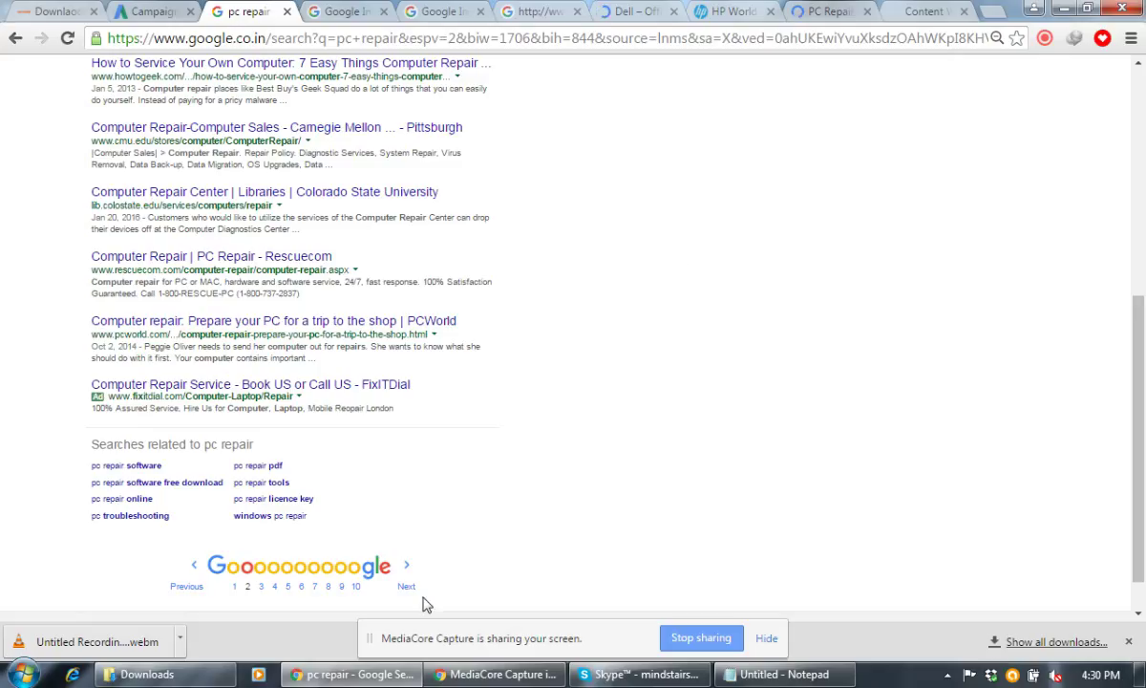
pyautogui.click(264, 587)
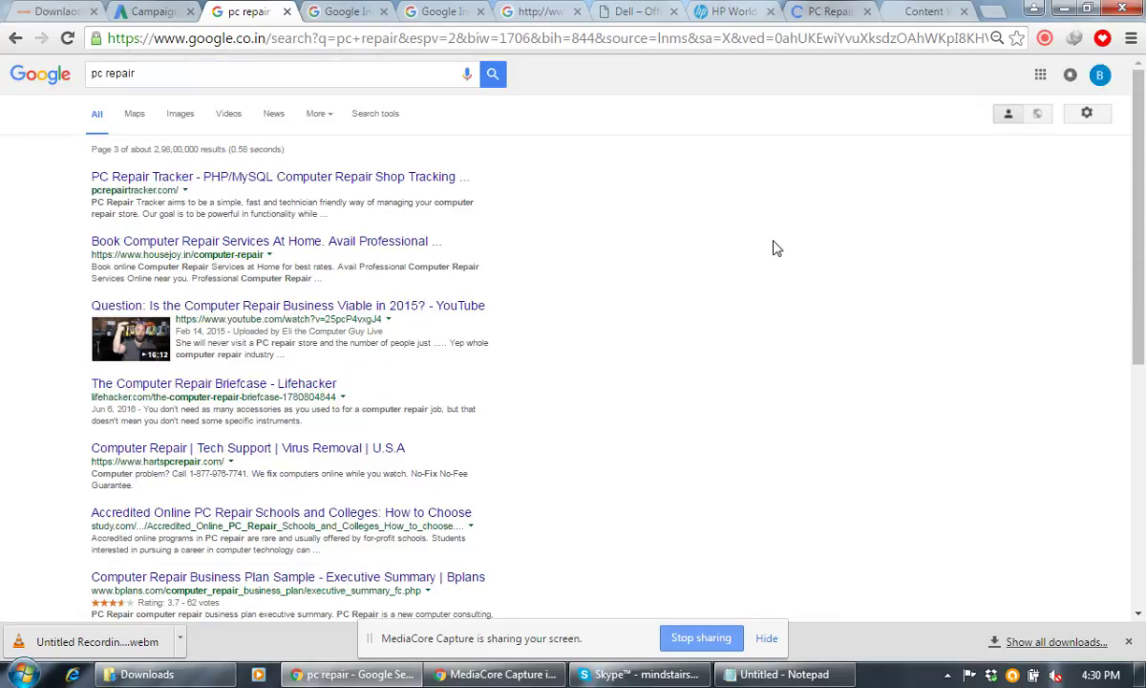
# Open the PC Repair Tracker and hartspcrepair.com results, each in a new tab
pyautogui.rightClick(422, 178)
pyautogui.click(459, 186)
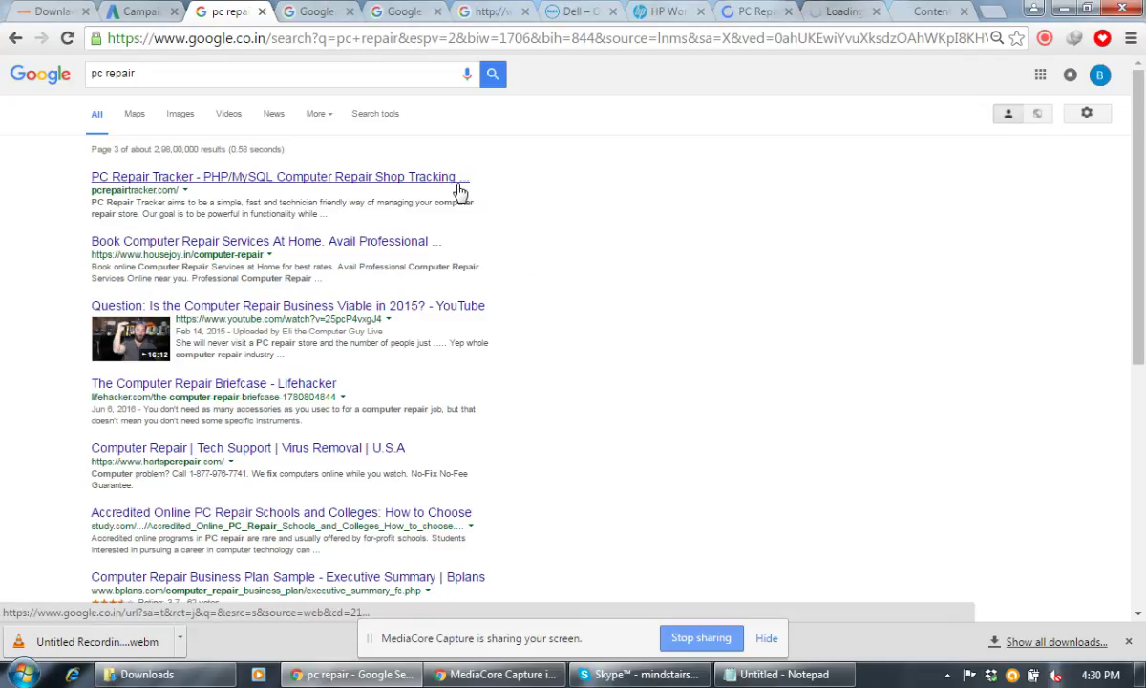
pyautogui.rightClick(348, 449)
pyautogui.click(352, 458)
# Open the RTM PC Repair and pcrepaircenter.net results in new tabs and go to the end of the results page
pyautogui.scroll(-2, 655, 385)
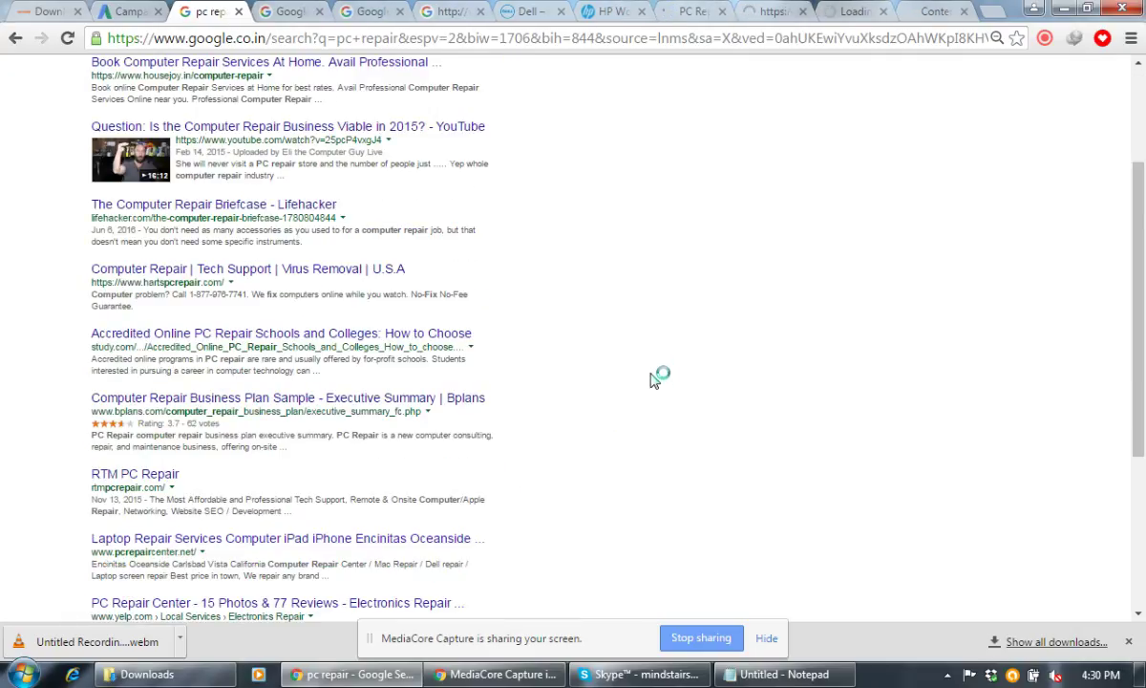
pyautogui.scroll(-2, 655, 379)
pyautogui.rightClick(164, 296)
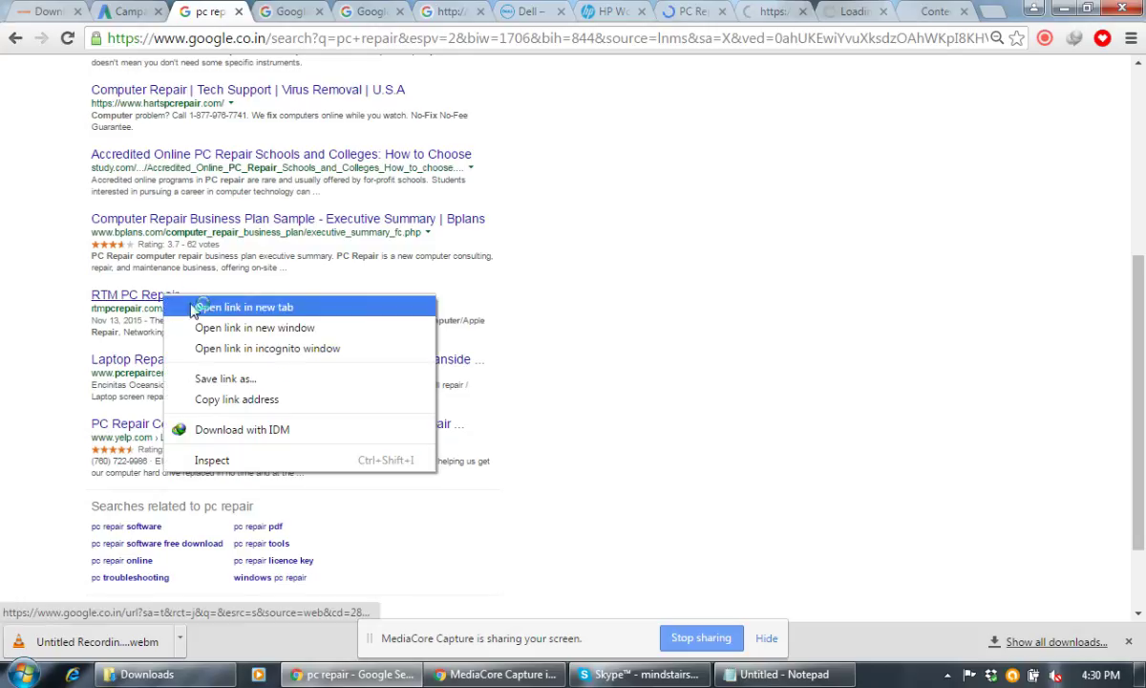
pyautogui.click(195, 308)
pyautogui.rightClick(413, 362)
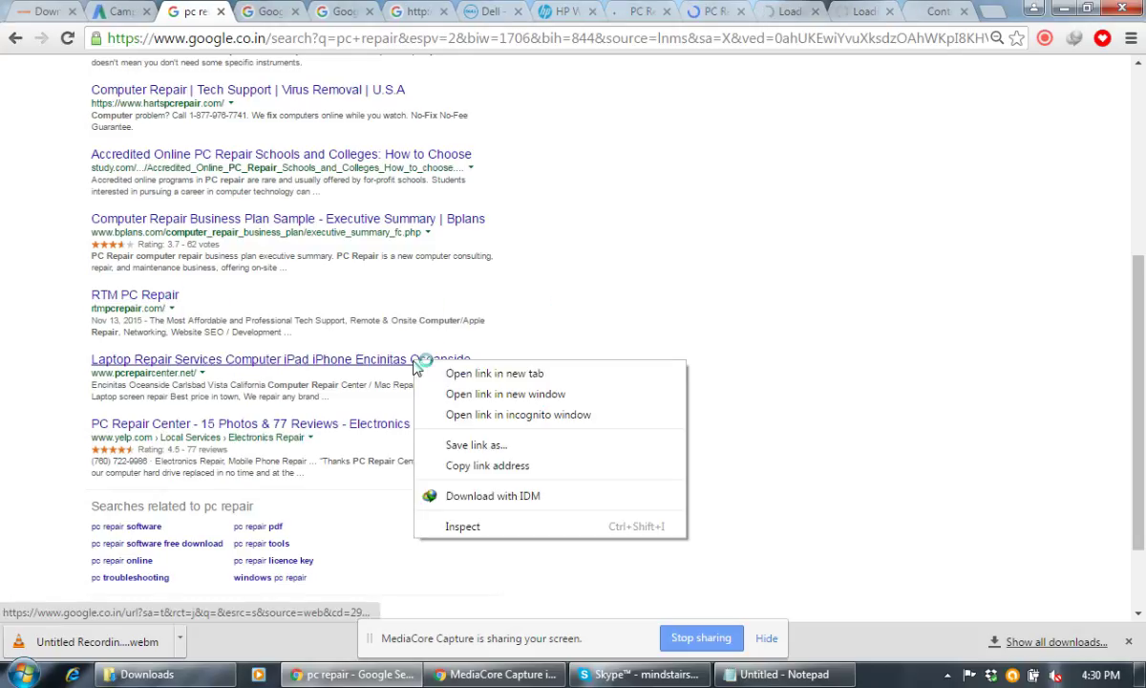
pyautogui.click(587, 376)
pyautogui.scroll(-3, 586, 376)
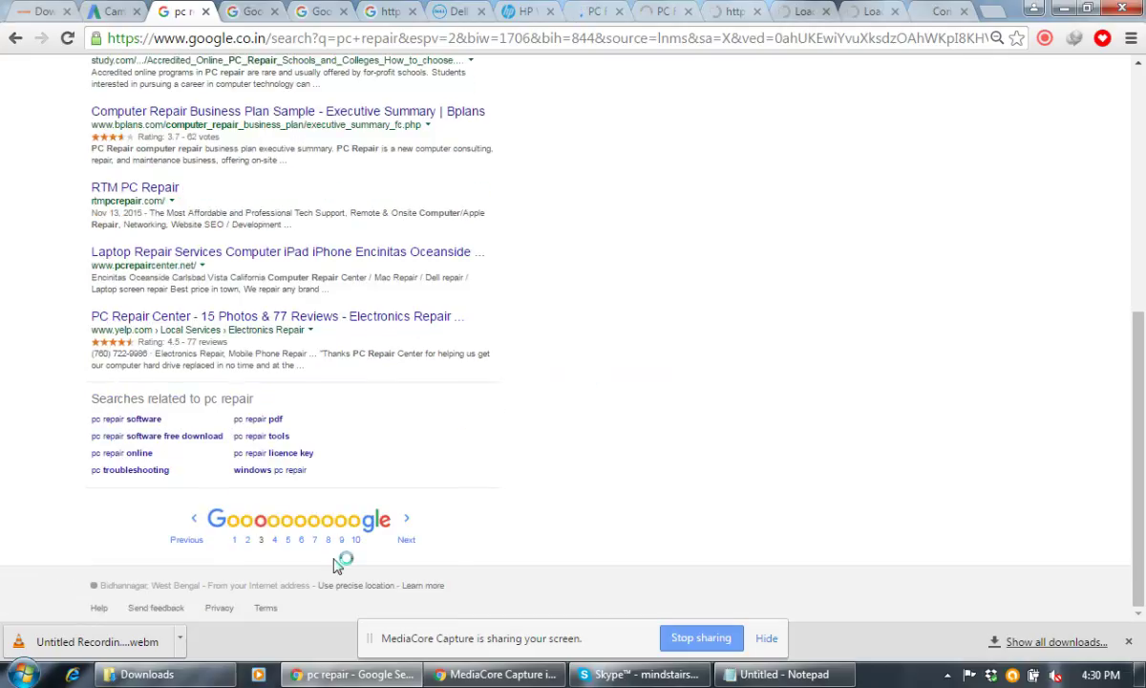
# Load page 4 of the pc repair search results and open the A+ Computer Repair website from its image result
pyautogui.click(274, 540)
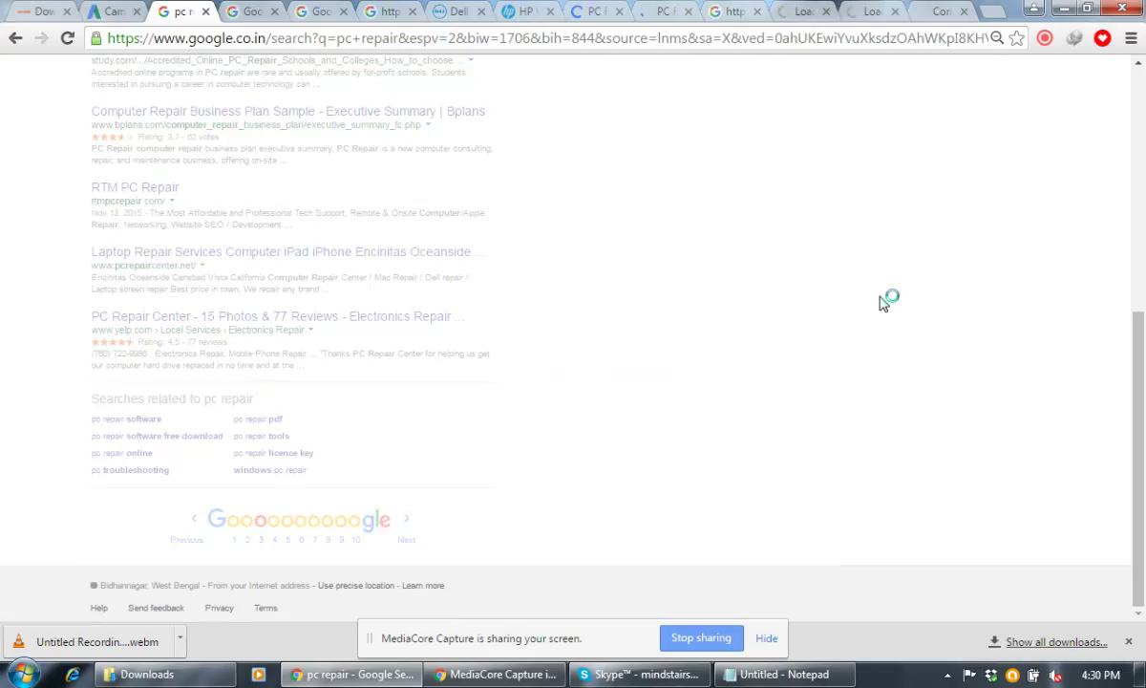
pyautogui.click(251, 11)
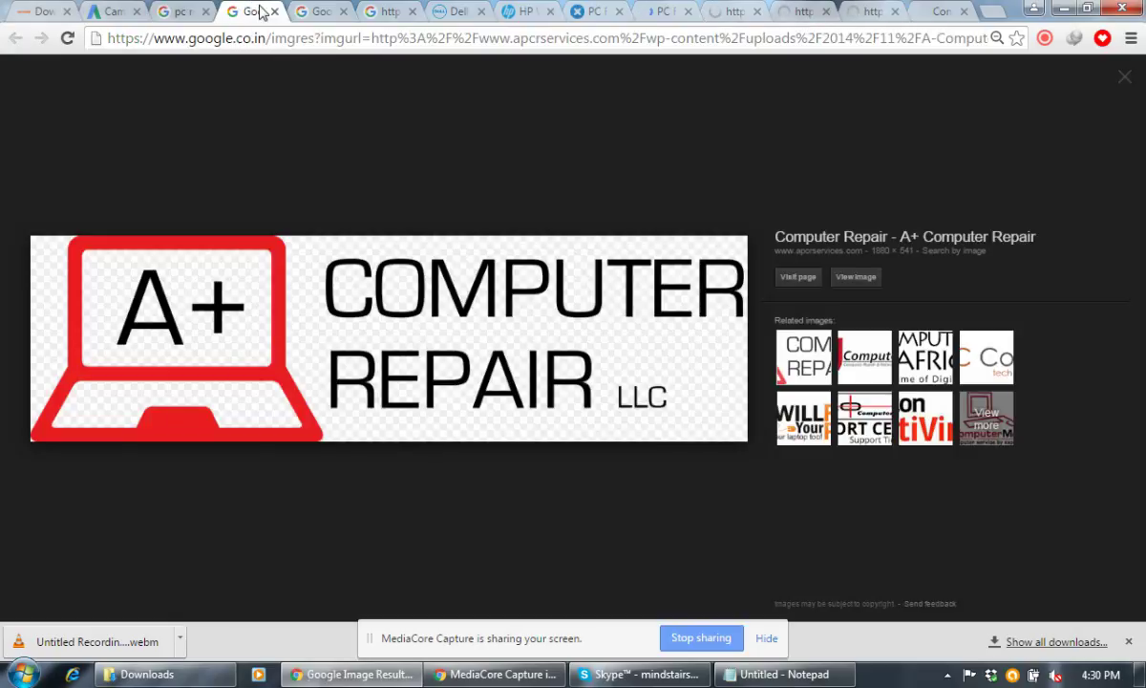
pyautogui.click(945, 238)
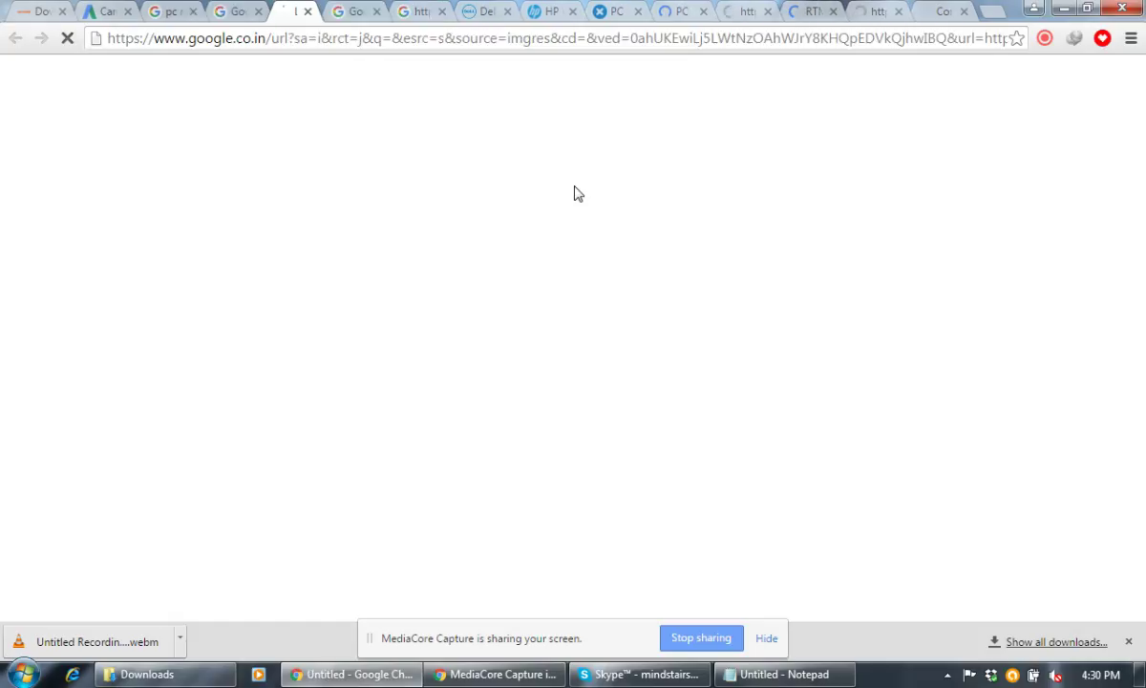
# Close the Google image results for A+ Computer Repair and PC Repair Tracker
pyautogui.click(255, 11)
pyautogui.click(301, 12)
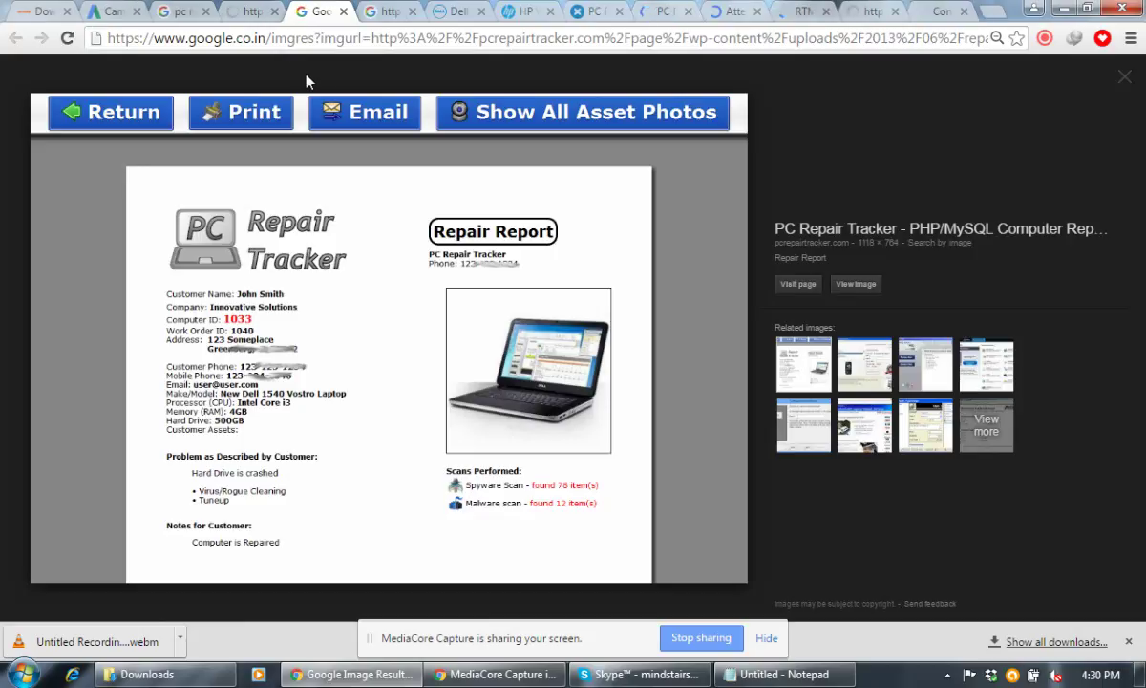
pyautogui.click(343, 11)
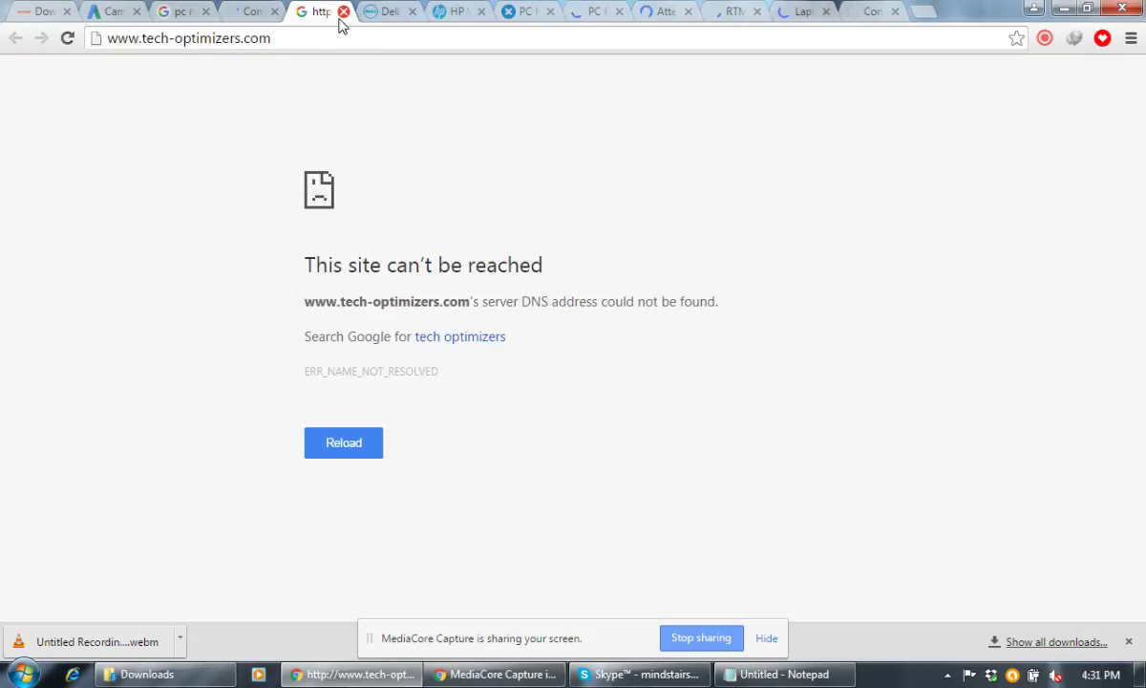
# Return to Google AdWords and review the image ads in the Content Writing Training - Display network campaign
pyautogui.click(112, 10)
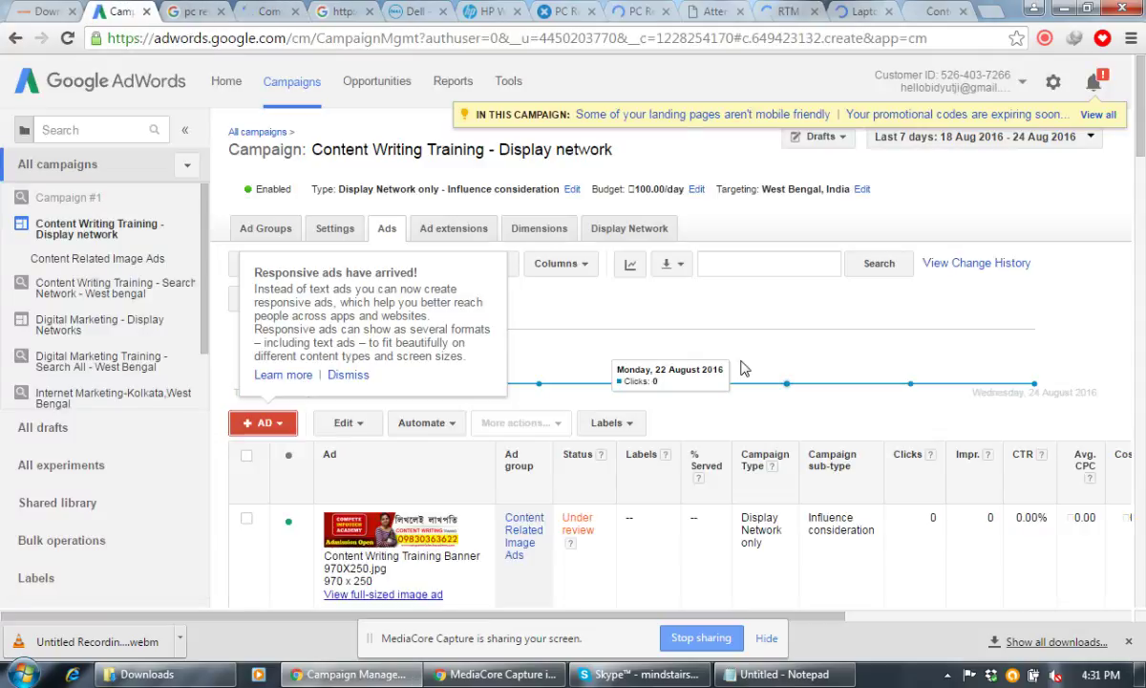
pyautogui.scroll(-5, 652, 289)
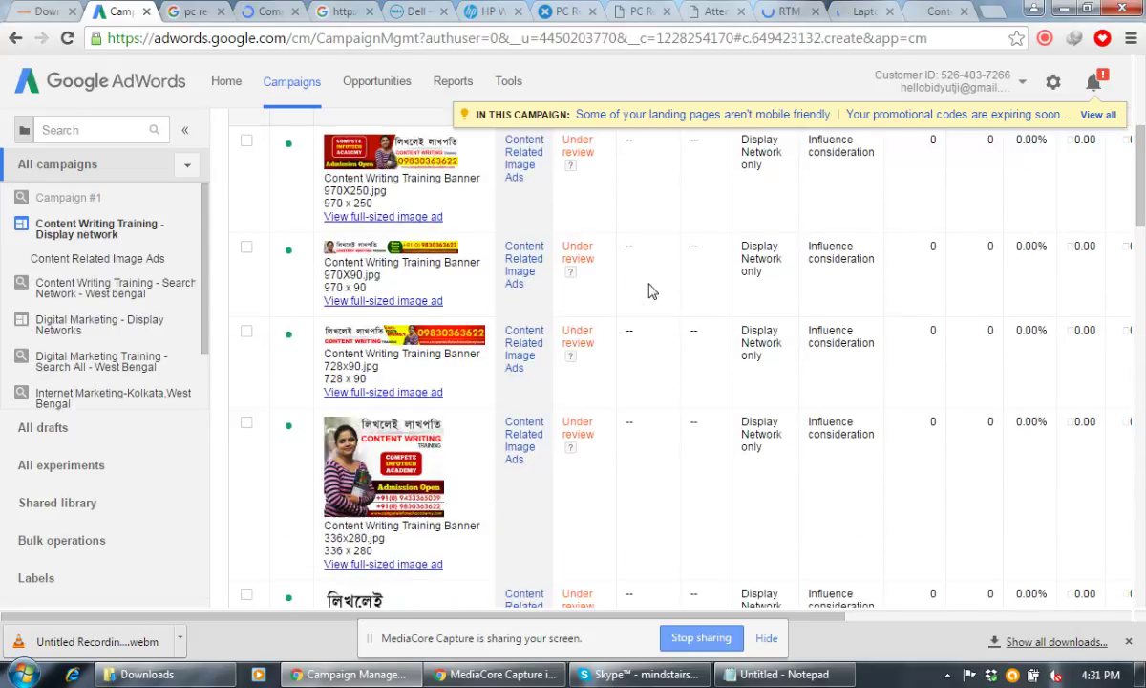
# Close the Dell site, look through the HP World store page down to its footer, and close it too
pyautogui.click(416, 12)
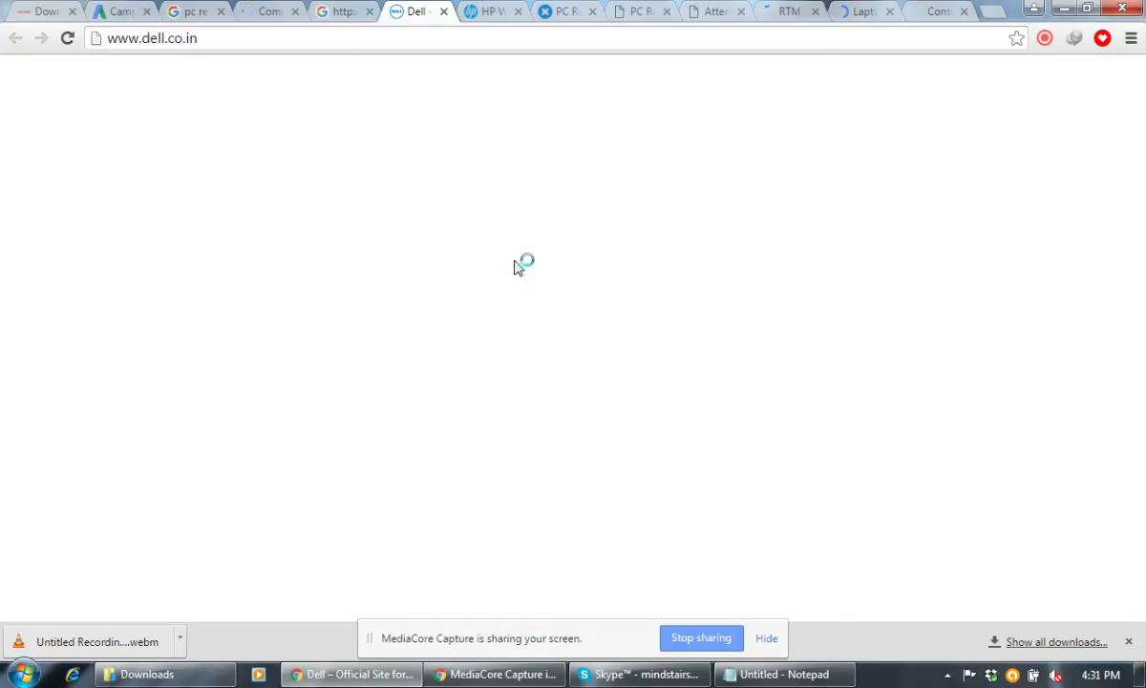
pyautogui.click(444, 12)
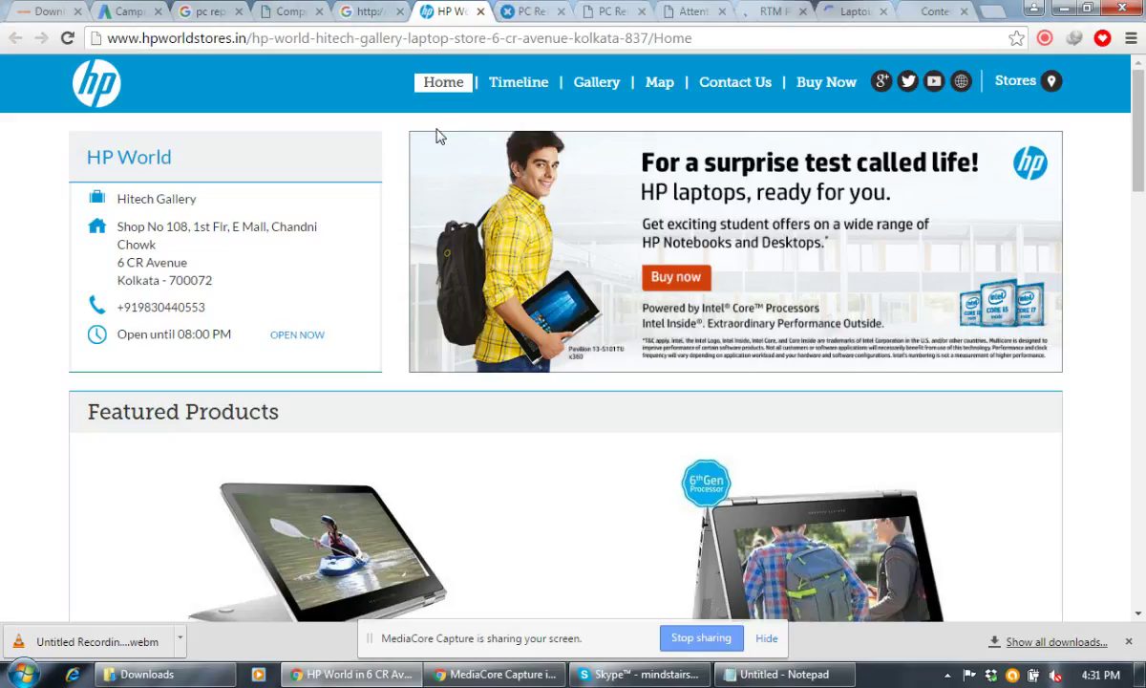
pyautogui.scroll(-10, 437, 137)
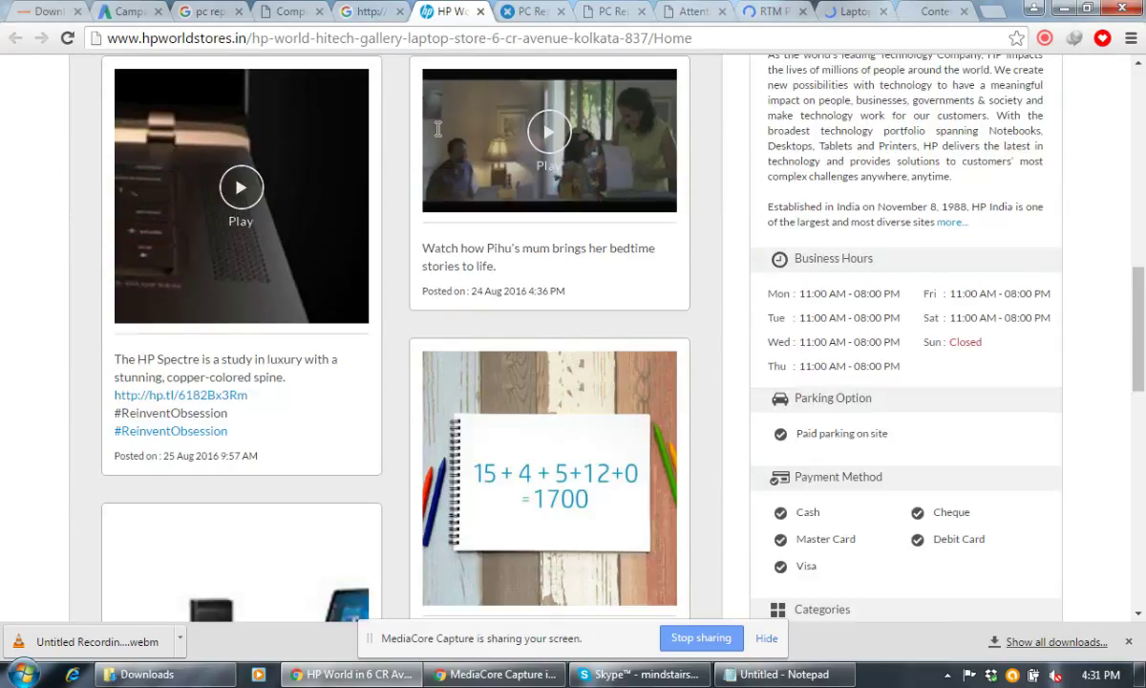
pyautogui.scroll(-2, 438, 137)
pyautogui.scroll(-3, 437, 138)
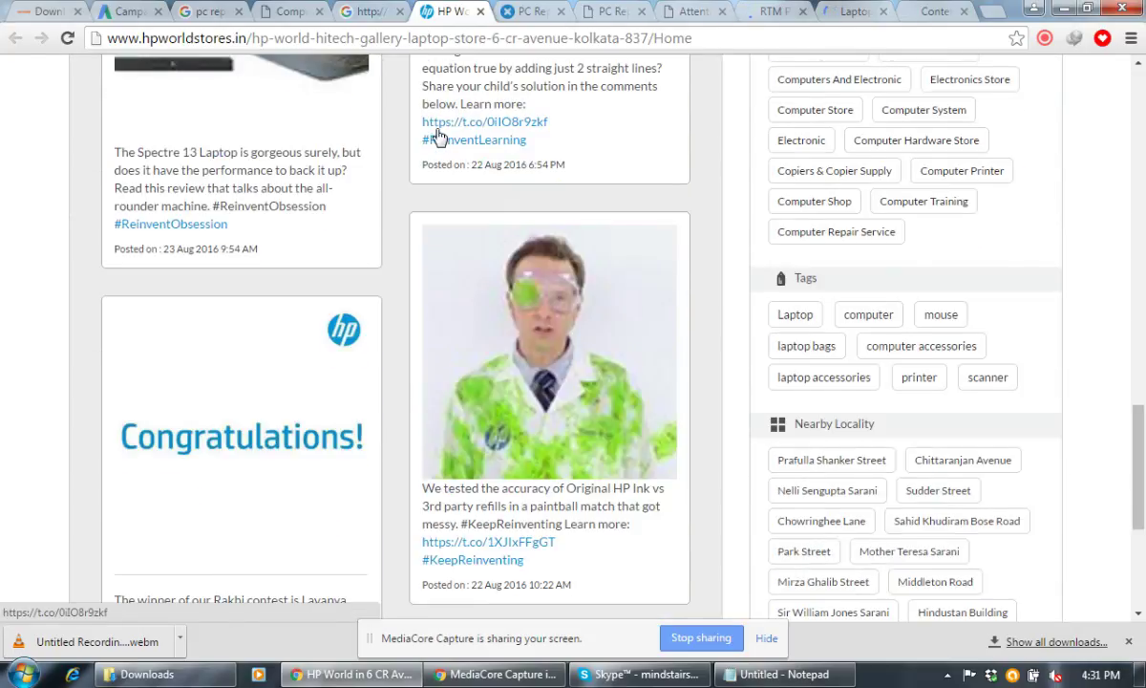
pyautogui.scroll(-4, 437, 138)
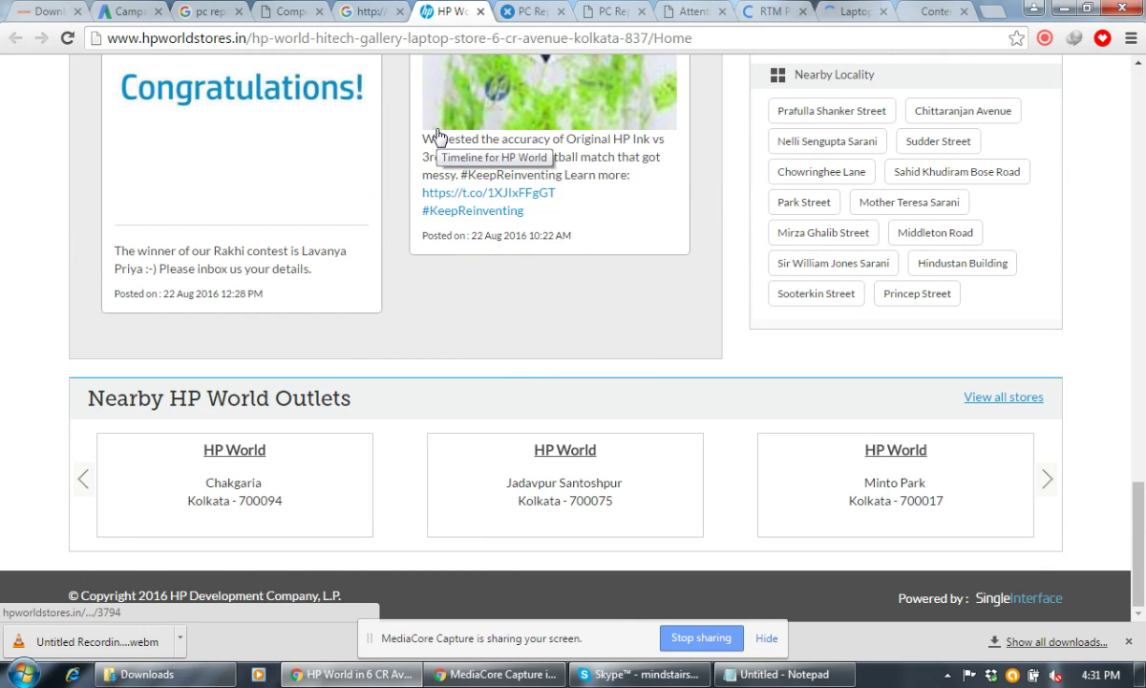
pyautogui.scroll(14, 438, 137)
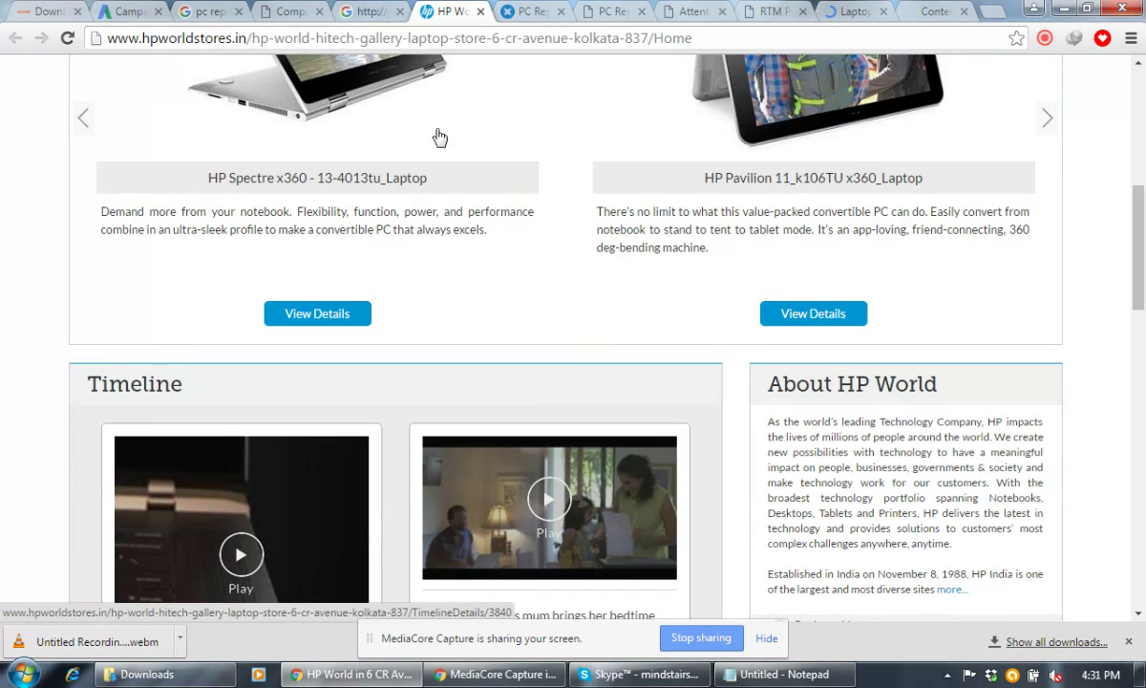
pyautogui.scroll(5, 437, 138)
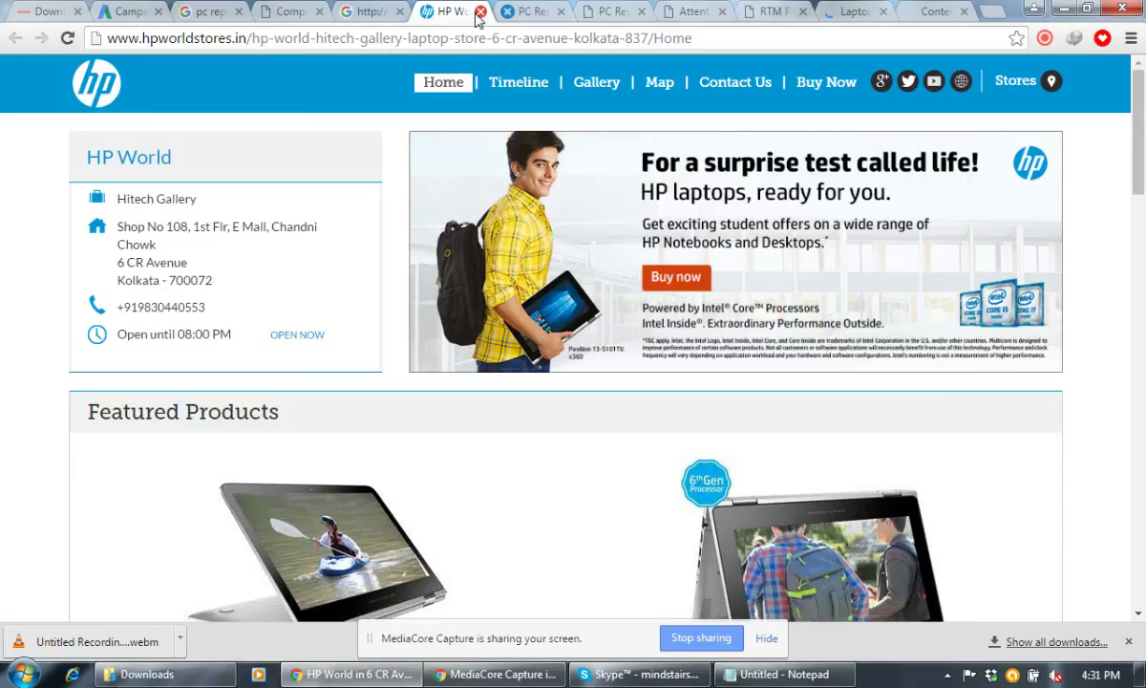
pyautogui.click(480, 12)
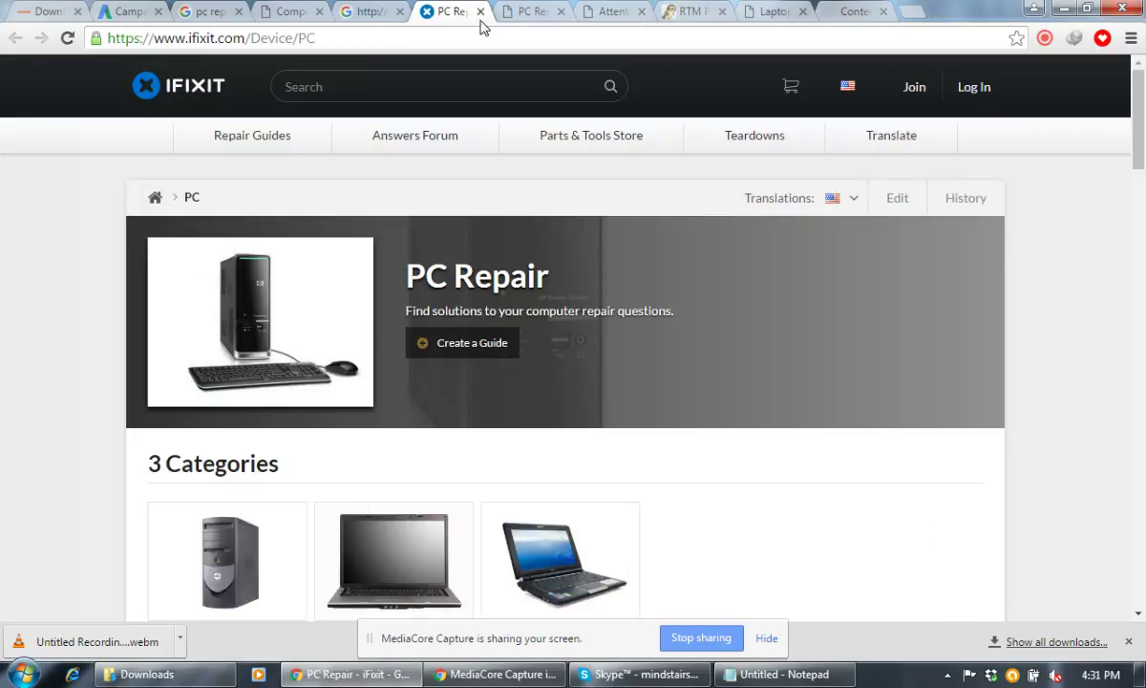
# Look through the iFixit PC Repair page and the PC Repair Tracker site, closing each one after viewing
pyautogui.scroll(-5, 567, 241)
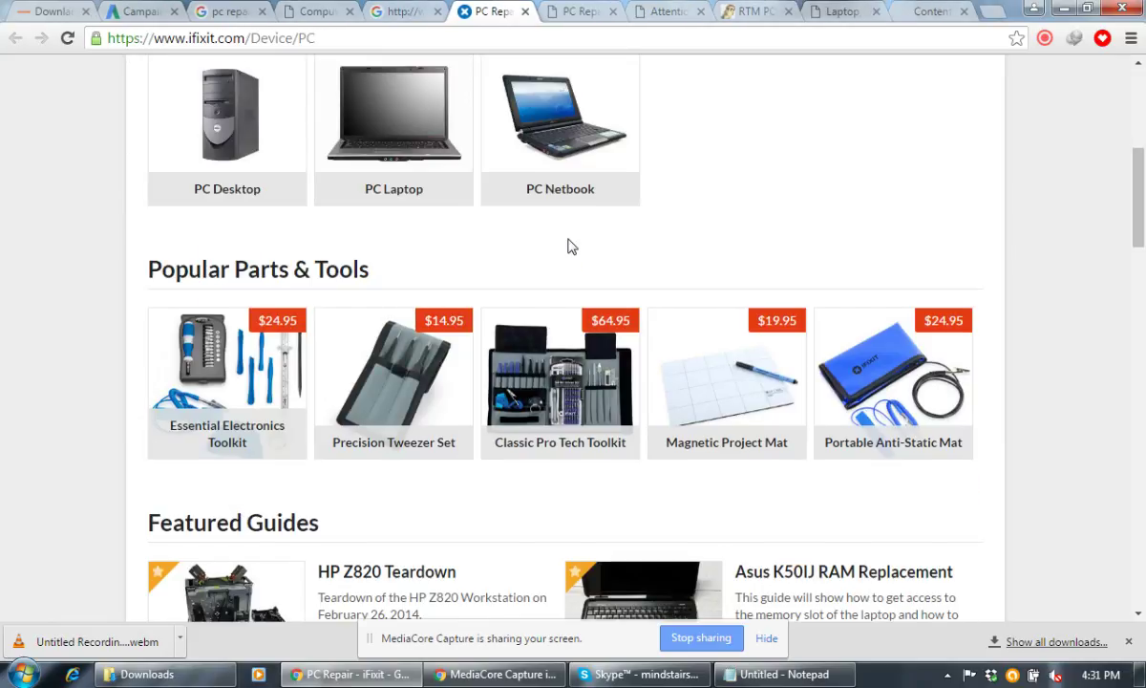
pyautogui.scroll(-4, 567, 247)
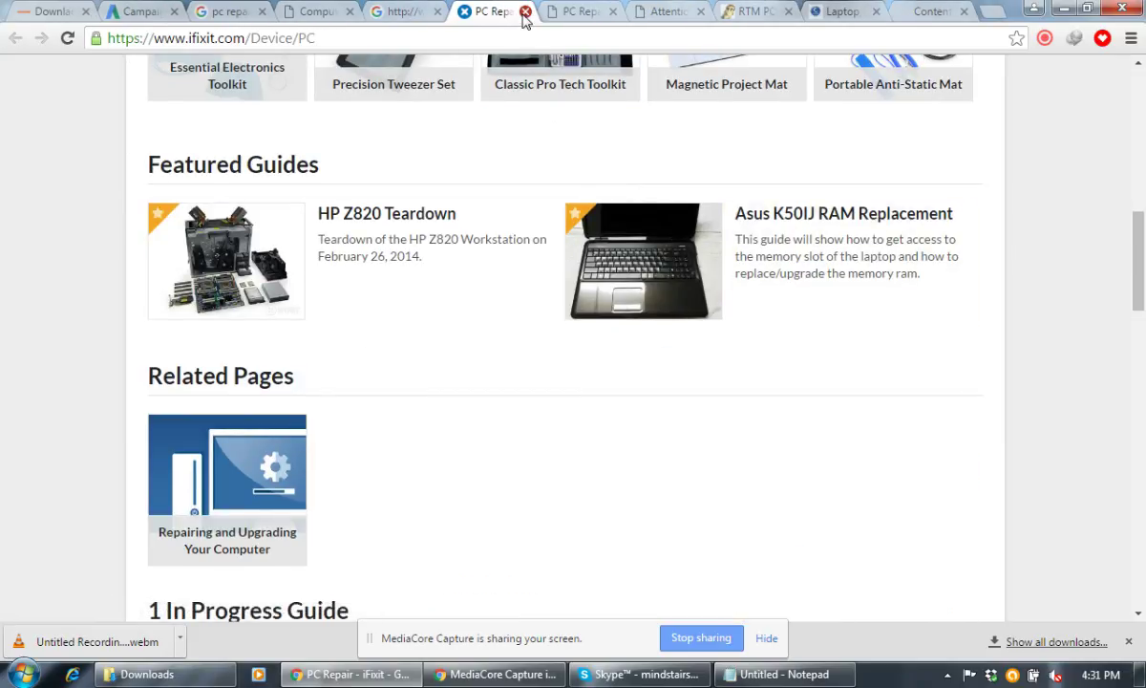
pyautogui.click(525, 13)
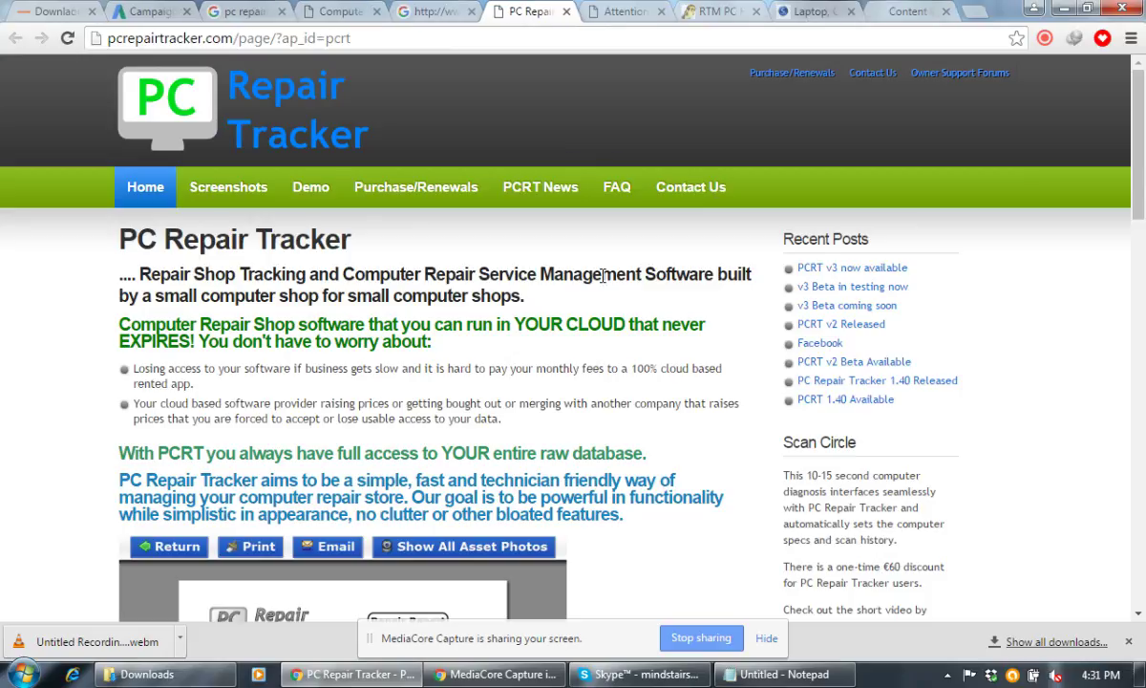
pyautogui.scroll(-10, 604, 277)
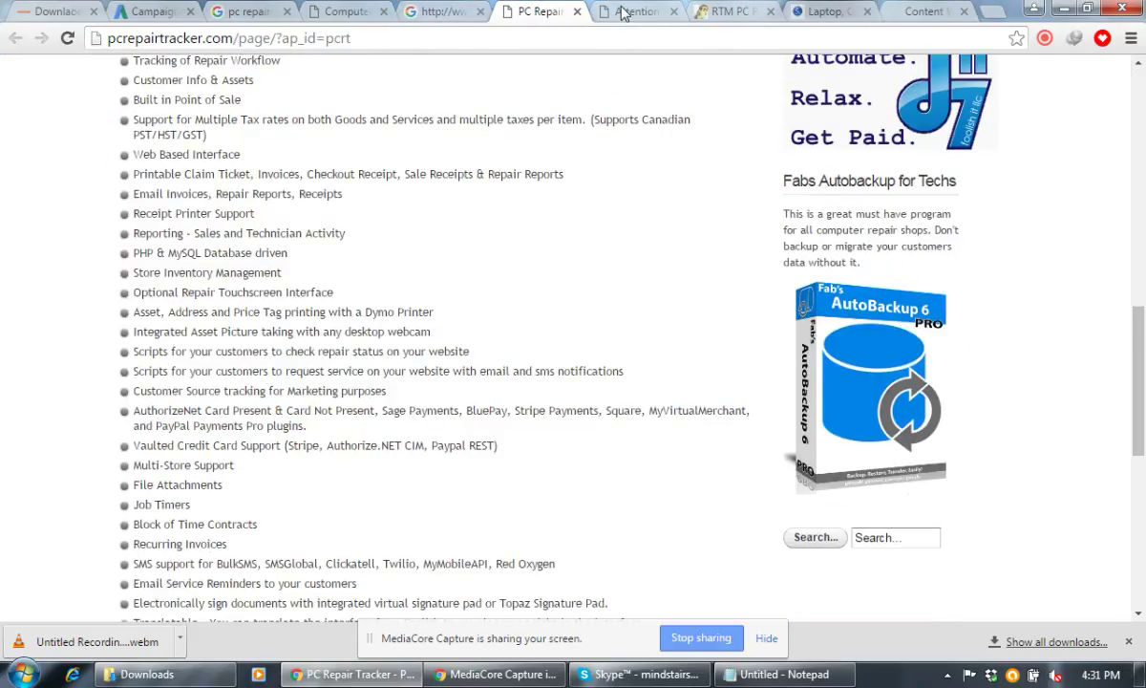
pyautogui.click(576, 12)
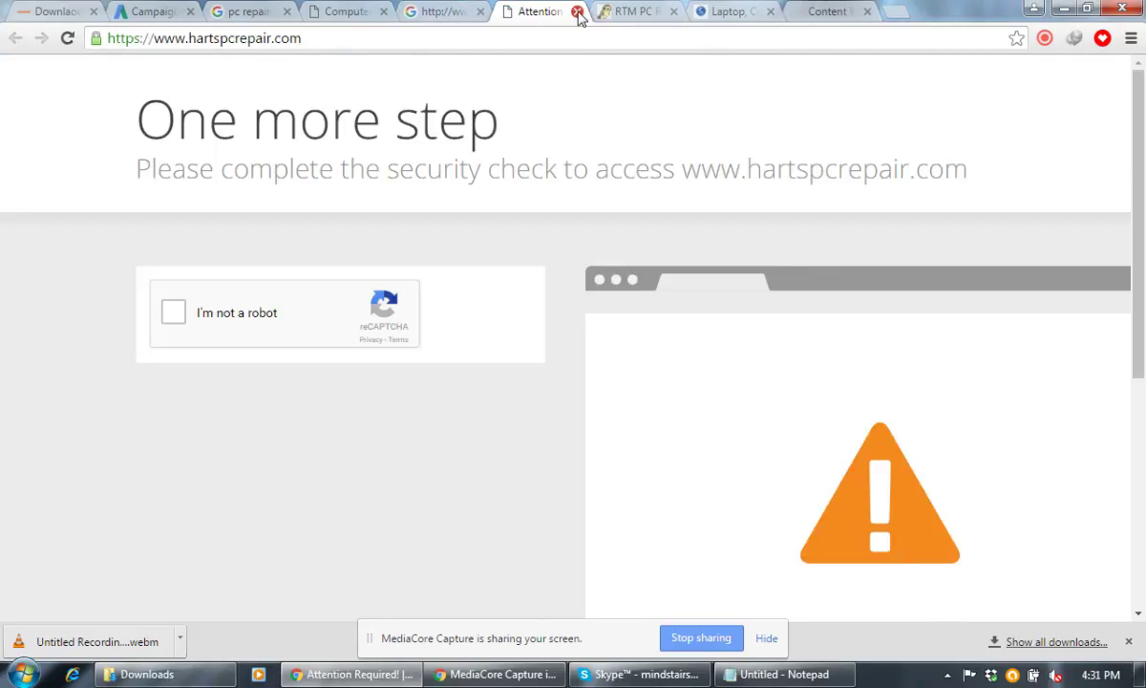
# Review the service lists, pricing plans and website portfolio on the RTM PC Repair home page
pyautogui.click(679, 13)
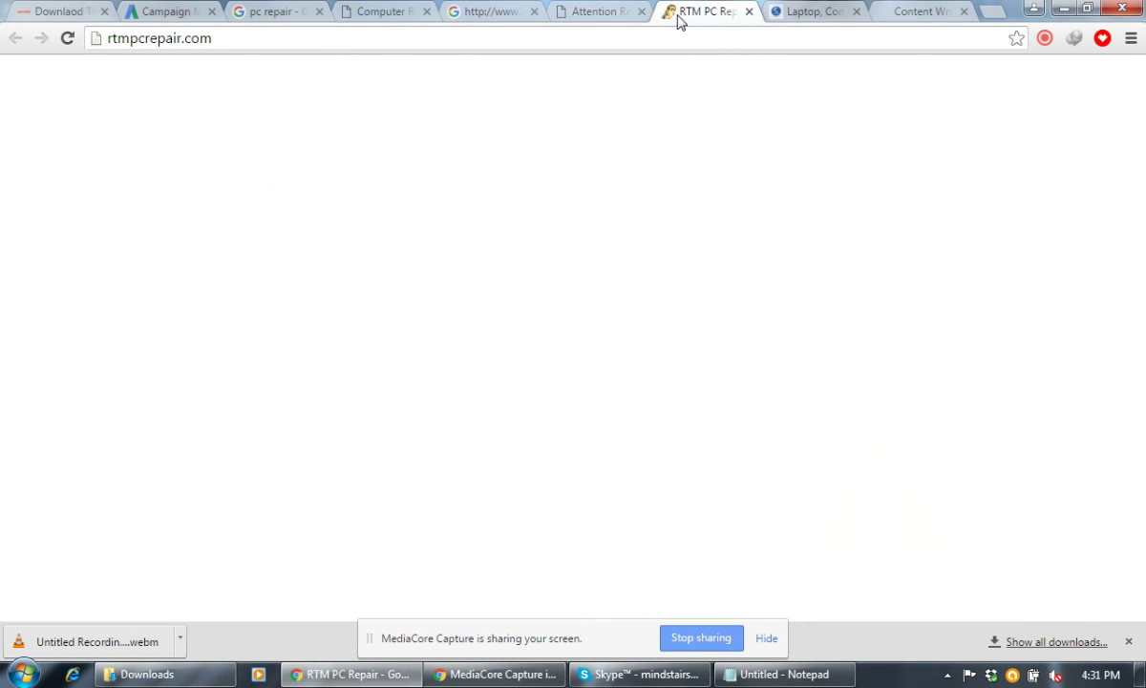
pyautogui.scroll(-10, 589, 342)
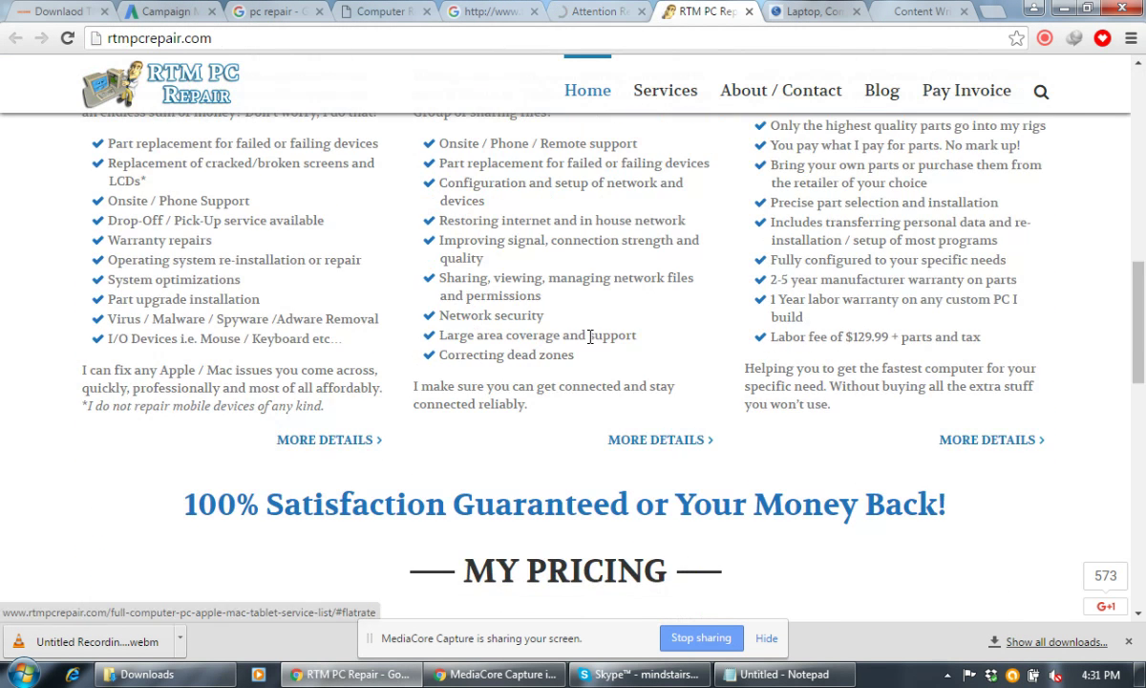
pyautogui.scroll(-5, 589, 336)
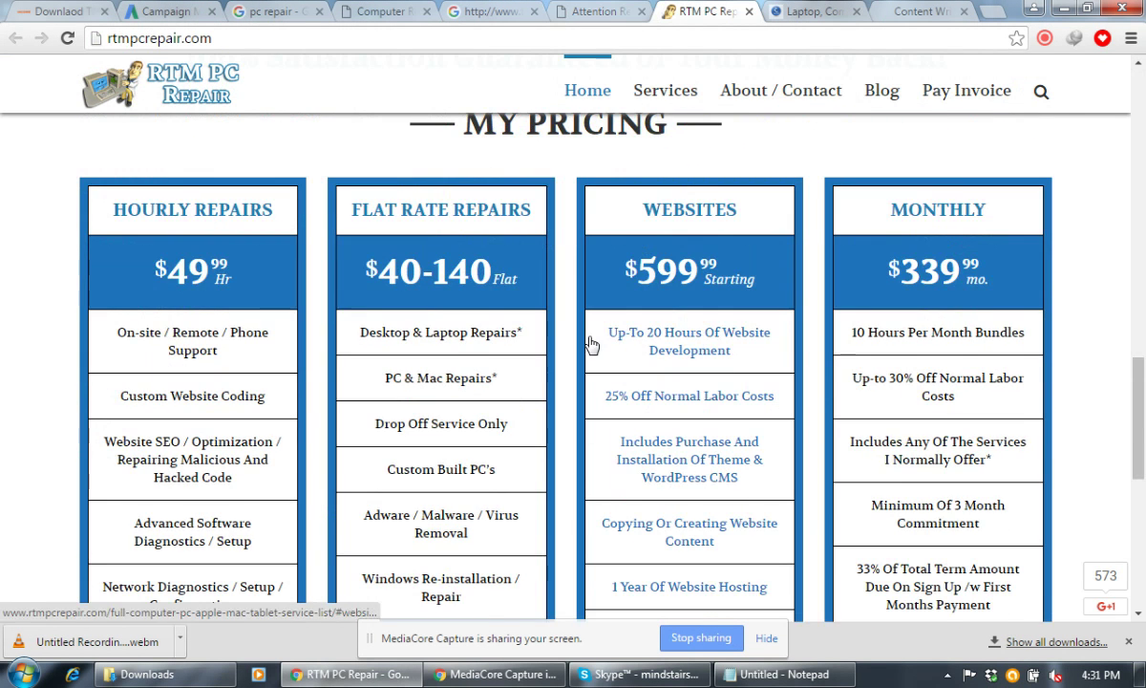
pyautogui.scroll(-1, 591, 345)
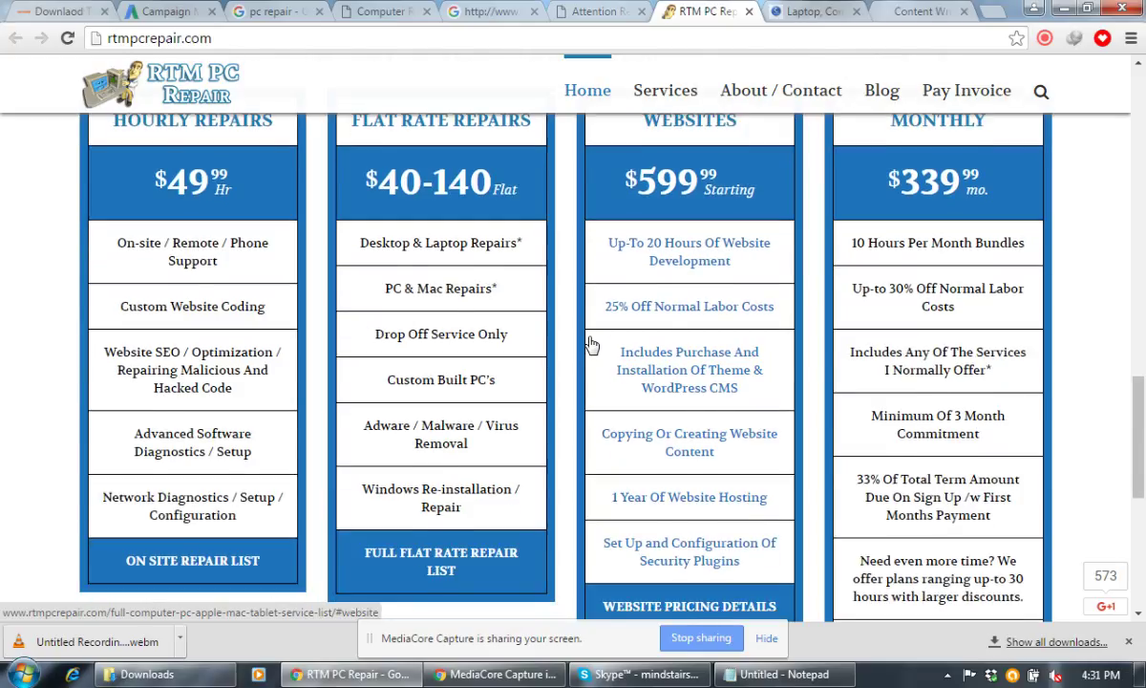
pyautogui.scroll(-5, 591, 344)
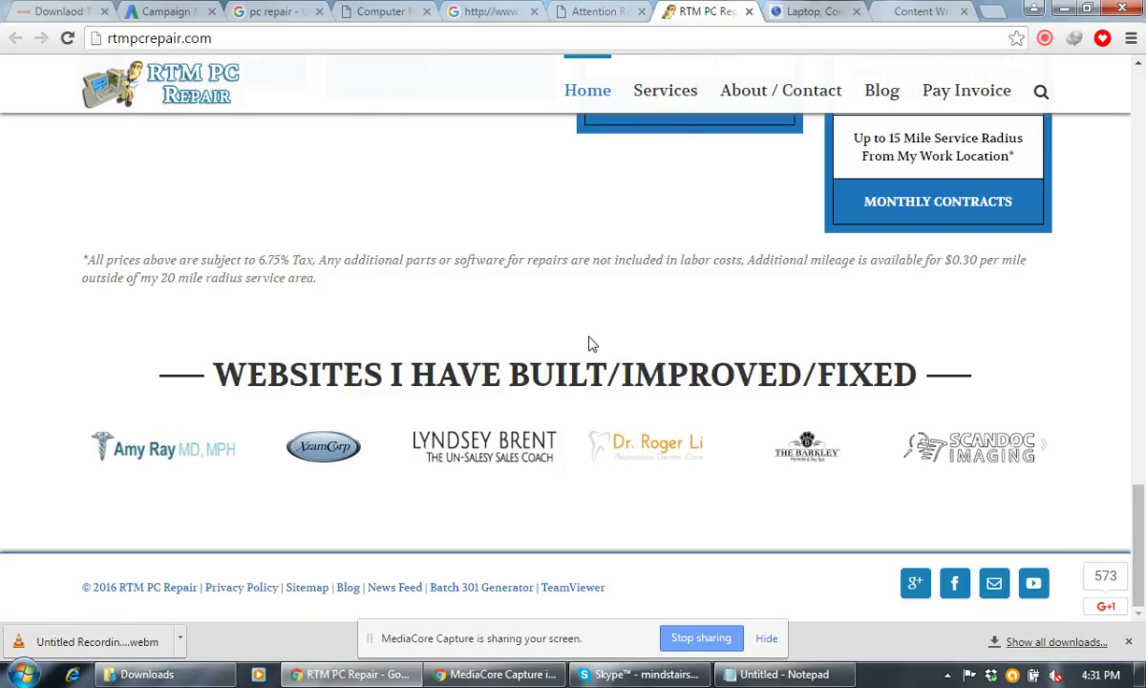
pyautogui.scroll(10, 590, 343)
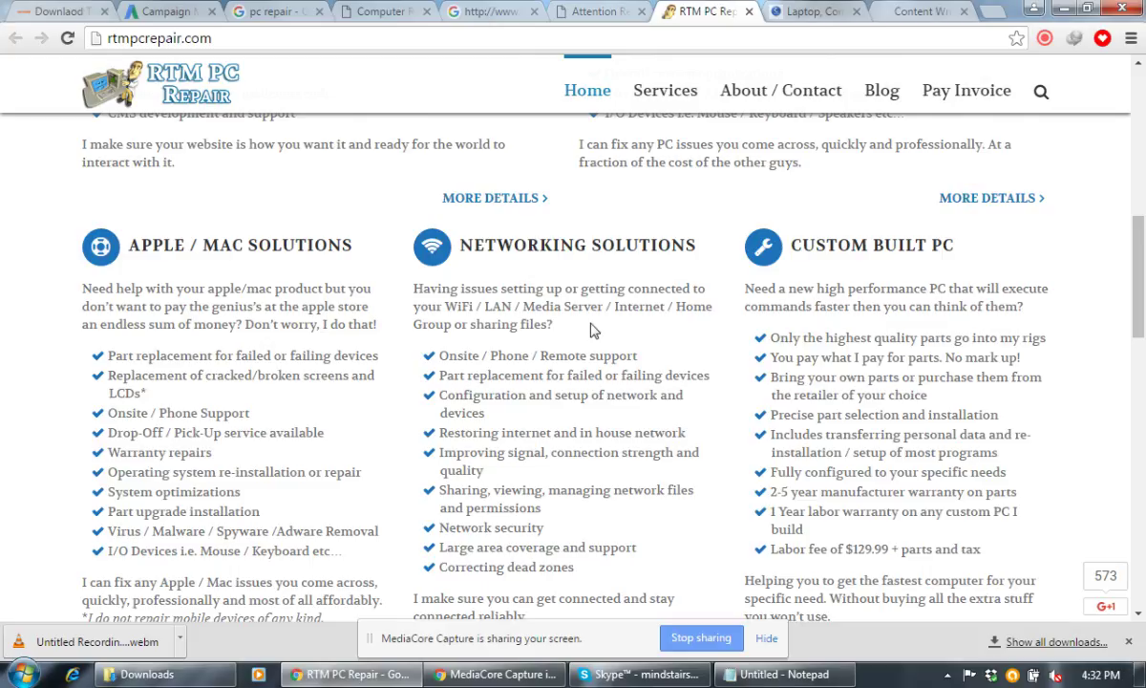
# Review the PC Repair Center site's offers, customer reviews and footer, close it, and return to the RTM PC Repair page
pyautogui.click(774, 10)
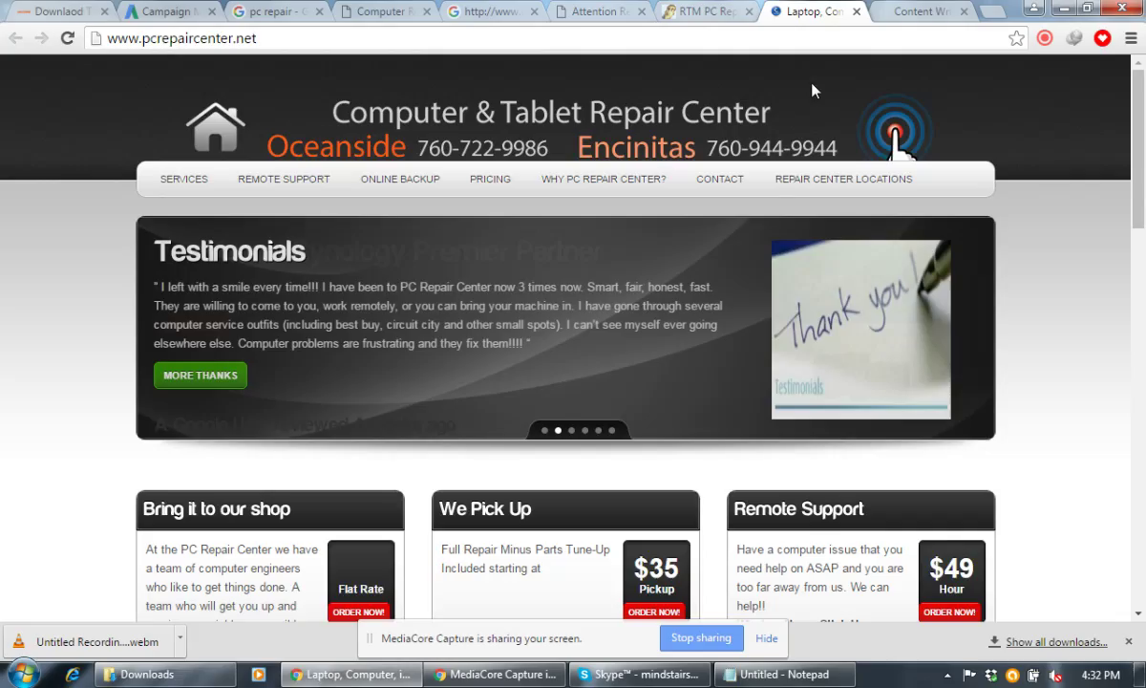
pyautogui.scroll(-4, 1039, 347)
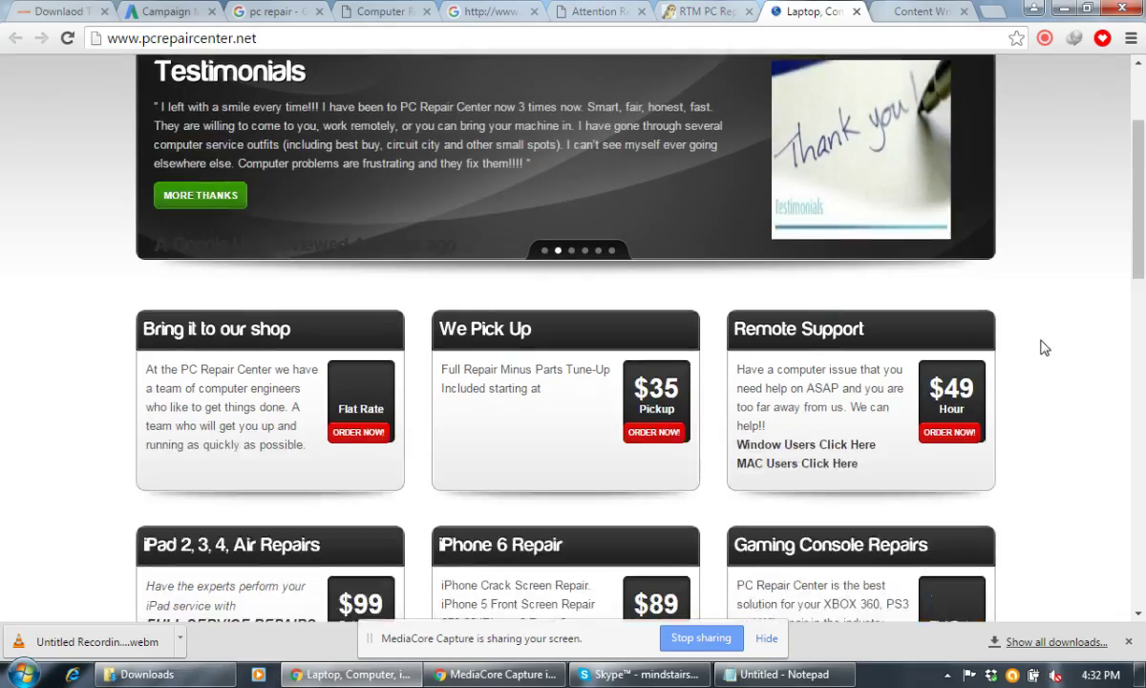
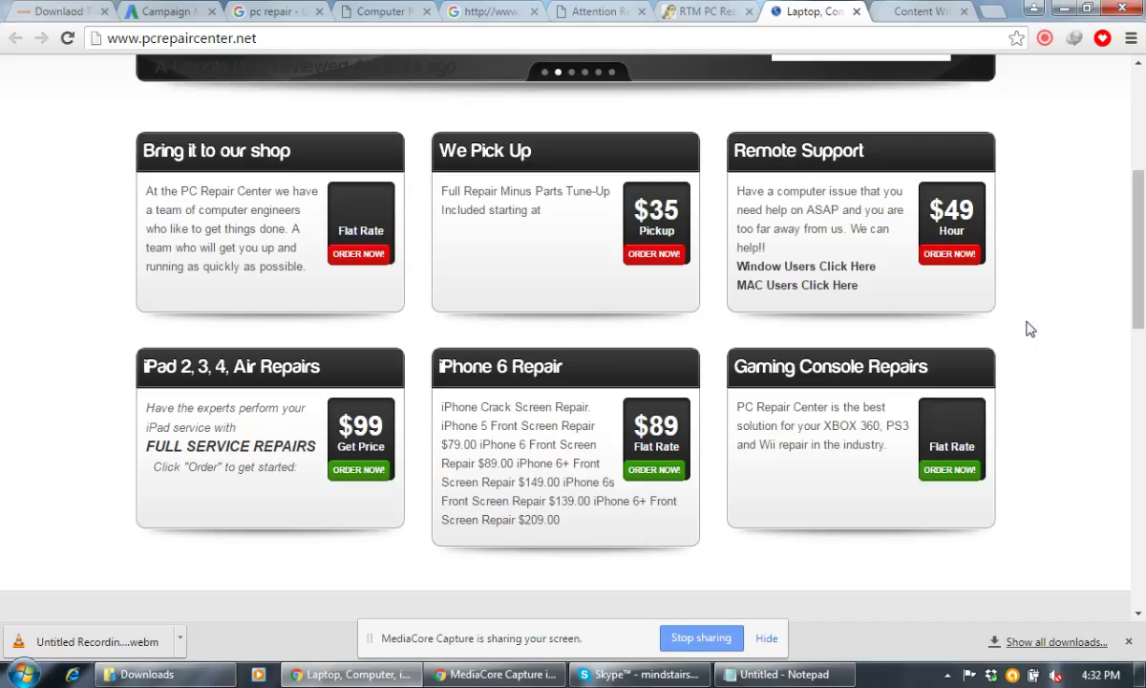
pyautogui.scroll(4, 1030, 328)
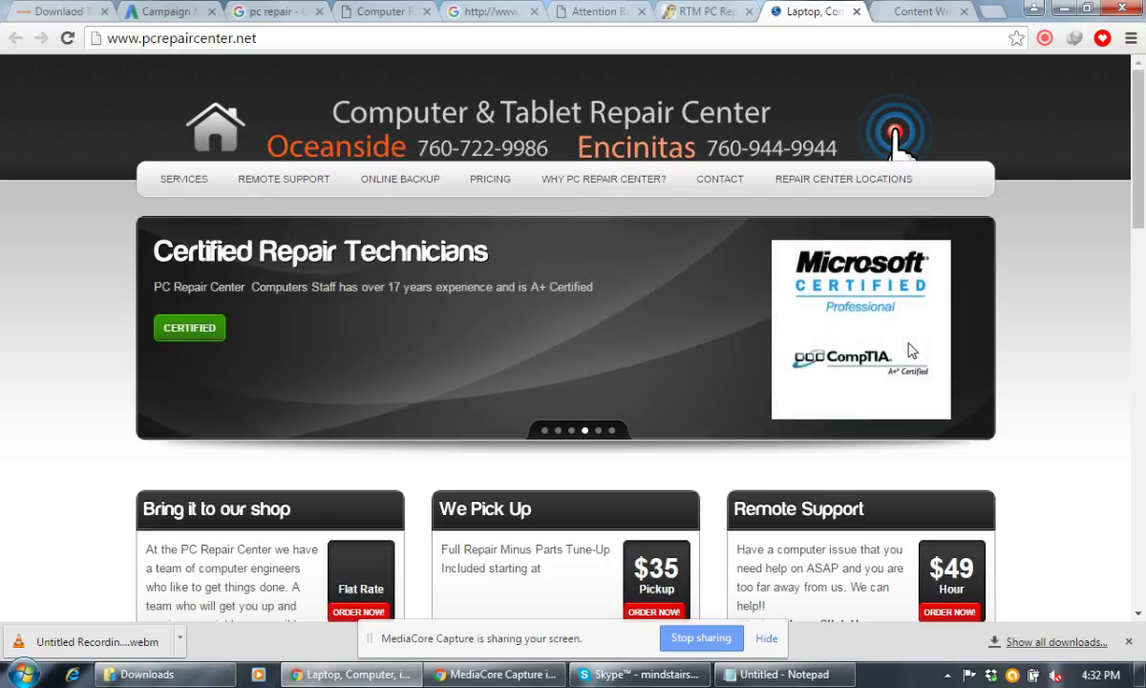
pyautogui.scroll(-5, 909, 351)
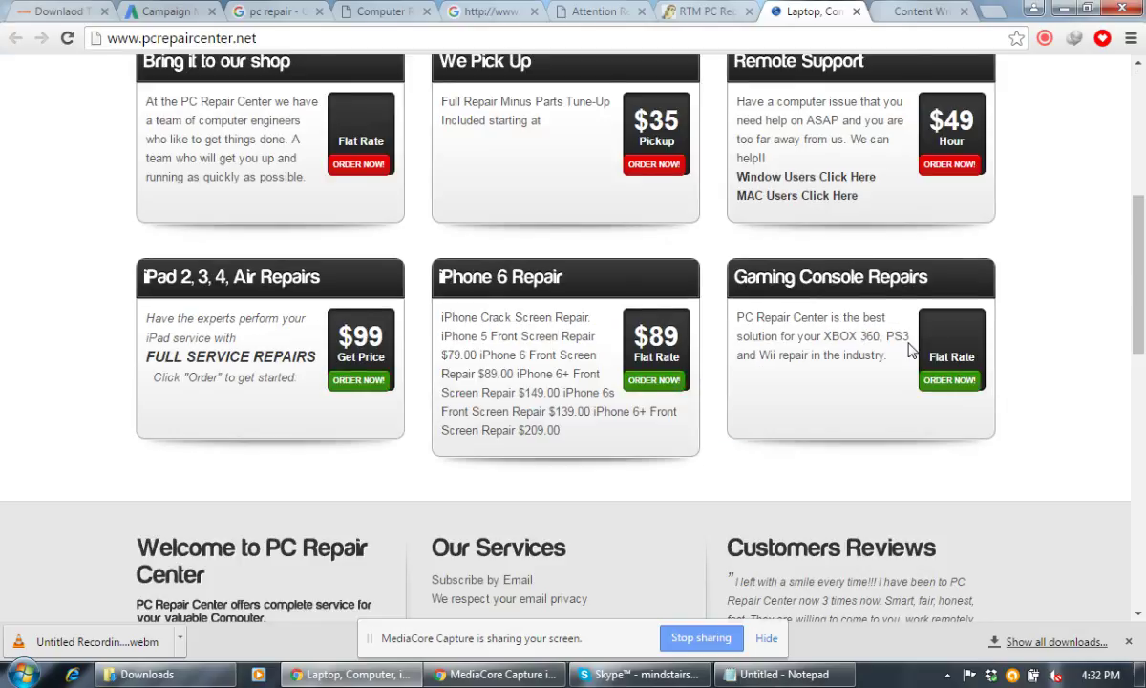
pyautogui.scroll(-4, 909, 351)
pyautogui.scroll(3, 902, 344)
pyautogui.scroll(-3, 893, 330)
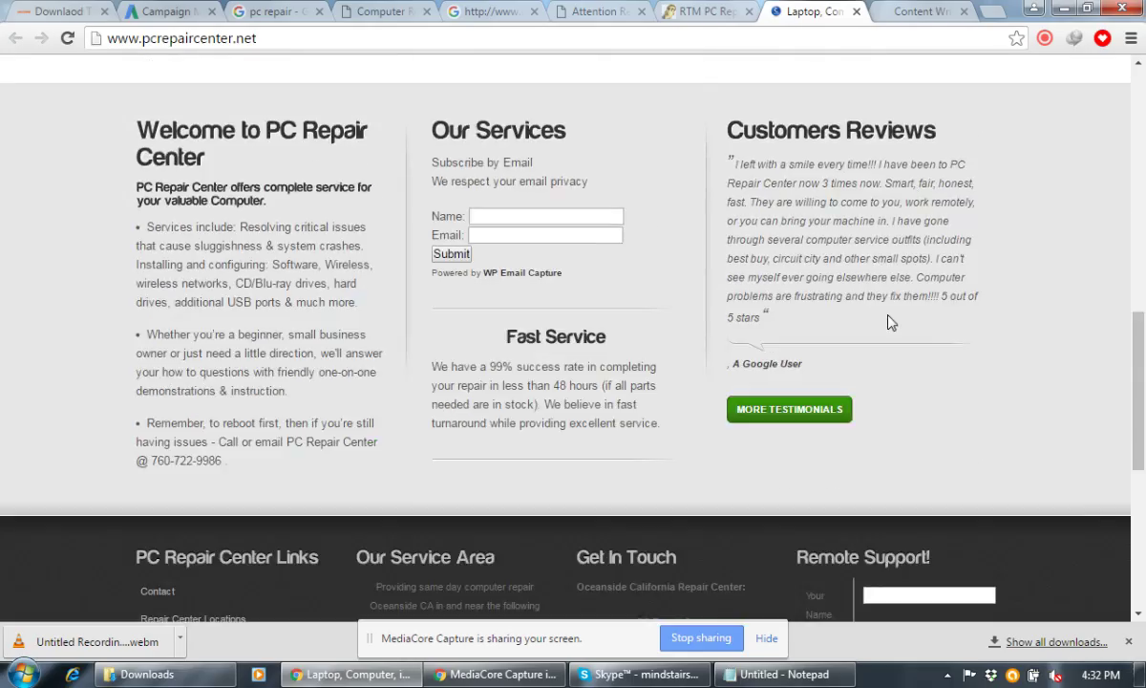
pyautogui.scroll(-5, 887, 321)
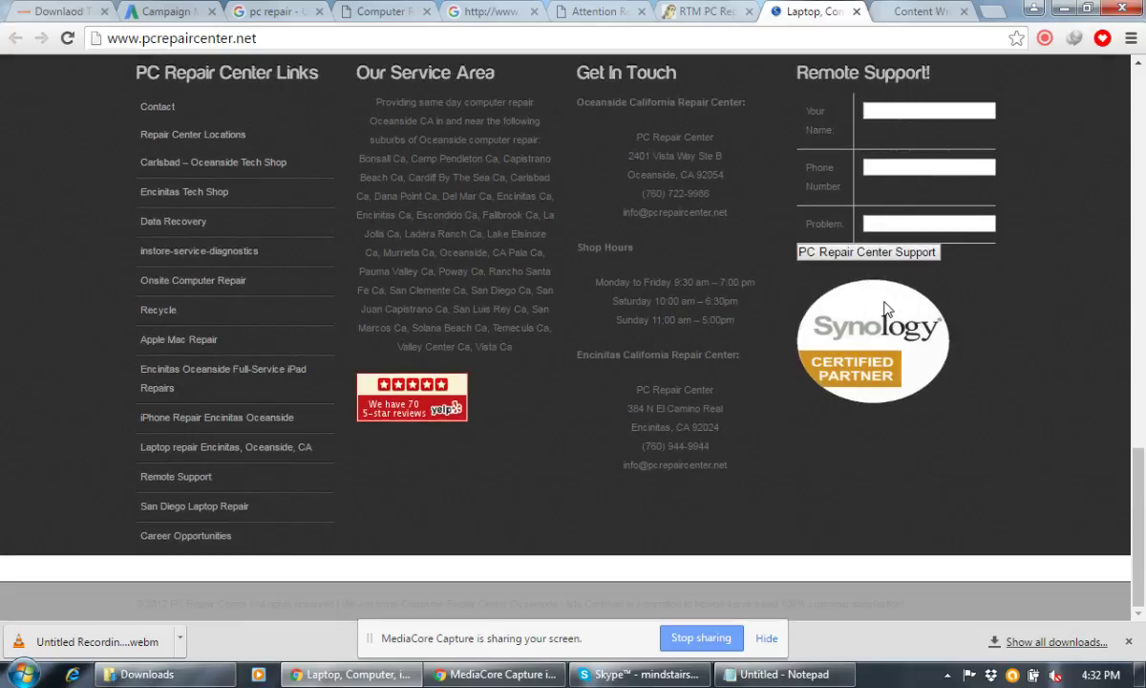
pyautogui.click(856, 12)
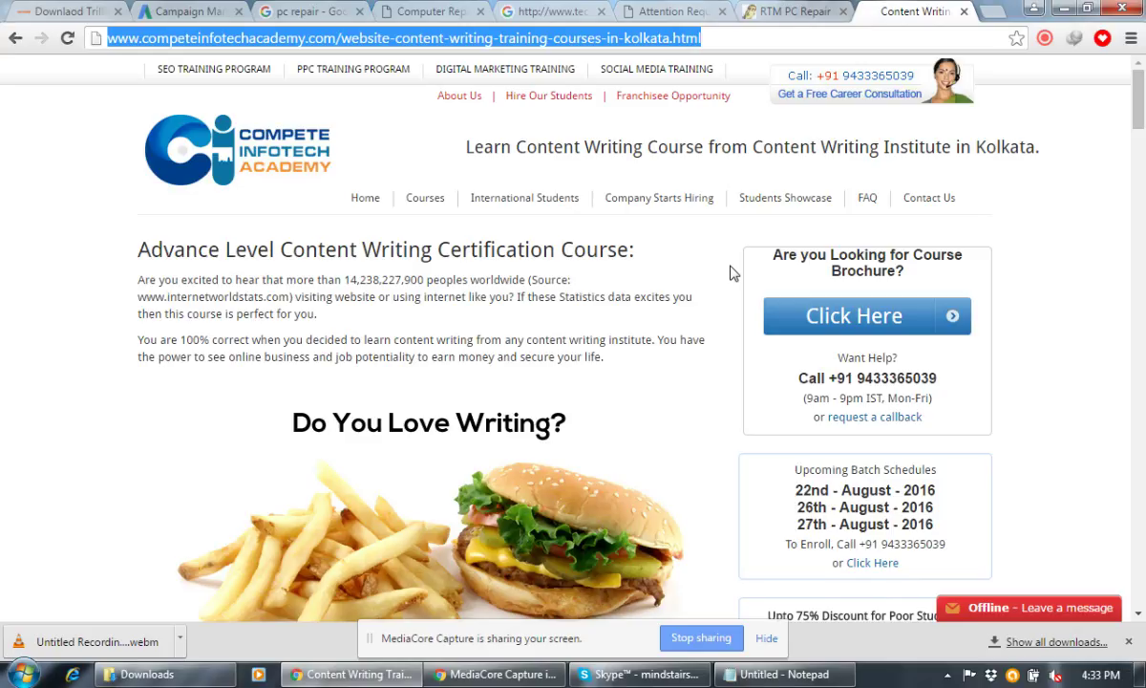
pyautogui.click(755, 12)
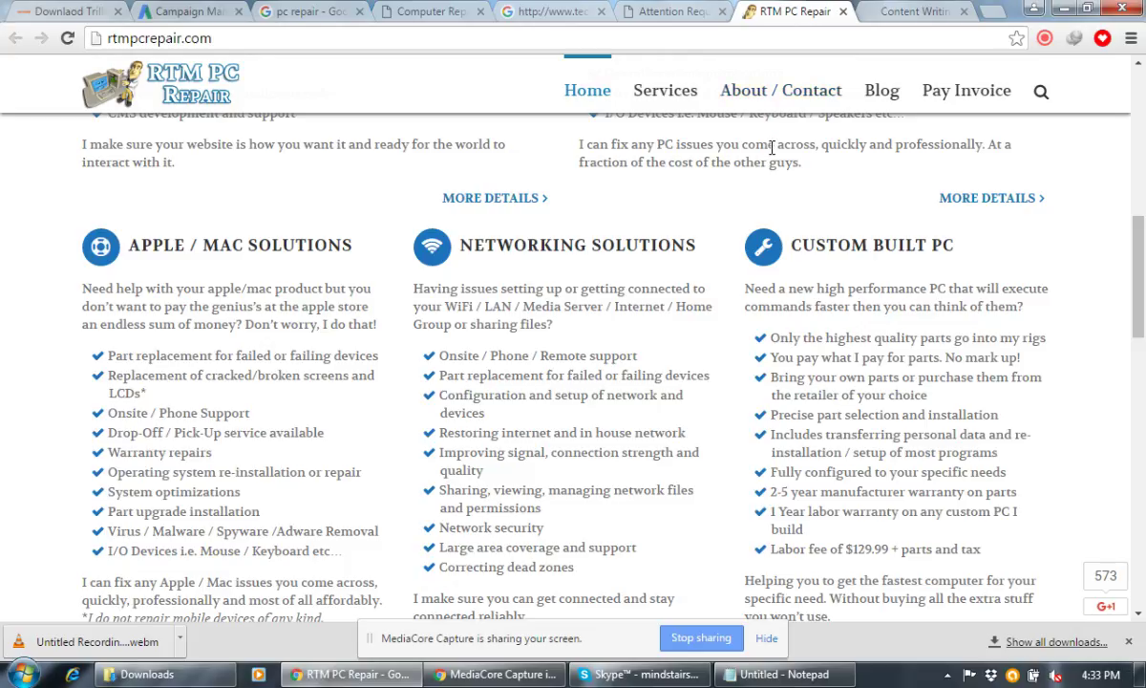
# Bookmark the RTM PC Repair page on the bookmarks bar after viewing its pricing section, and close the page
pyautogui.scroll(-4, 772, 148)
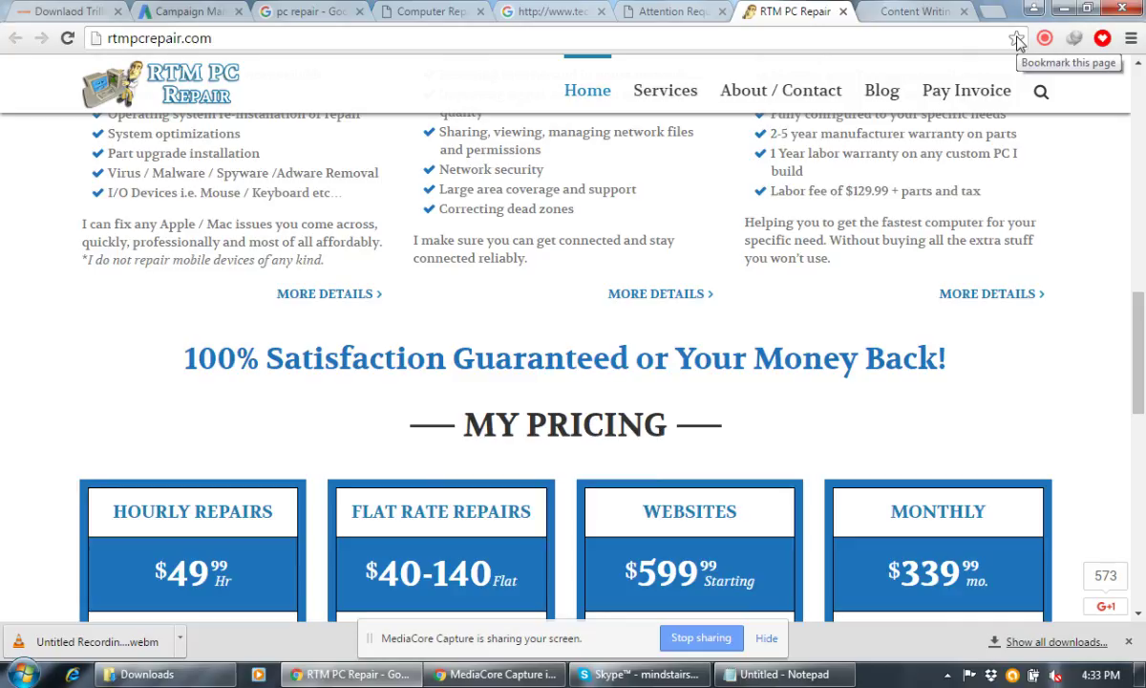
pyautogui.hotkey('ctrl', 'd')
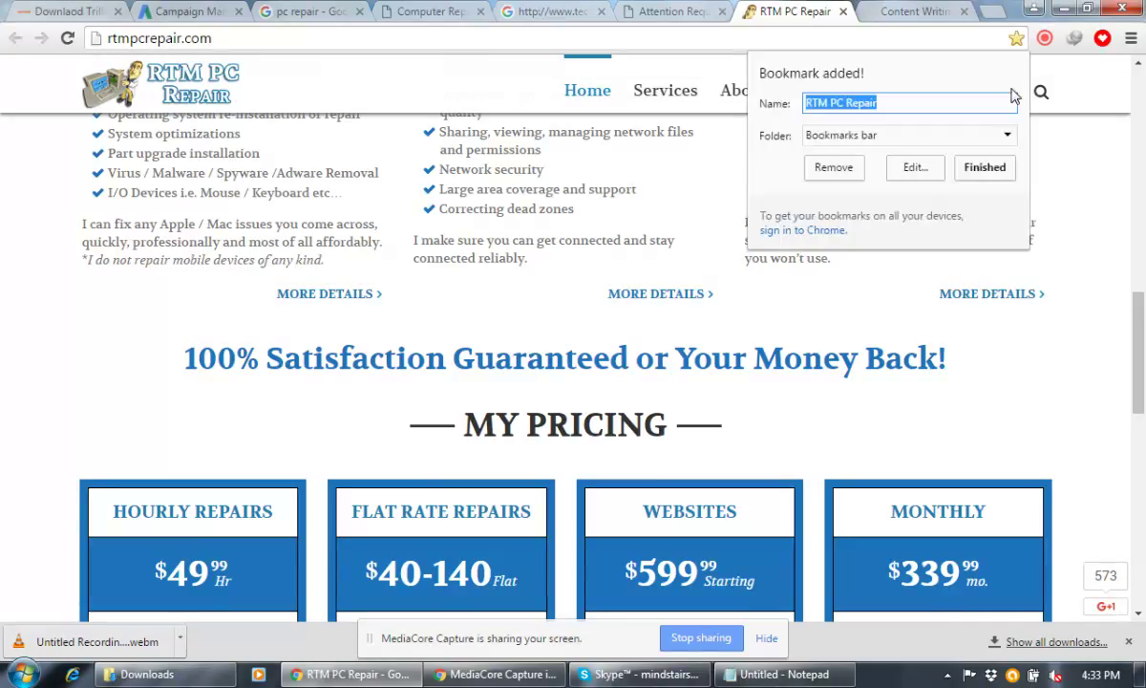
pyautogui.click(984, 167)
pyautogui.click(842, 12)
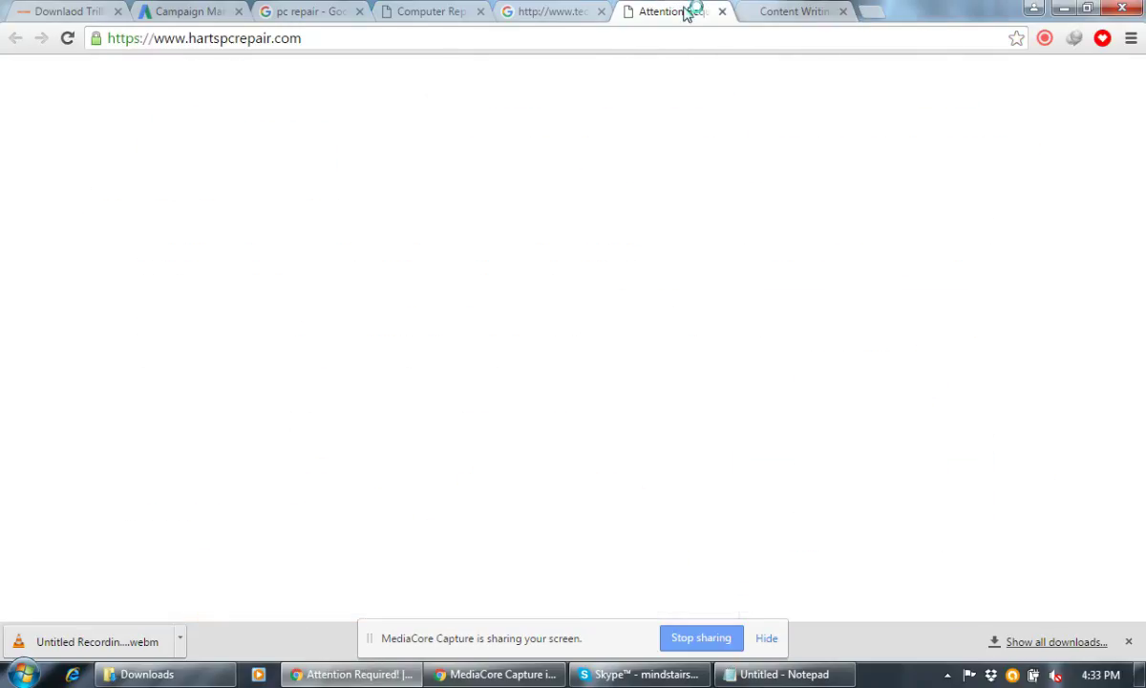
# Try to pass the store-front image check for hartspcrepair.com by choosing four images, and dismiss the resulting alert
pyautogui.click(300, 232)
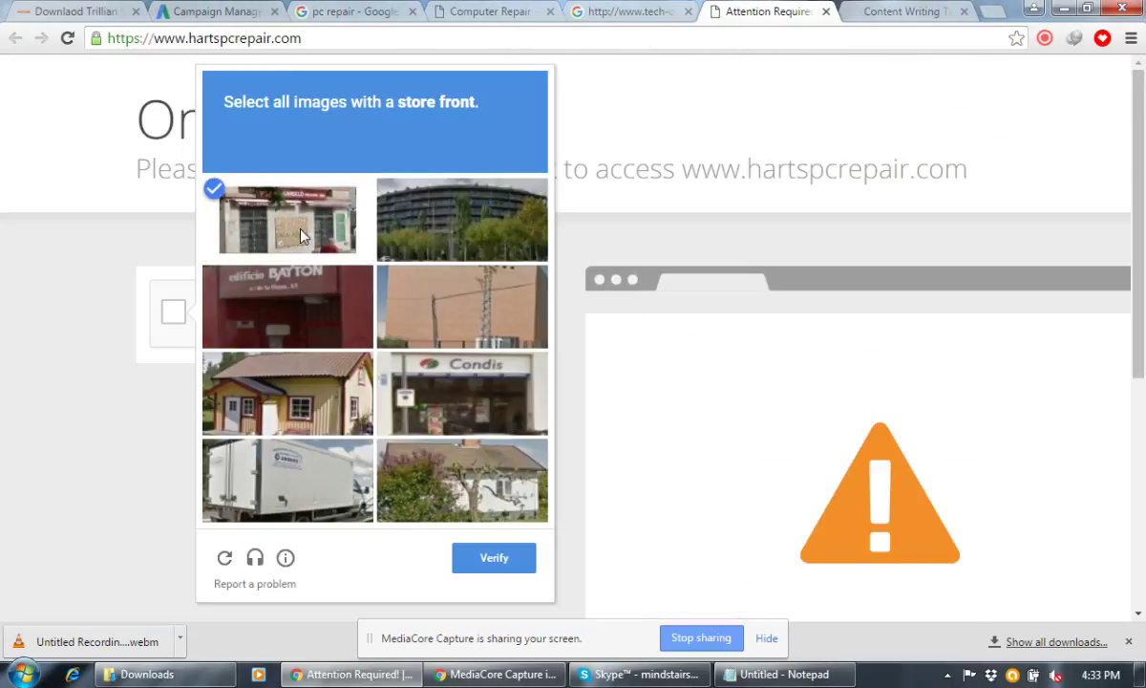
pyautogui.click(449, 391)
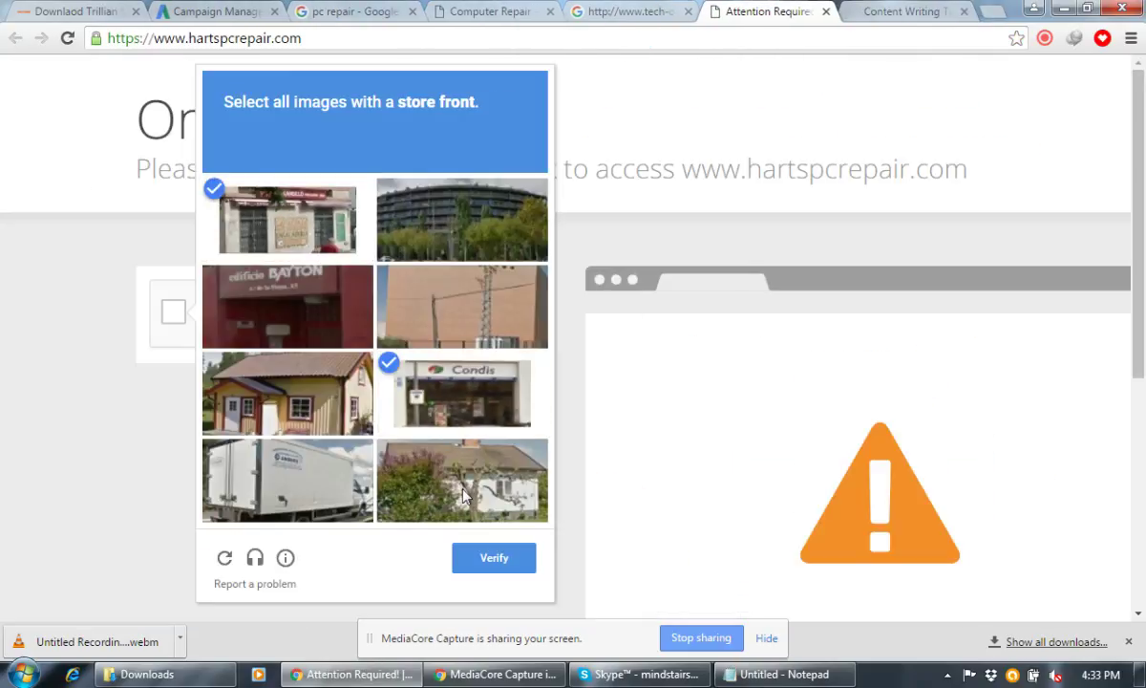
pyautogui.click(337, 408)
pyautogui.click(297, 325)
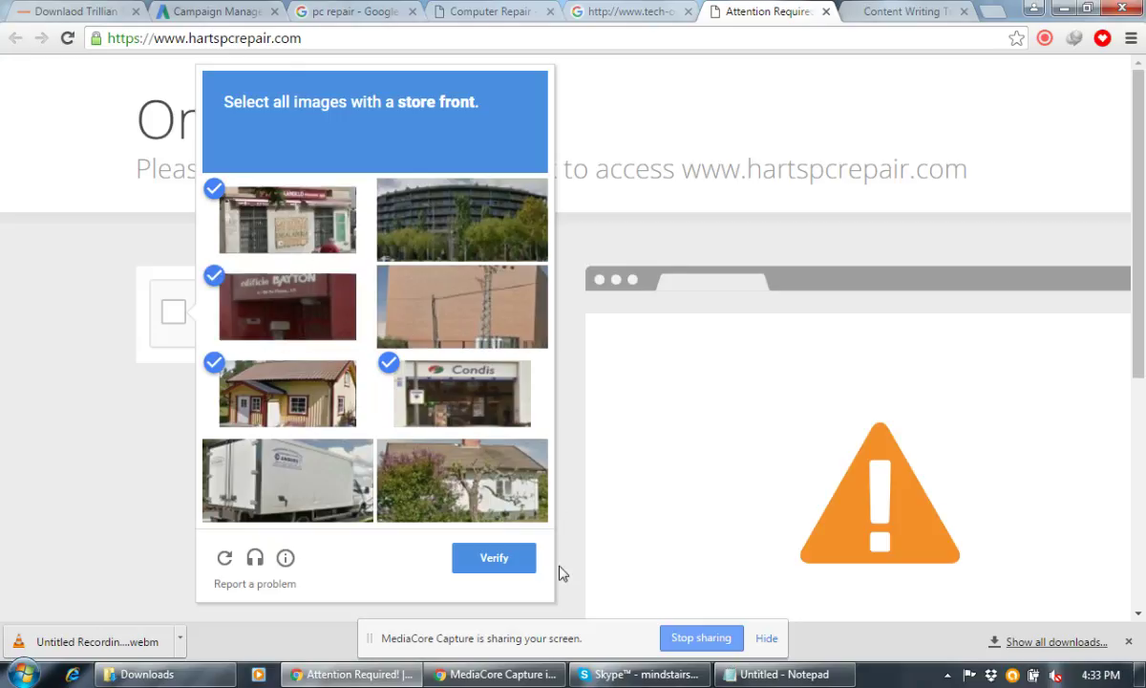
pyautogui.click(487, 565)
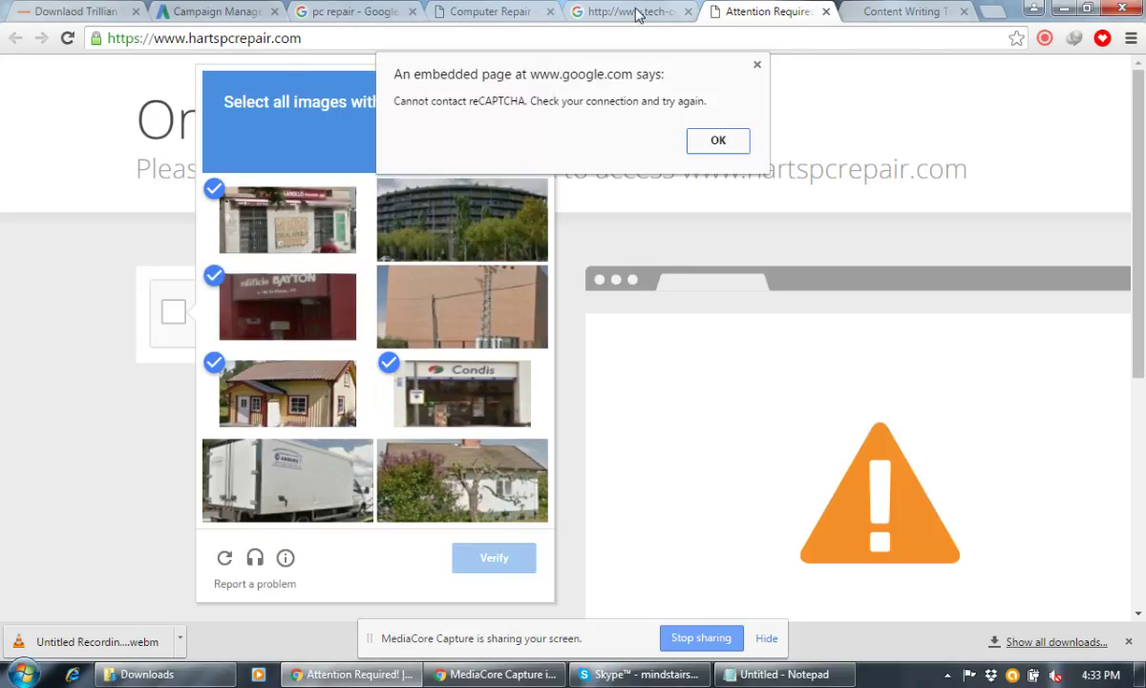
pyautogui.click(721, 145)
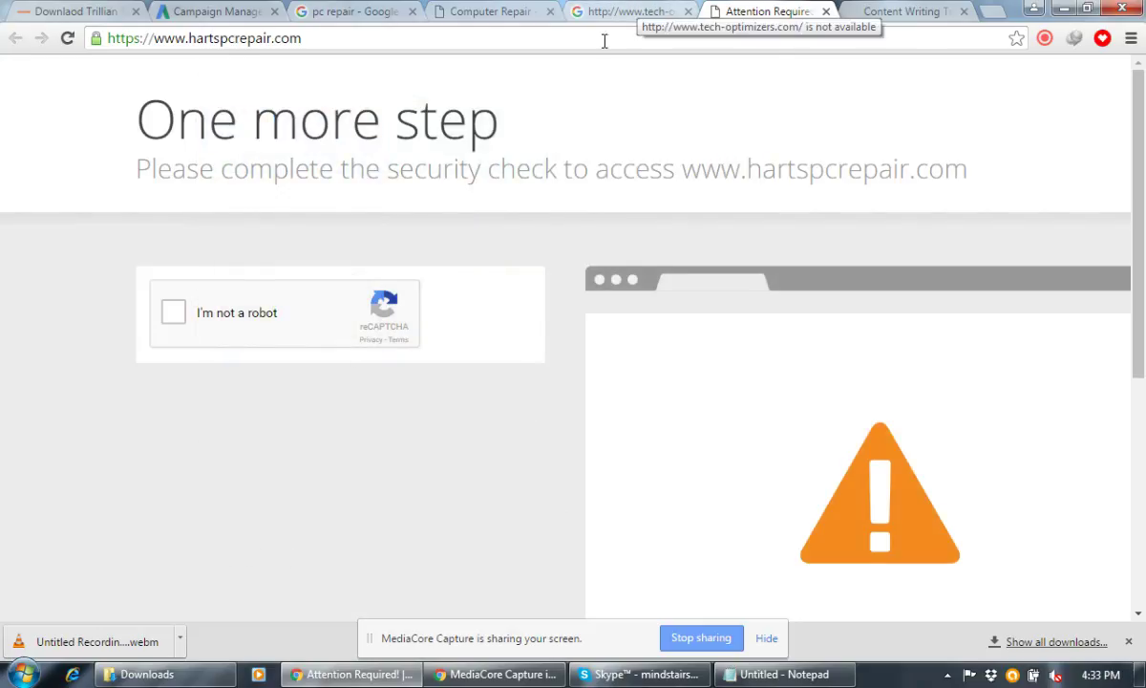
# Reload the tech-optimizers.com page, and look through the A+ Computer Repair page to open its Mac Repair service
pyautogui.click(615, 11)
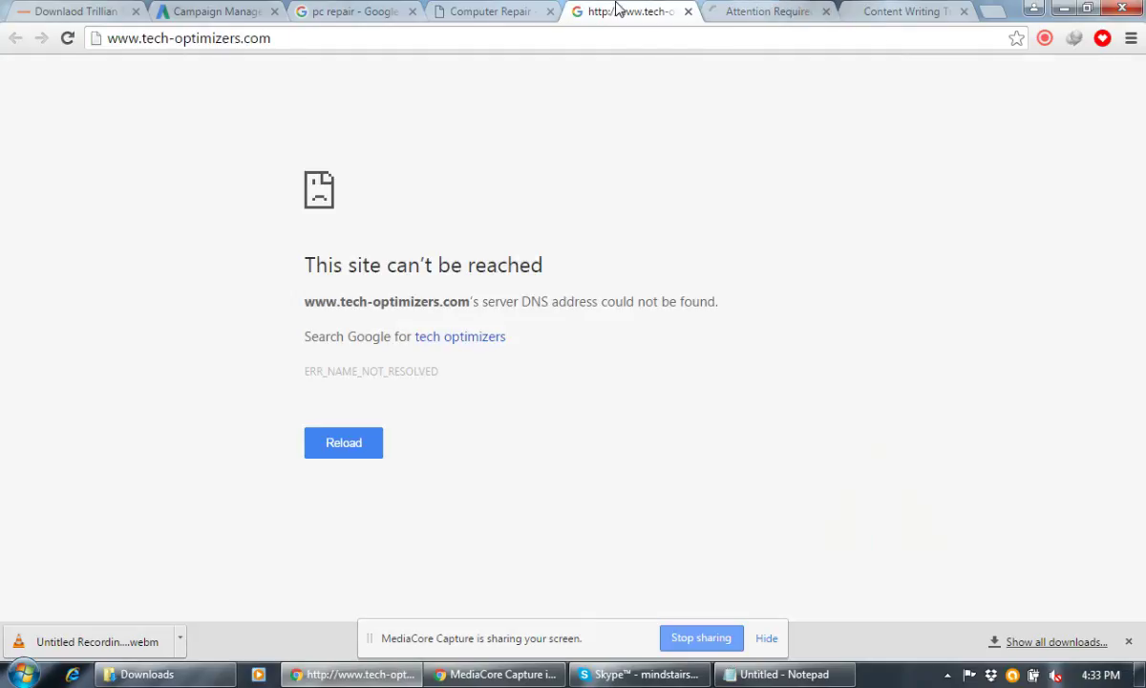
pyautogui.click(67, 38)
pyautogui.click(501, 10)
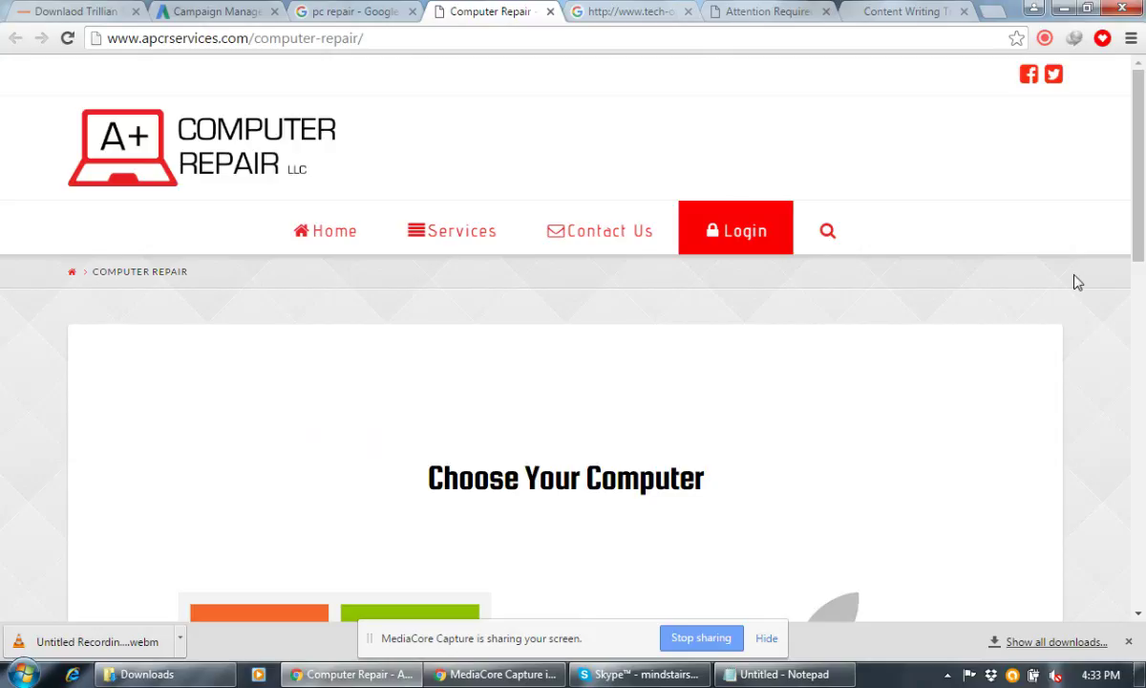
pyautogui.scroll(-4, 1002, 282)
pyautogui.scroll(-4, 1077, 282)
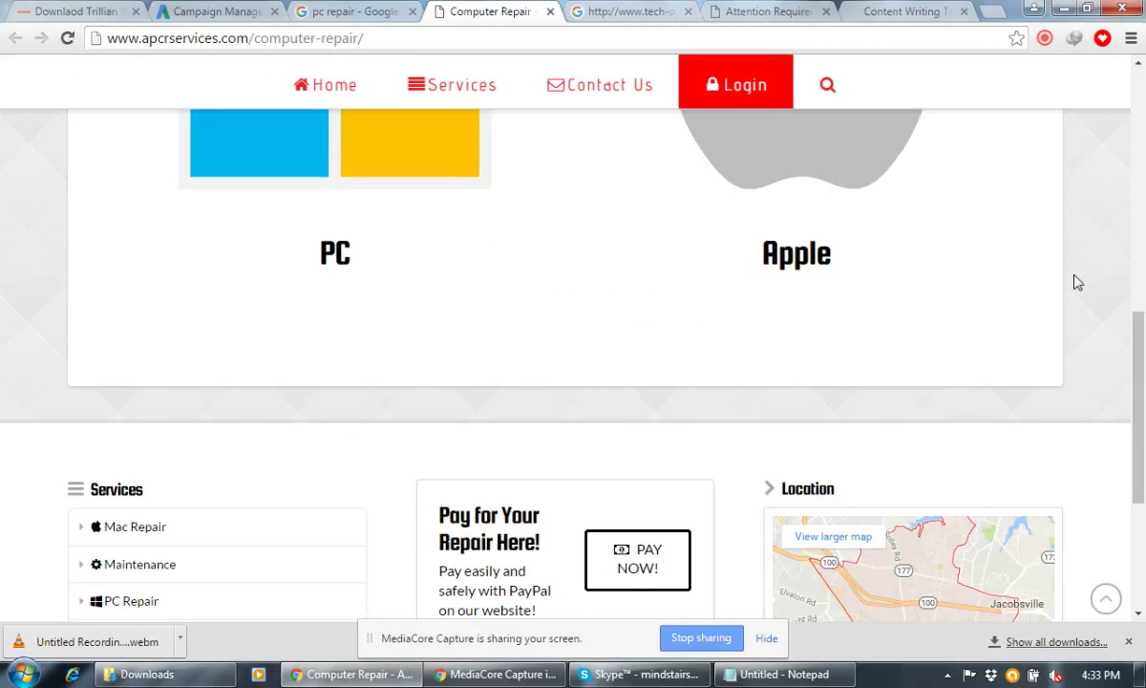
pyautogui.scroll(-3, 1077, 281)
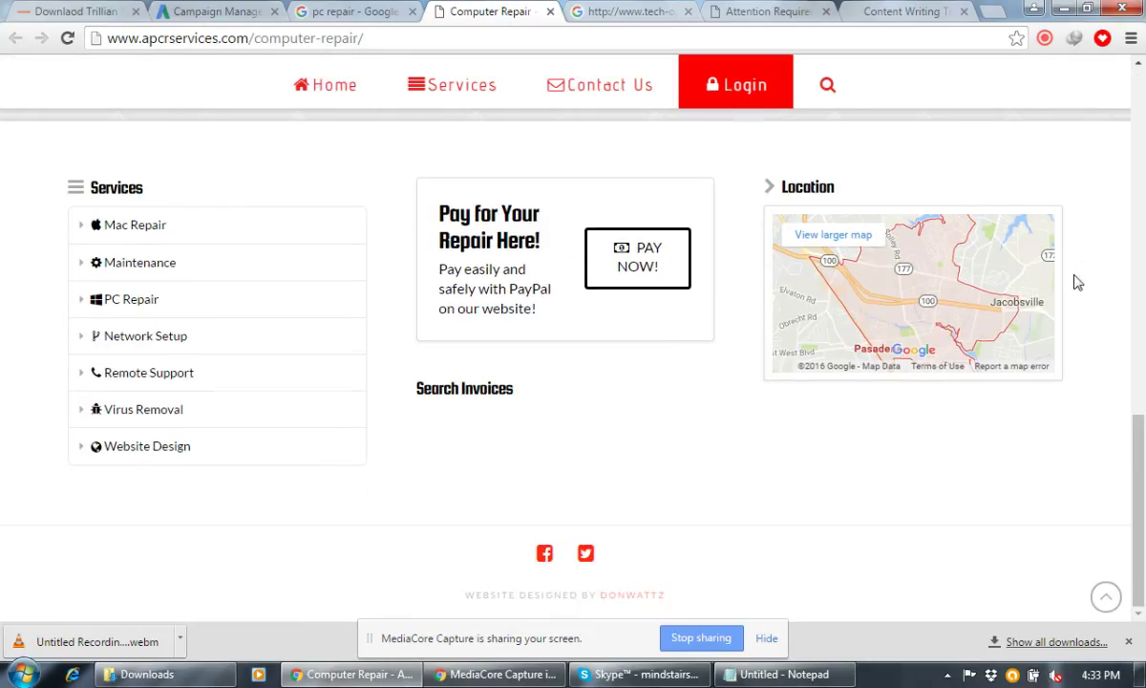
pyautogui.scroll(2, 1074, 282)
pyautogui.click(134, 404)
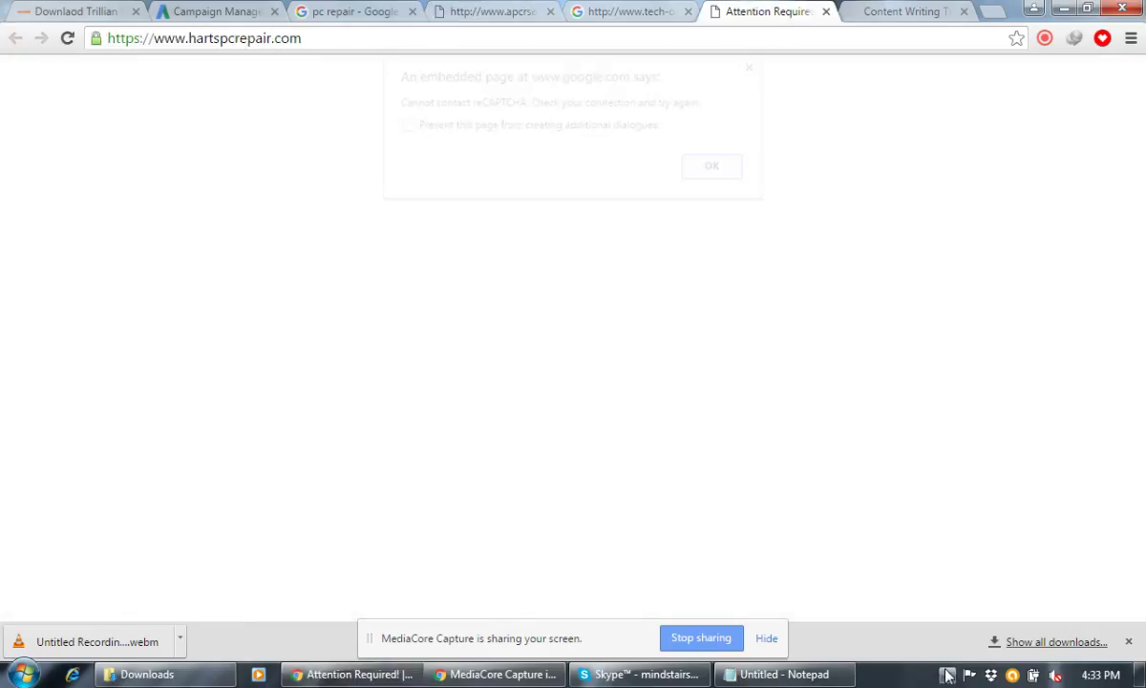
# Connect the computer to the REGUSNETWIFI wireless network and dismiss the reCAPTCHA connection alert
pyautogui.click(948, 674)
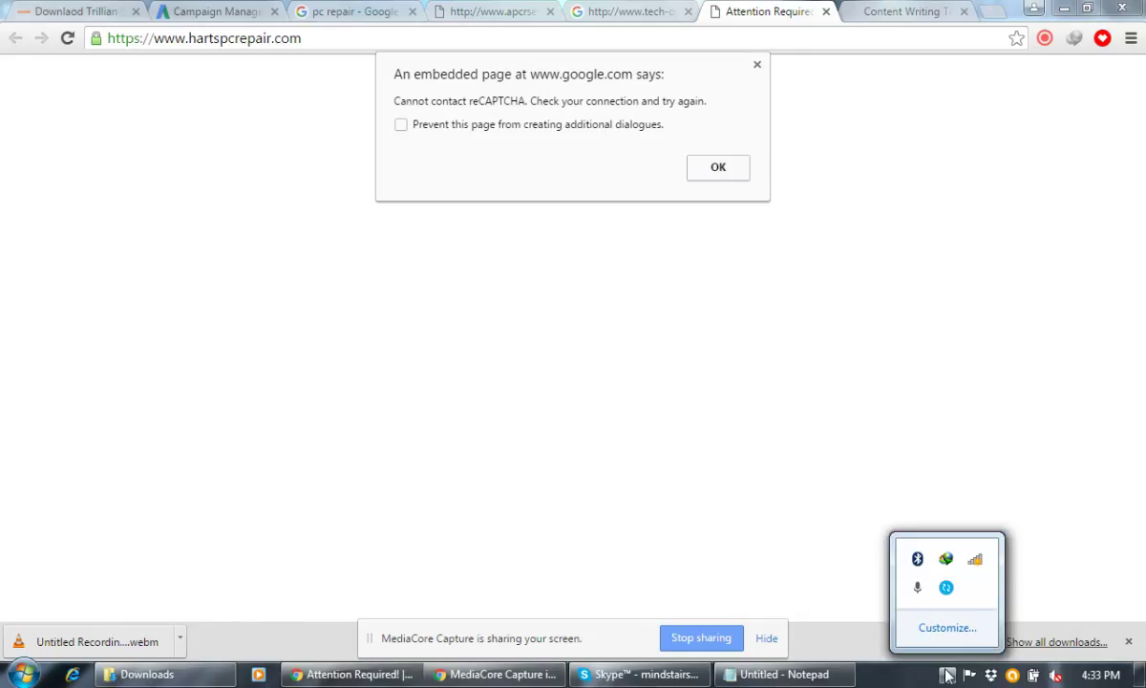
pyautogui.click(975, 562)
pyautogui.click(945, 303)
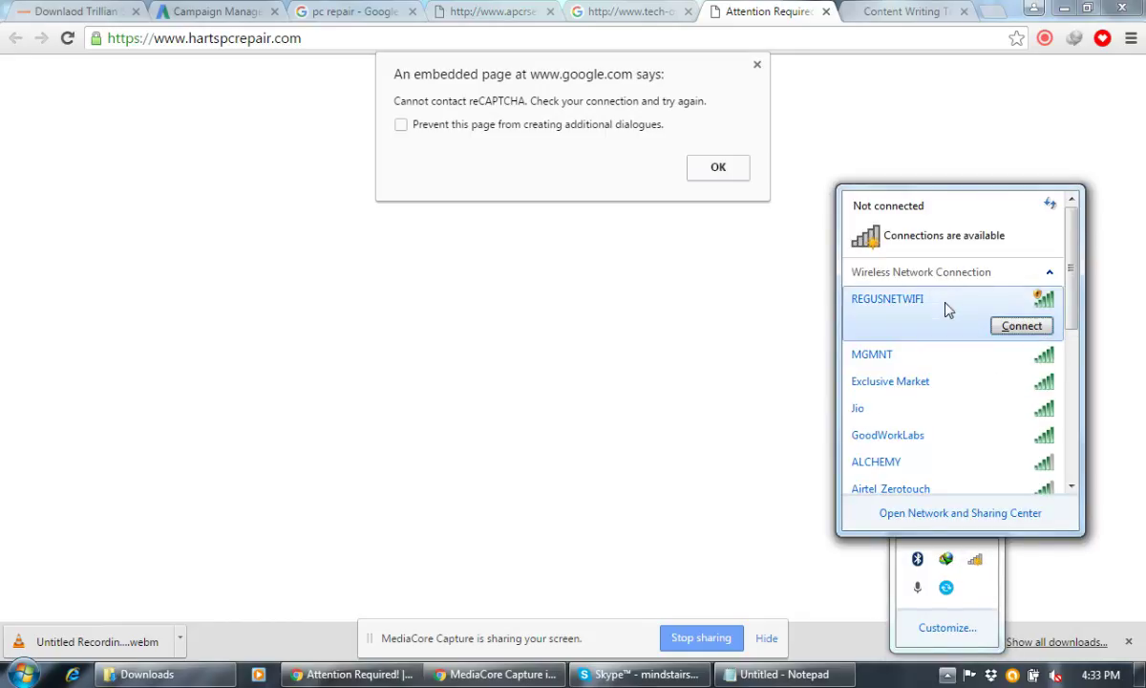
pyautogui.click(1026, 325)
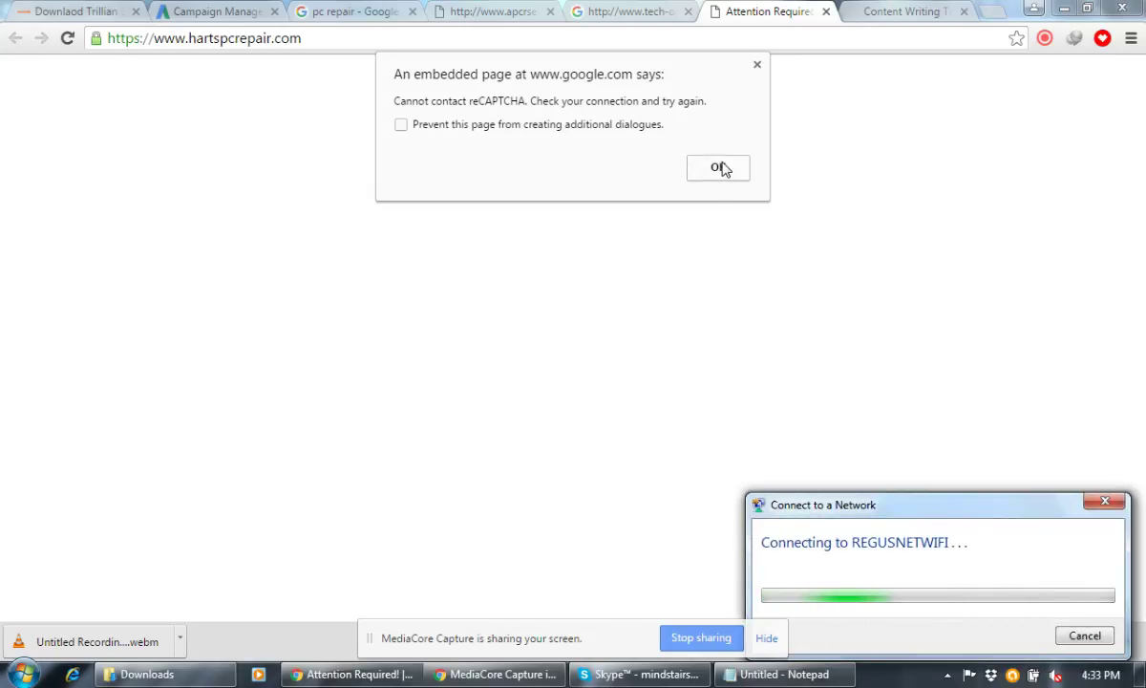
pyautogui.click(721, 172)
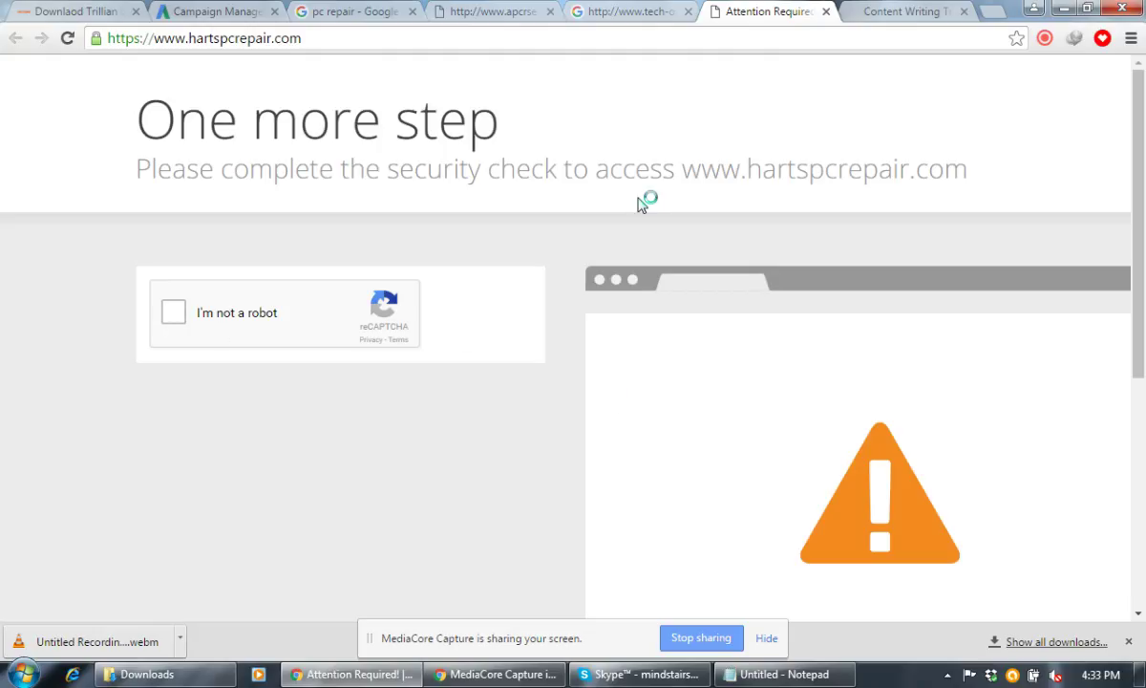
# Reload the tech-optimizers.com page and the Mac Repair page of apcrservices.com
pyautogui.click(629, 13)
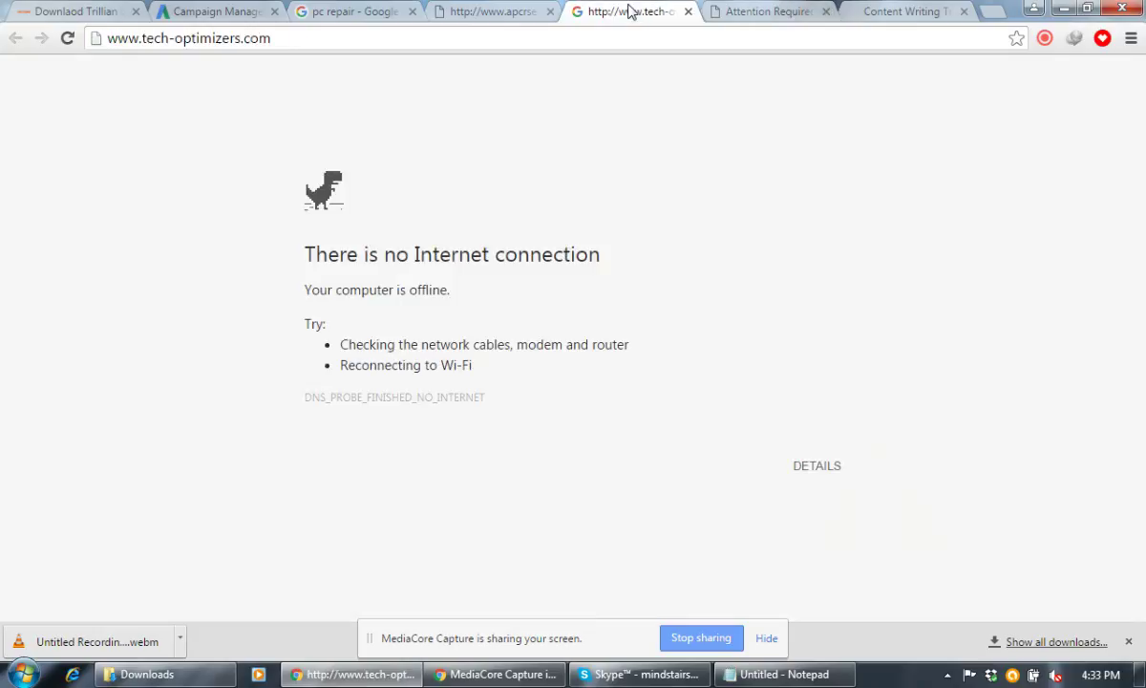
pyautogui.click(67, 38)
pyautogui.click(469, 11)
pyautogui.click(67, 39)
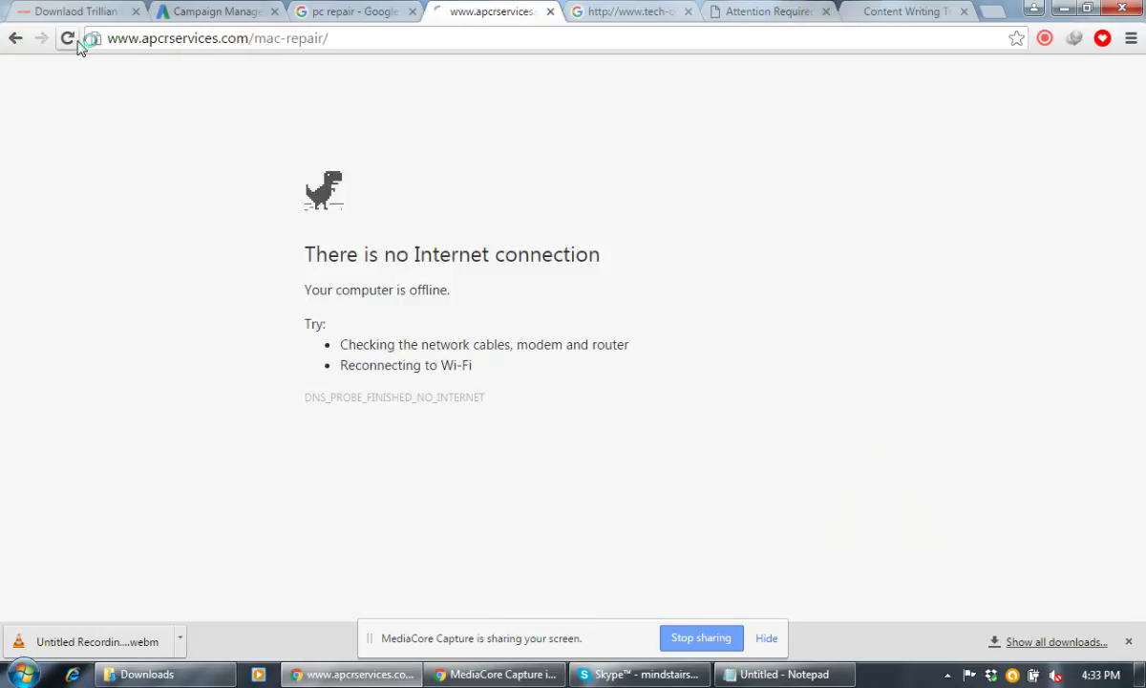
# From the Google results for pc repair, open Computer Repair Flowchart and Steves Computer Repair Portland in new tabs
pyautogui.click(354, 11)
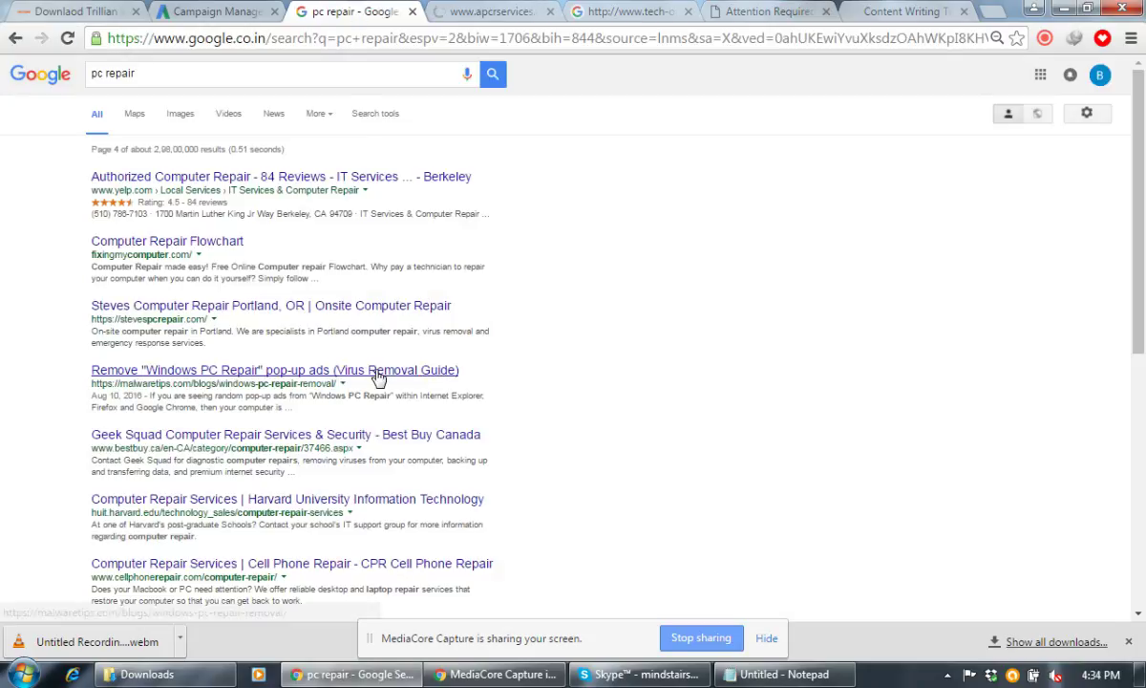
pyautogui.rightClick(198, 240)
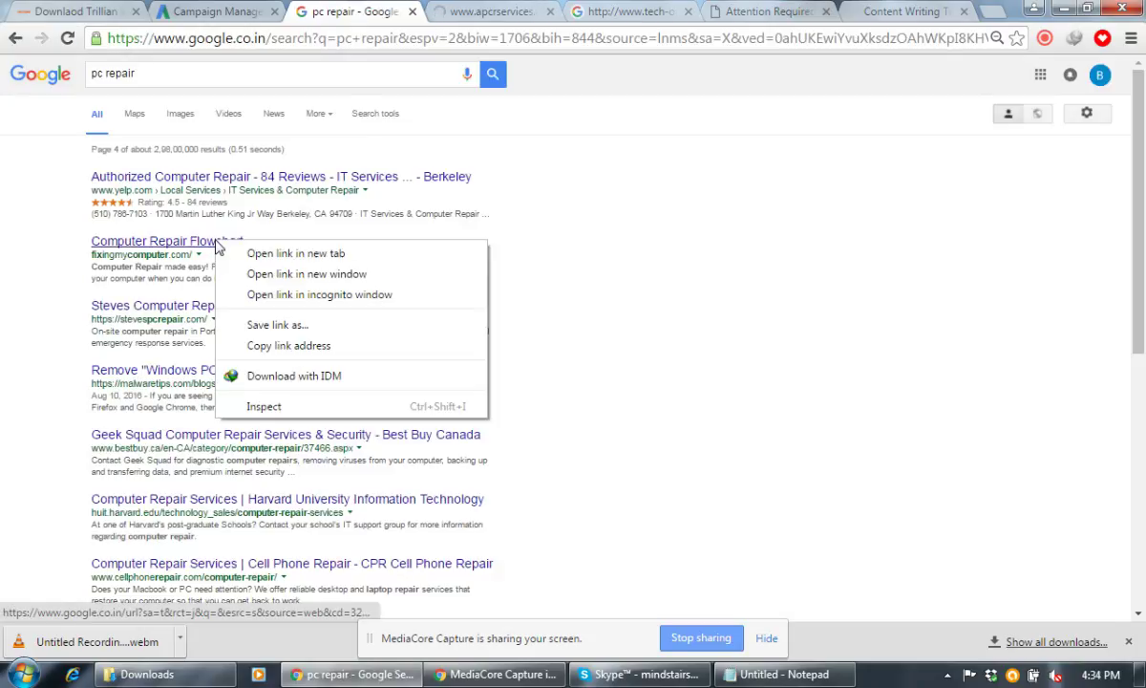
pyautogui.click(267, 253)
pyautogui.rightClick(312, 304)
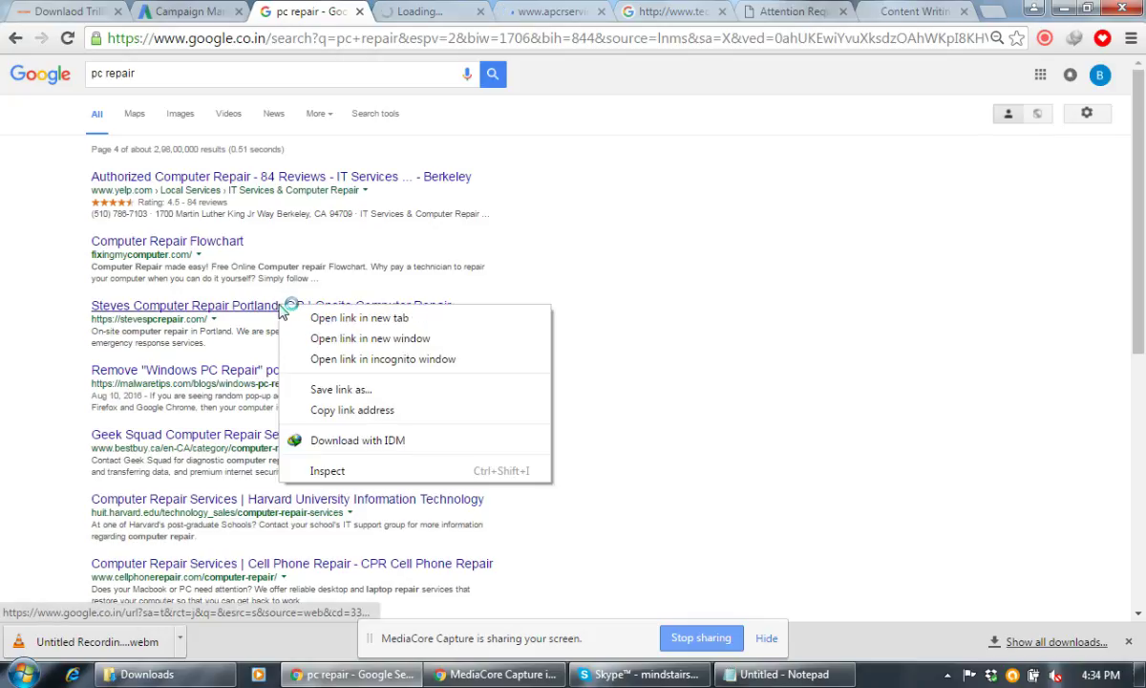
pyautogui.click(343, 322)
# Open the CPR Cell Phone Repair and Reimage PC Repair results in new tabs
pyautogui.scroll(-1, 341, 327)
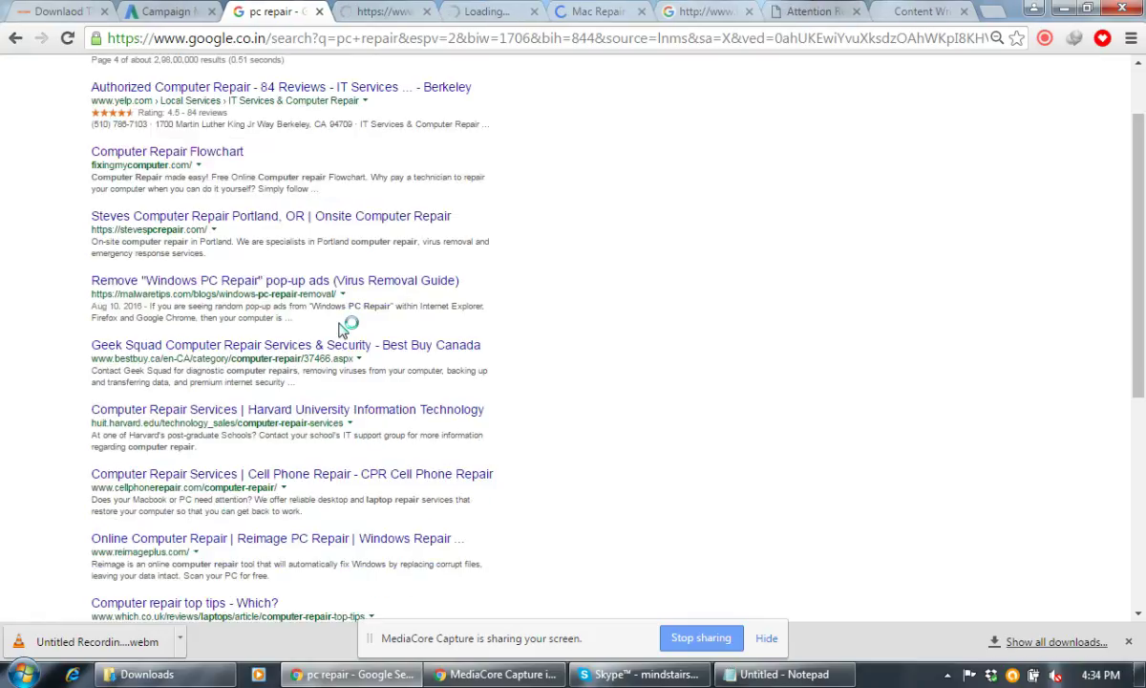
pyautogui.scroll(-1, 341, 327)
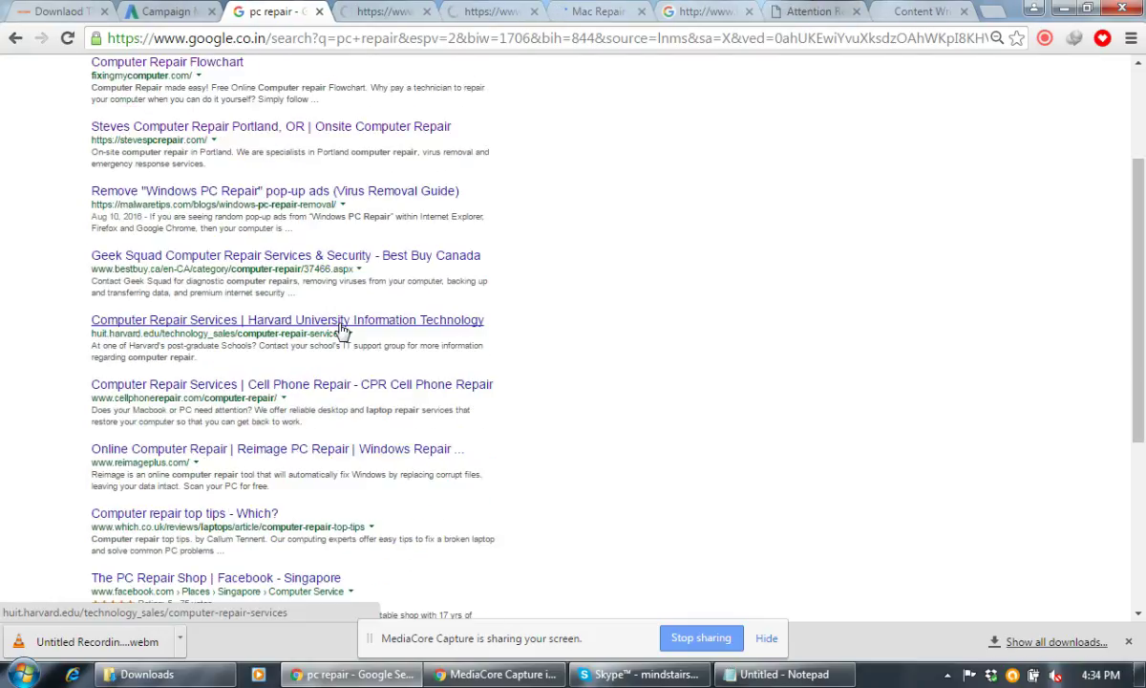
pyautogui.rightClick(308, 385)
pyautogui.click(370, 396)
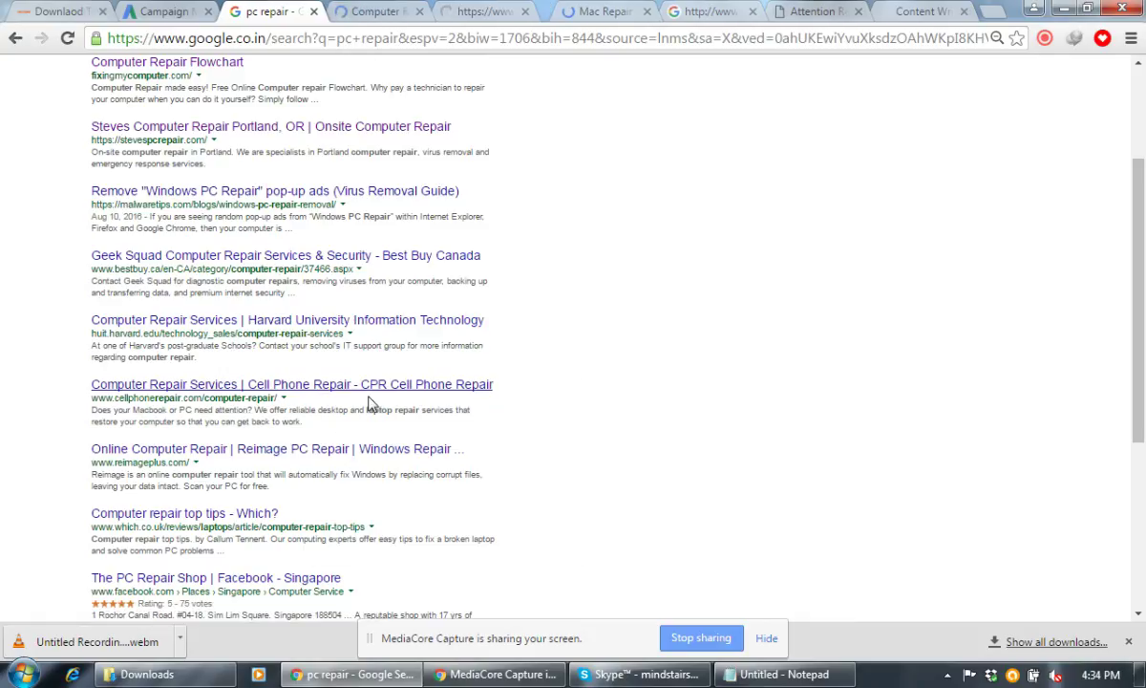
pyautogui.rightClick(348, 451)
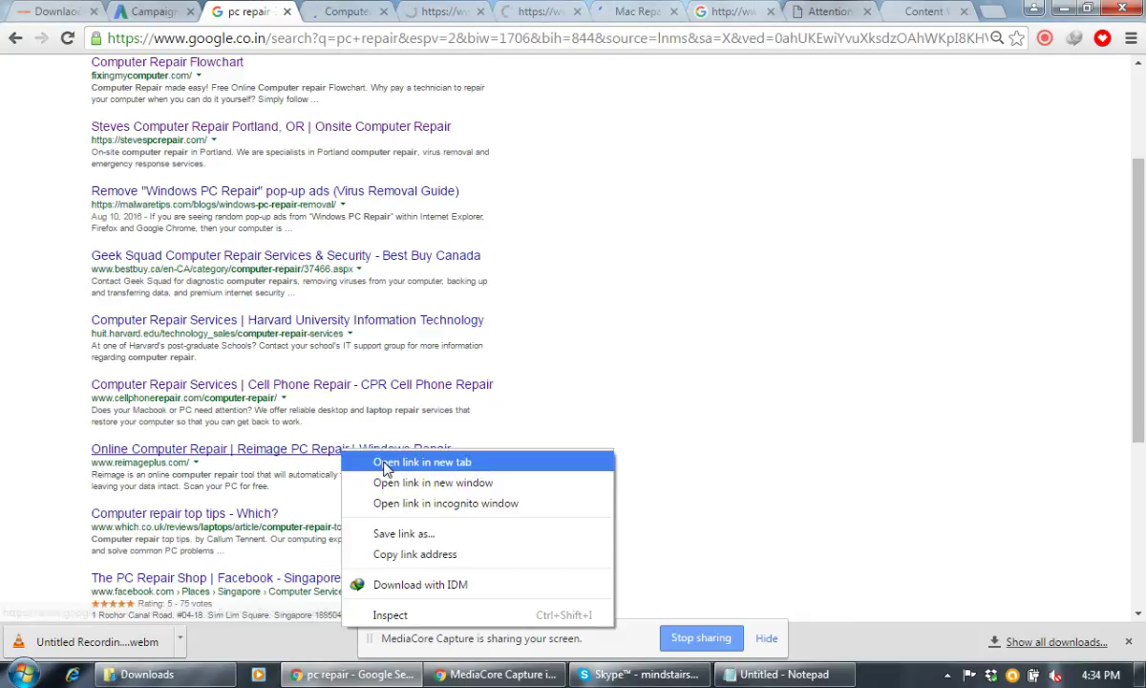
pyautogui.click(384, 465)
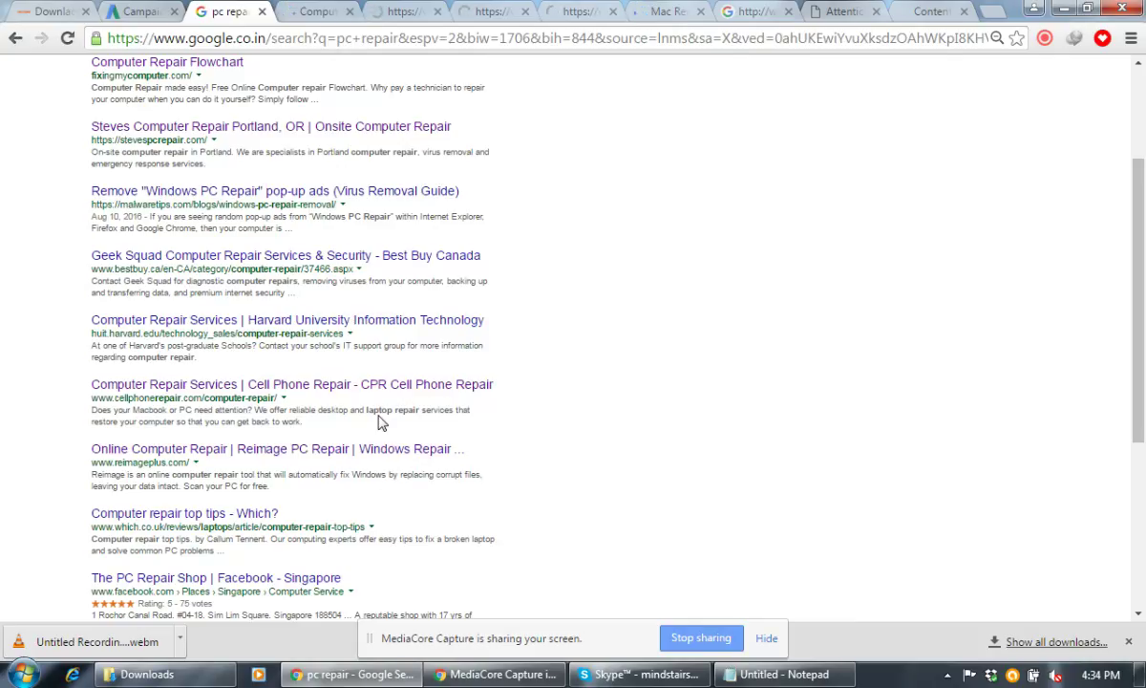
# Go to page 5 of the Google results for pc repair
pyautogui.scroll(-2, 380, 422)
pyautogui.scroll(-1, 379, 422)
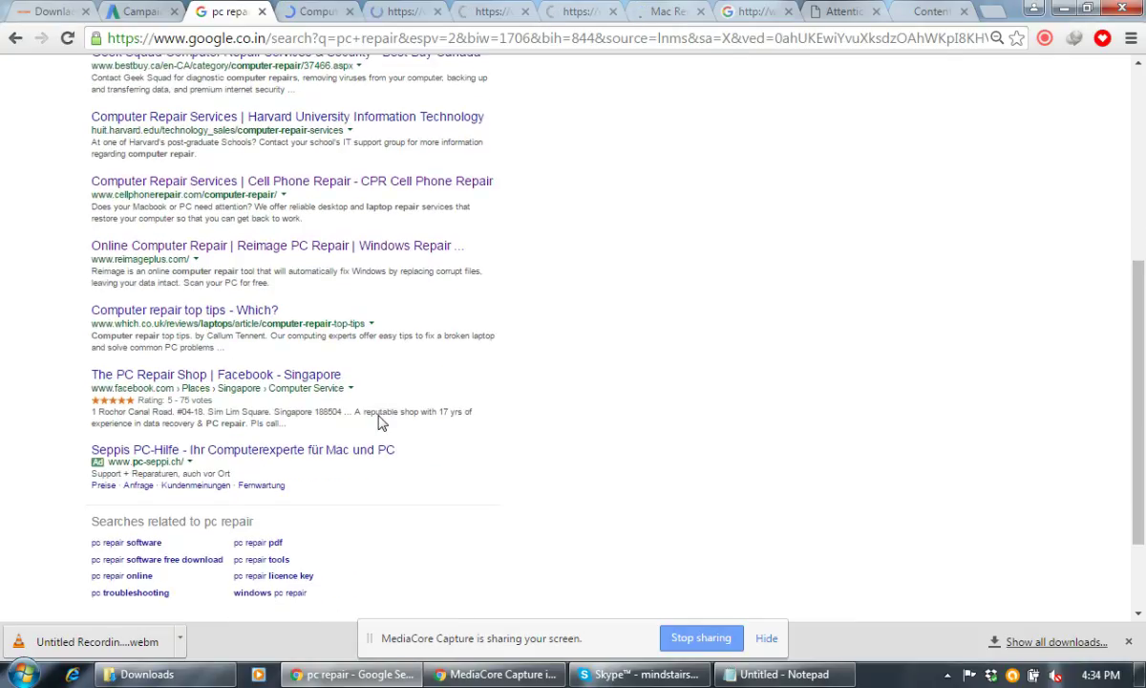
pyautogui.scroll(-2, 379, 422)
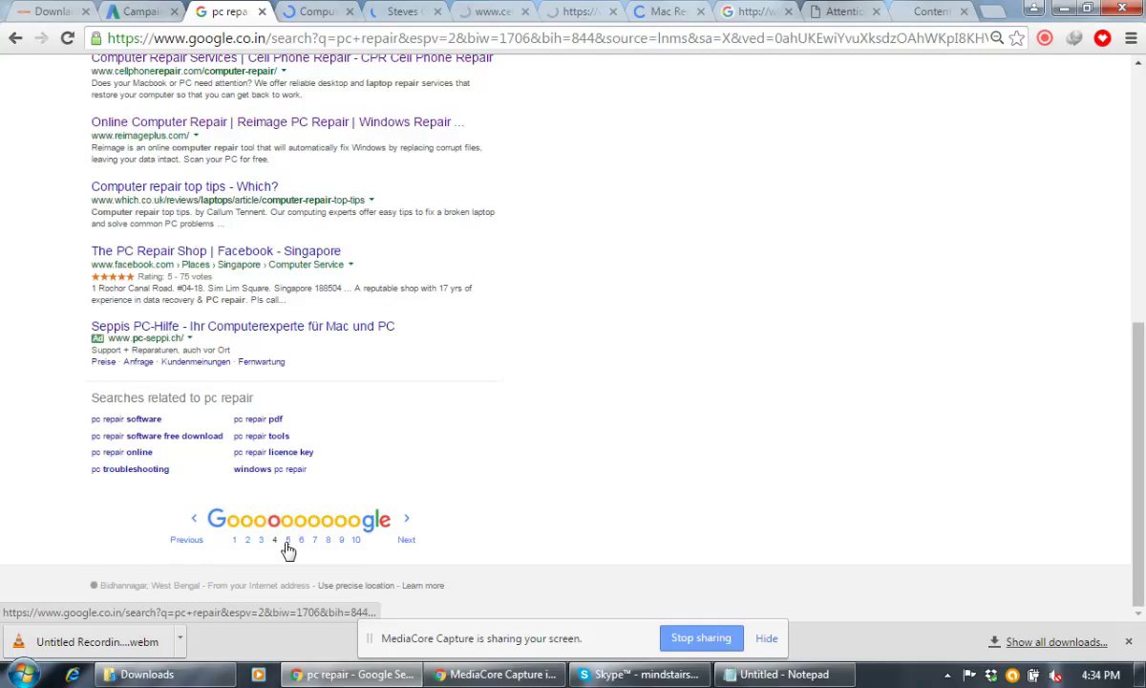
# Look through the flowchart guides on fixingmycomputer.com and close the site
pyautogui.click(306, 12)
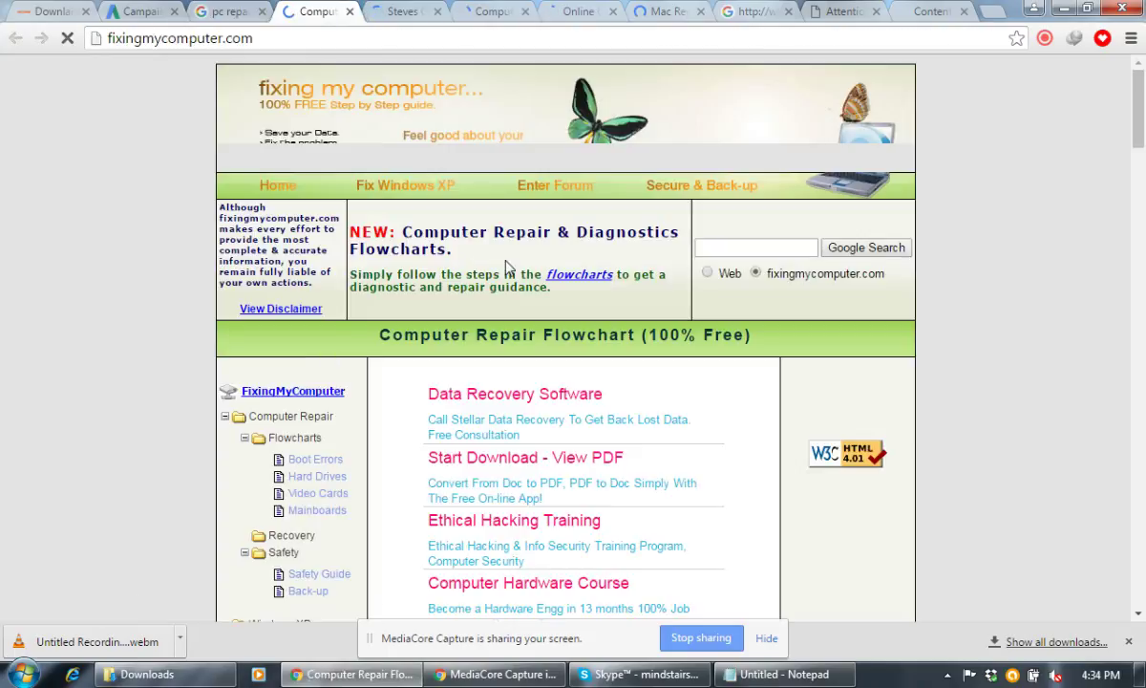
pyautogui.scroll(-4, 496, 260)
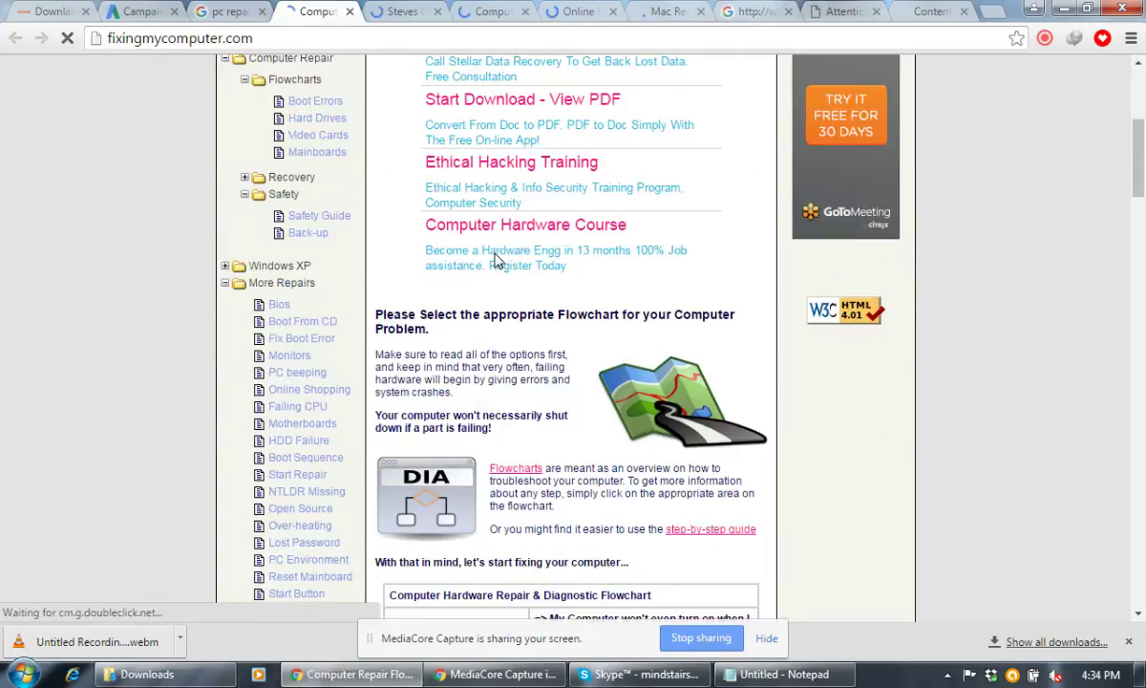
pyautogui.scroll(-5, 495, 260)
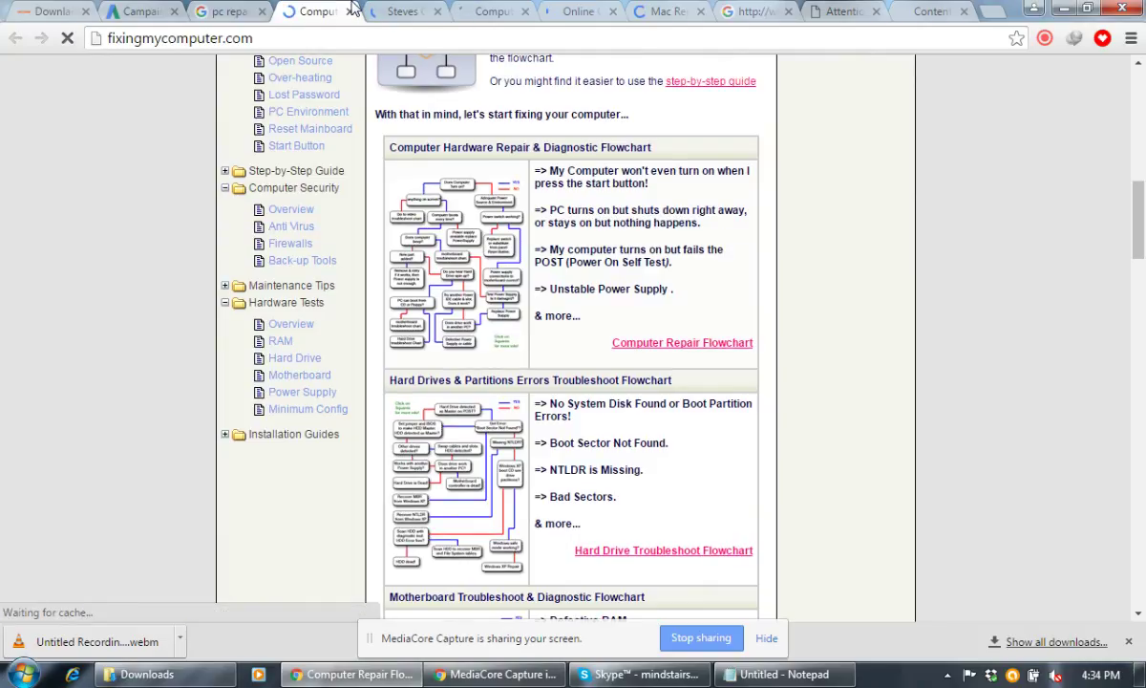
pyautogui.click(351, 13)
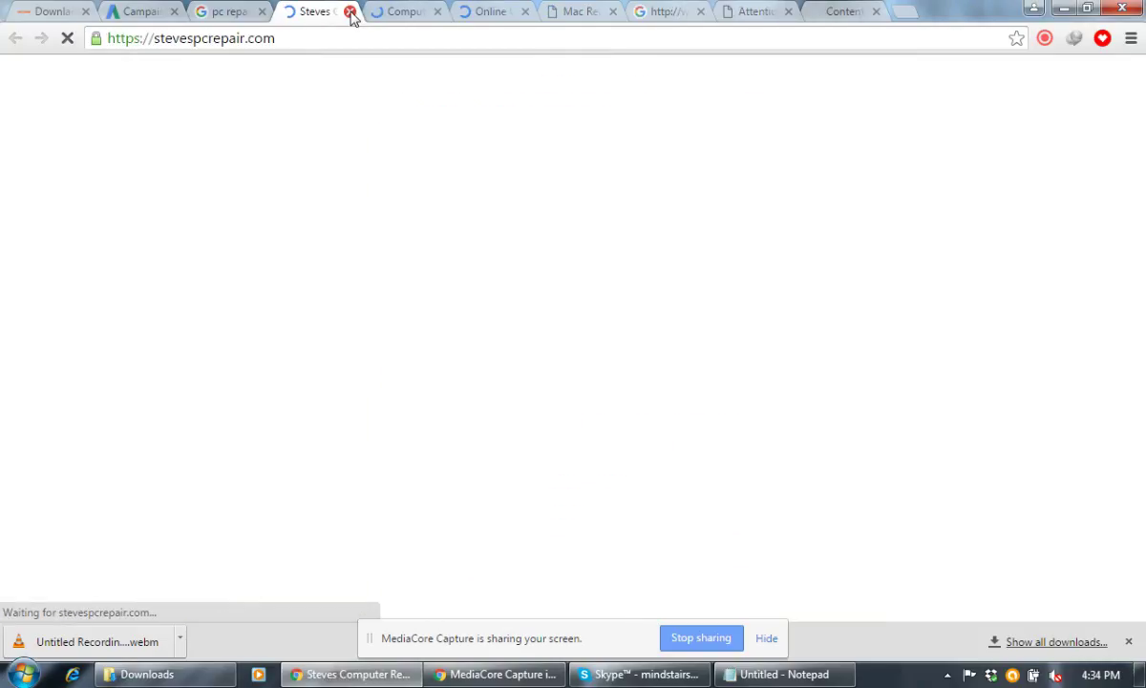
# Look over page 5 of the Google results for pc repair and close both it and the Steves Computer Repair tab
pyautogui.click(220, 11)
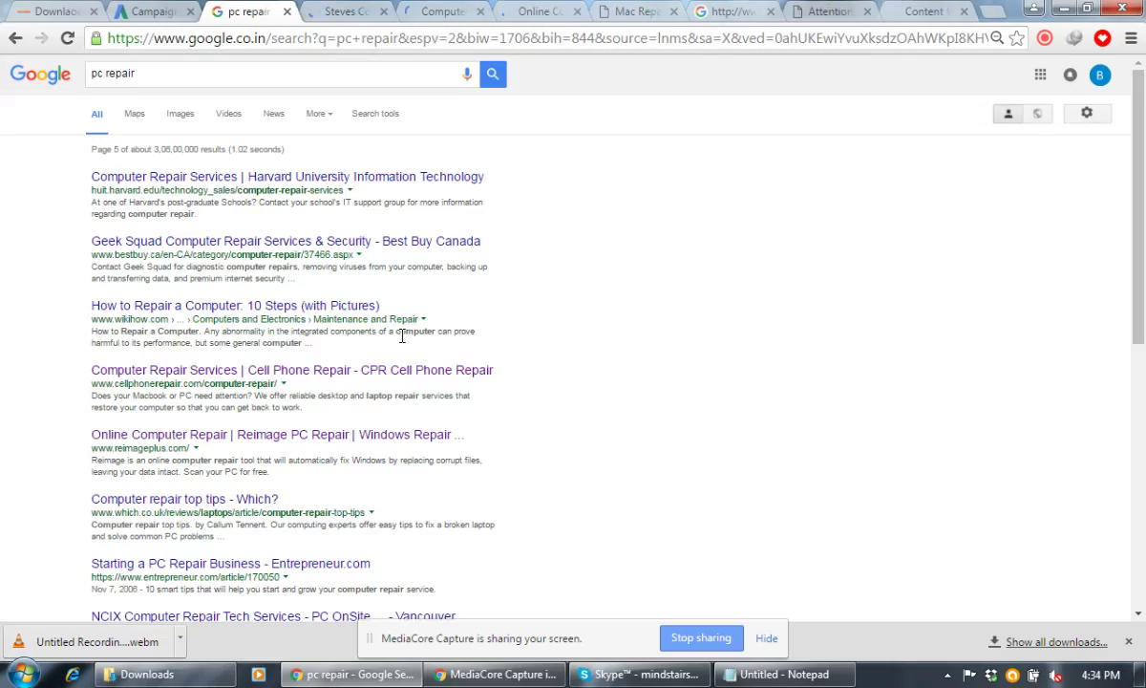
pyautogui.scroll(-5, 401, 335)
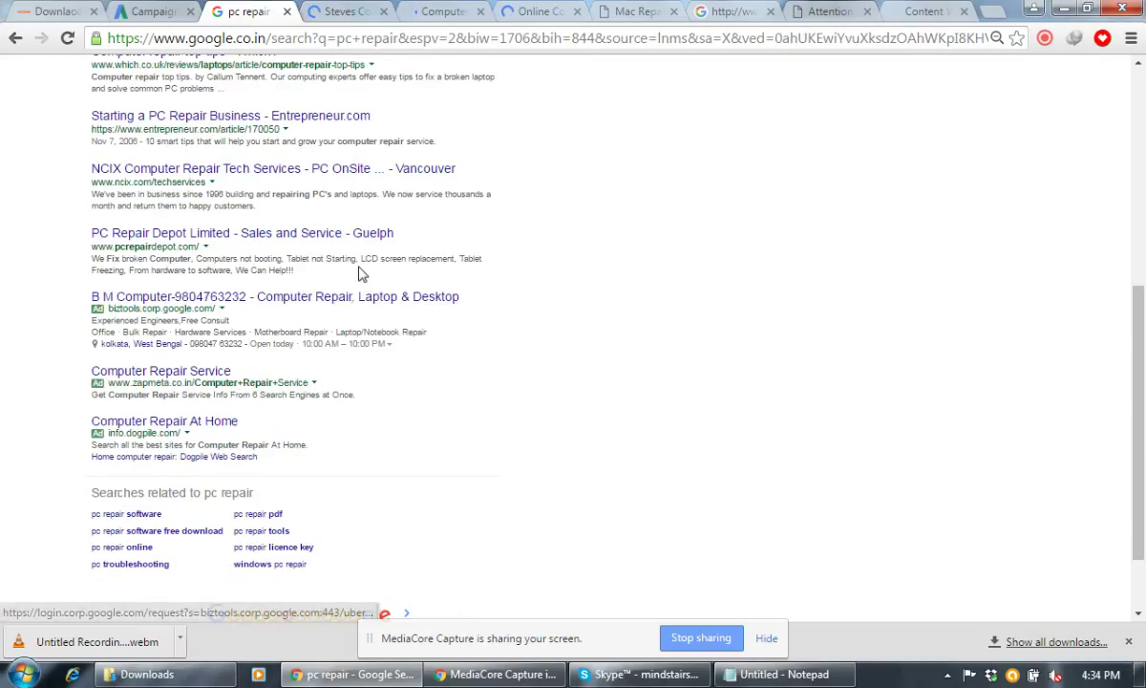
pyautogui.click(287, 11)
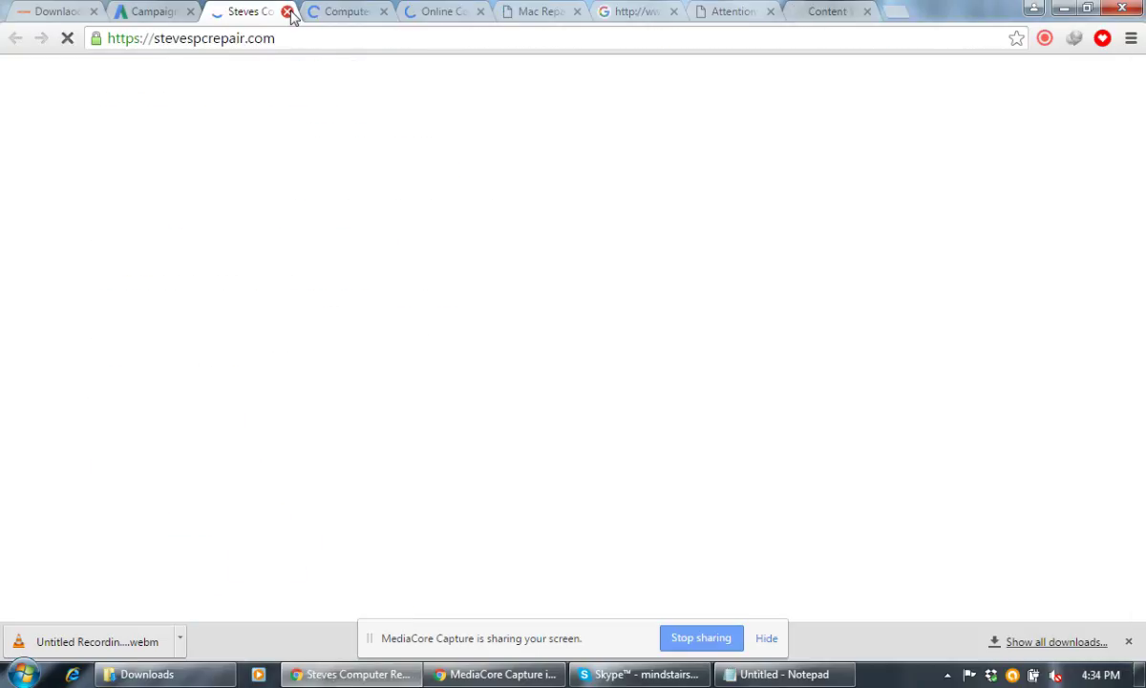
pyautogui.click(287, 11)
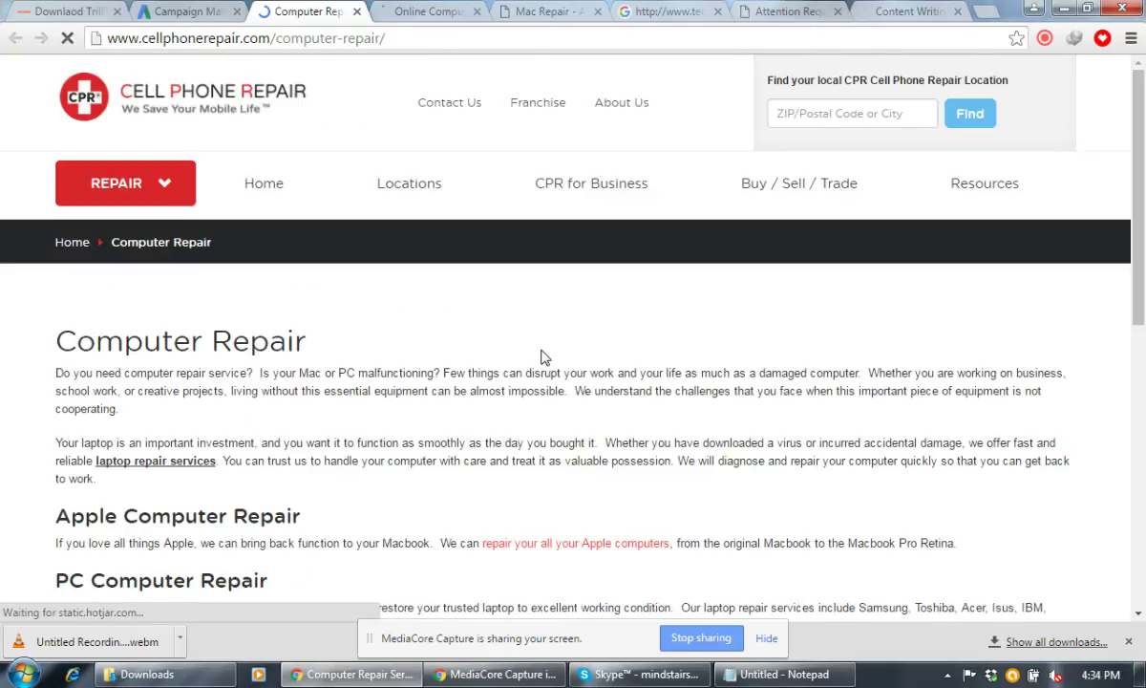
# Look through the Computer Repair page on cellphonerepair.com and close the site
pyautogui.scroll(-4, 541, 356)
pyautogui.scroll(-2, 541, 356)
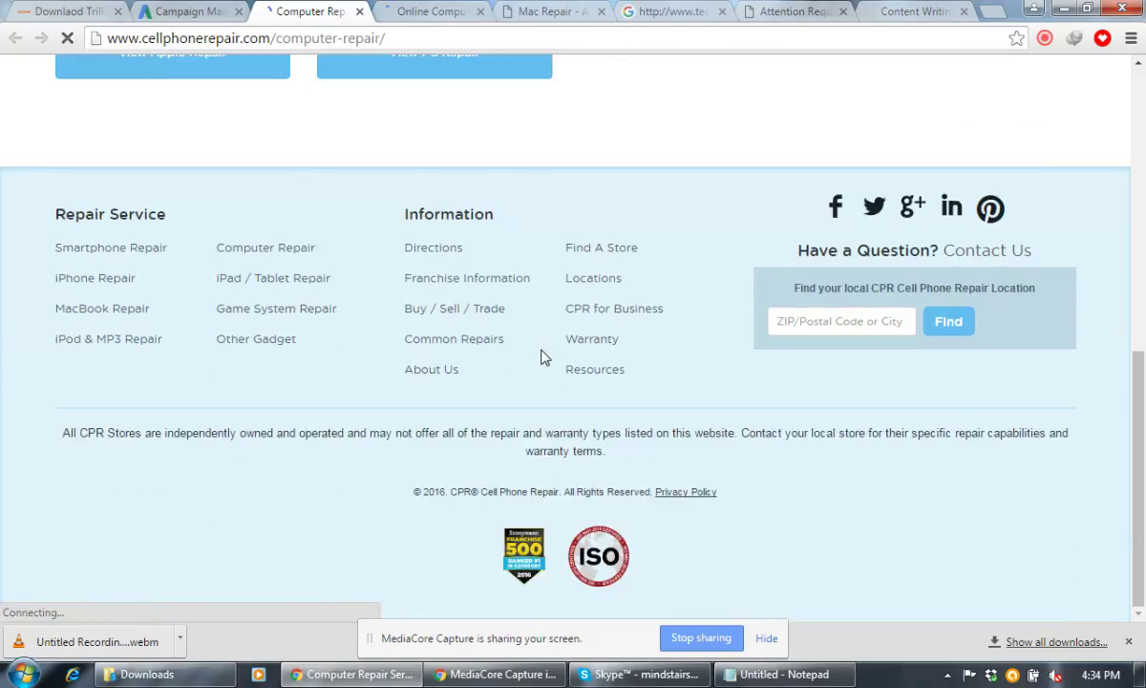
pyautogui.scroll(6, 540, 356)
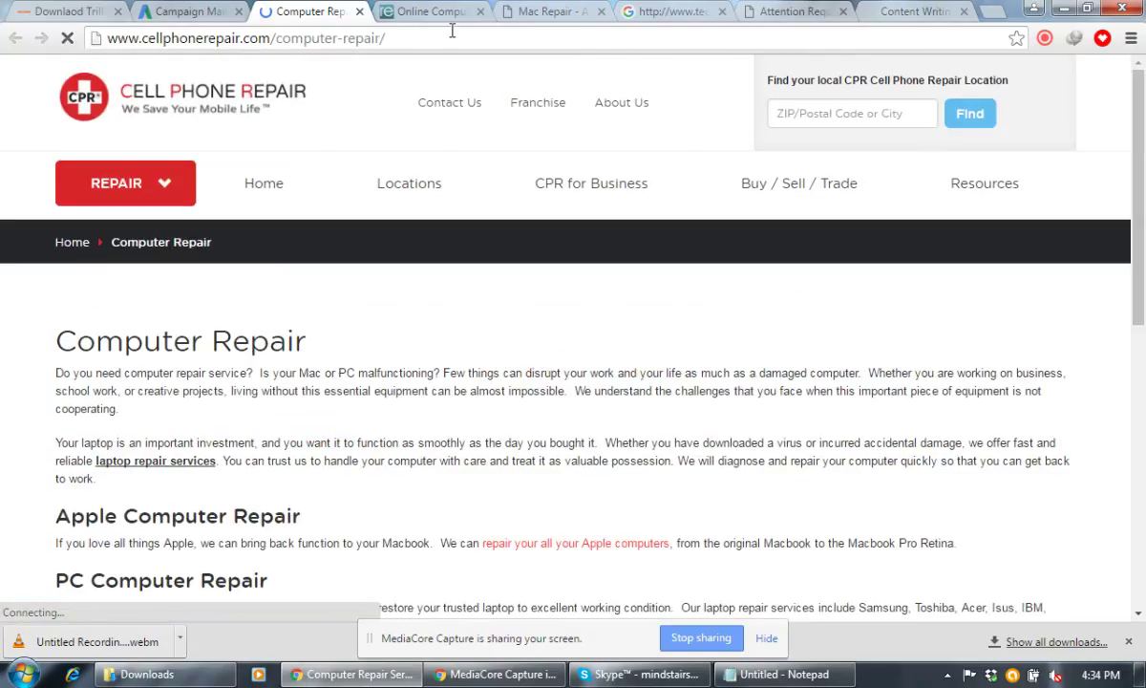
pyautogui.click(359, 11)
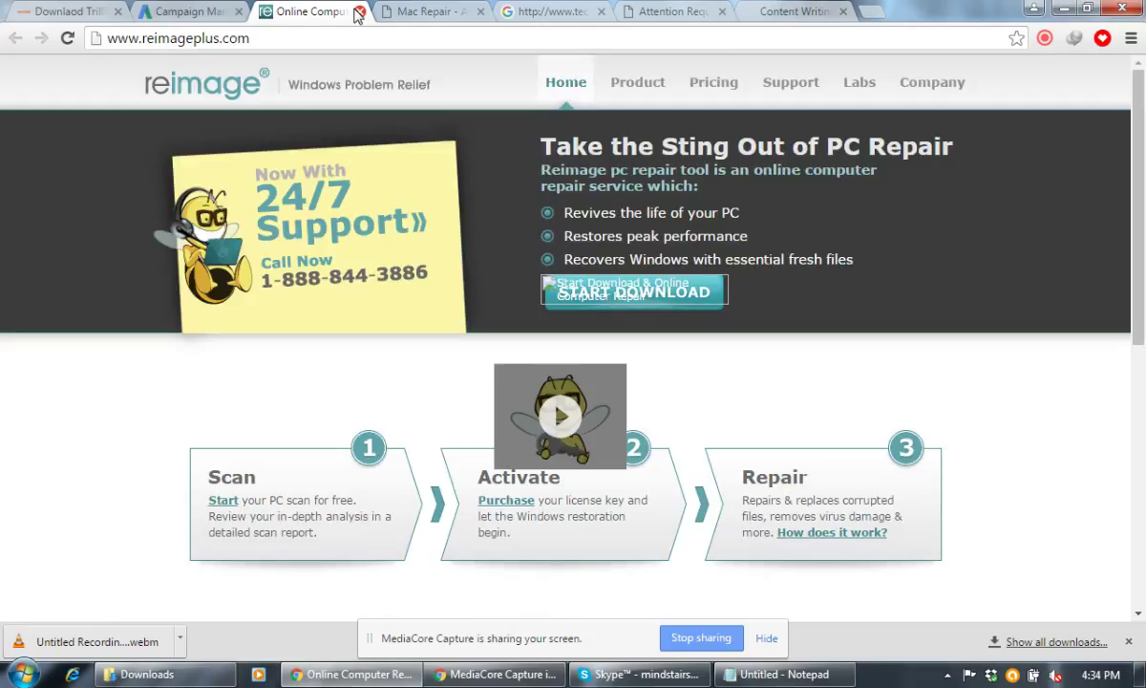
# Look through the Reimage home page on reimageplus.com and close the site
pyautogui.scroll(-4, 427, 349)
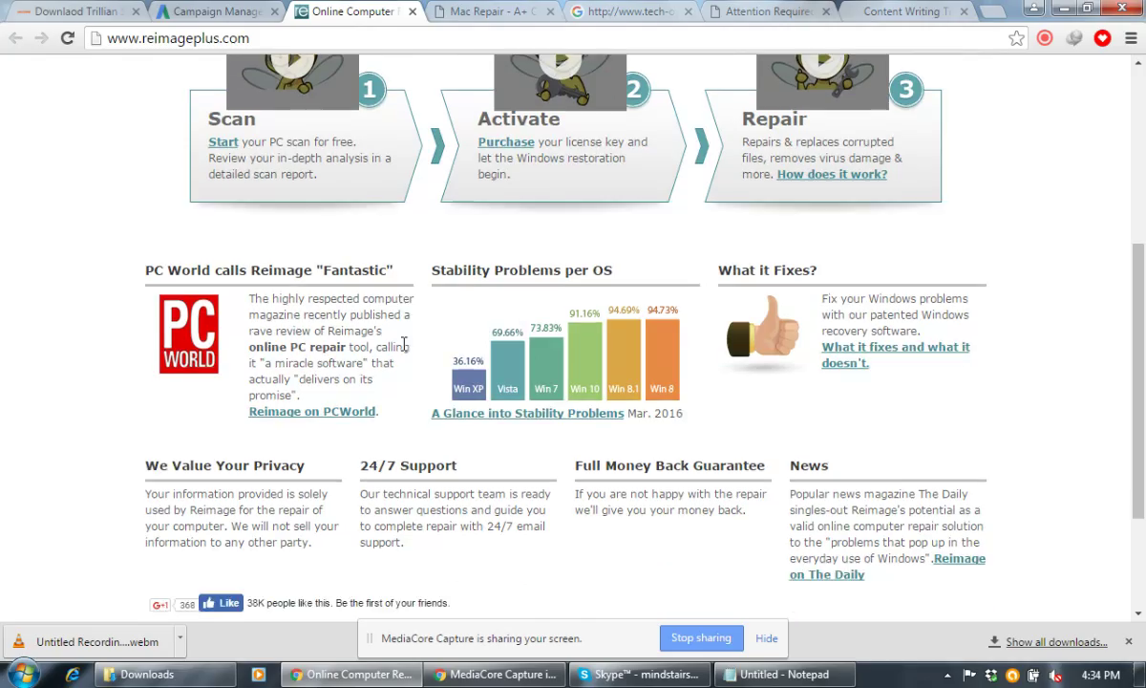
pyautogui.scroll(-3, 404, 346)
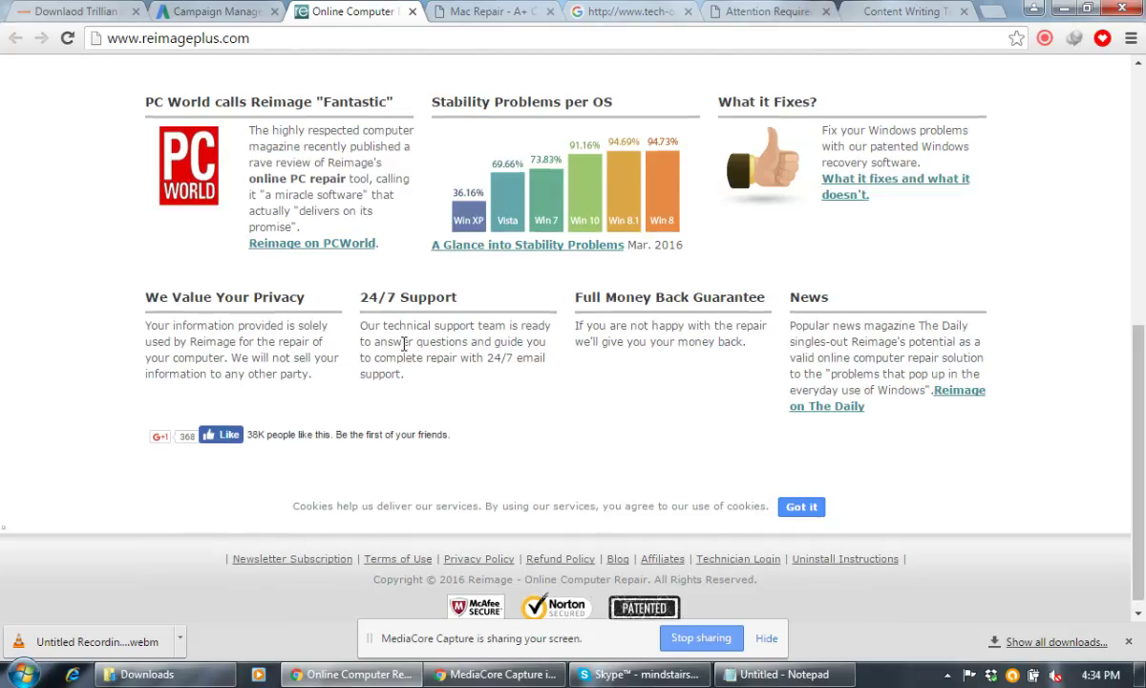
pyautogui.scroll(6, 403, 352)
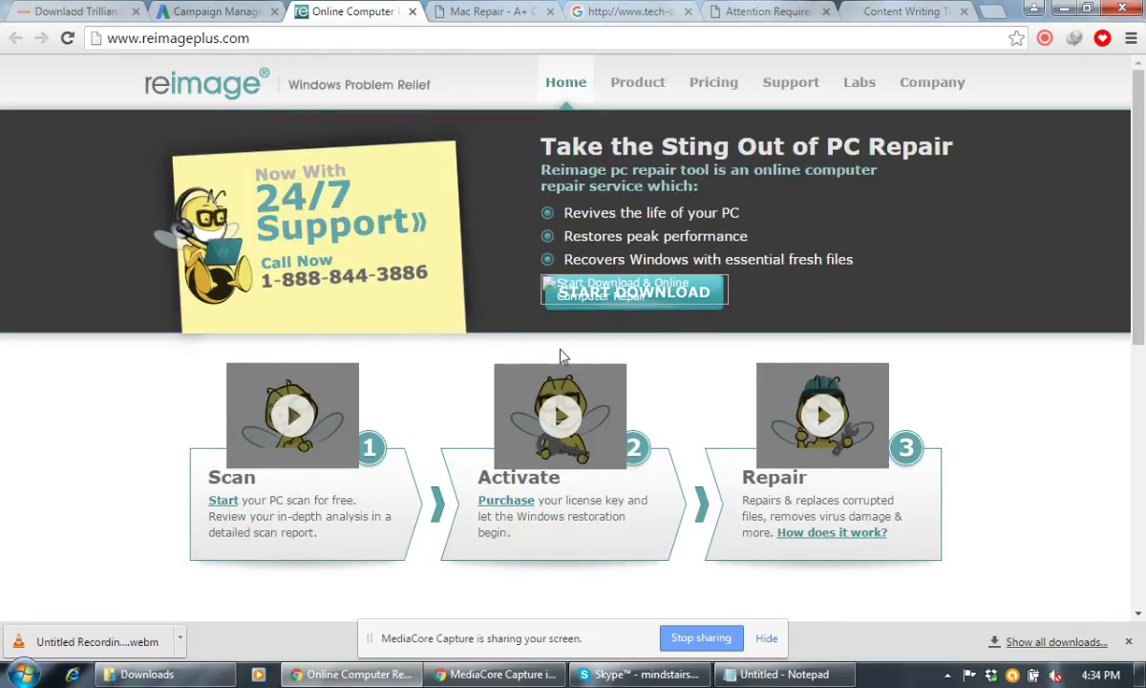
pyautogui.click(412, 13)
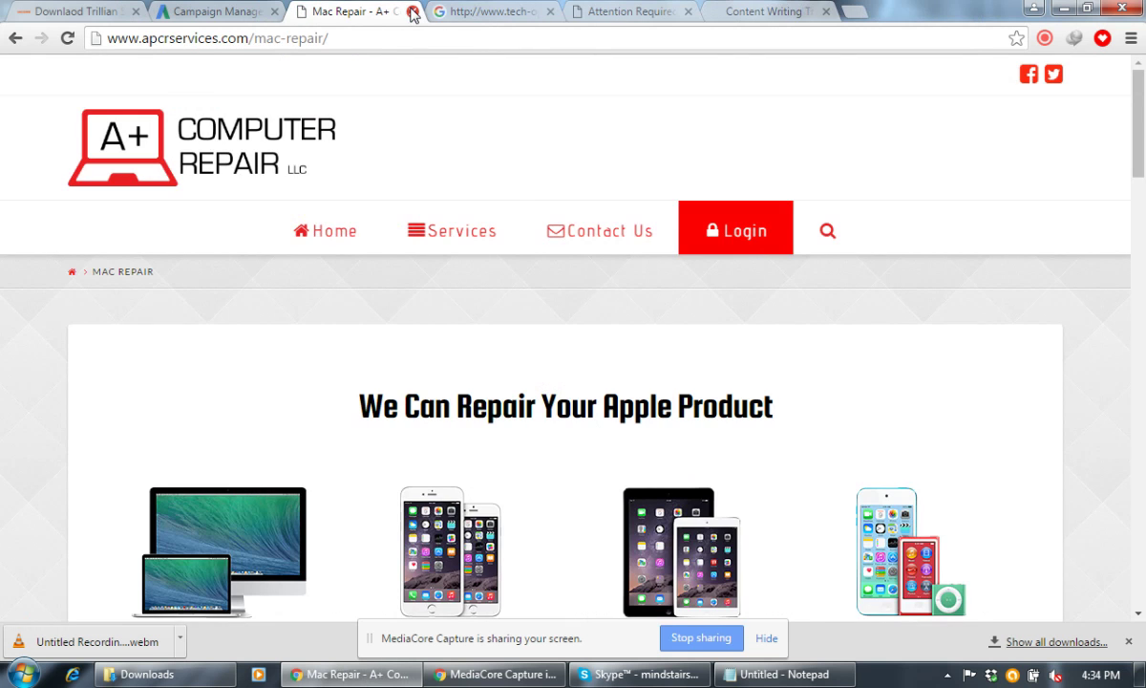
# Look through the A+ Computer Repair Mac Repair page, bookmark it in the Bookmarks bar and close its tab
pyautogui.scroll(-1, 514, 292)
pyautogui.scroll(-6, 513, 291)
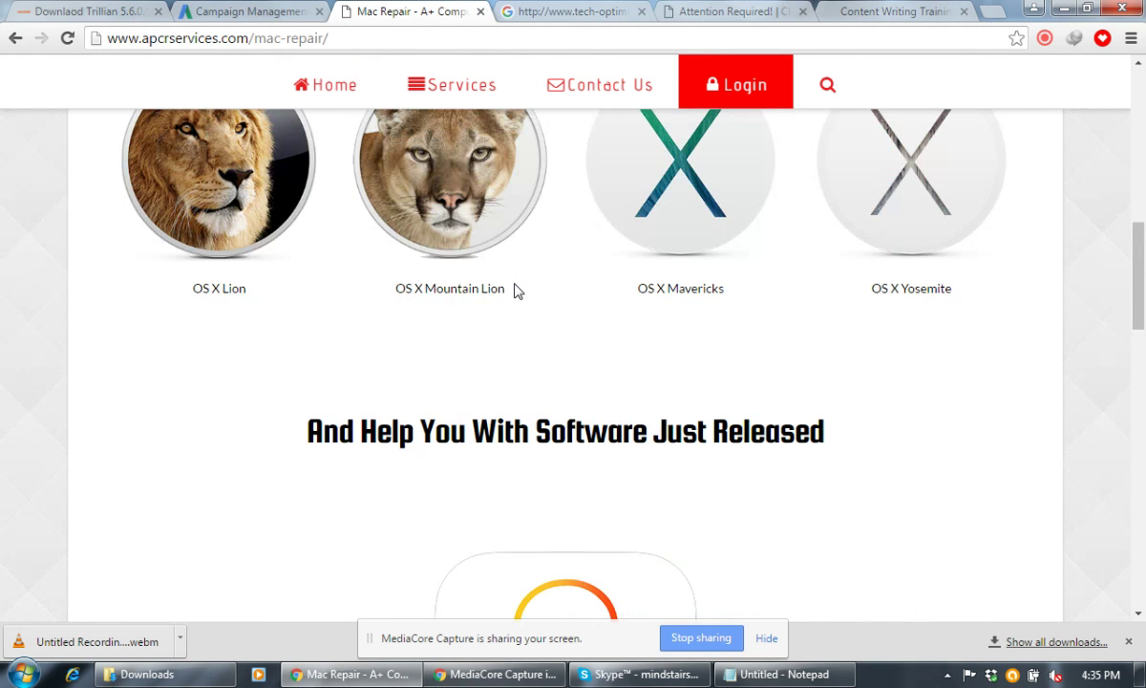
pyautogui.scroll(-15, 514, 291)
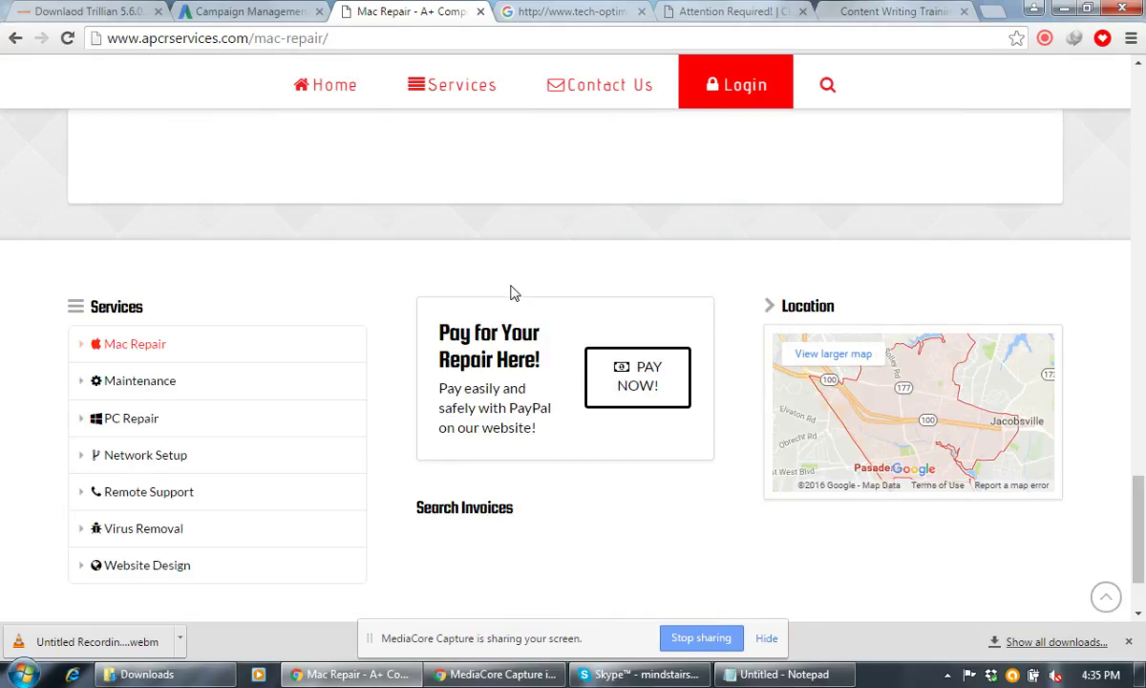
pyautogui.click(1017, 38)
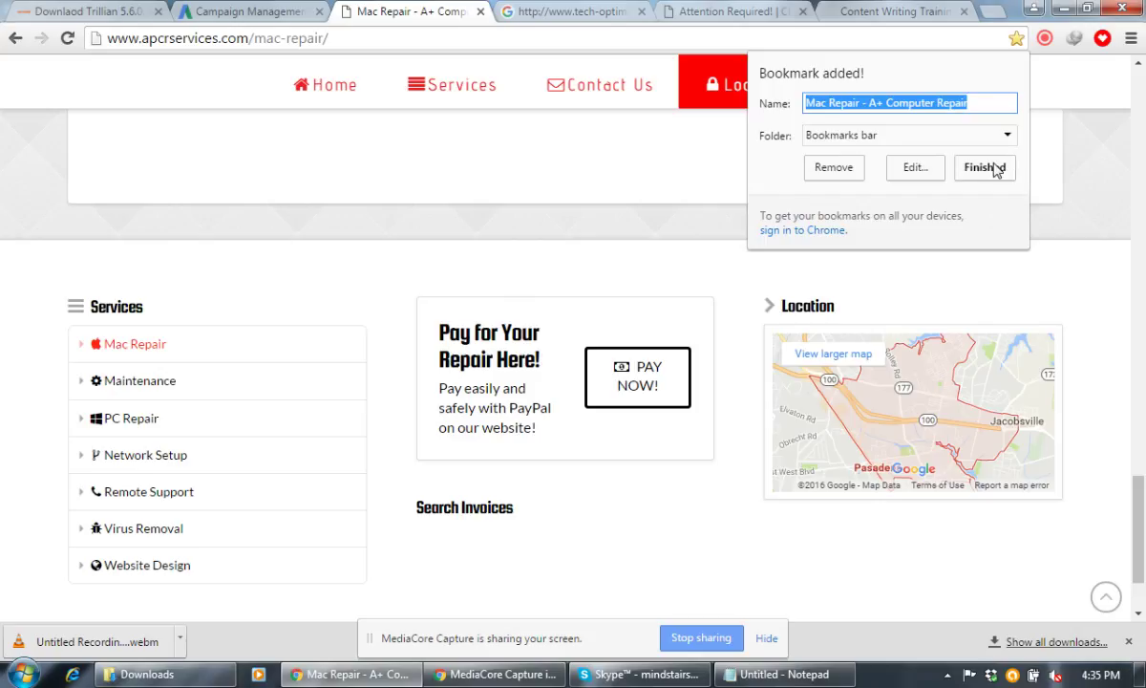
pyautogui.click(995, 169)
pyautogui.click(483, 12)
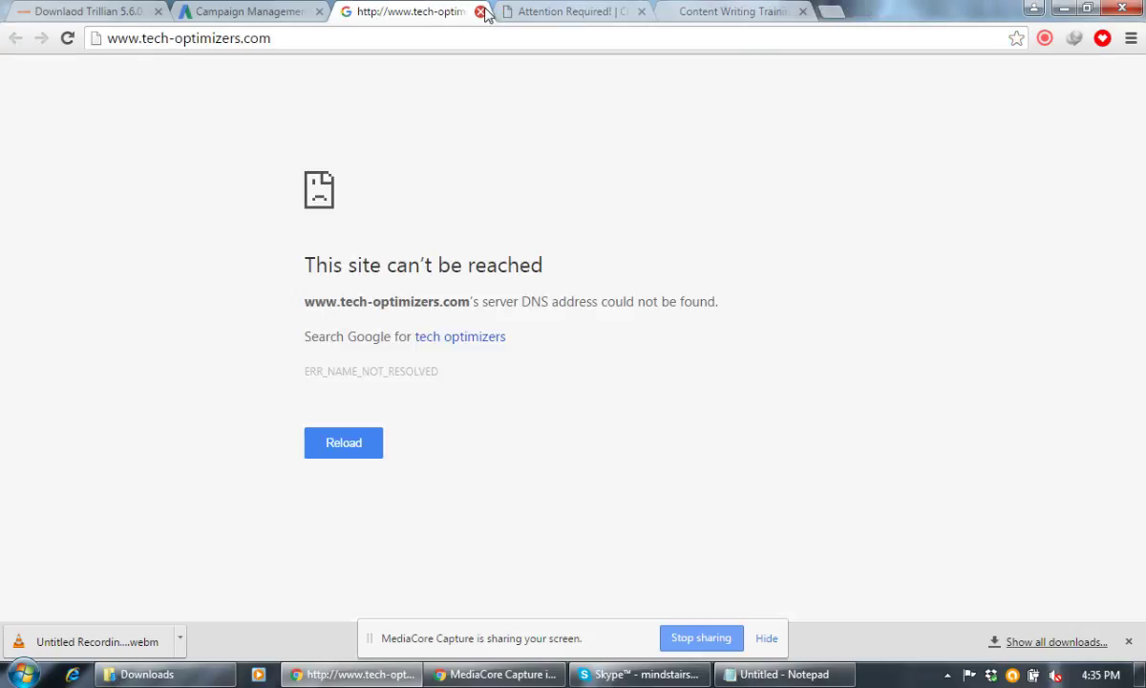
# Retry loading tech-optimizers.com and close its tab
pyautogui.click(67, 39)
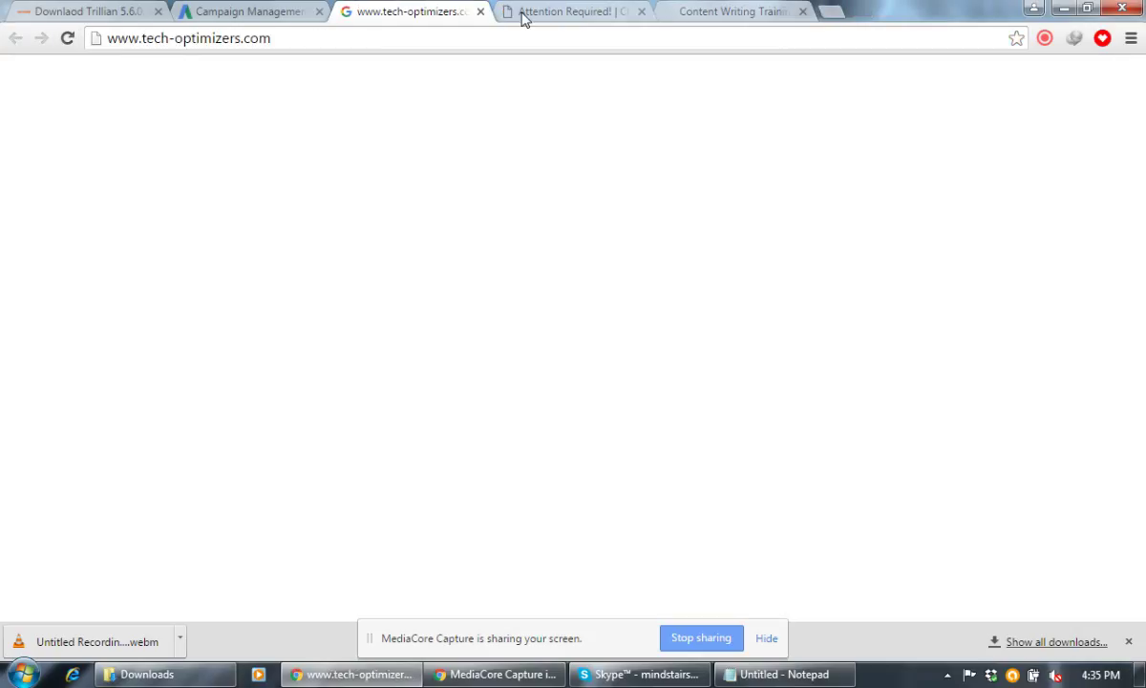
pyautogui.click(566, 9)
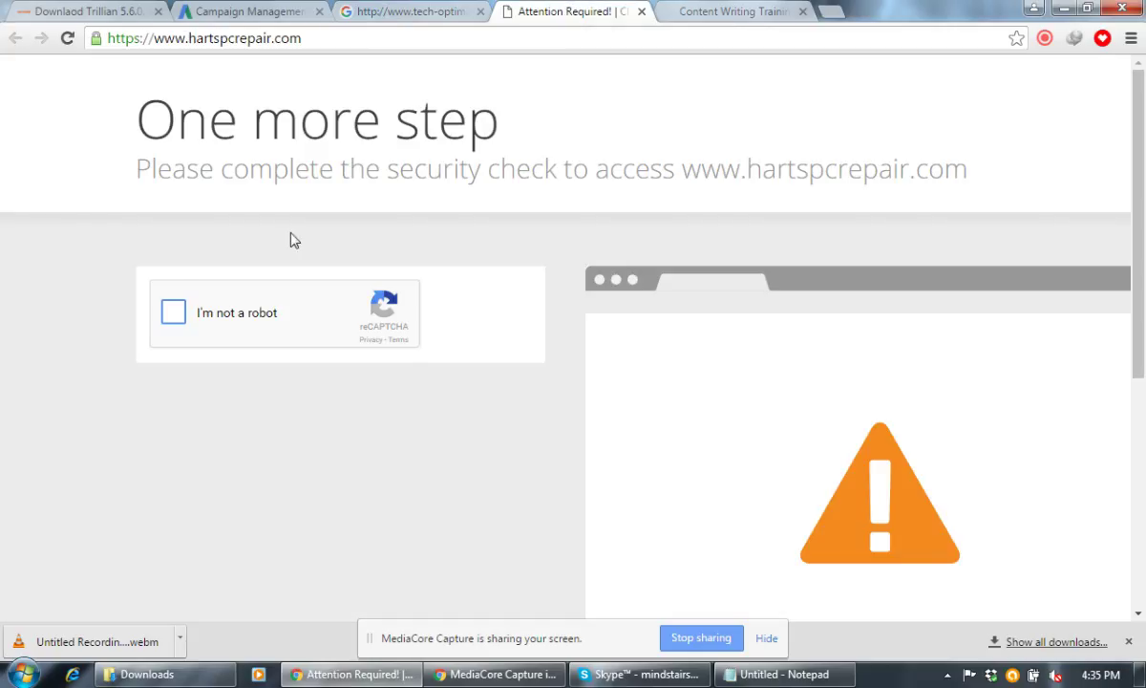
pyautogui.click(498, 10)
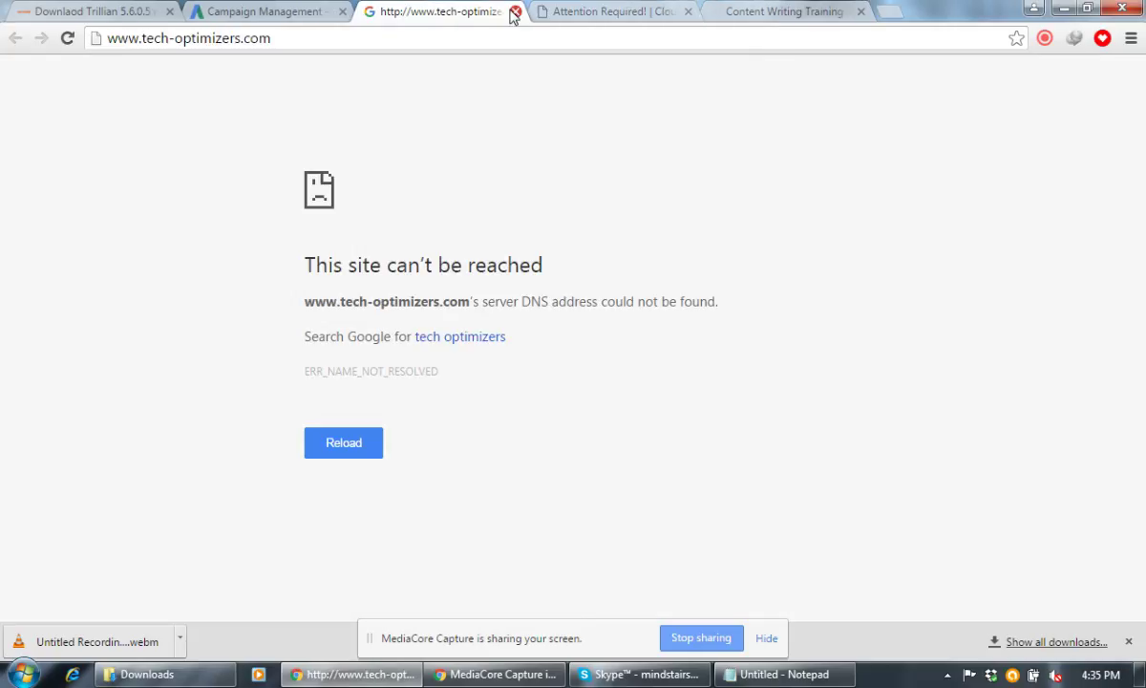
pyautogui.click(514, 12)
# Examine the content writing course page and the banner ads of the Content Writing Training - Display network campaign in AdWords
pyautogui.click(622, 9)
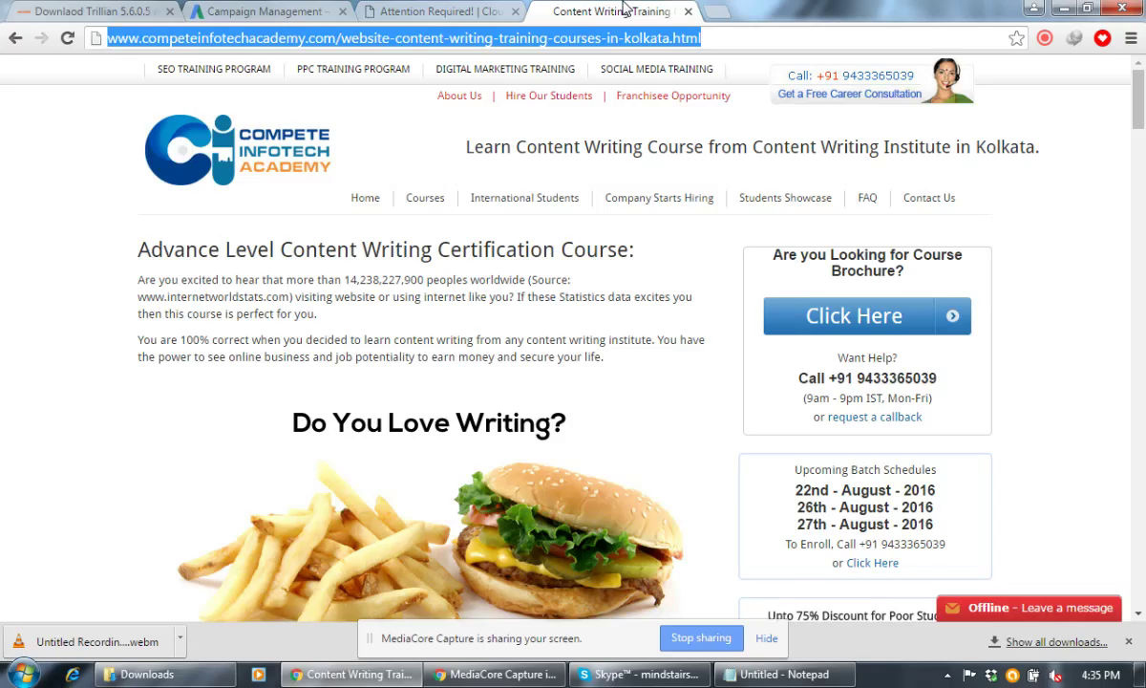
pyautogui.click(273, 12)
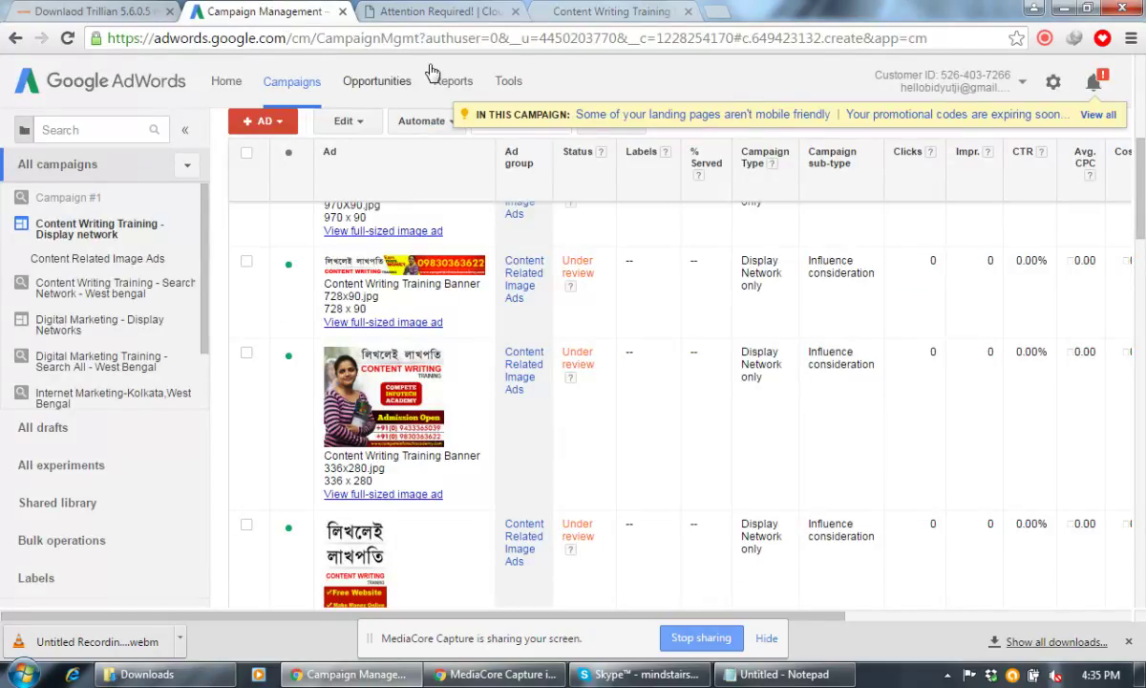
pyautogui.click(587, 10)
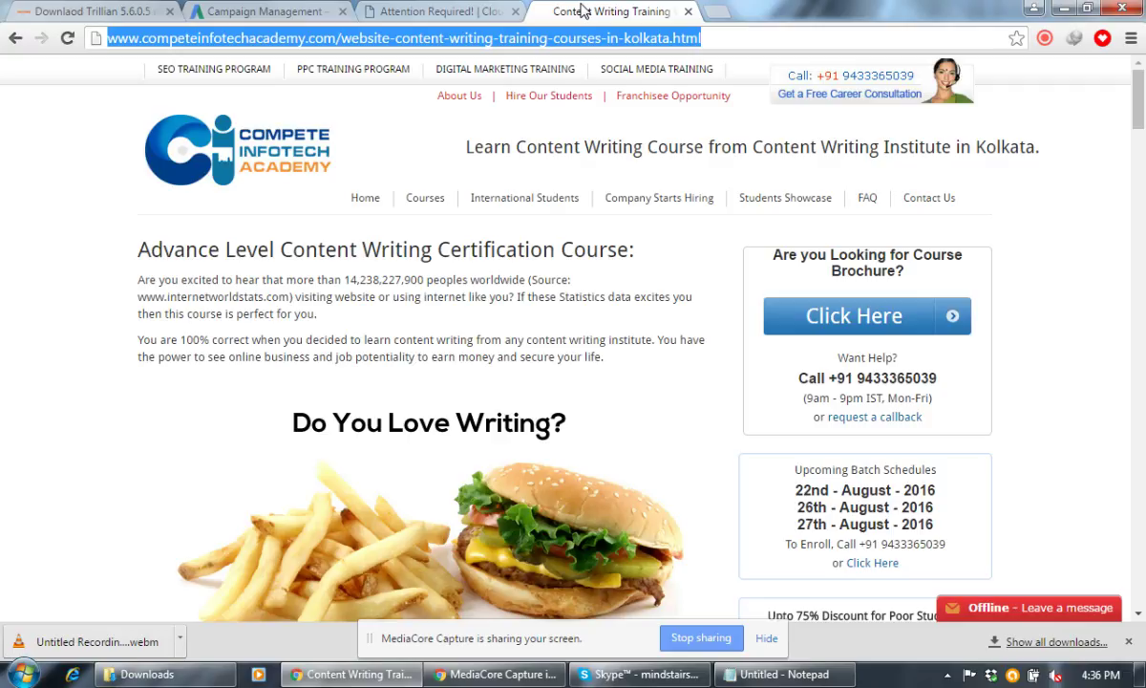
# Reload hartspcrepair.com and look over the AdWords campaign's image ads while it loads
pyautogui.click(413, 7)
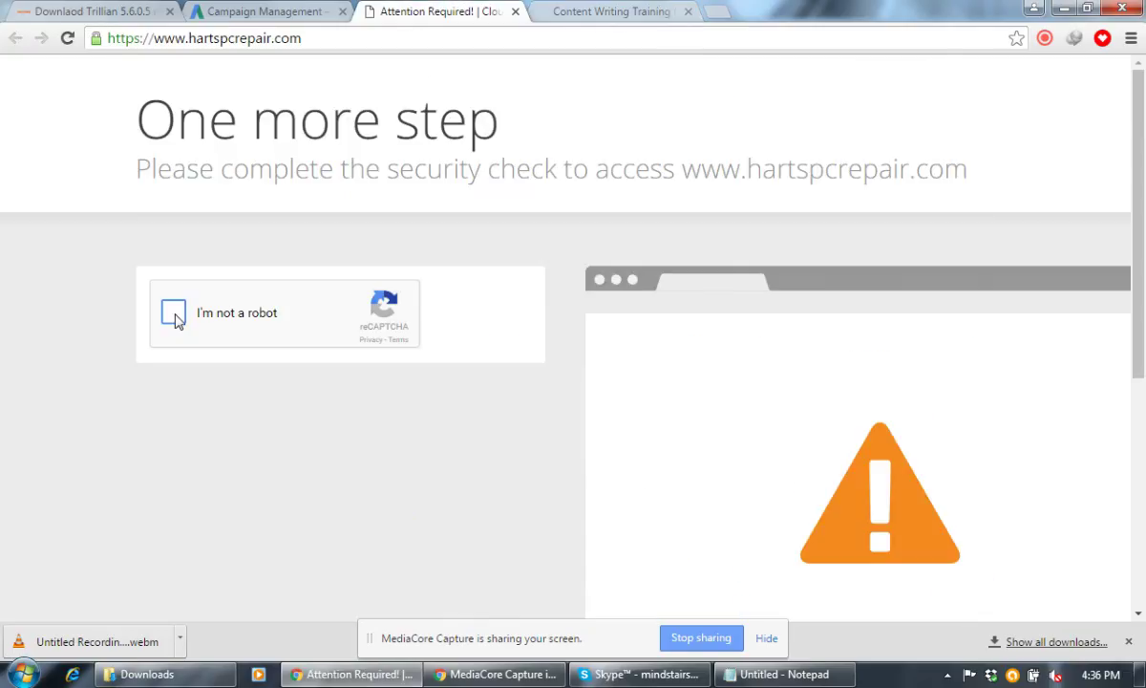
pyautogui.click(68, 39)
pyautogui.click(264, 11)
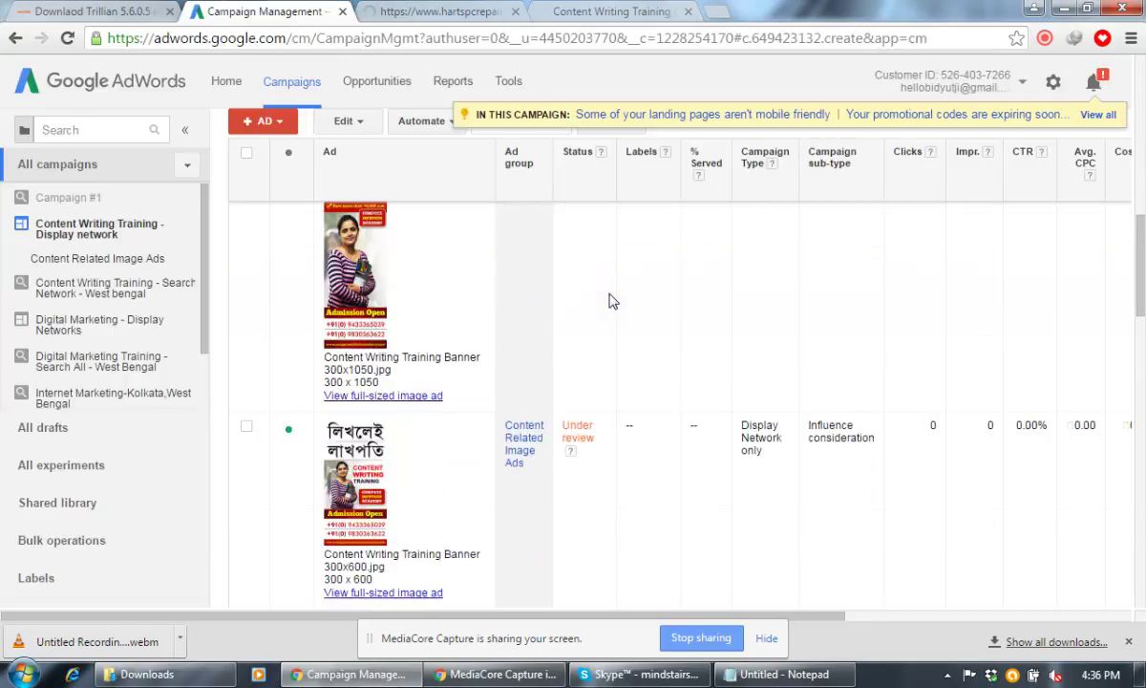
pyautogui.scroll(10, 612, 301)
pyautogui.click(401, 11)
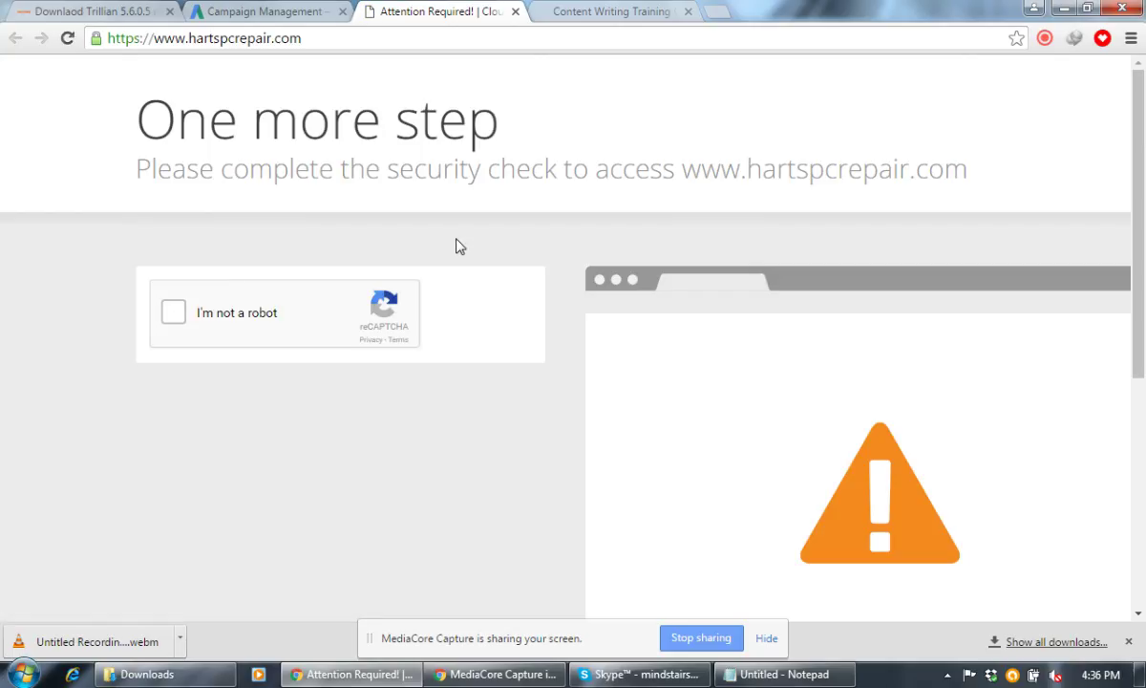
# Complete the hartspcrepair.com security check by selecting all images with commercial trucks and verifying
pyautogui.press('space')
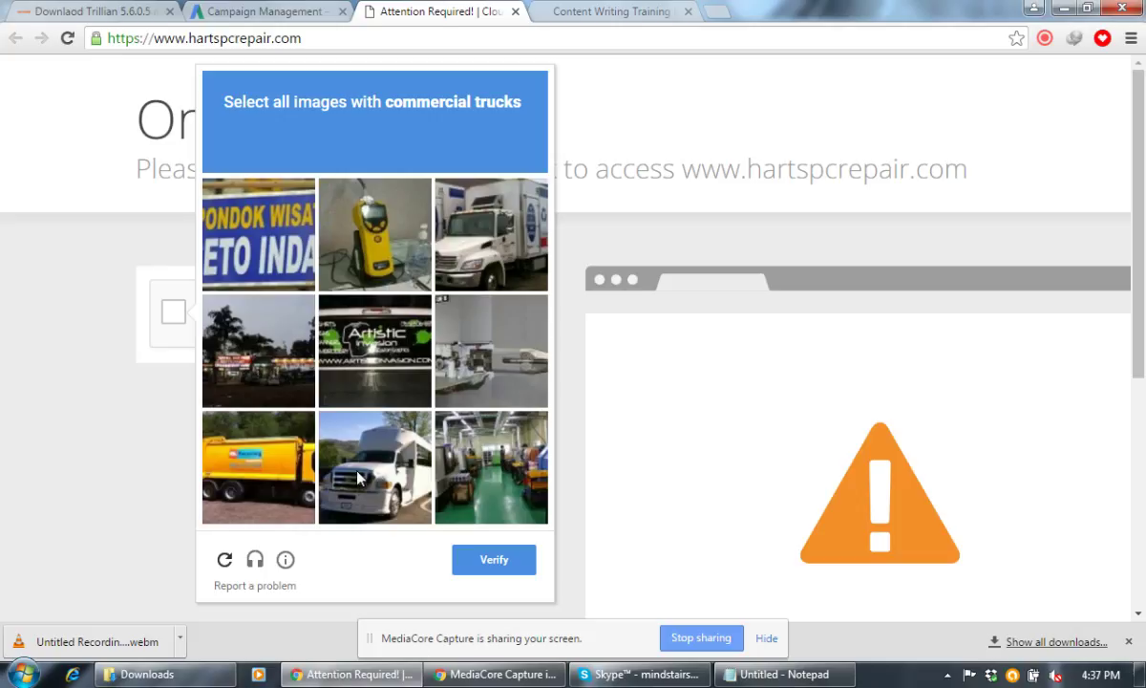
pyautogui.click(497, 209)
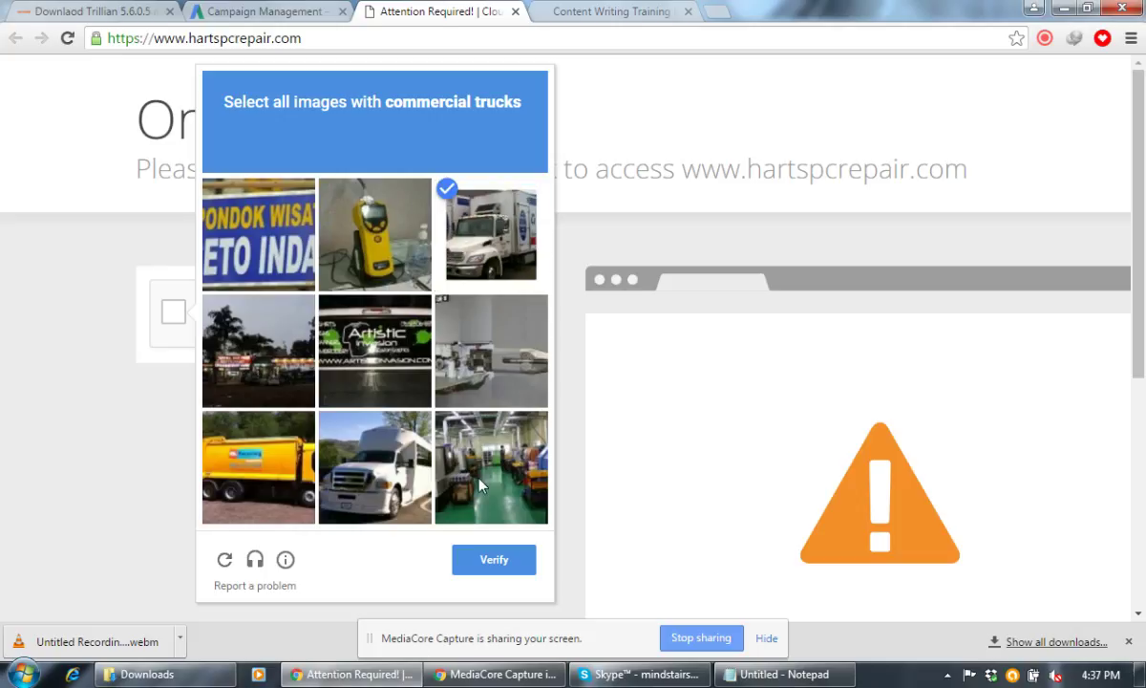
pyautogui.click(377, 442)
pyautogui.click(262, 439)
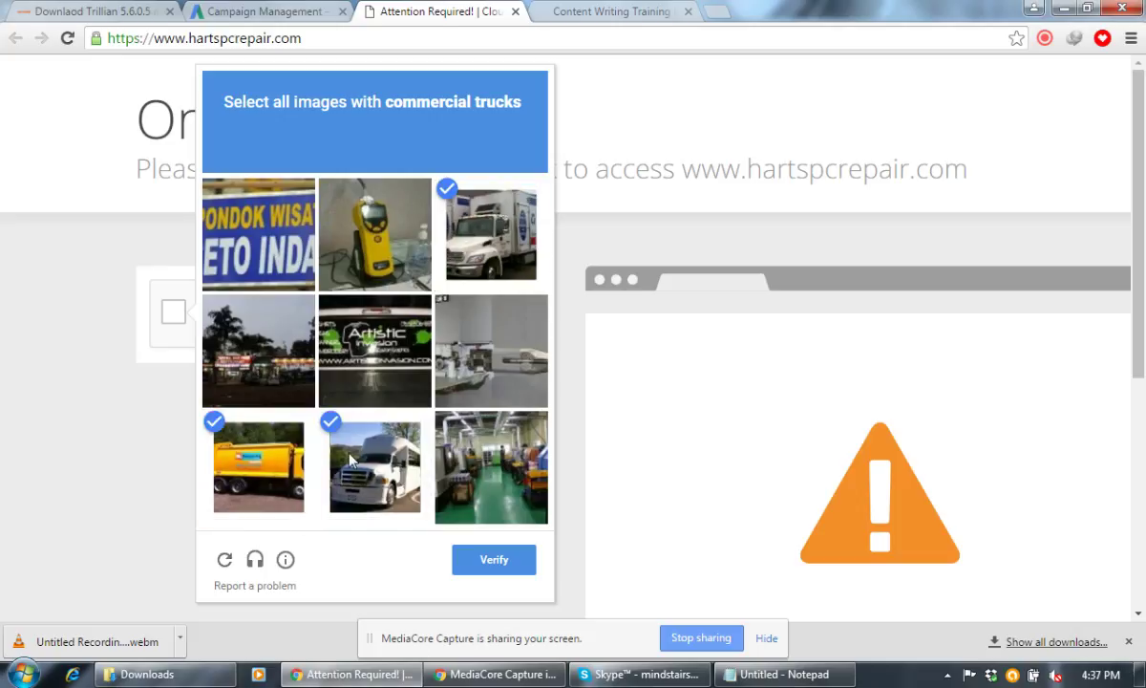
pyautogui.click(508, 561)
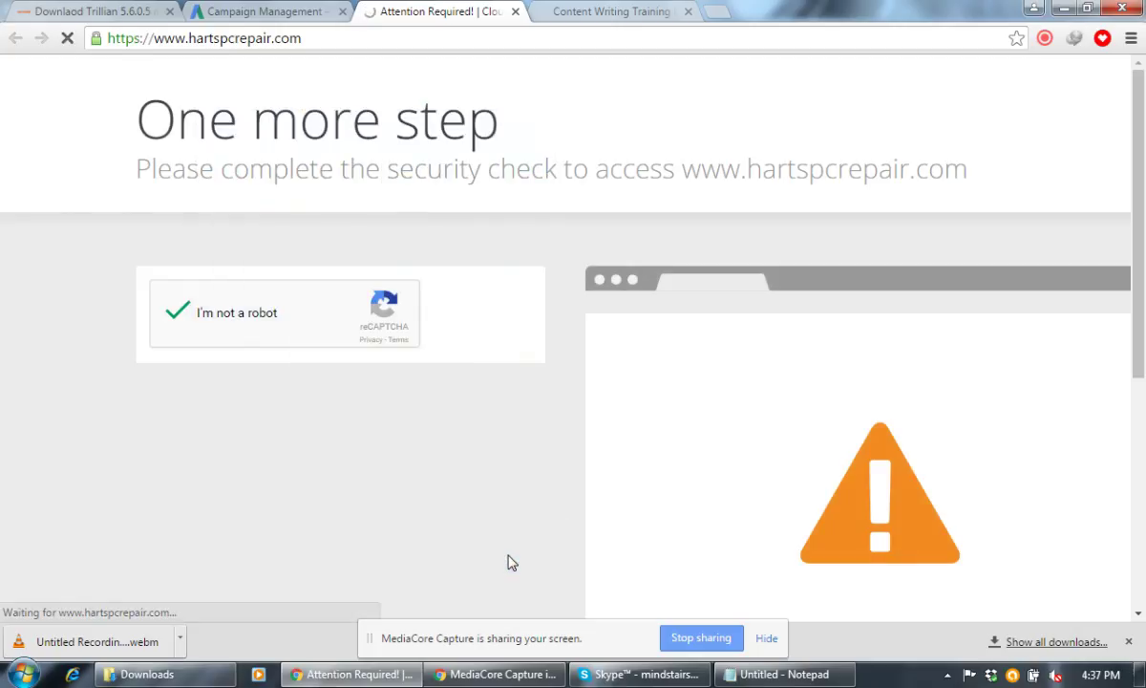
# Dismiss the responsive ads notice in the AdWords campaign and open its Display Network view
pyautogui.click(307, 12)
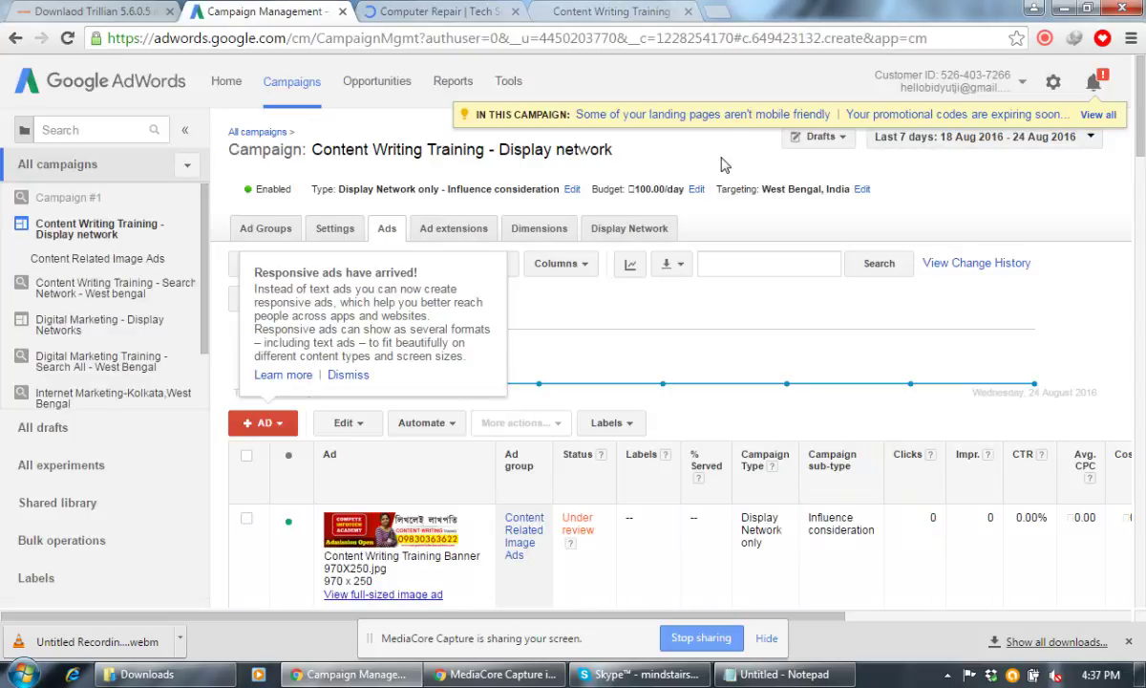
pyautogui.click(348, 375)
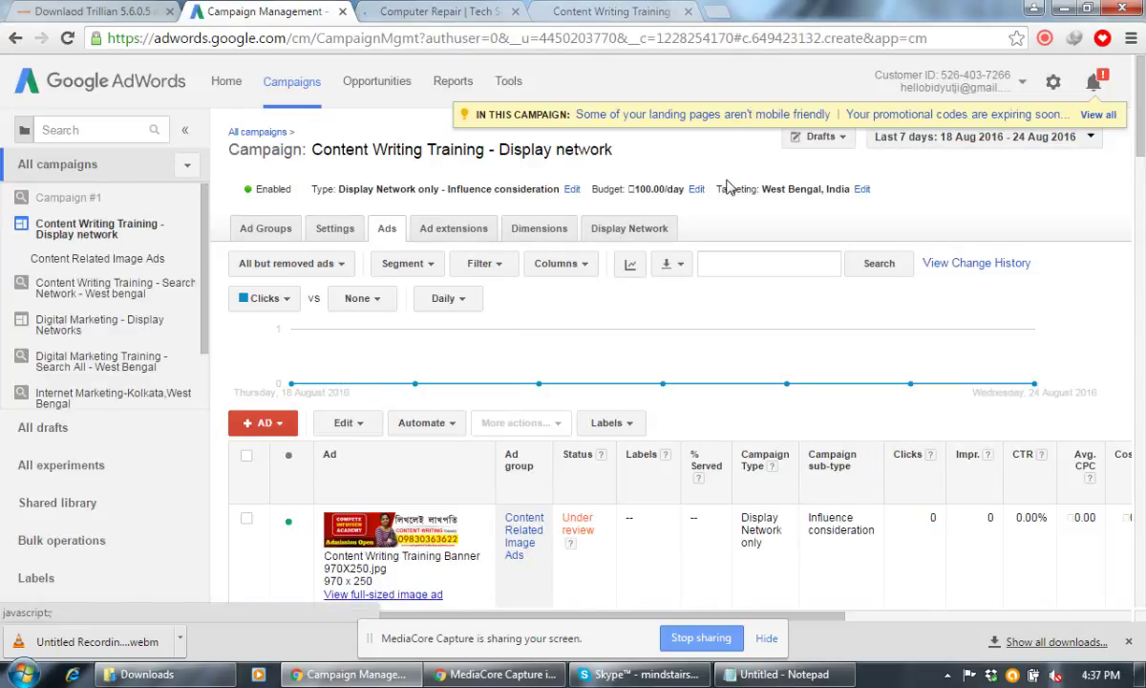
pyautogui.click(623, 231)
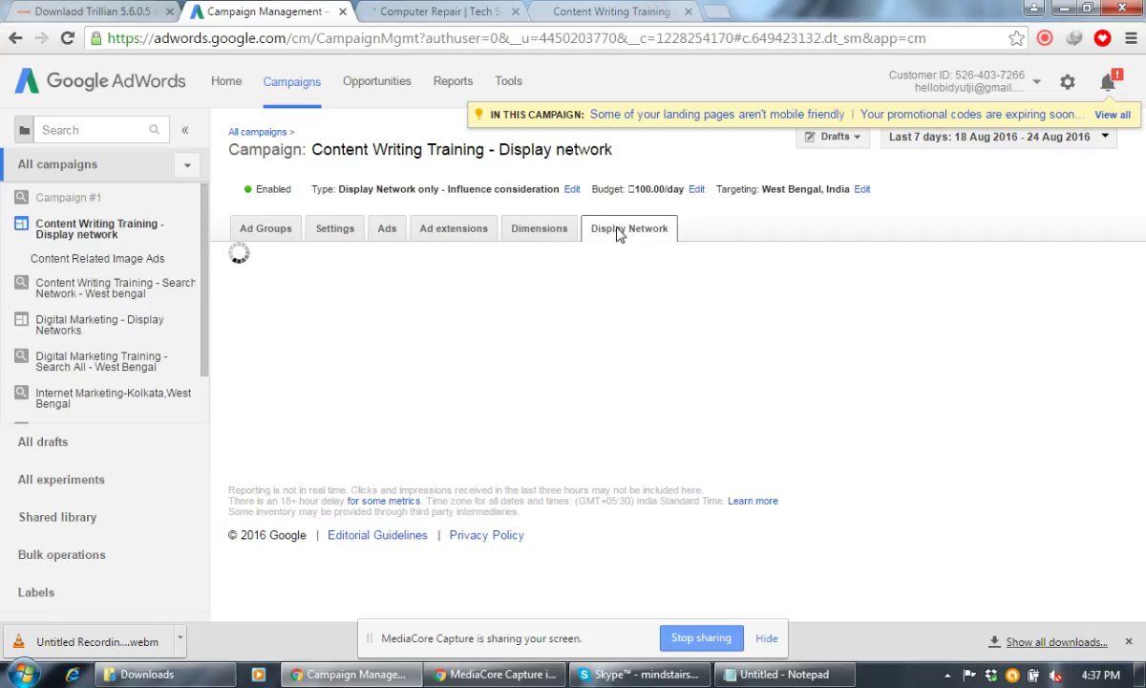
pyautogui.click(408, 10)
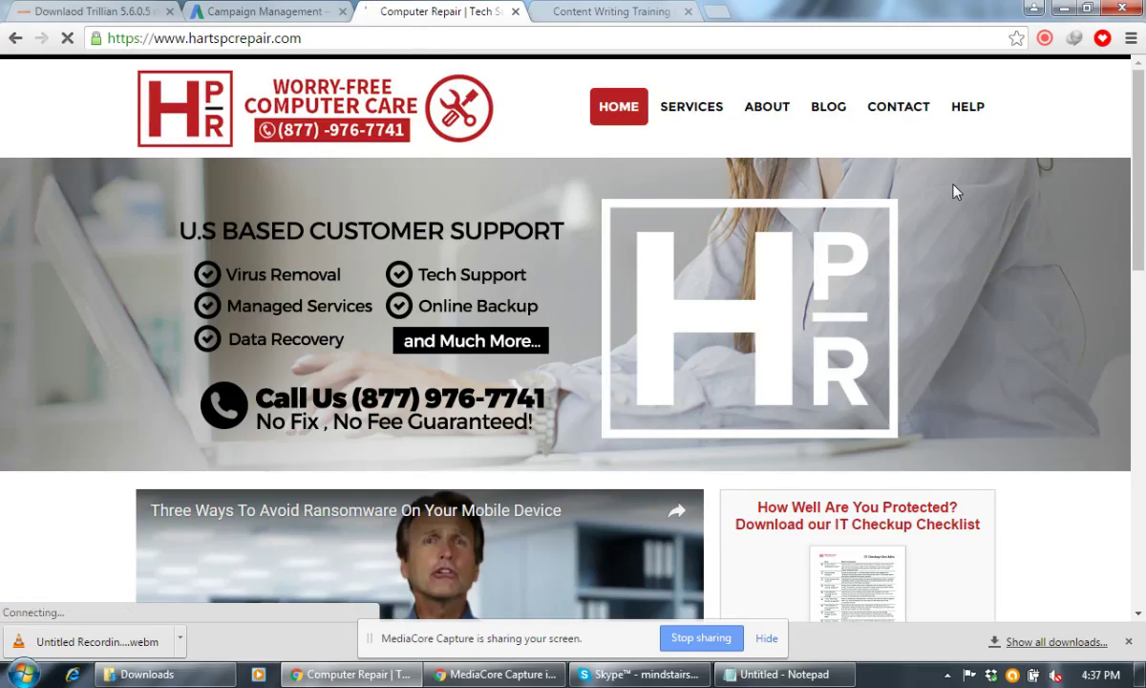
pyautogui.scroll(-15, 950, 184)
pyautogui.click(718, 11)
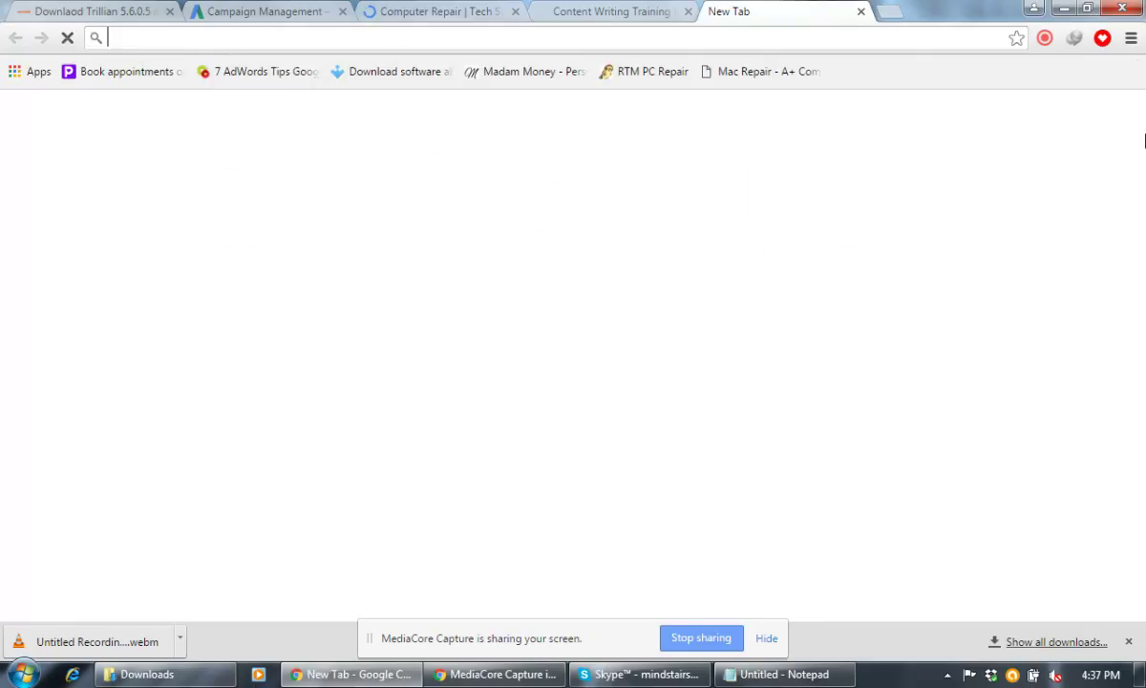
pyautogui.write('iy')
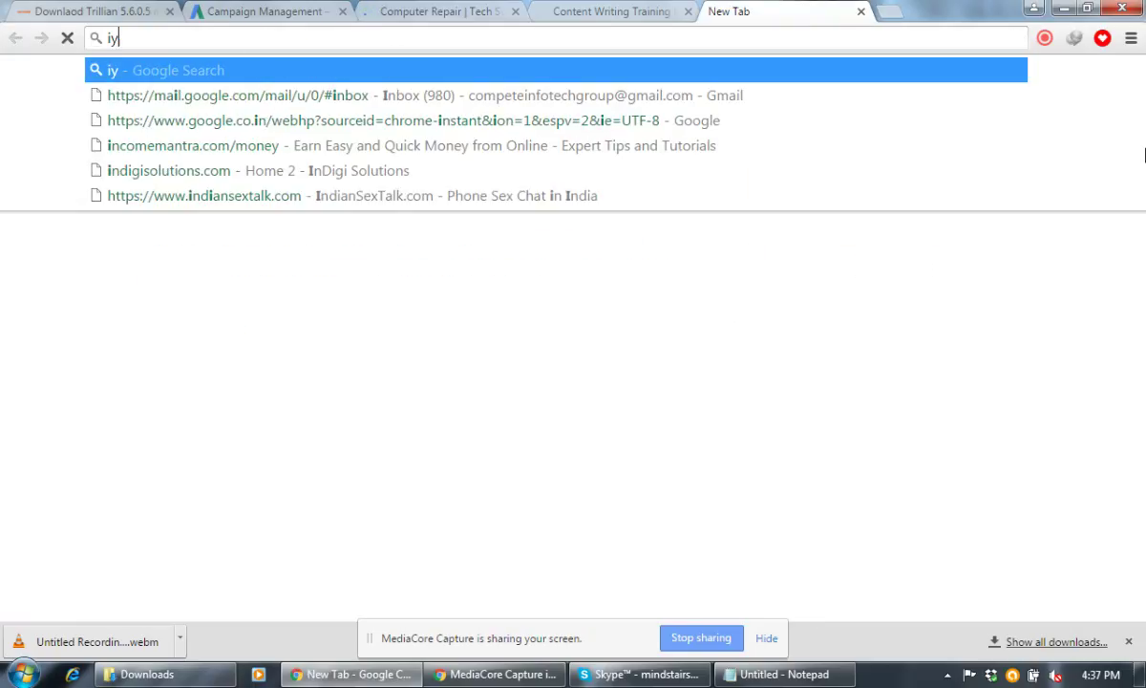
pyautogui.write('ogi.com')
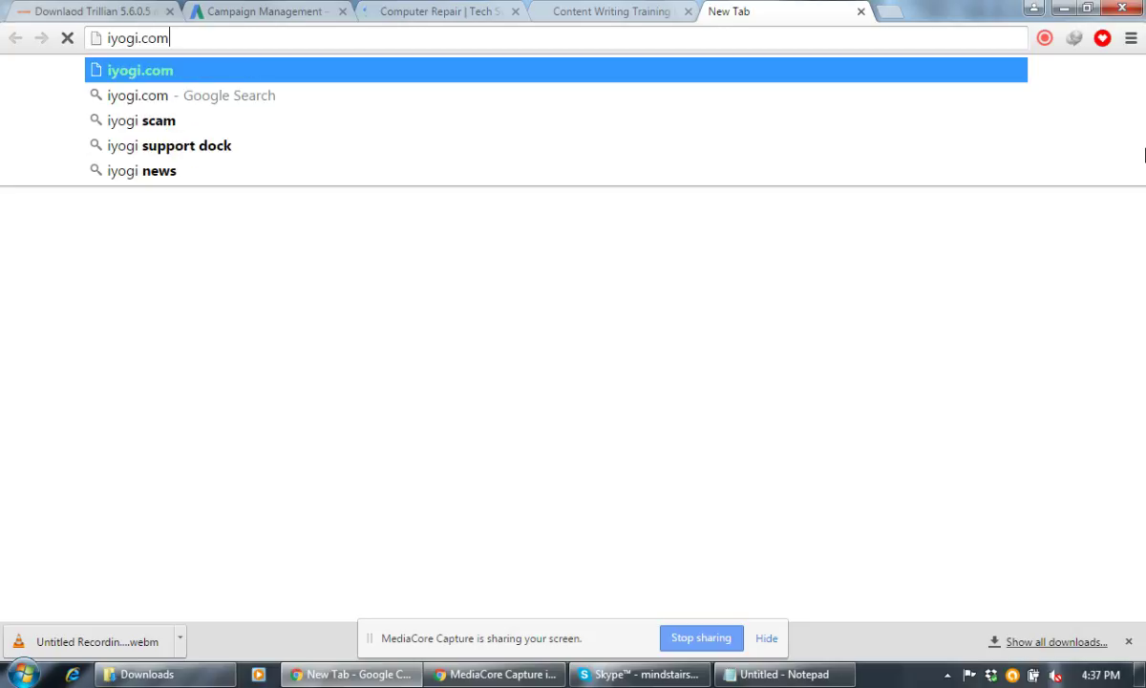
pyautogui.press('Return')
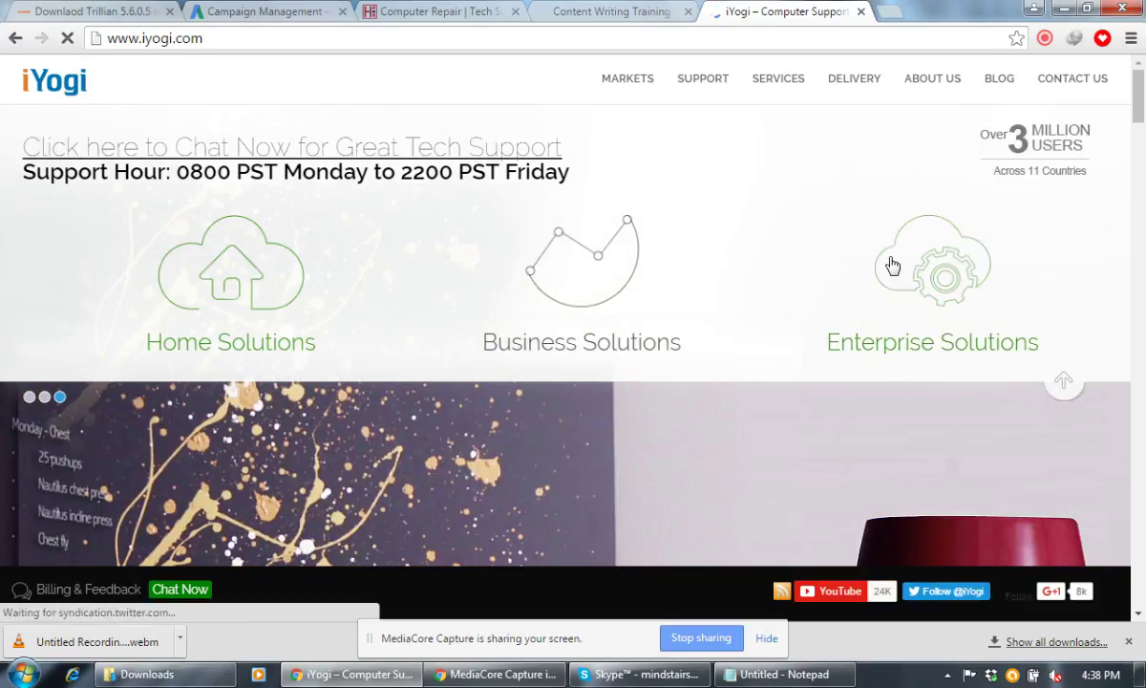
# Examine the iYogi homepage from top to footer, including its support services, delivery methods, plan prices and quick links
pyautogui.scroll(-1, 892, 265)
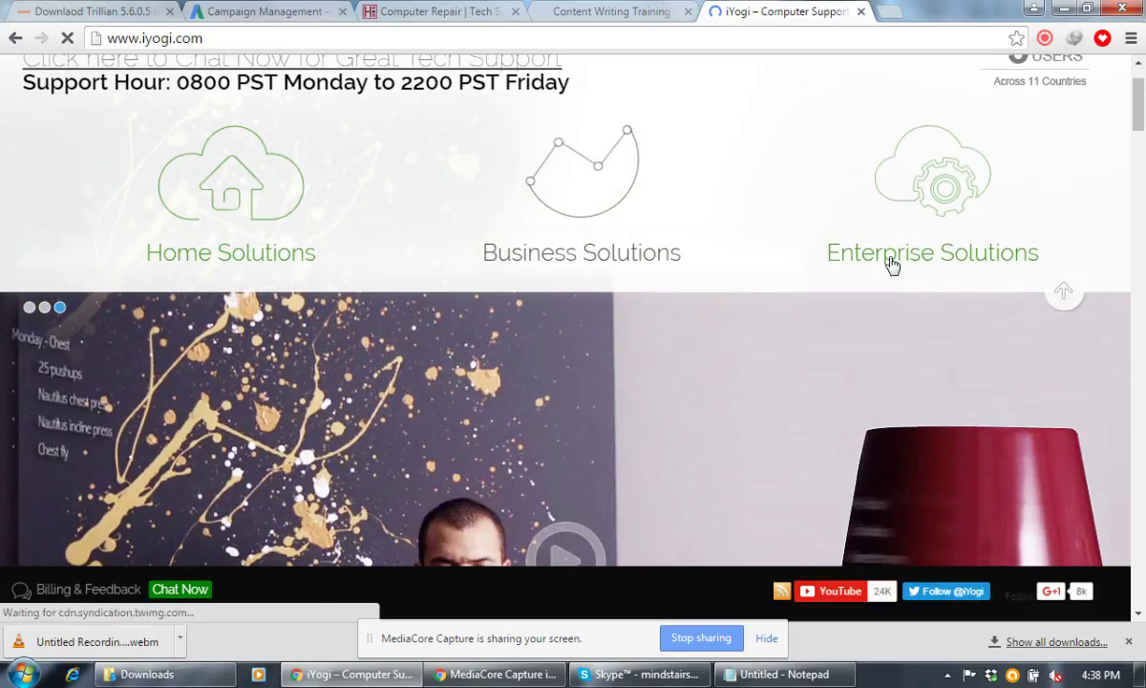
pyautogui.scroll(-3, 892, 265)
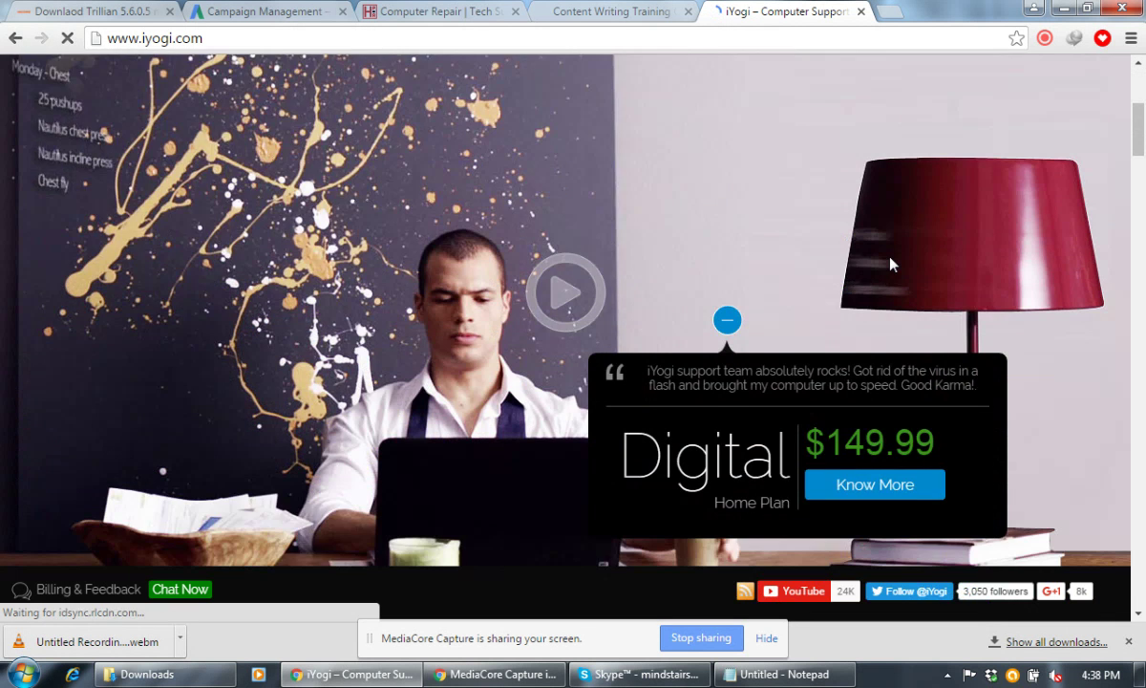
pyautogui.scroll(-6, 892, 264)
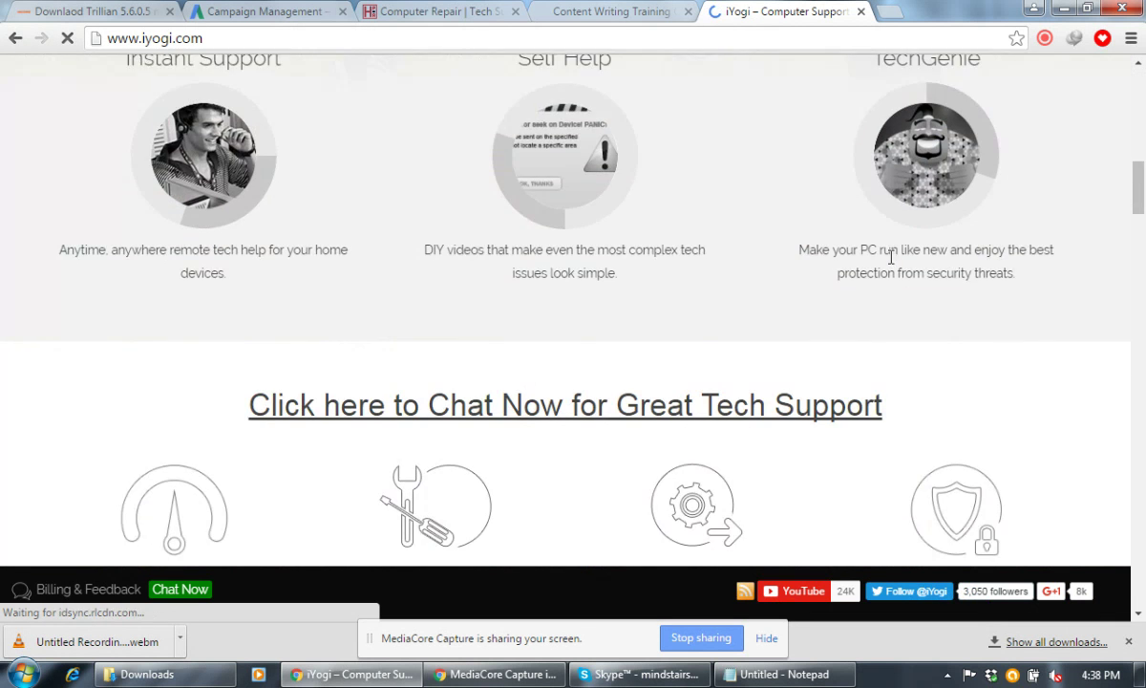
pyautogui.scroll(-4, 892, 264)
pyautogui.scroll(-4, 890, 256)
pyautogui.scroll(-6, 890, 256)
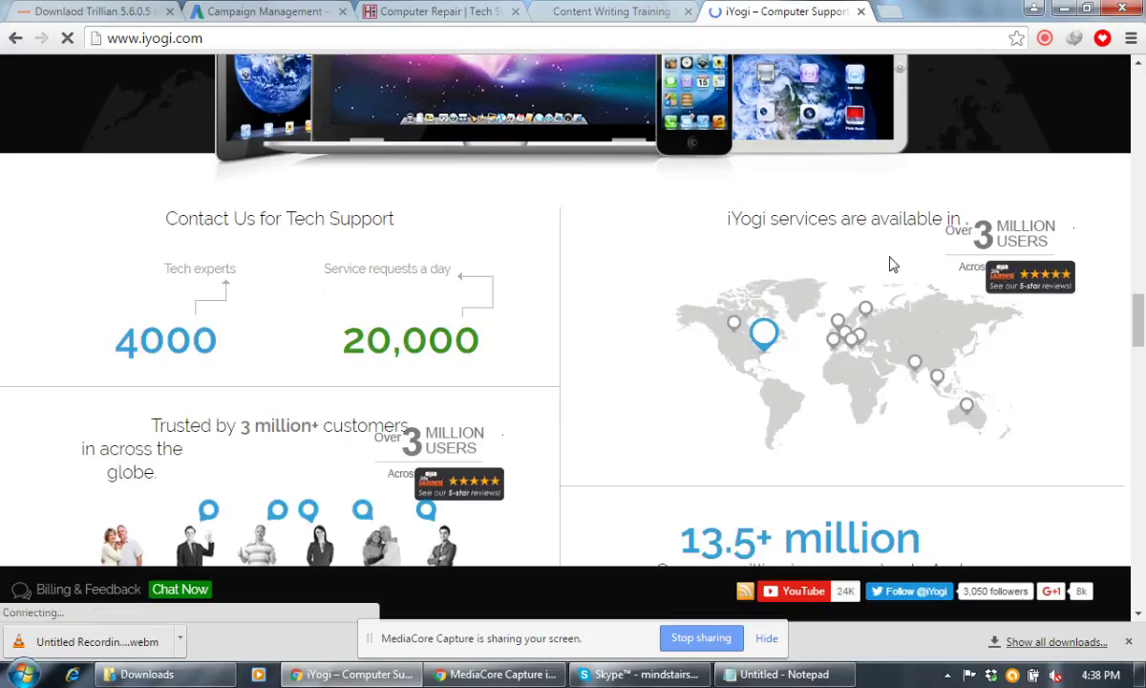
pyautogui.scroll(-3, 892, 264)
pyautogui.scroll(-9, 890, 255)
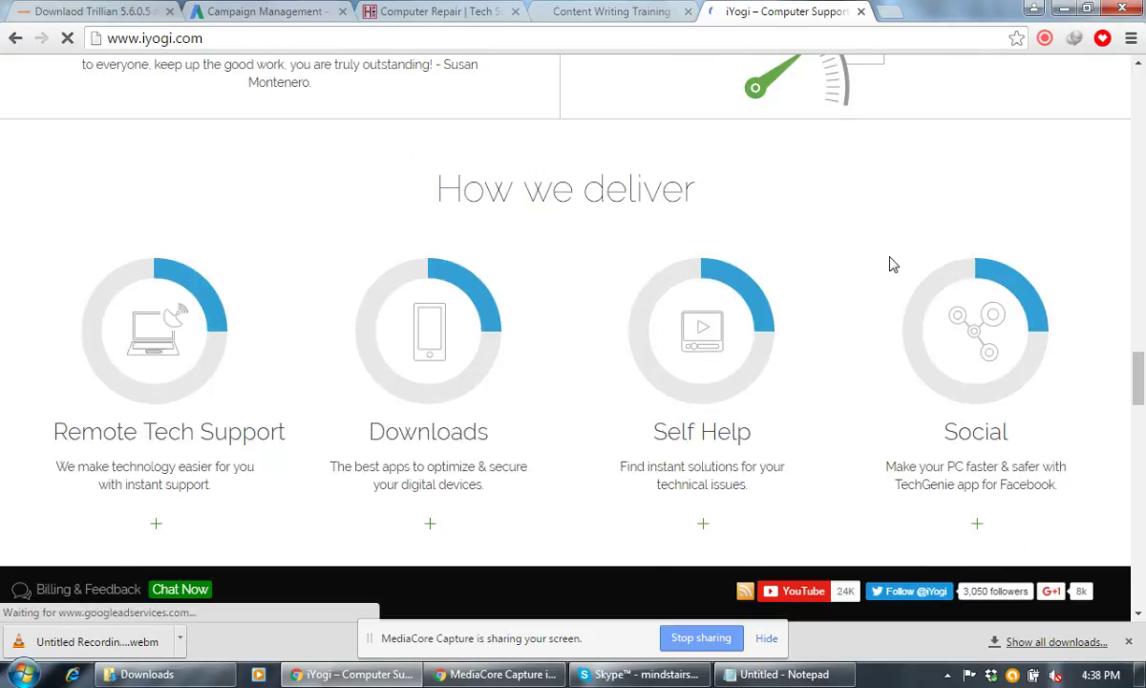
pyautogui.scroll(-3, 890, 264)
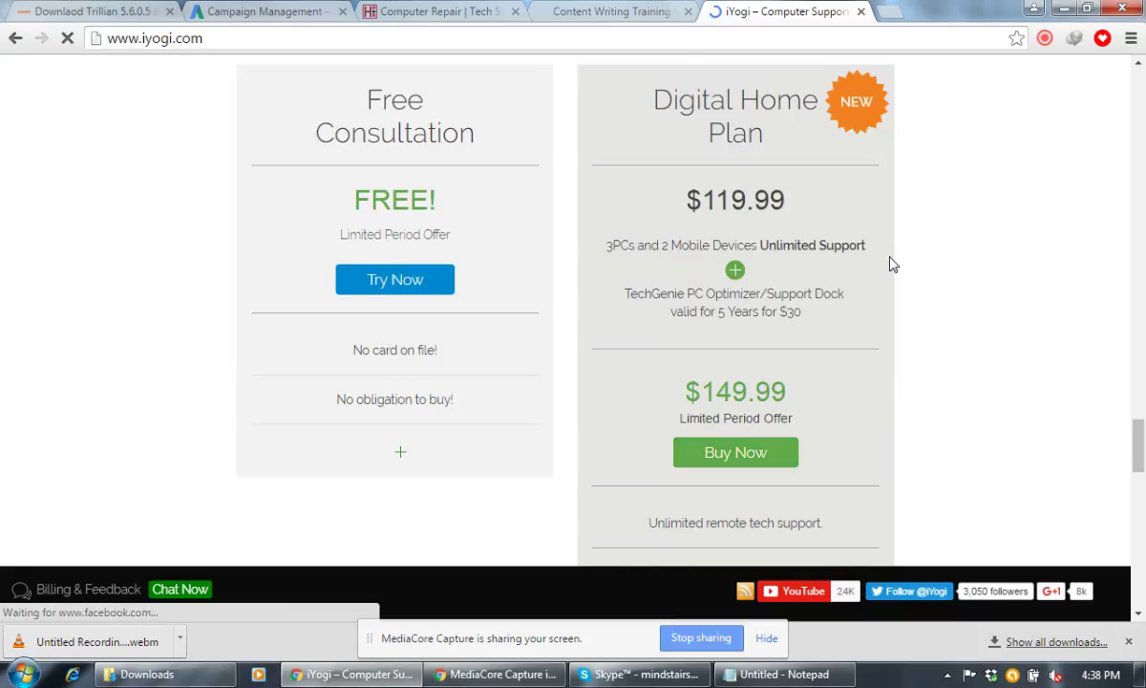
pyautogui.scroll(-5, 891, 265)
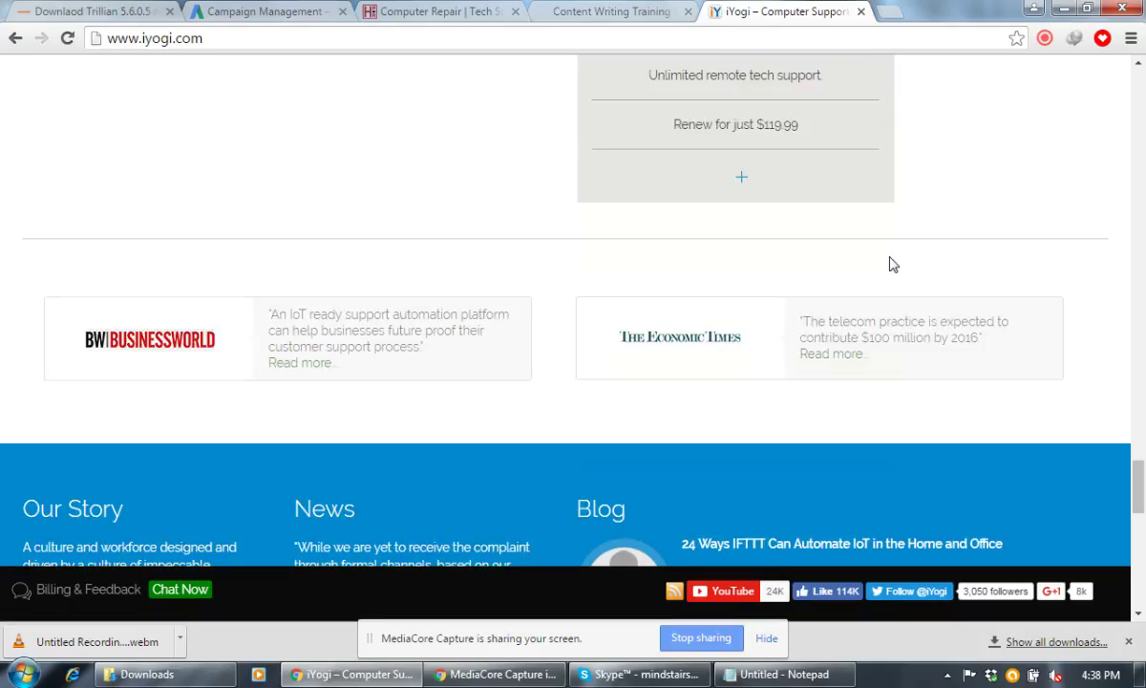
pyautogui.scroll(-2, 889, 256)
pyautogui.scroll(-8, 890, 256)
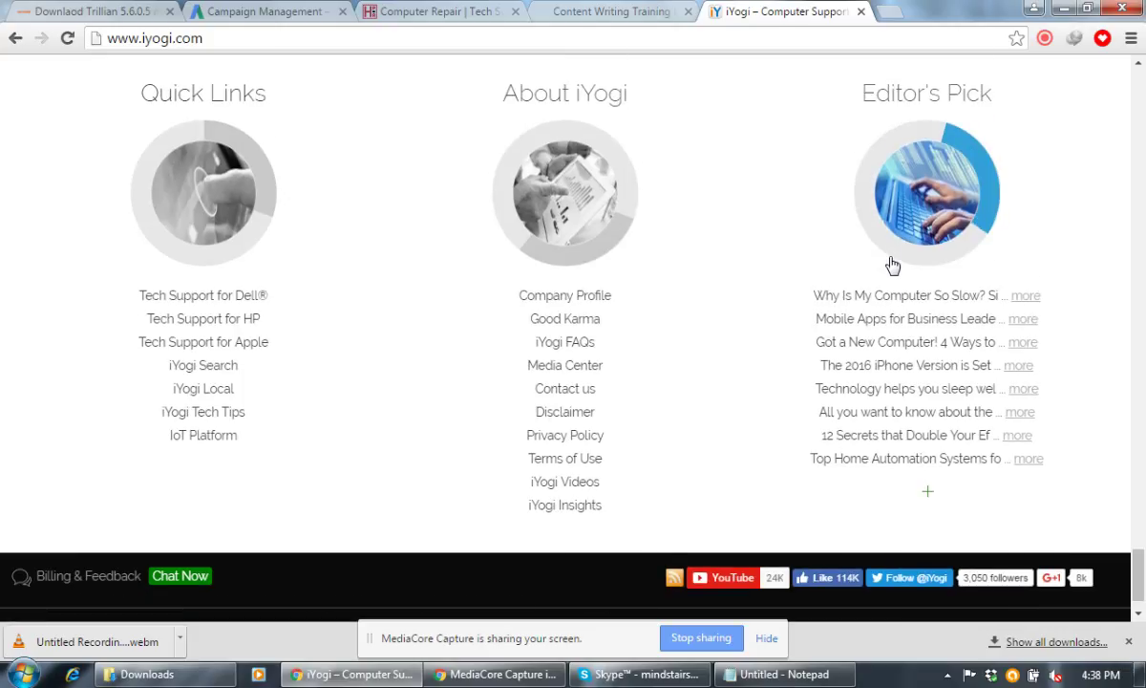
pyautogui.scroll(8, 892, 264)
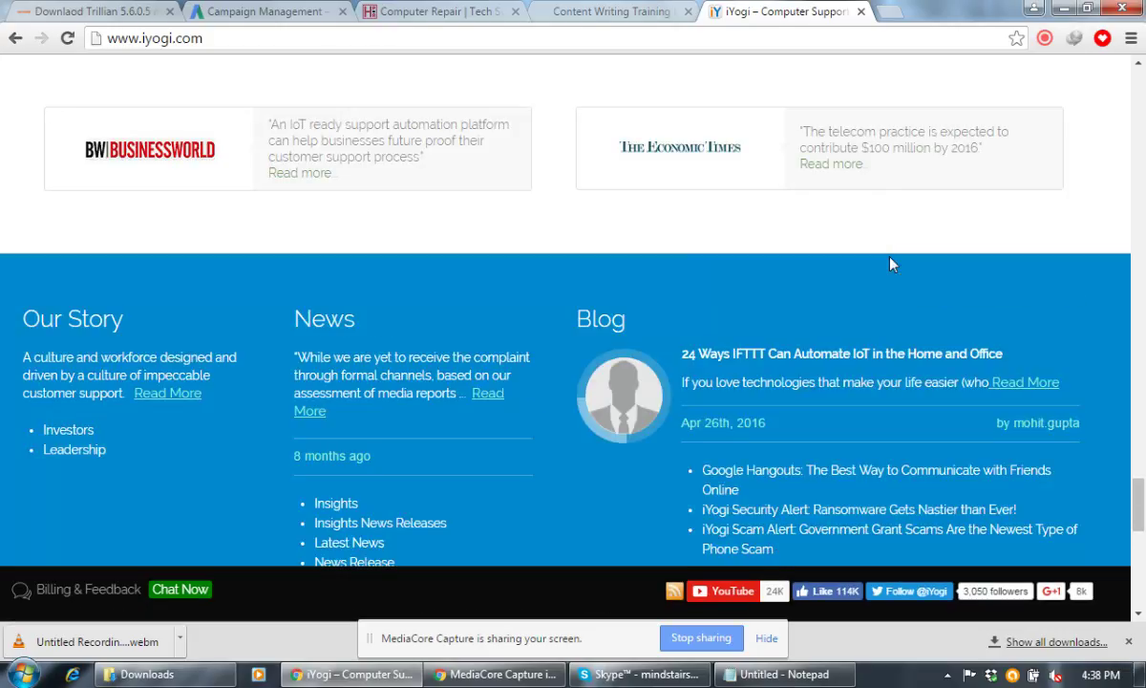
pyautogui.scroll(15, 890, 258)
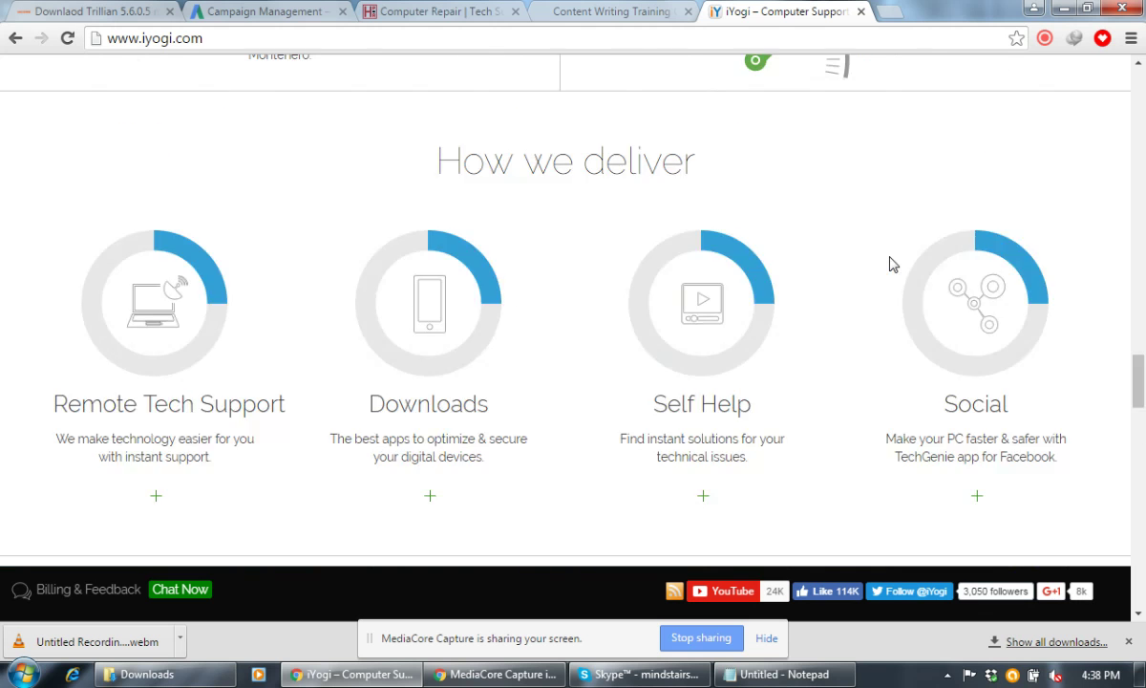
pyautogui.scroll(15, 890, 264)
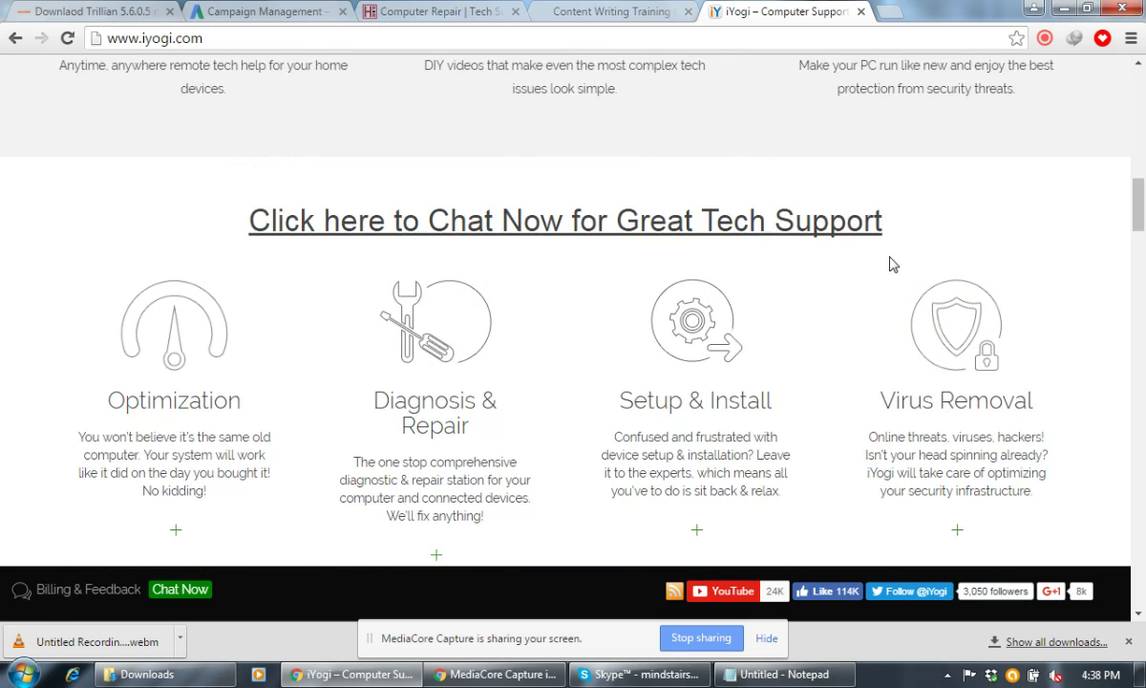
pyautogui.scroll(8, 890, 264)
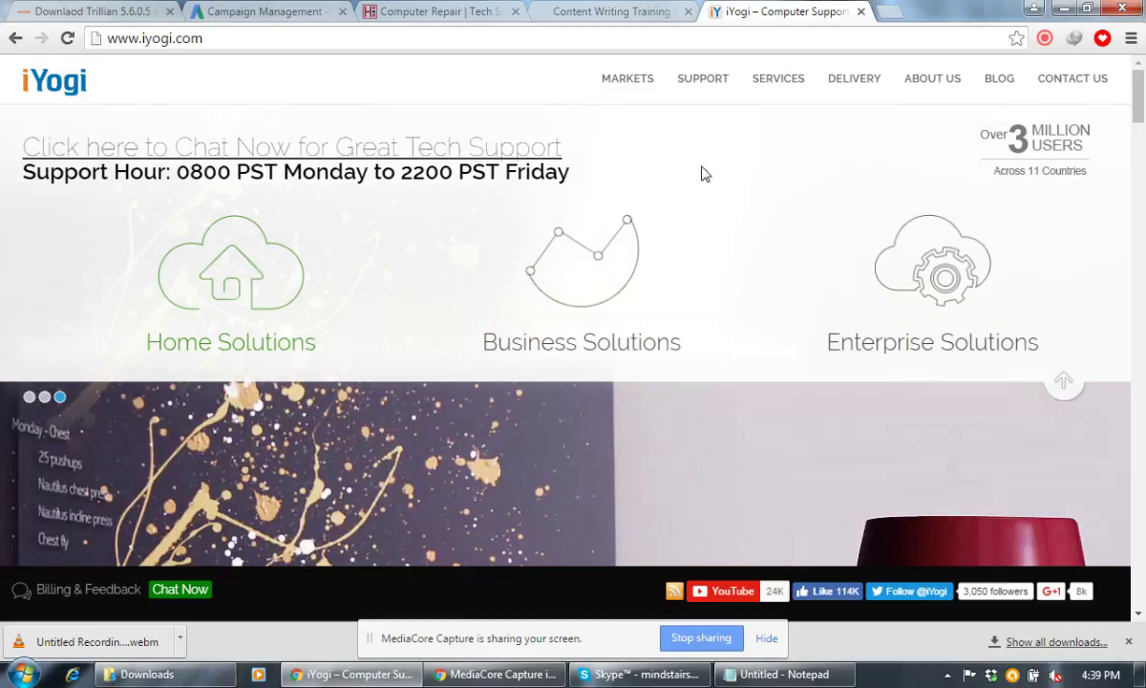
pyautogui.moveTo(799, 99)
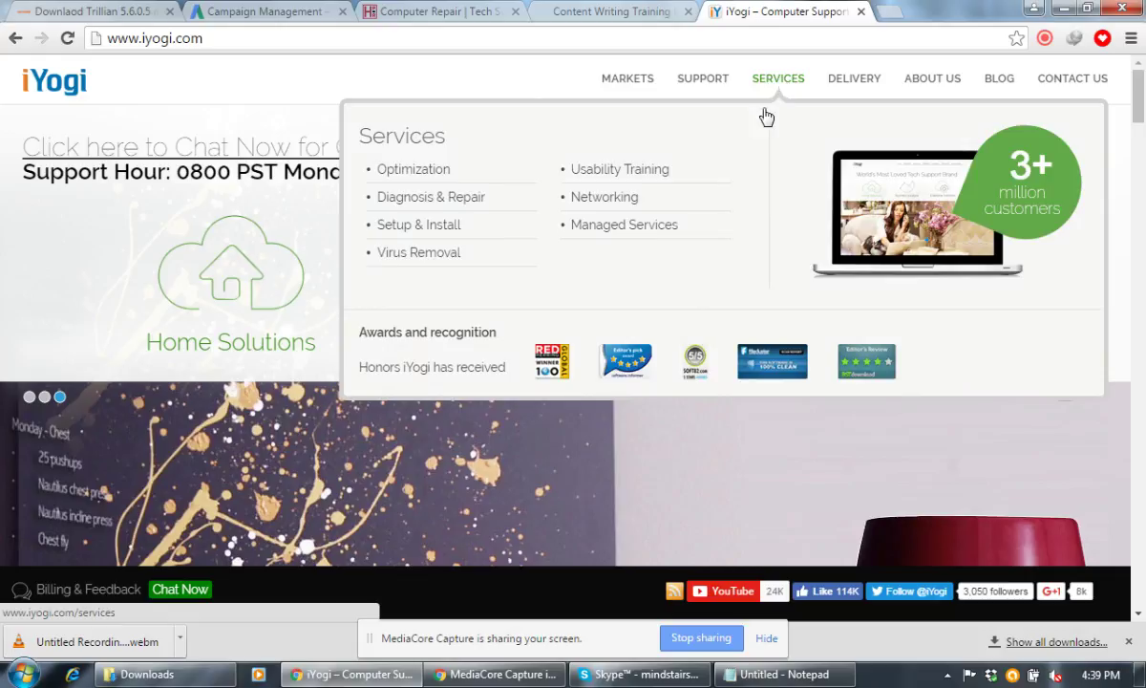
pyautogui.click(643, 196)
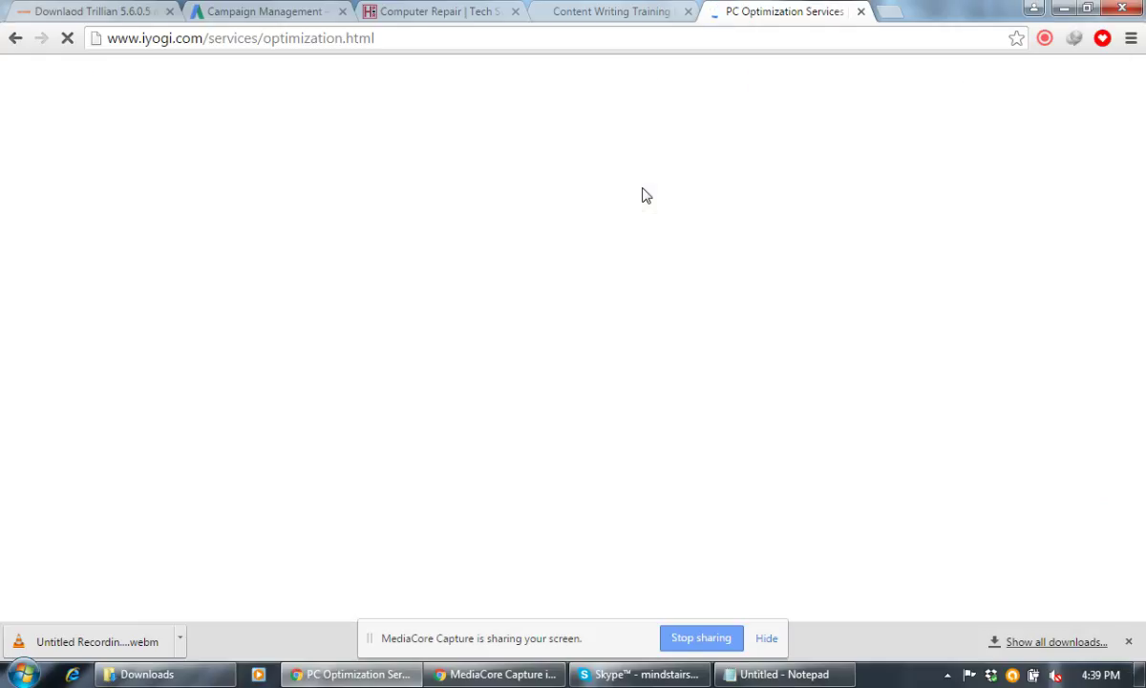
pyautogui.click(468, 11)
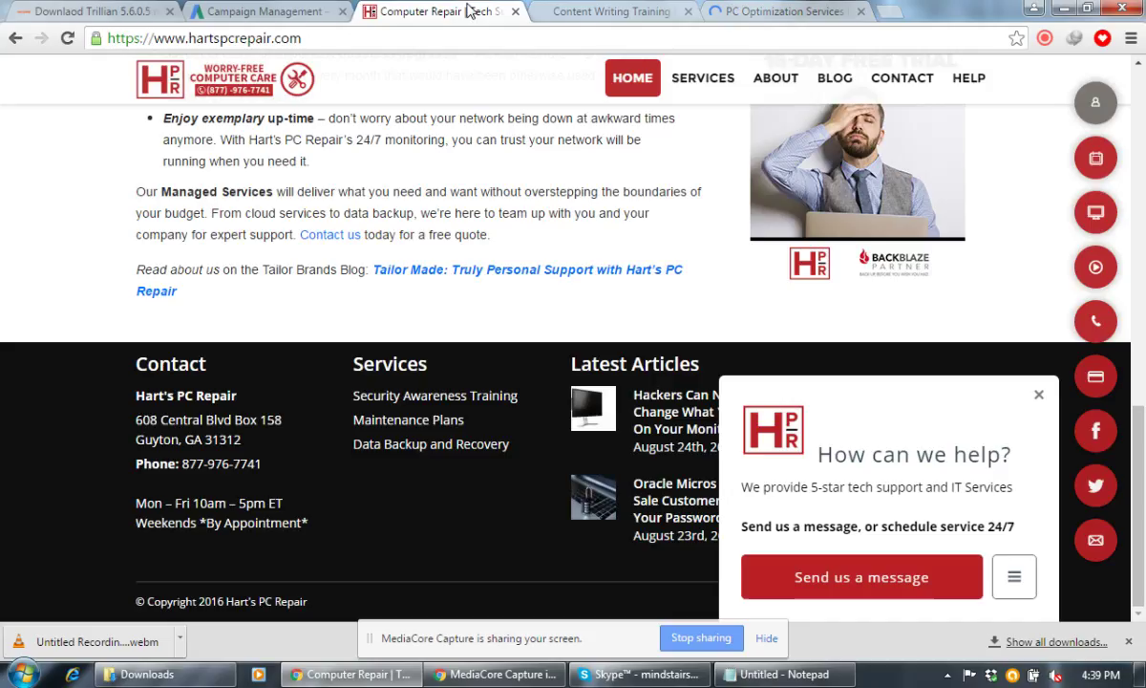
pyautogui.scroll(10, 614, 286)
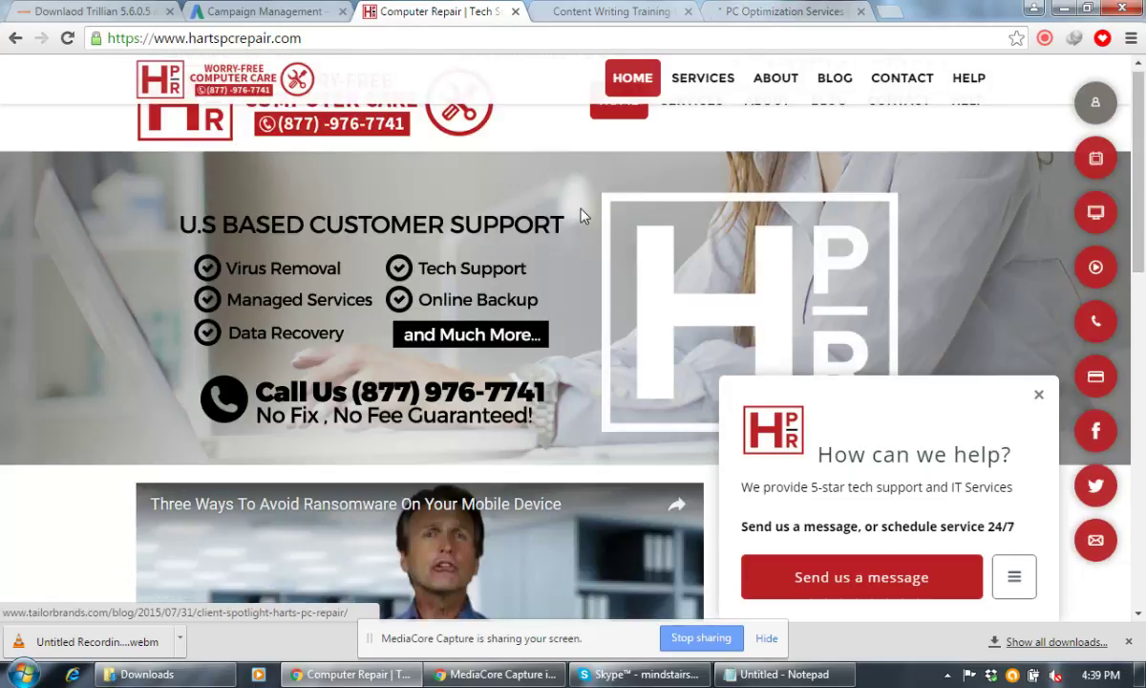
pyautogui.click(515, 12)
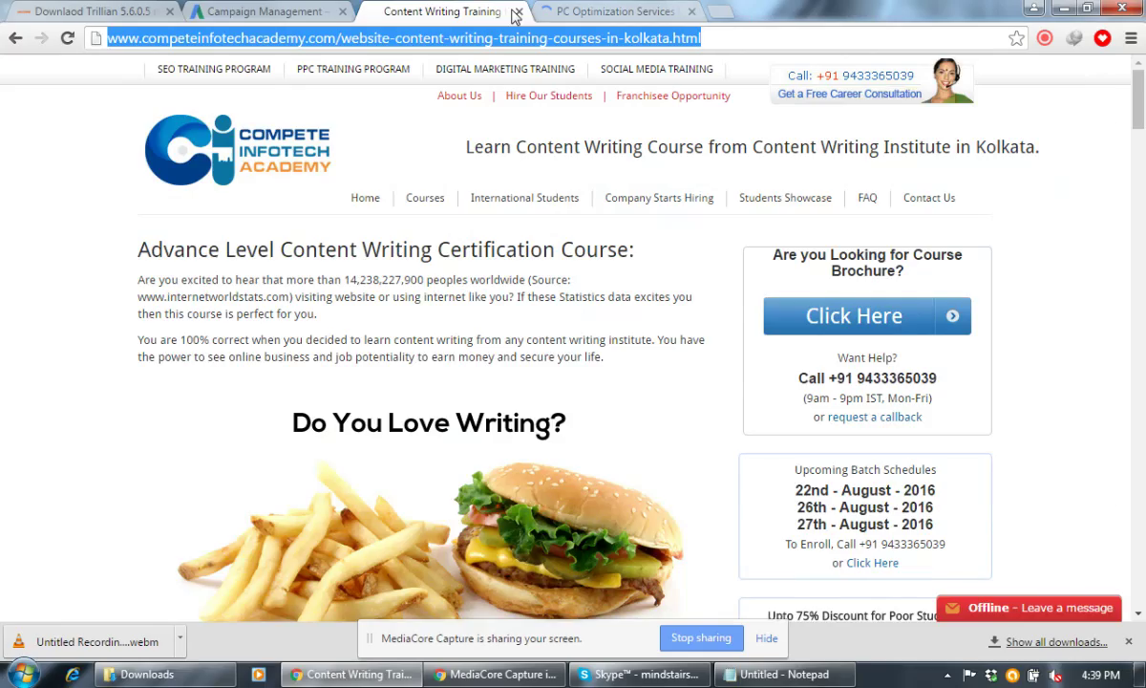
# Review iYogi's Optimization page, highlighting the "5 years" license term in the Digital Home Plan offer and reading the plan's features
pyautogui.click(662, 12)
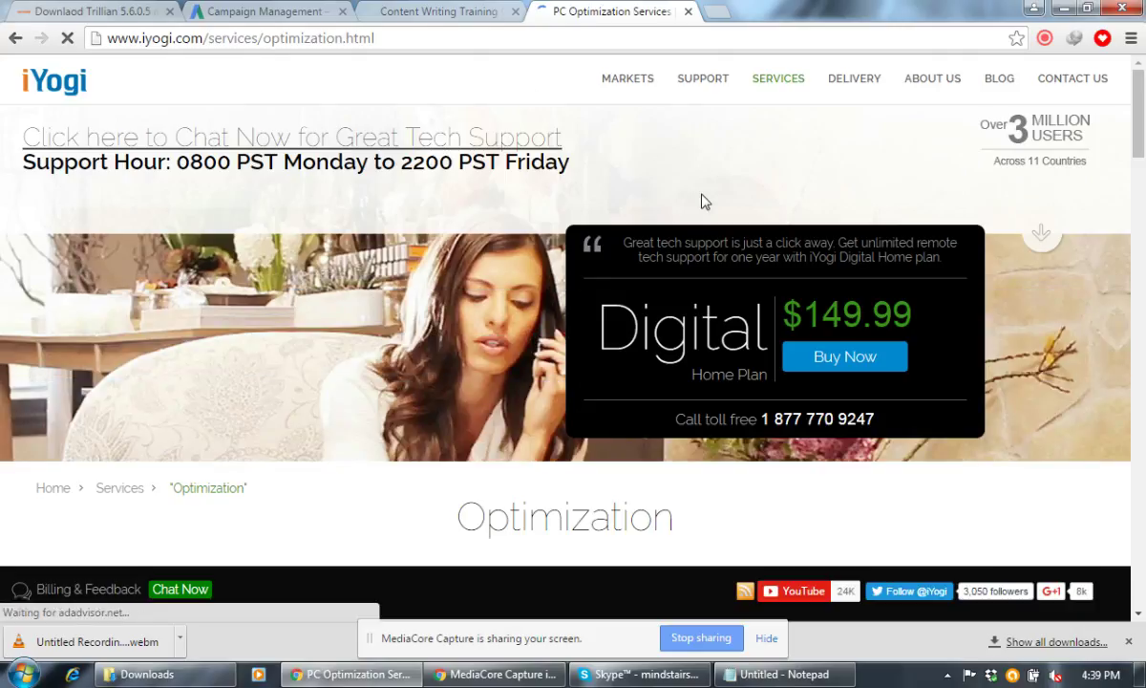
pyautogui.scroll(-5, 702, 202)
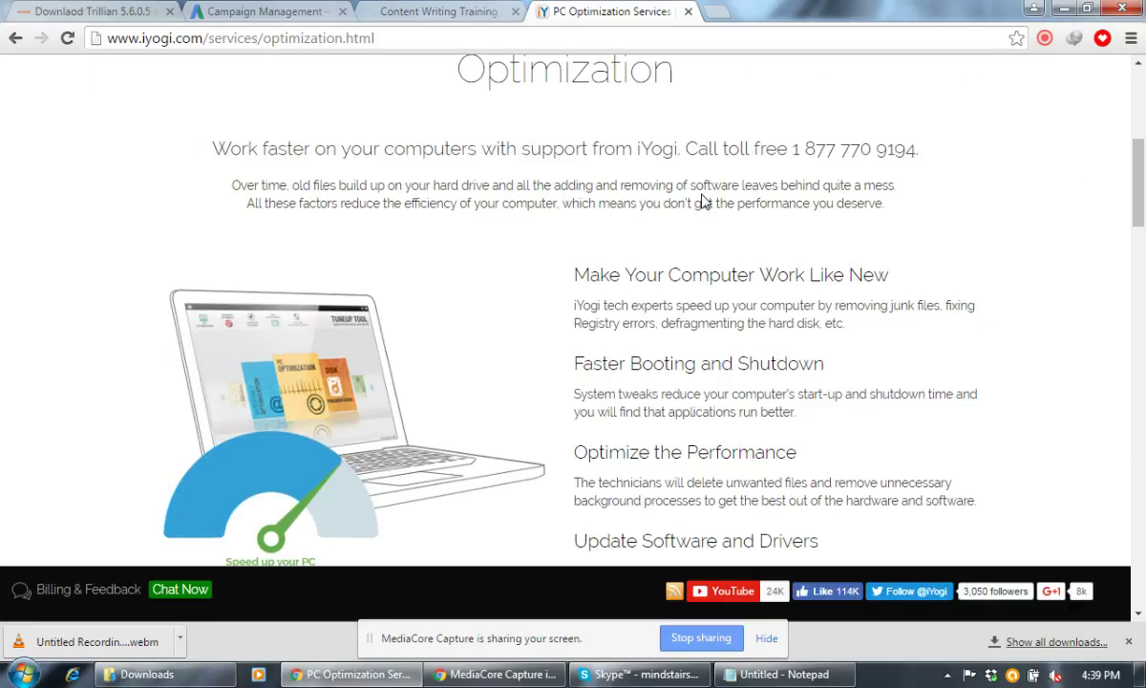
pyautogui.scroll(-10, 702, 201)
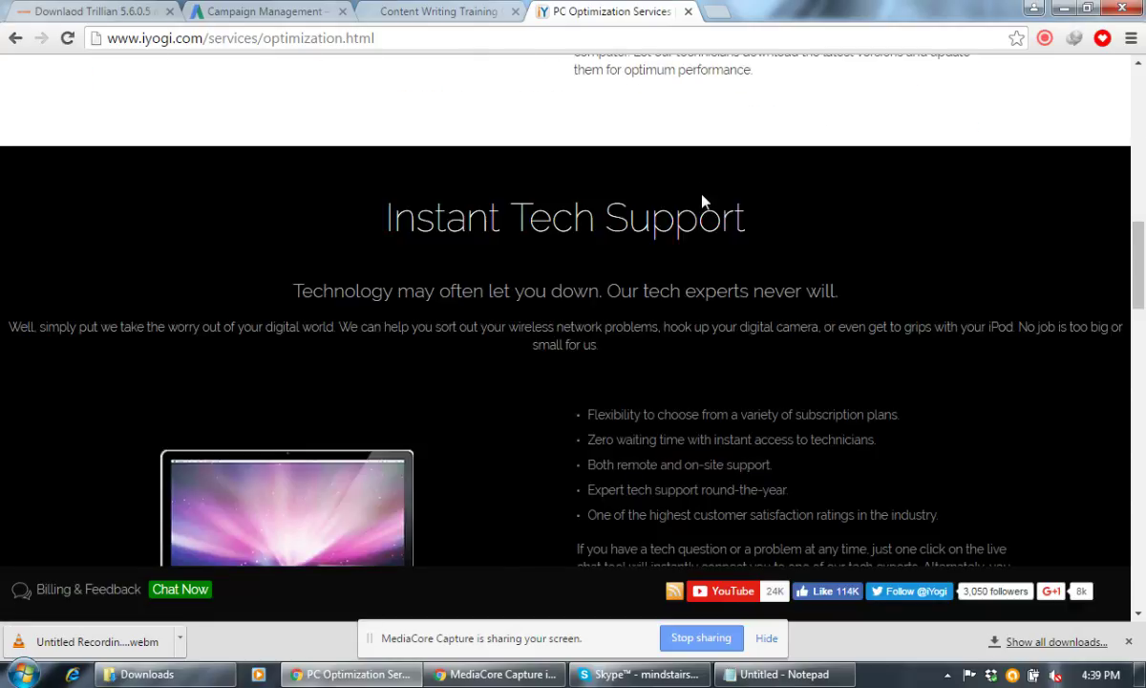
pyautogui.scroll(-4, 702, 200)
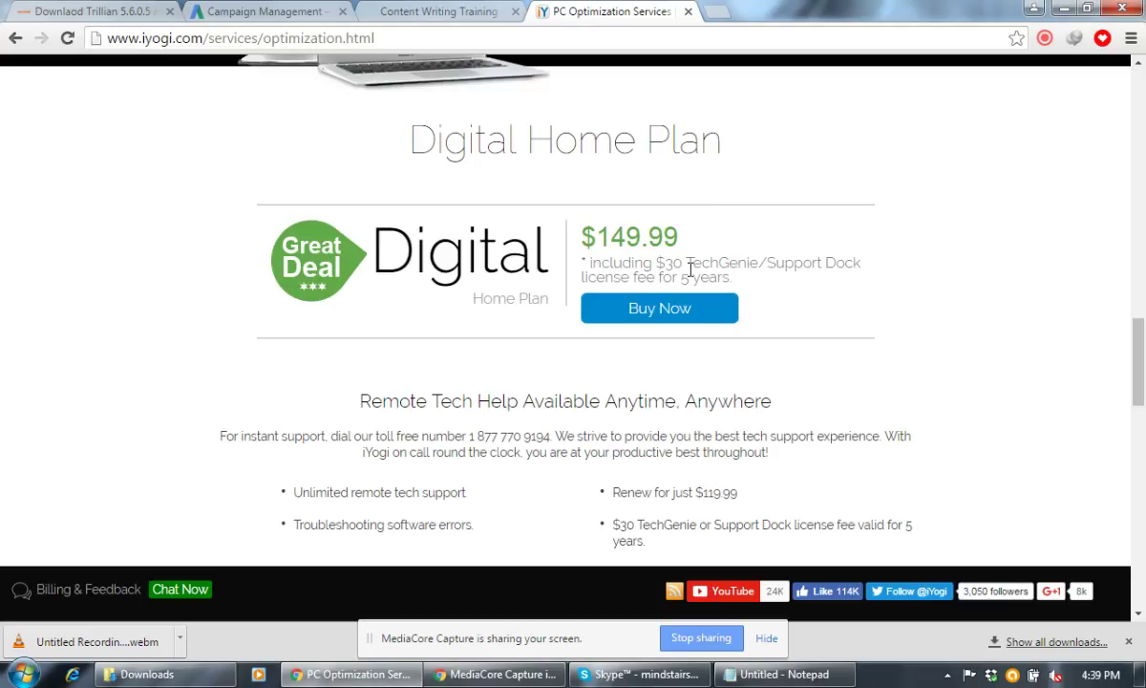
pyautogui.moveTo(681, 279); pyautogui.dragTo(729, 279)
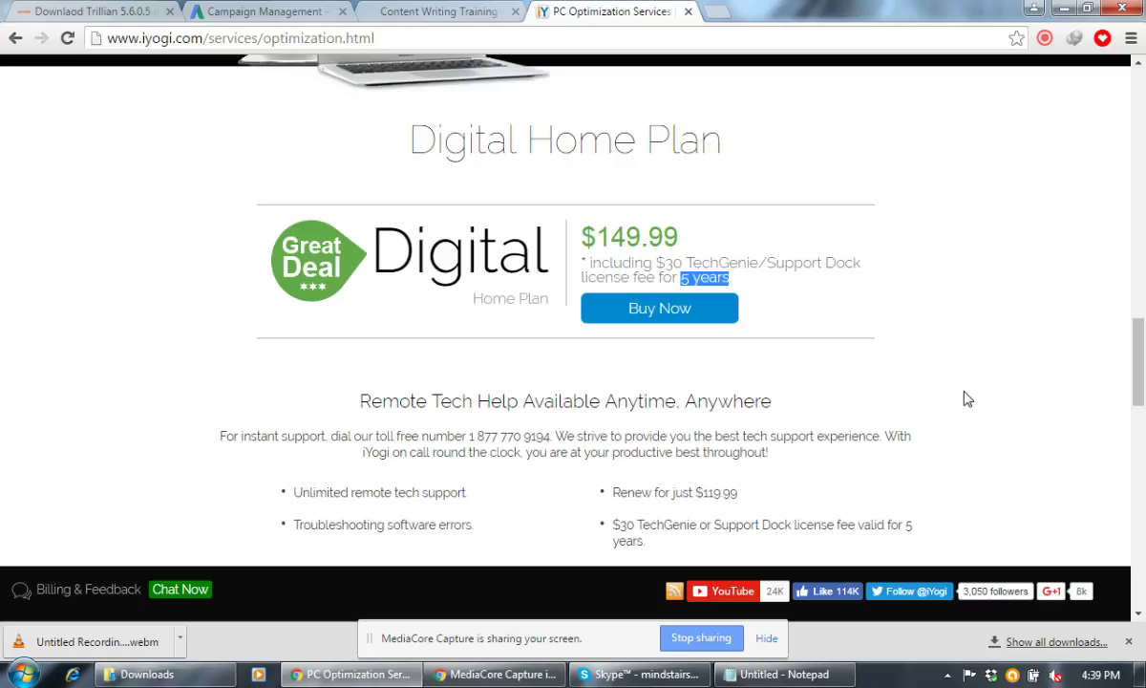
pyautogui.scroll(-1, 966, 400)
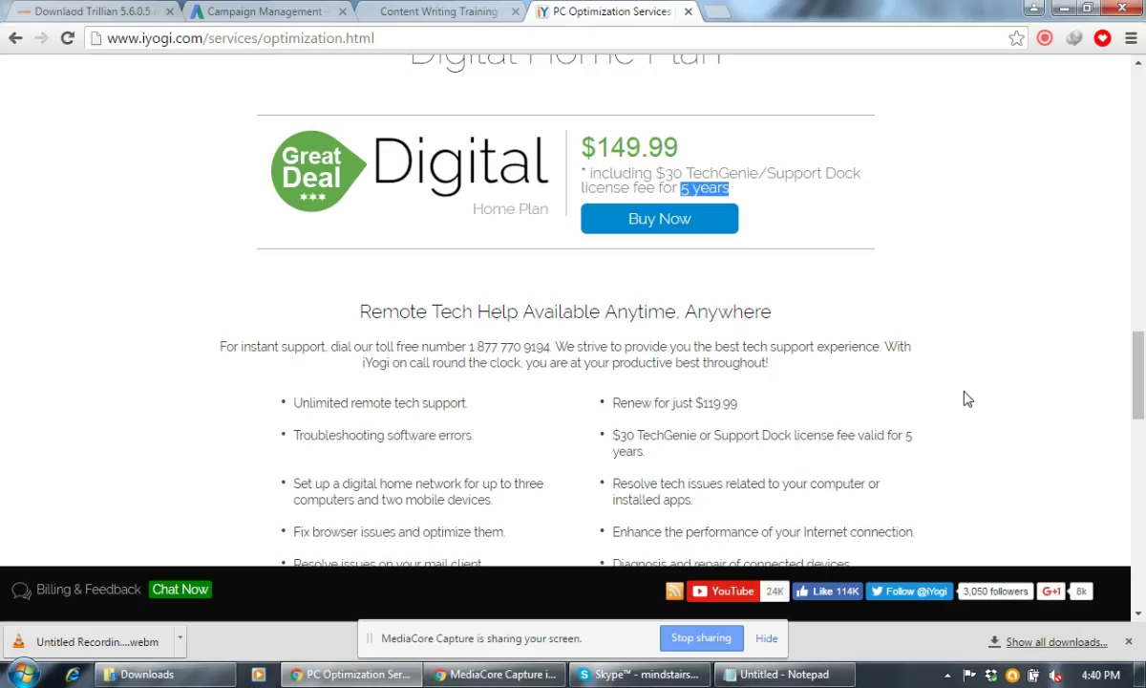
pyautogui.scroll(-2, 966, 399)
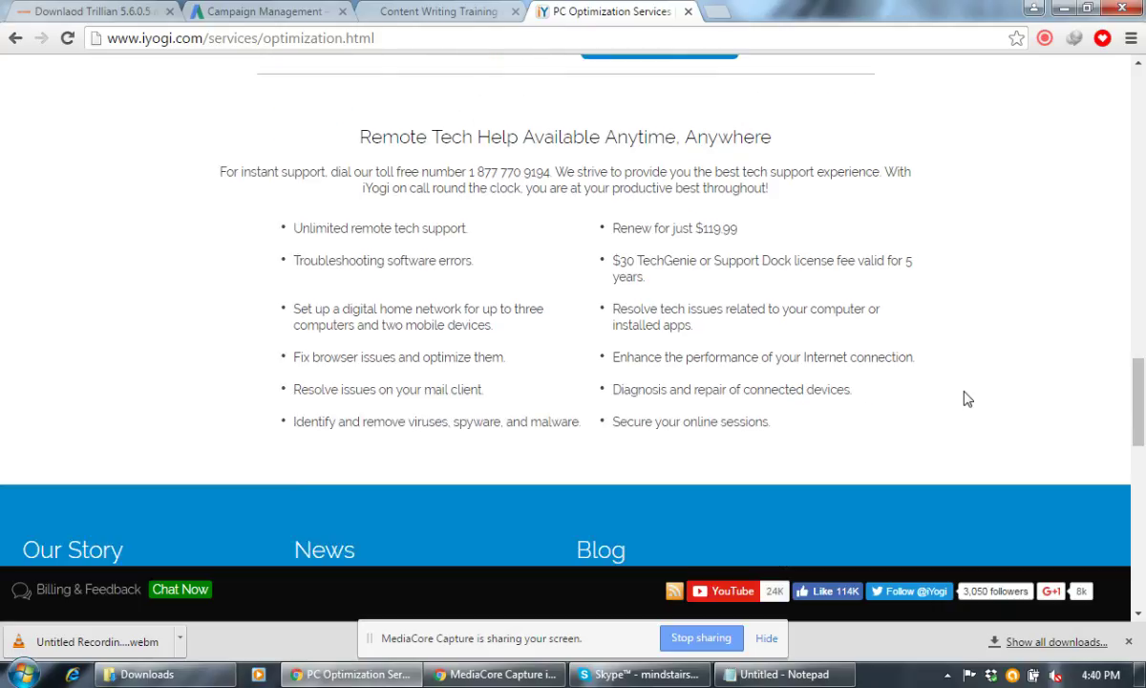
pyautogui.scroll(-6, 964, 396)
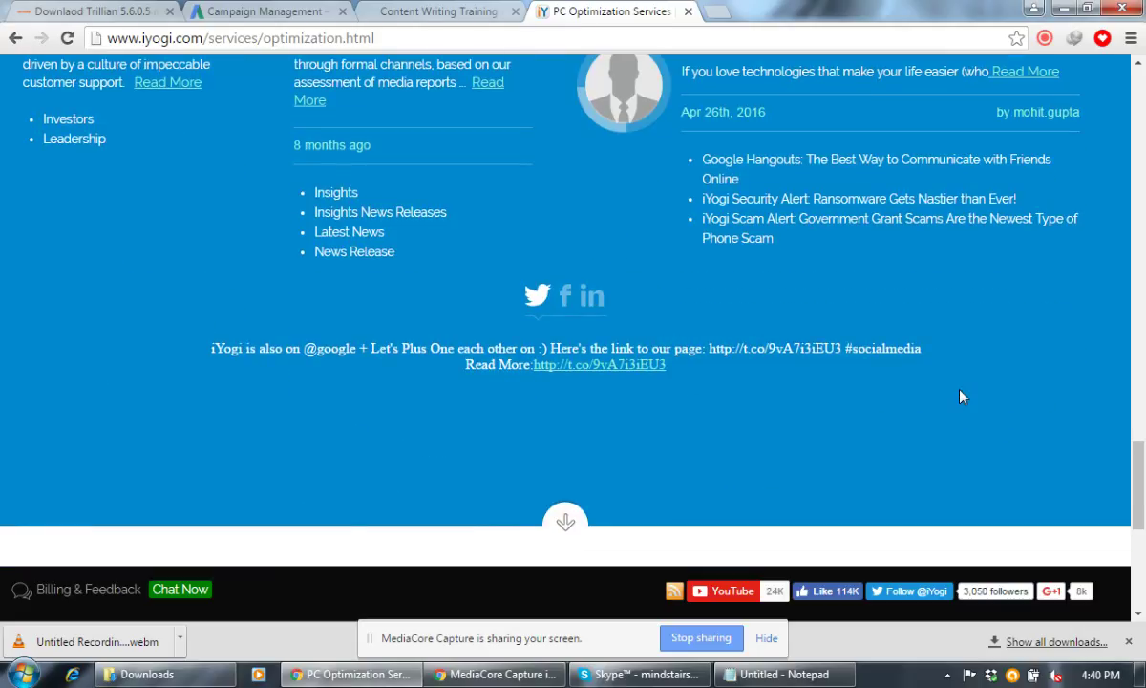
pyautogui.scroll(1, 962, 397)
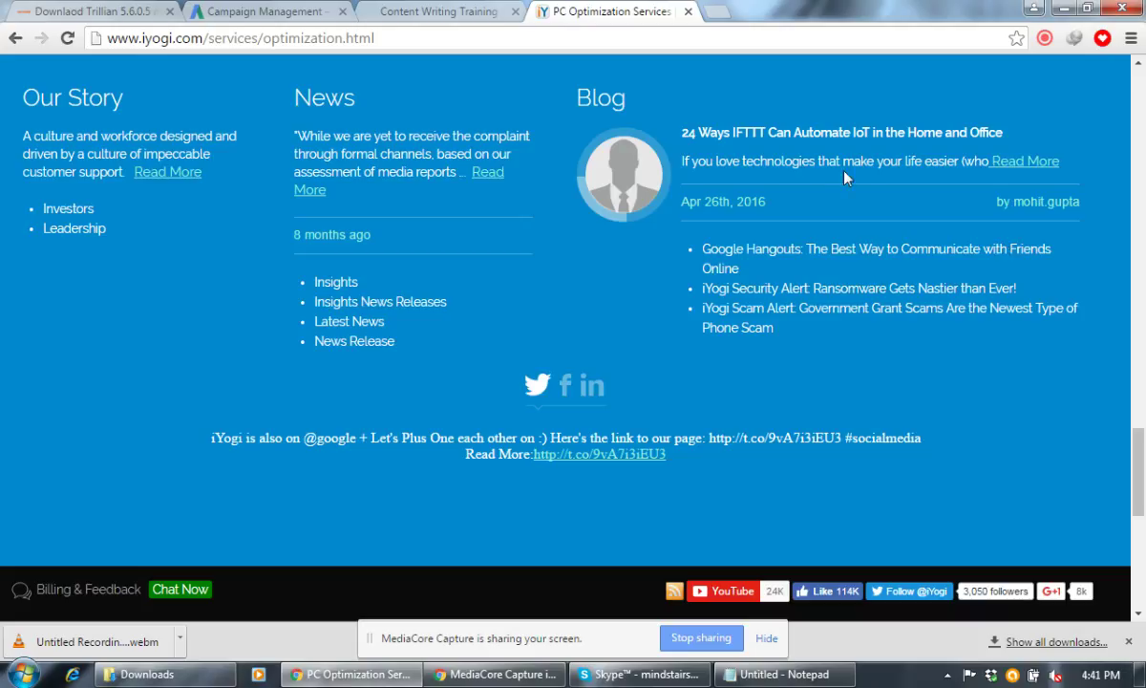
# Close the iYogi site and open the targeting editor for the Content Writing Training - Display network campaign in AdWords
pyautogui.middleClick(648, 15)
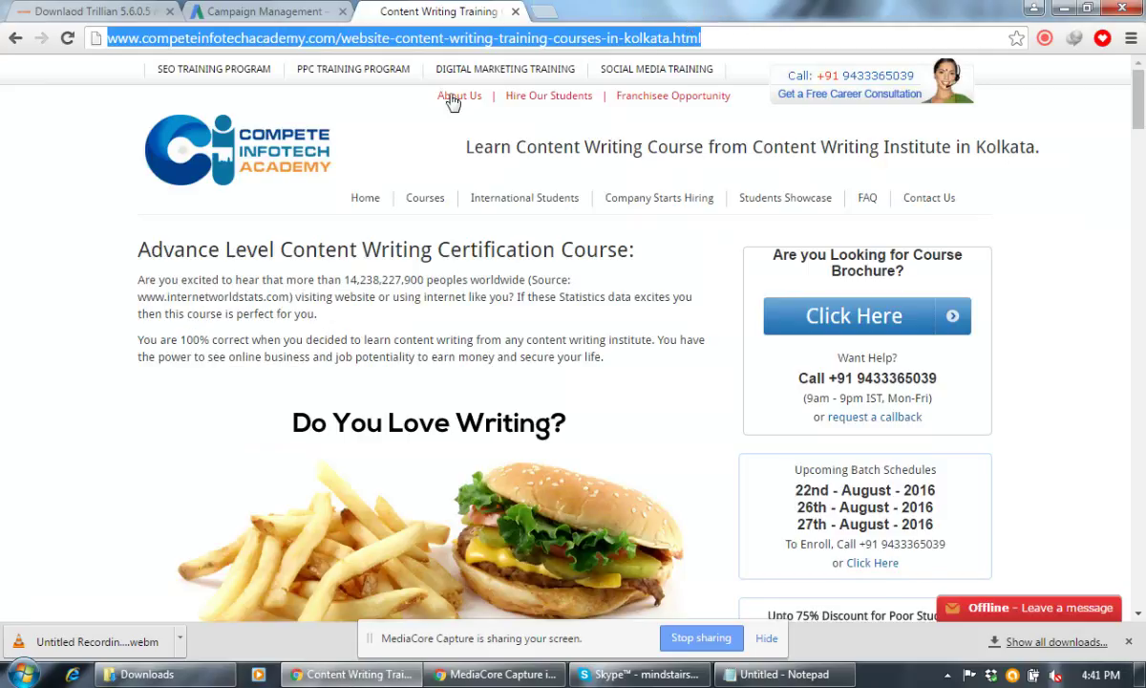
pyautogui.click(270, 13)
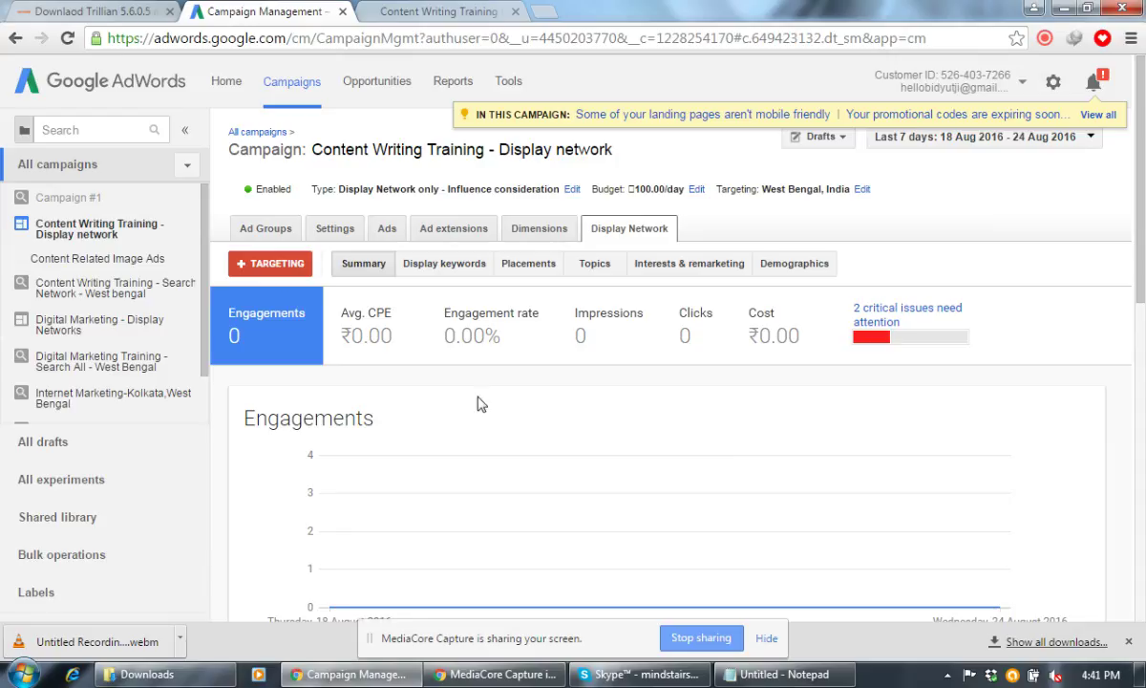
pyautogui.scroll(-1, 389, 378)
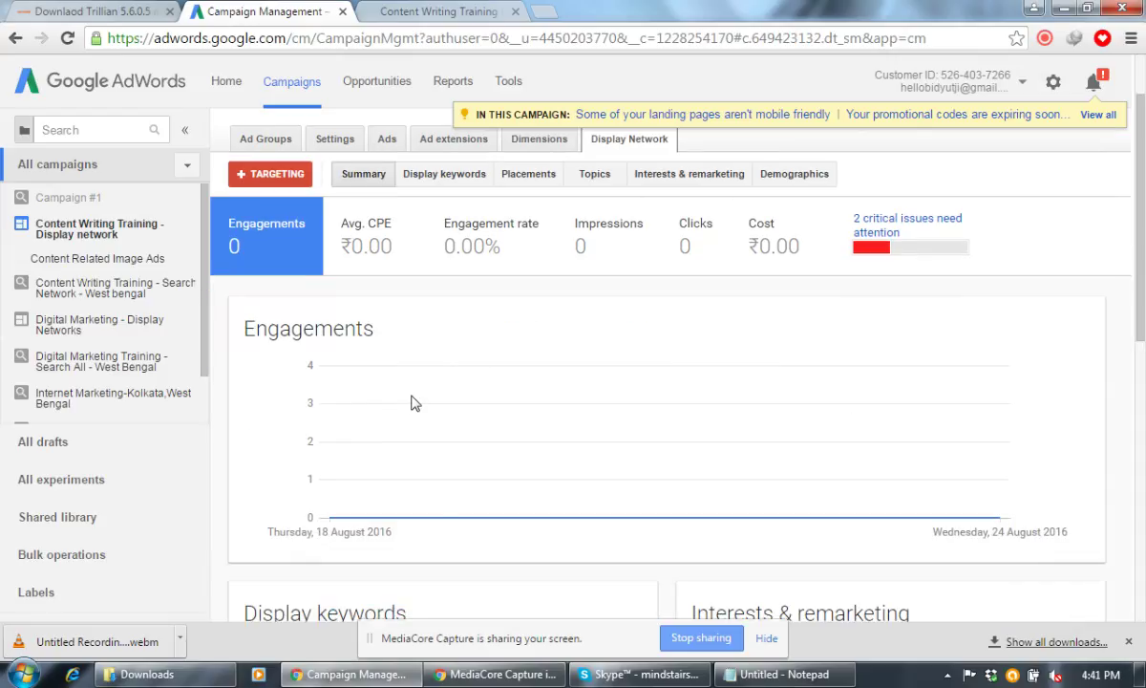
pyautogui.click(286, 172)
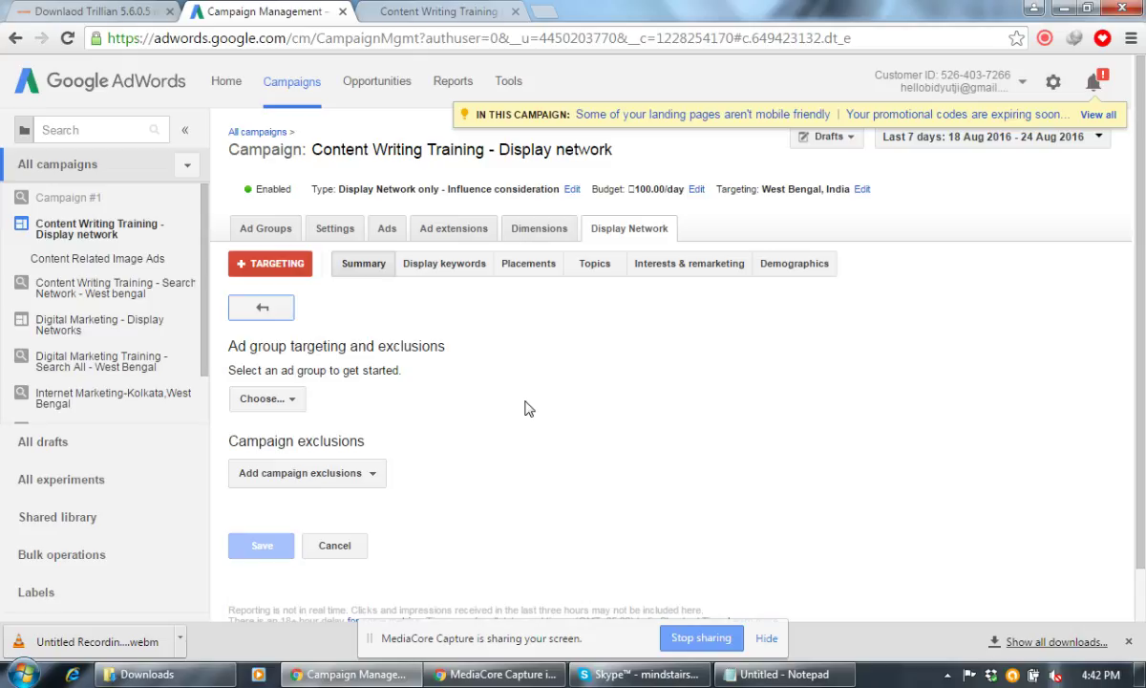
# Choose the Content Related Image Ads ad group and open the site category options under Campaign exclusions
pyautogui.click(288, 400)
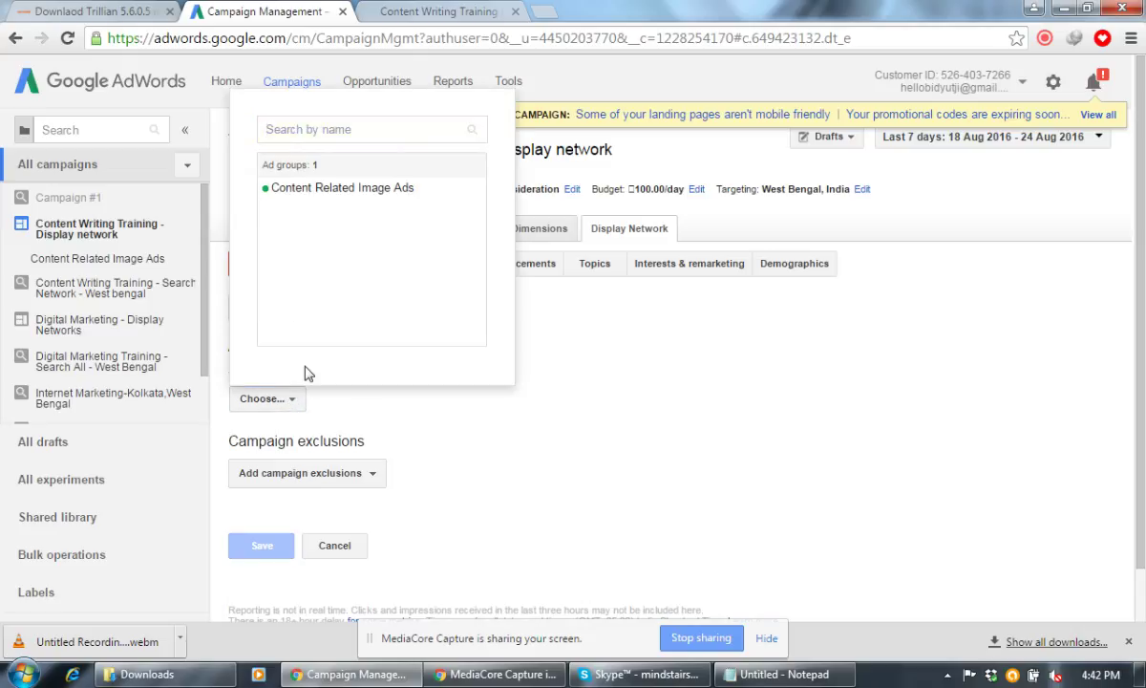
pyautogui.click(360, 195)
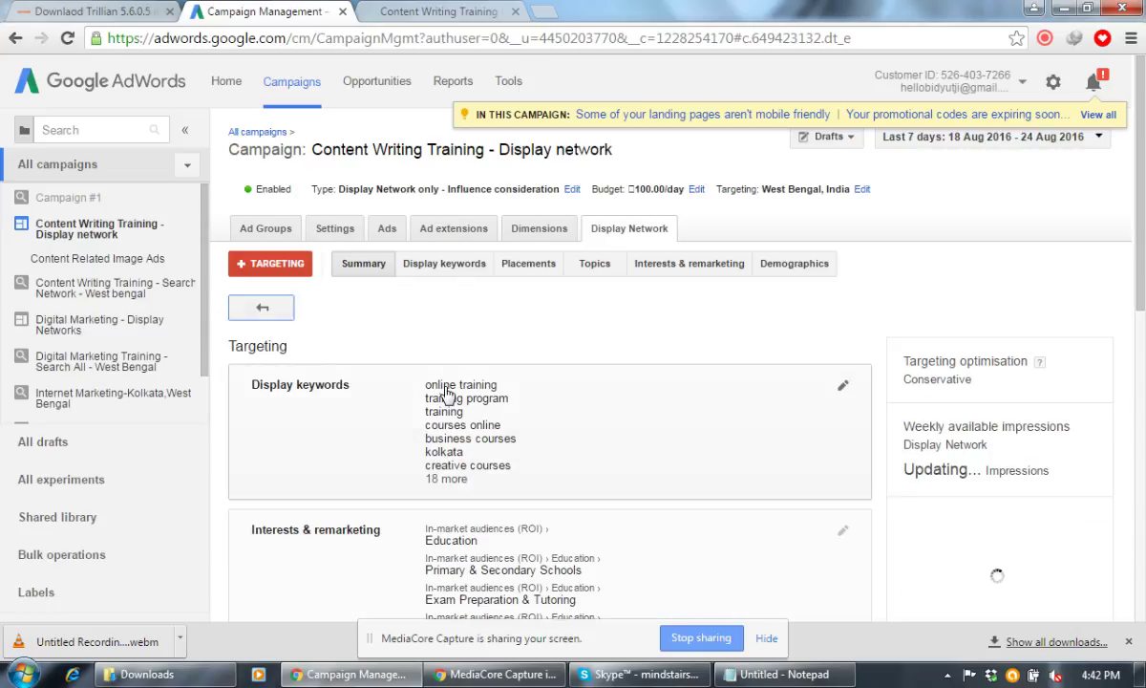
pyautogui.scroll(-9, 824, 384)
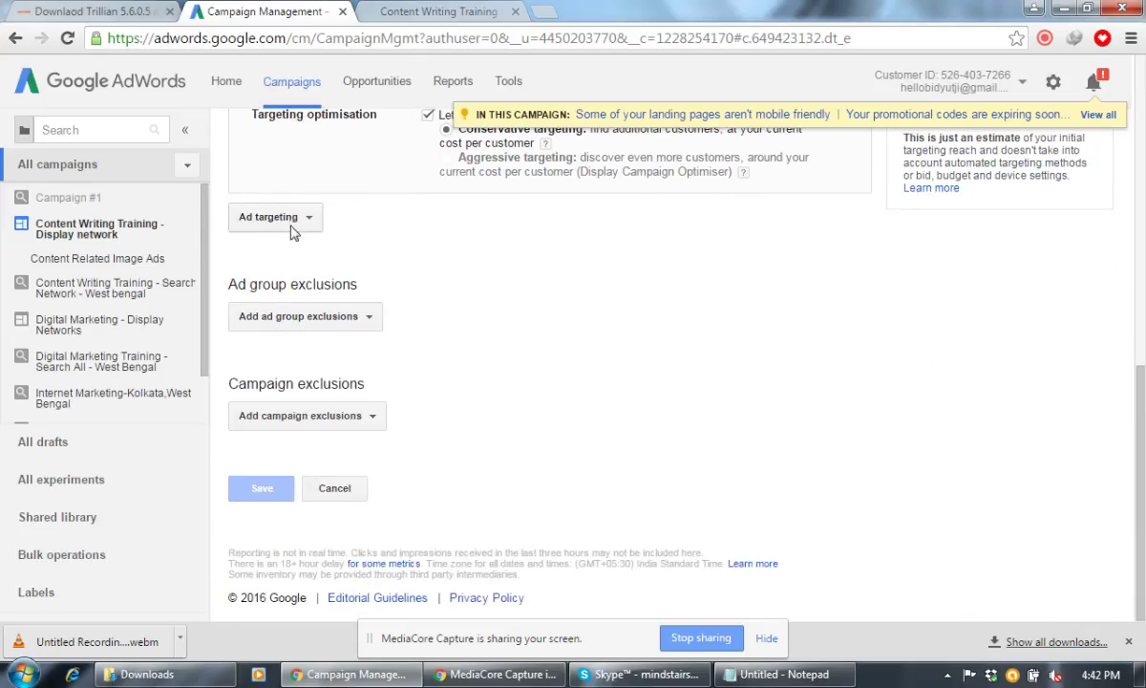
pyautogui.click(355, 423)
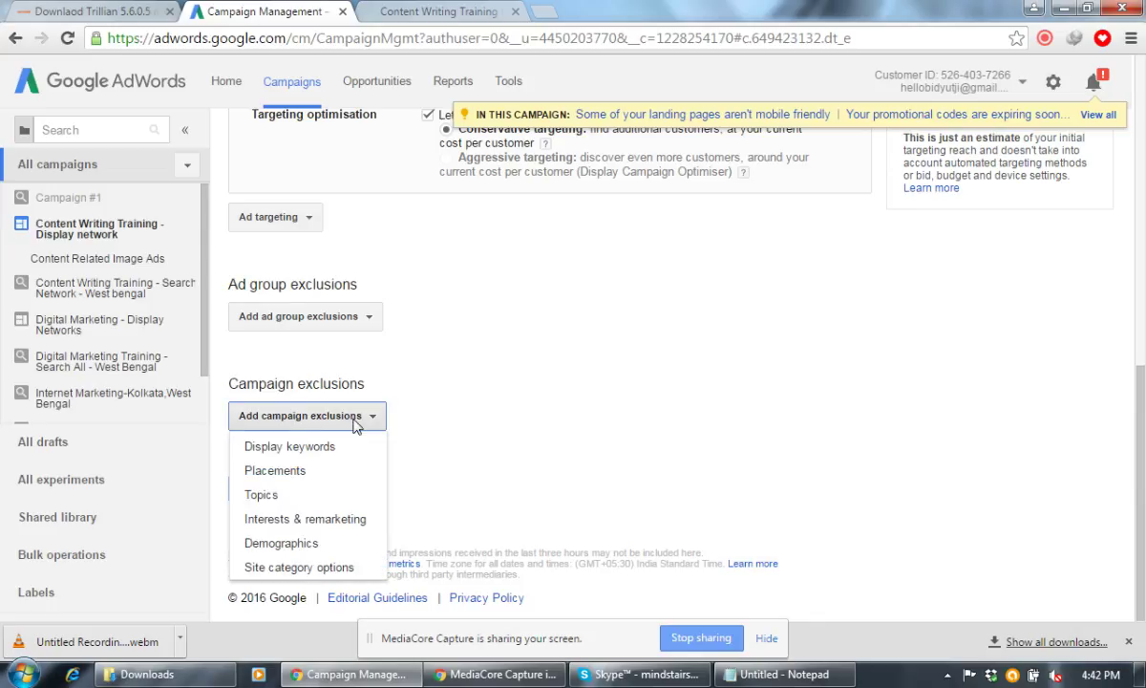
pyautogui.click(298, 567)
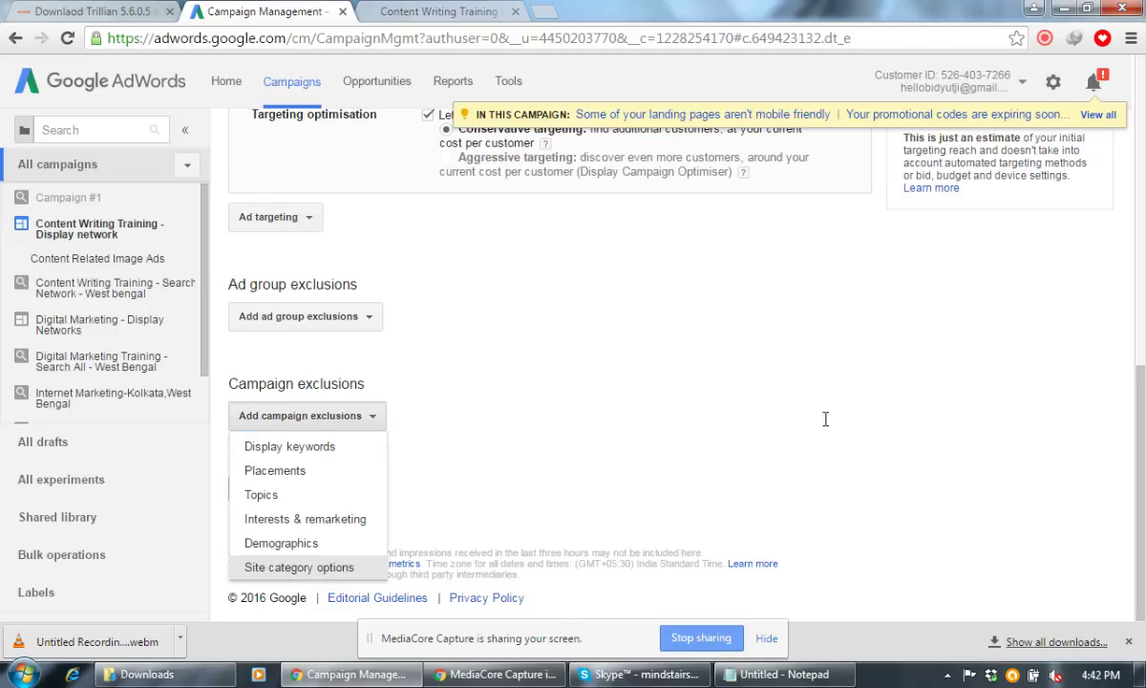
pyautogui.scroll(-3, 1021, 417)
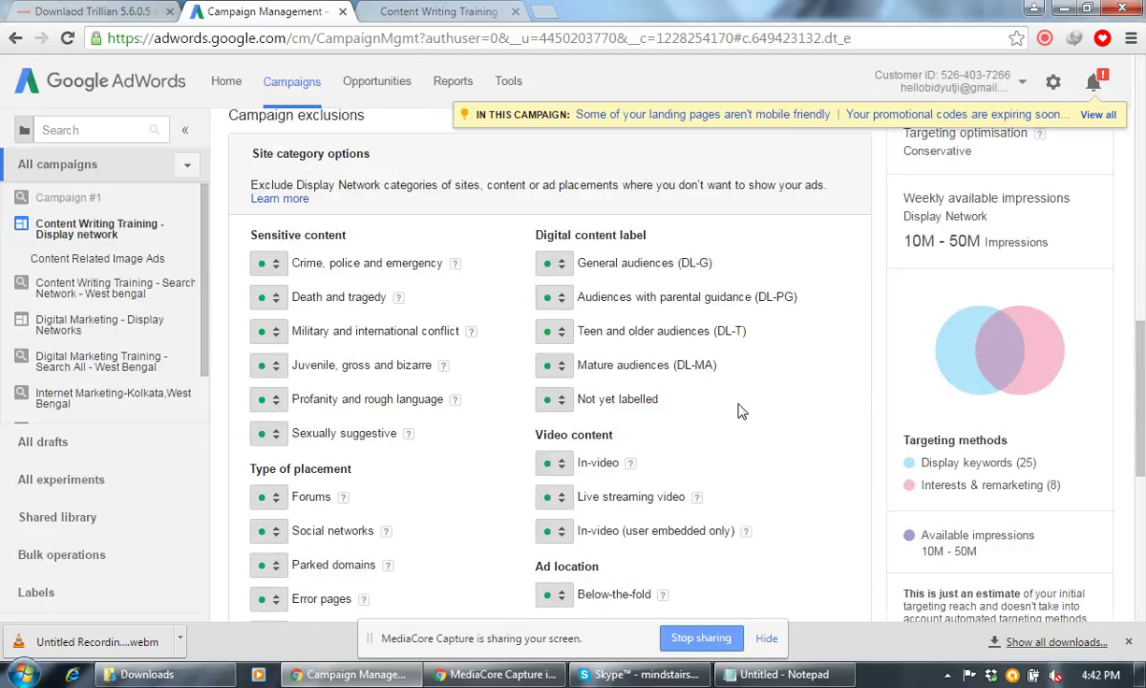
# Exclude every Sensitive content category, from Crime, police and emergency through Sexually suggestive
pyautogui.click(269, 263)
pyautogui.click(301, 315)
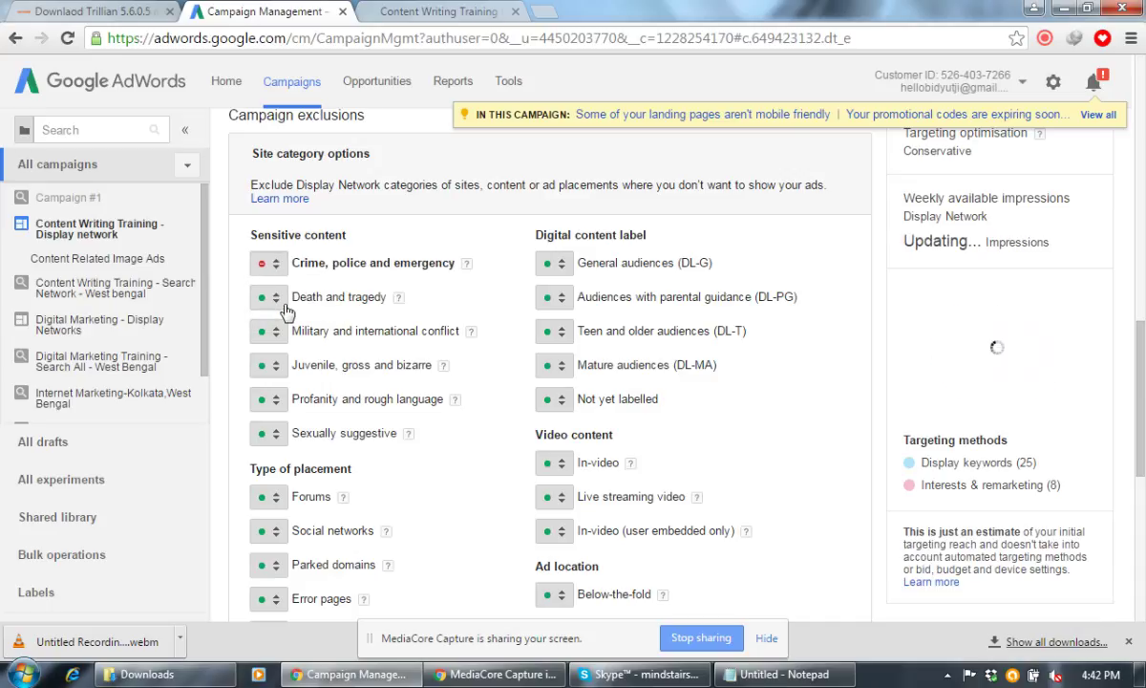
pyautogui.click(268, 297)
pyautogui.click(289, 349)
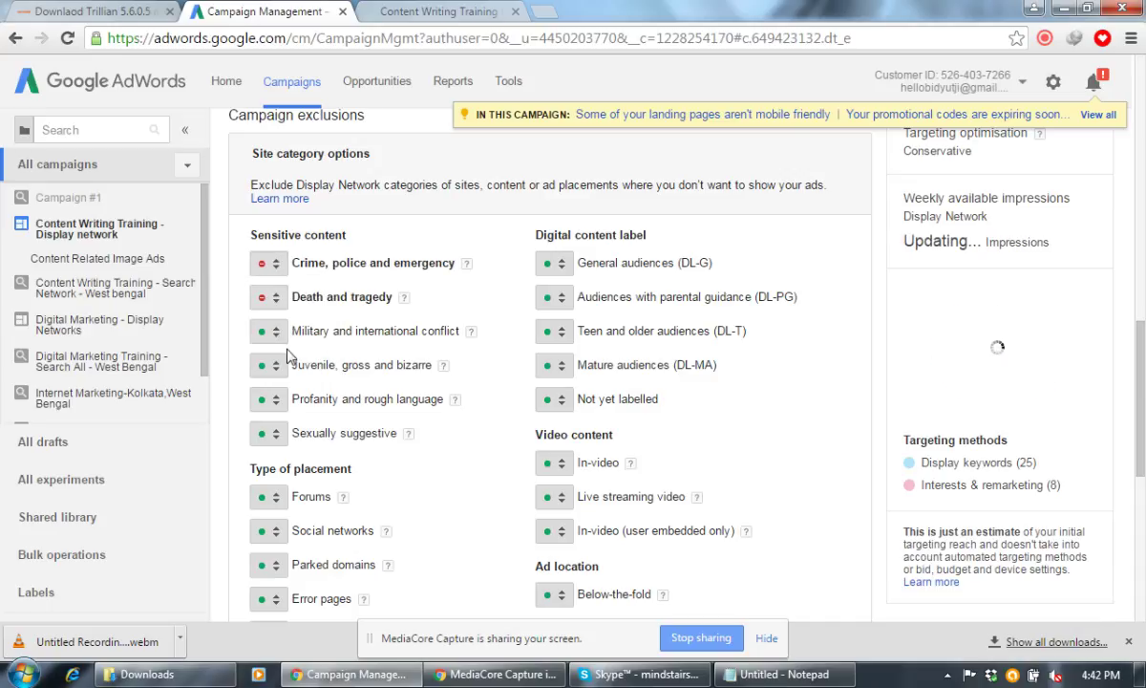
pyautogui.click(268, 331)
pyautogui.click(279, 378)
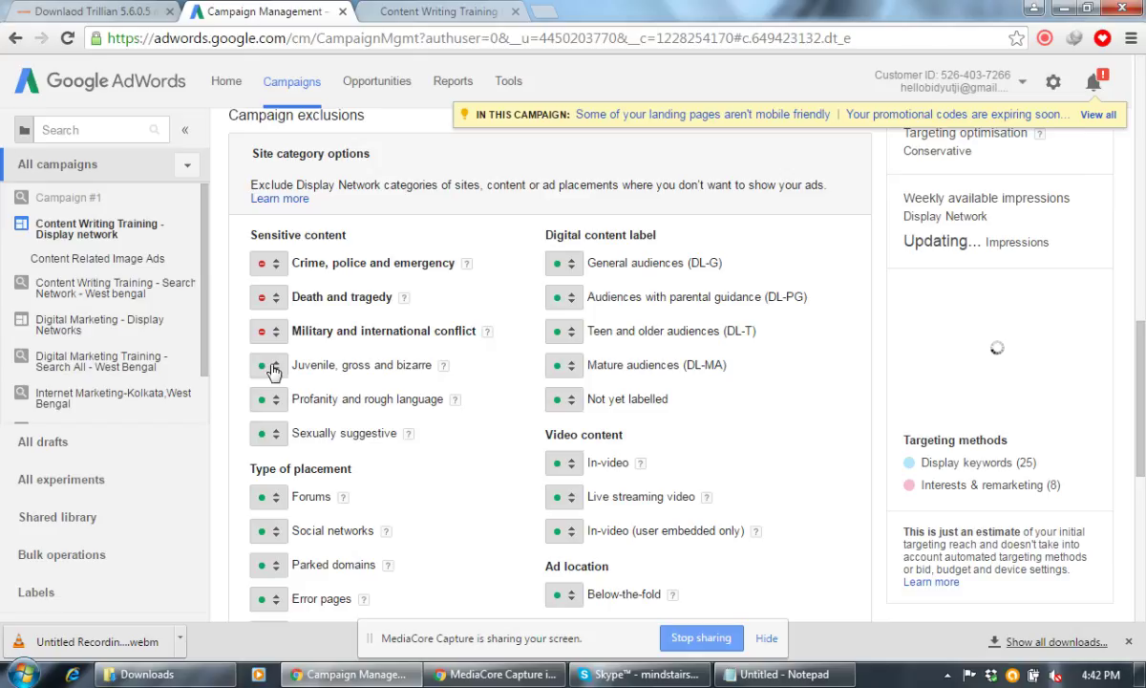
pyautogui.click(275, 368)
pyautogui.click(285, 414)
pyautogui.click(273, 402)
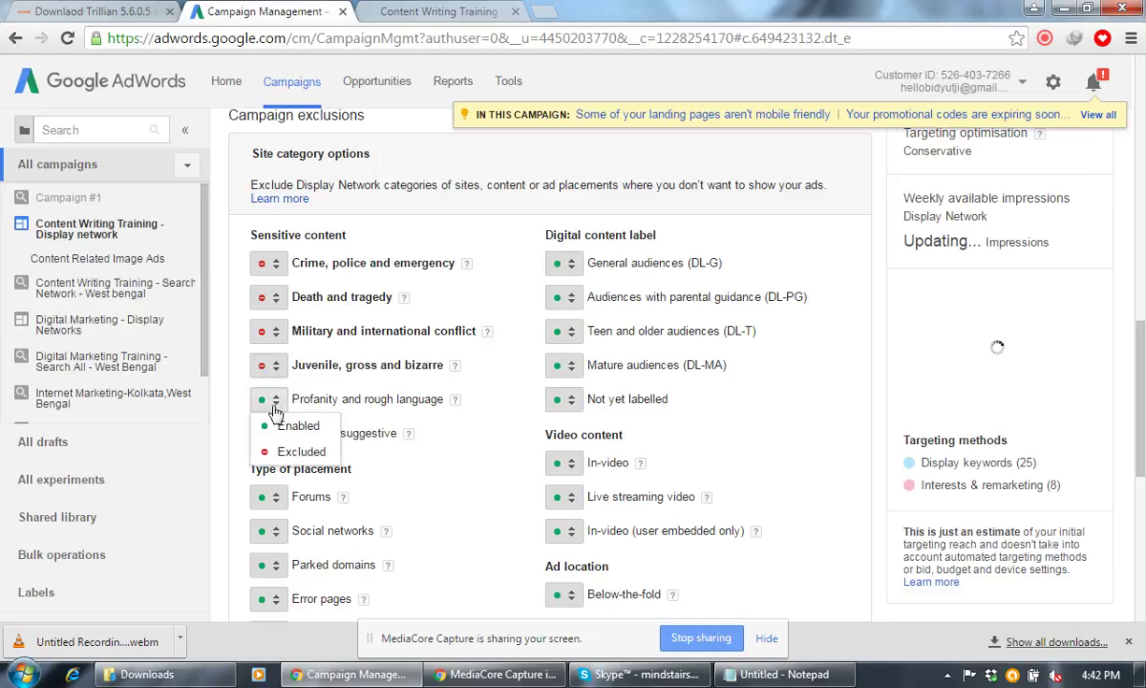
pyautogui.click(263, 450)
pyautogui.click(275, 438)
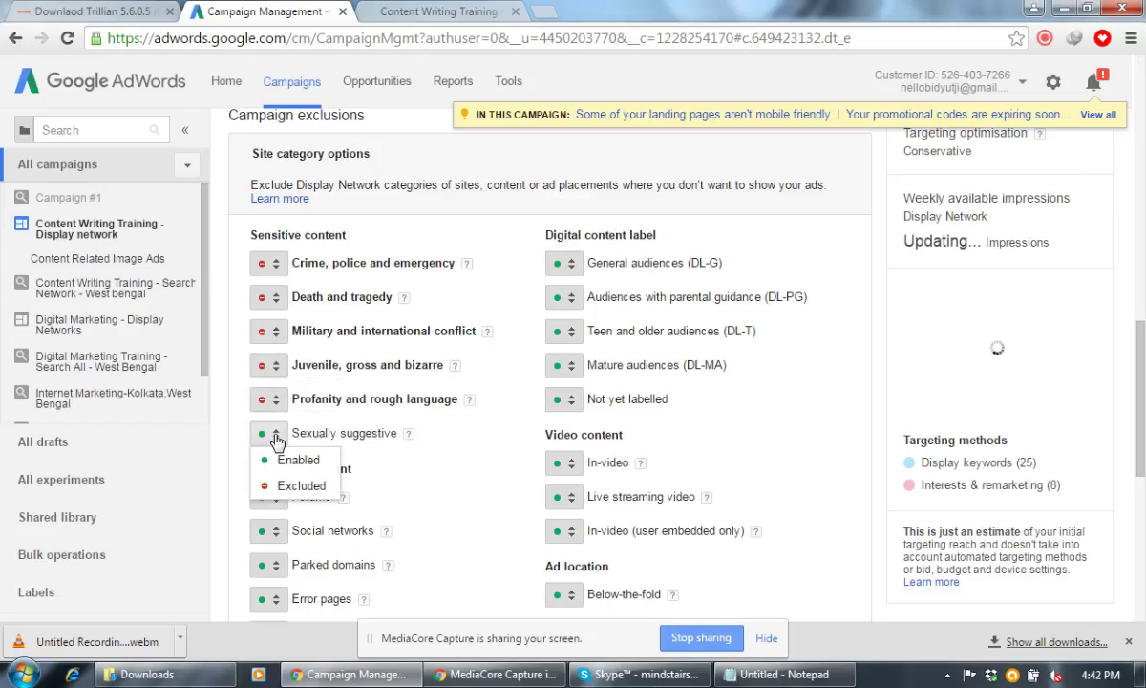
pyautogui.click(283, 482)
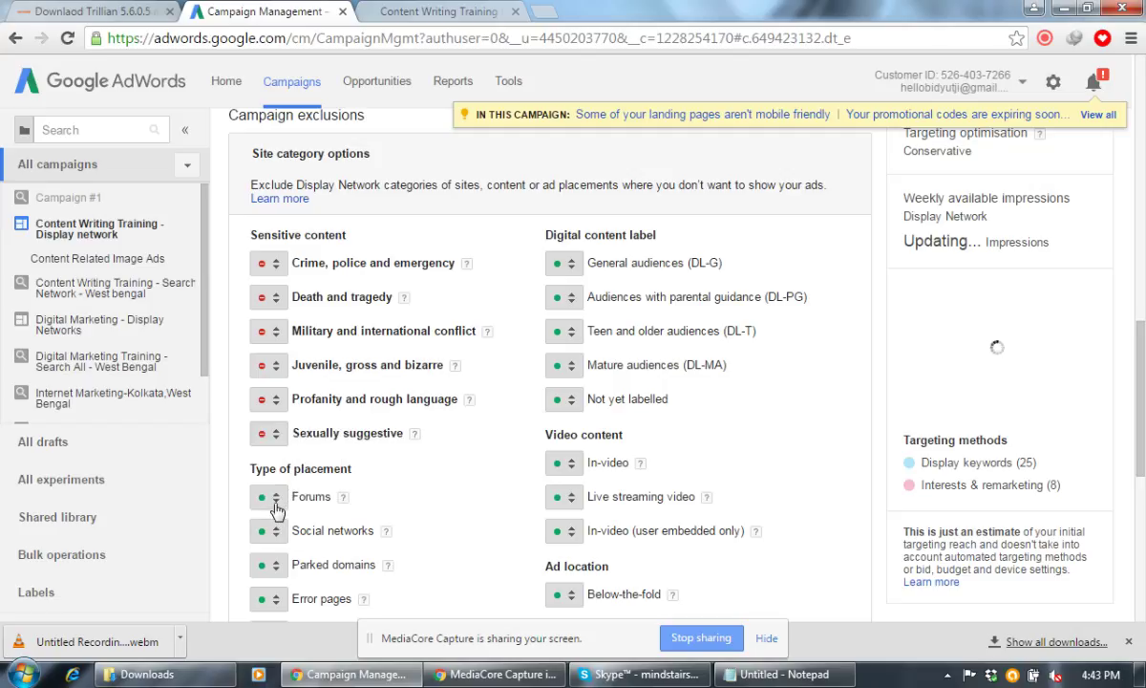
# Exclude the Photo-sharing pages, In-game, Error pages and Parked domains placement types, keeping Gambling set to Excluded
pyautogui.scroll(-4, 277, 478)
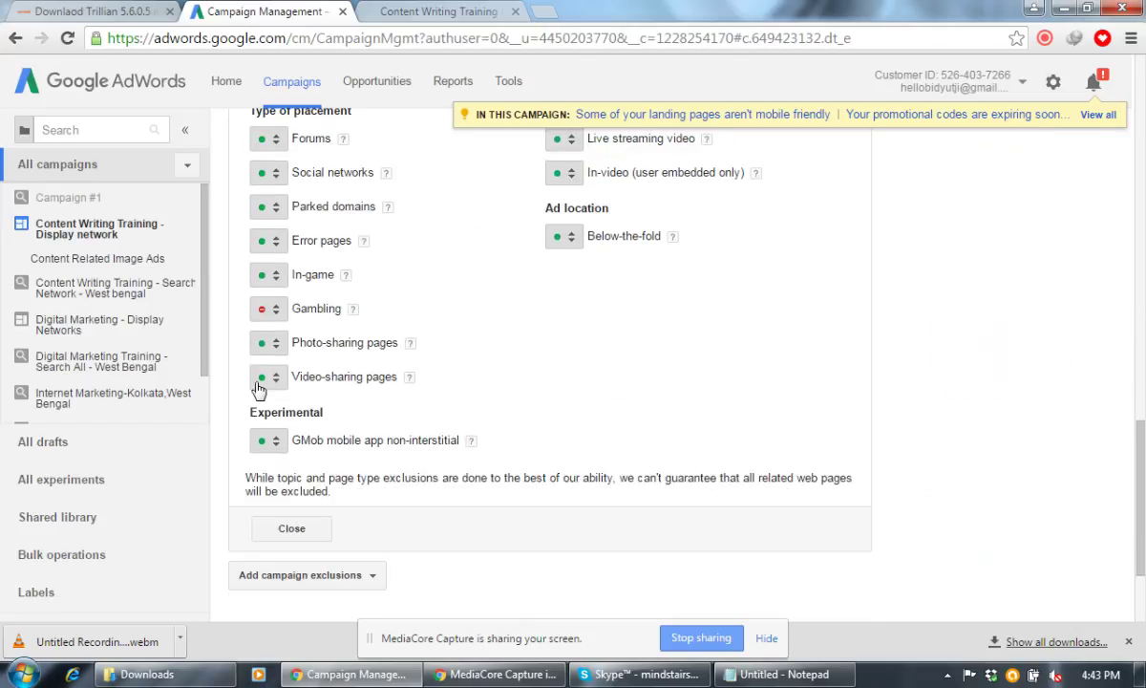
pyautogui.click(267, 350)
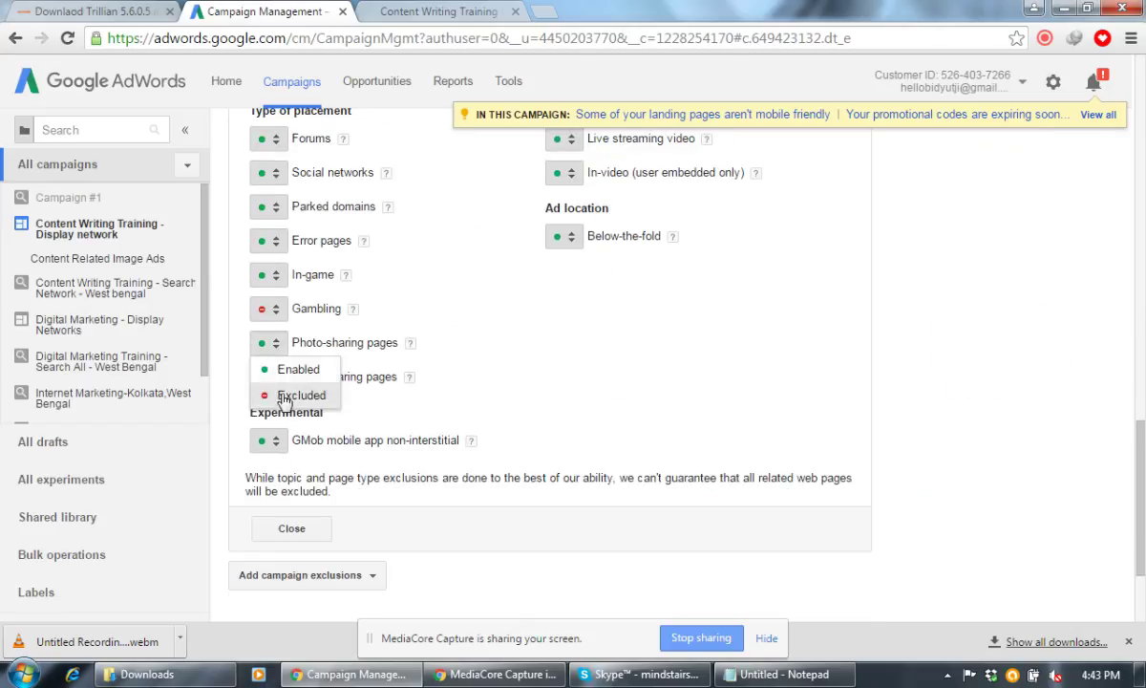
pyautogui.click(289, 392)
pyautogui.click(272, 311)
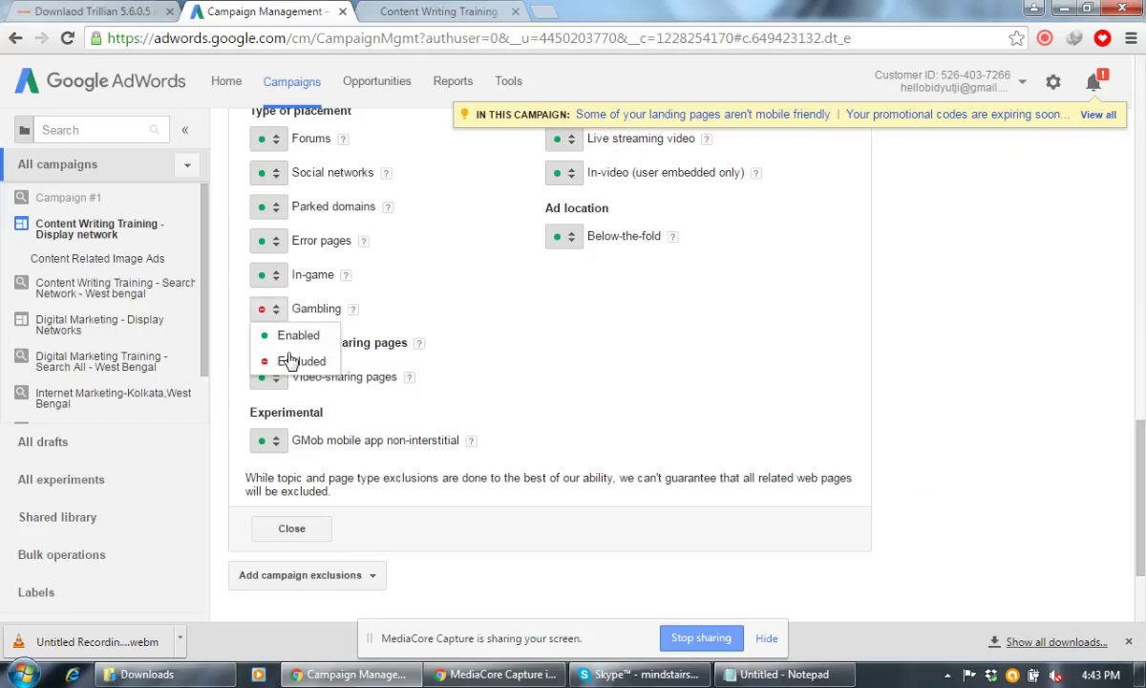
pyautogui.click(288, 361)
pyautogui.click(263, 275)
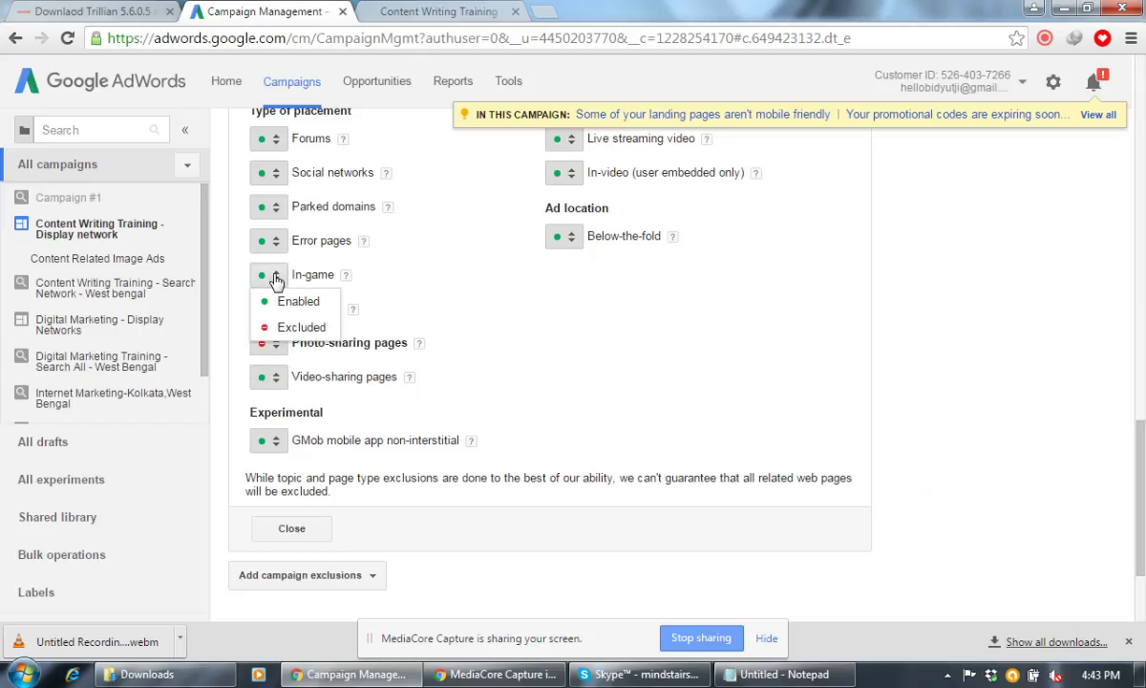
pyautogui.click(287, 326)
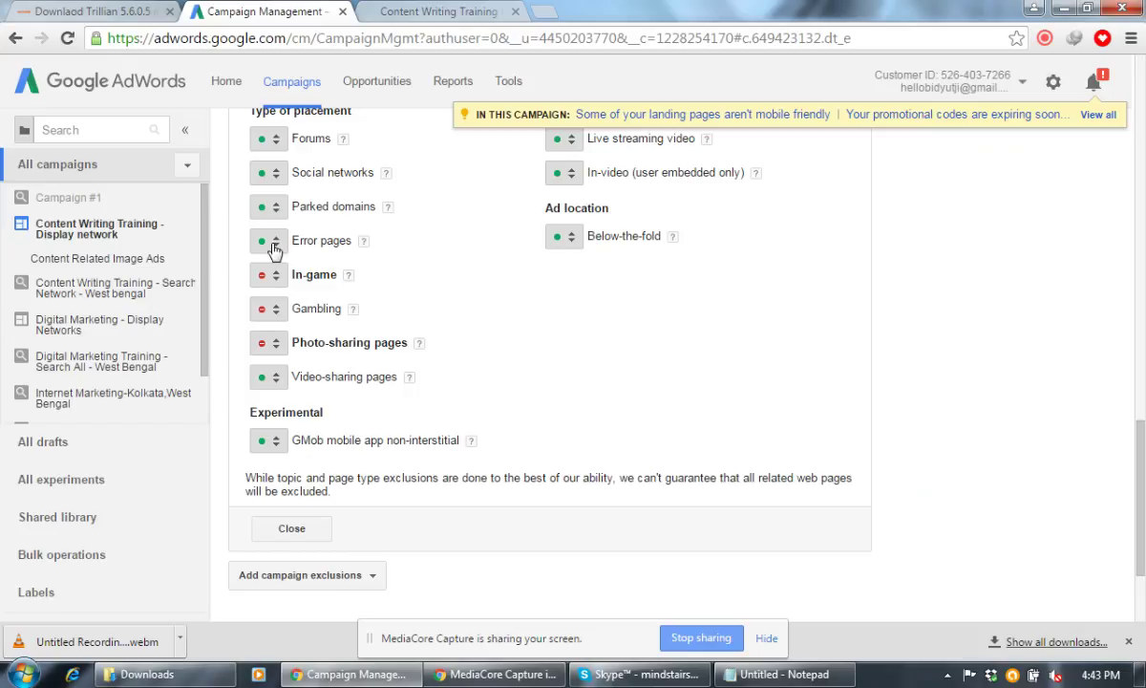
pyautogui.click(262, 241)
pyautogui.click(286, 292)
pyautogui.click(273, 214)
pyautogui.click(294, 263)
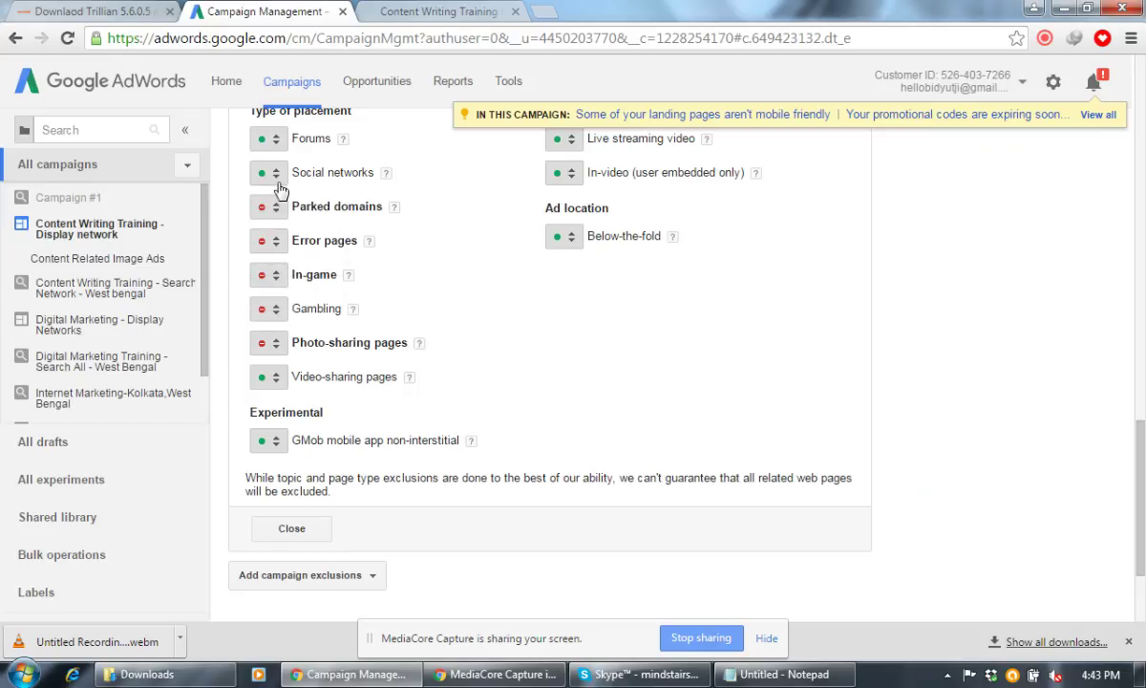
# Leave Forums enabled and exclude the experimental GMob mobile app non-interstitial category
pyautogui.scroll(1, 285, 220)
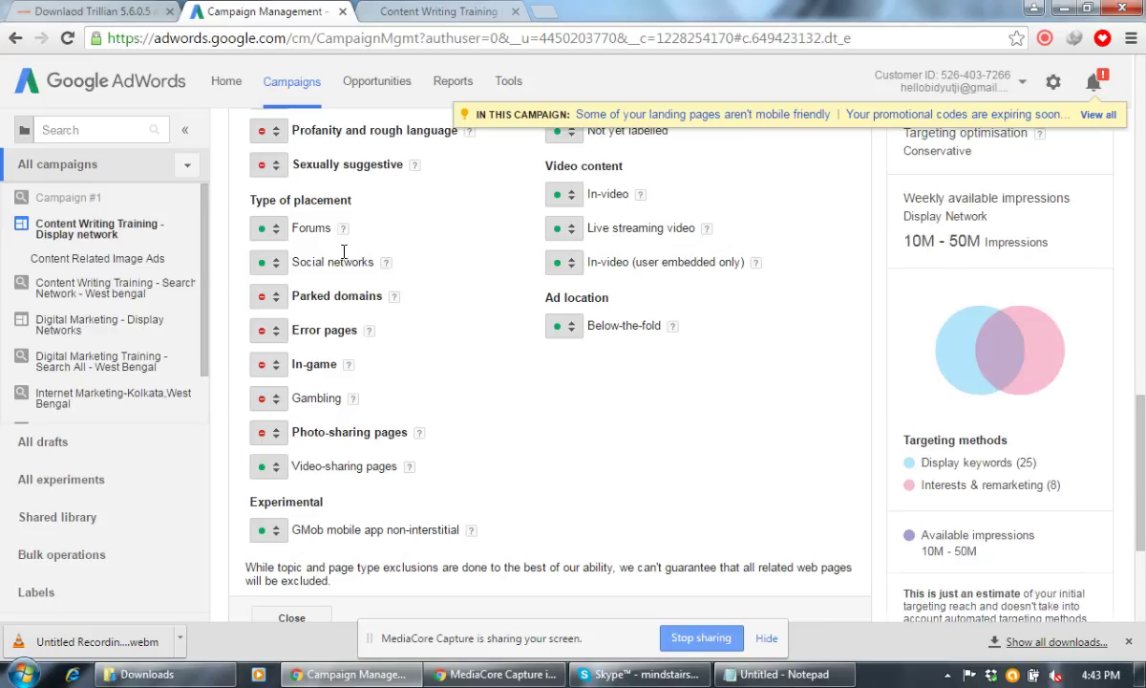
pyautogui.click(276, 235)
pyautogui.click(509, 401)
pyautogui.click(269, 529)
pyautogui.click(295, 569)
pyautogui.click(268, 529)
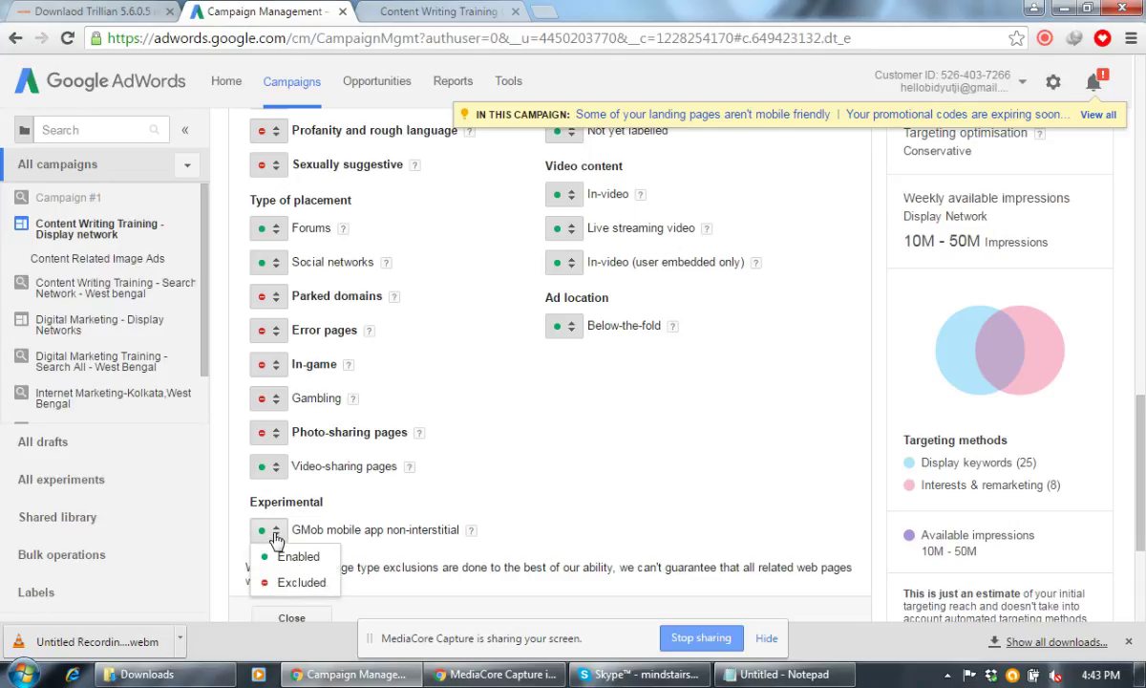
pyautogui.click(271, 580)
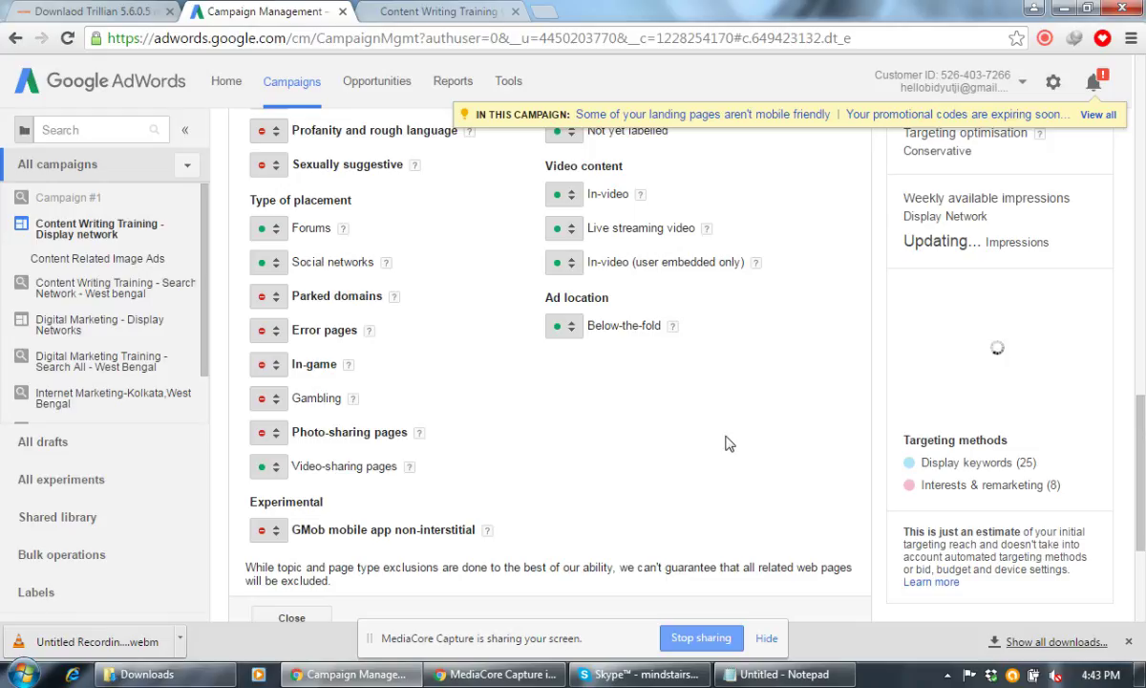
# Review all the site category exclusions and save them to the campaign
pyautogui.scroll(2, 726, 443)
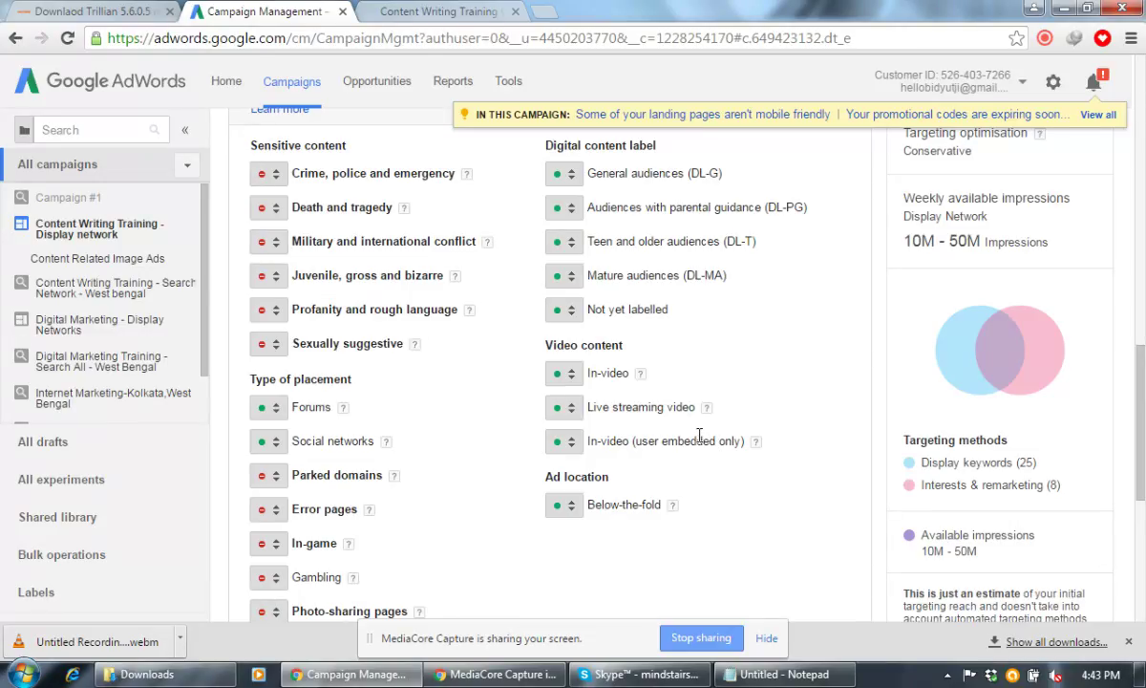
pyautogui.scroll(-4, 699, 439)
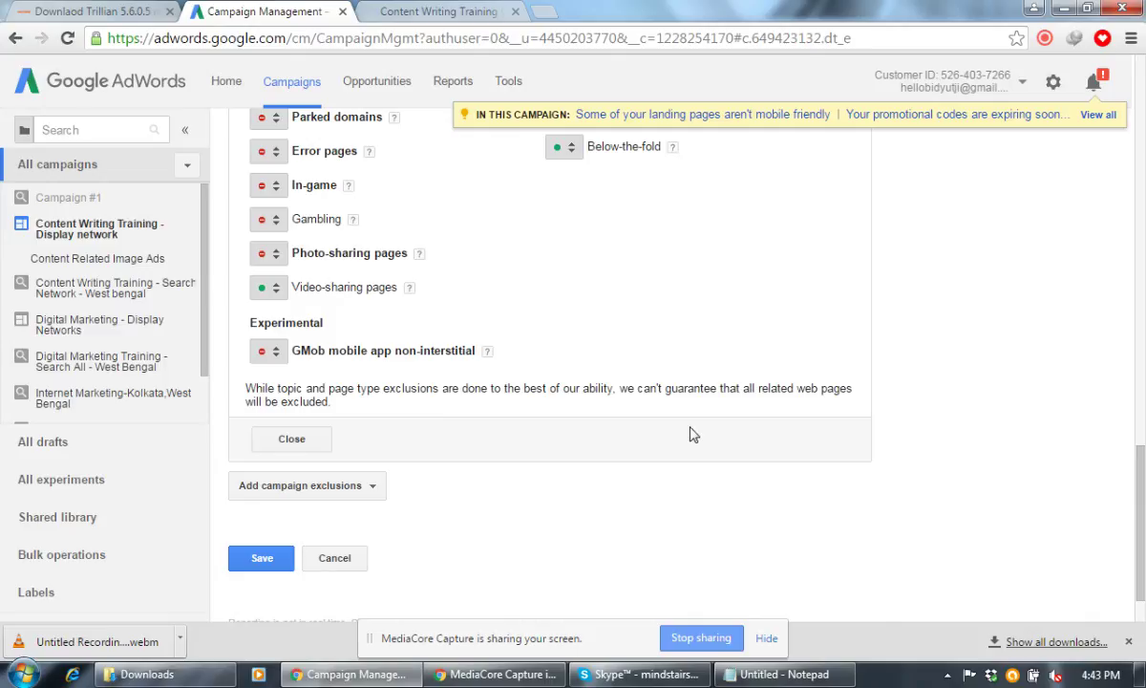
pyautogui.scroll(2, 449, 478)
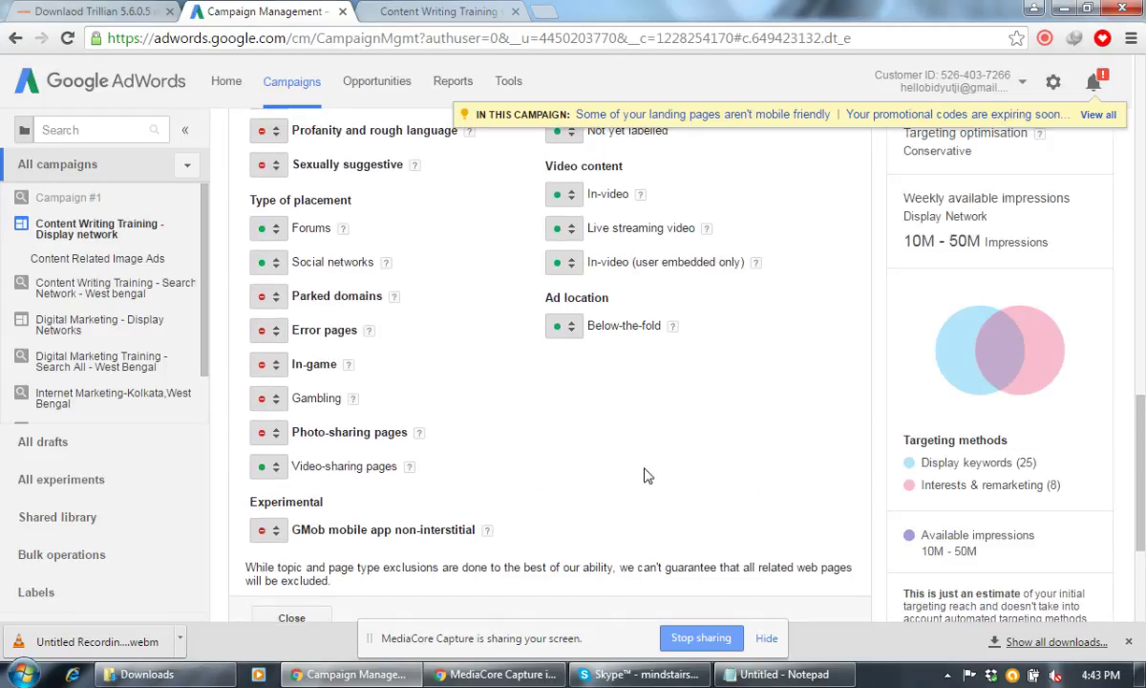
pyautogui.scroll(2, 609, 446)
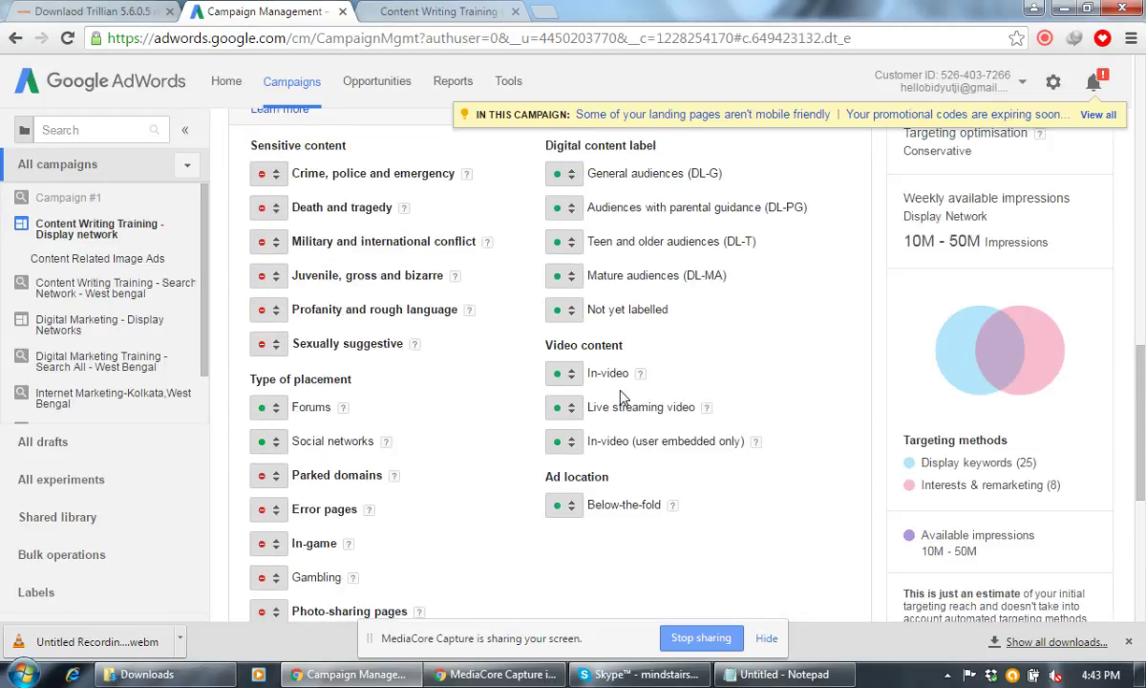
pyautogui.scroll(1, 620, 391)
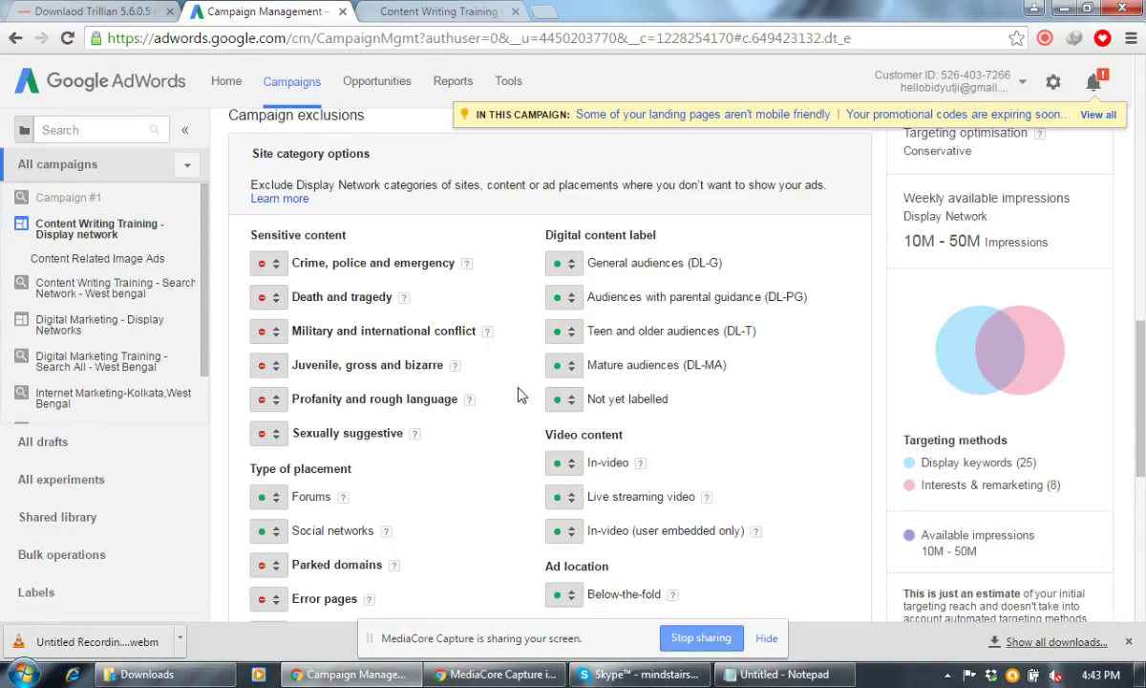
pyautogui.scroll(-6, 745, 466)
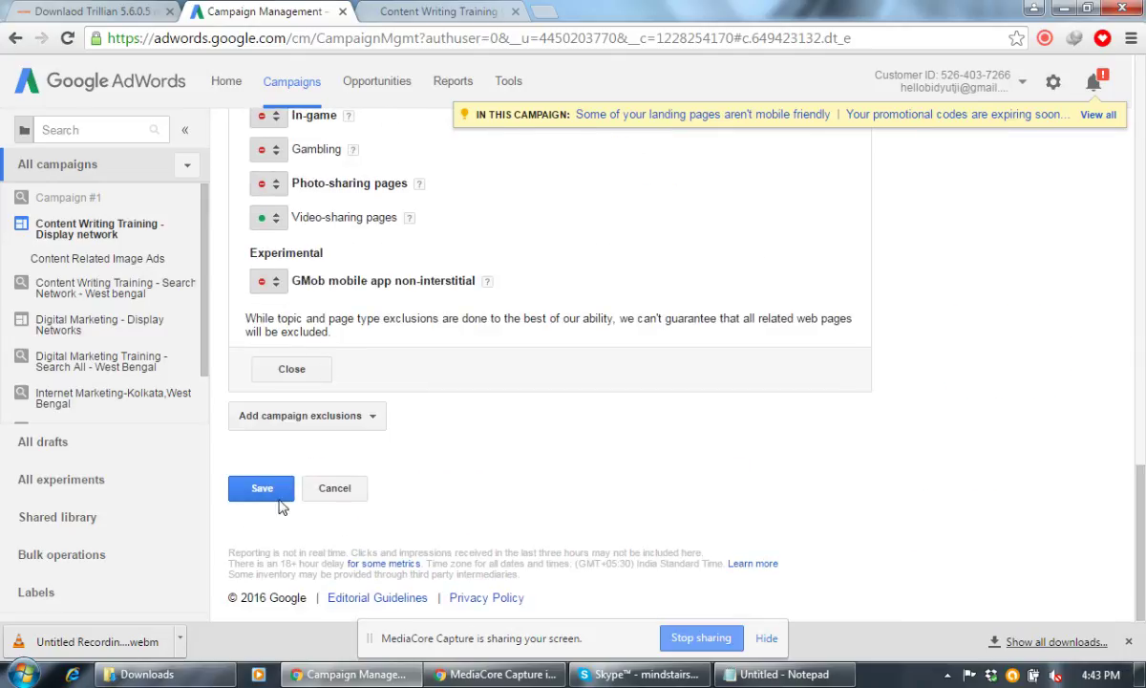
pyautogui.click(267, 488)
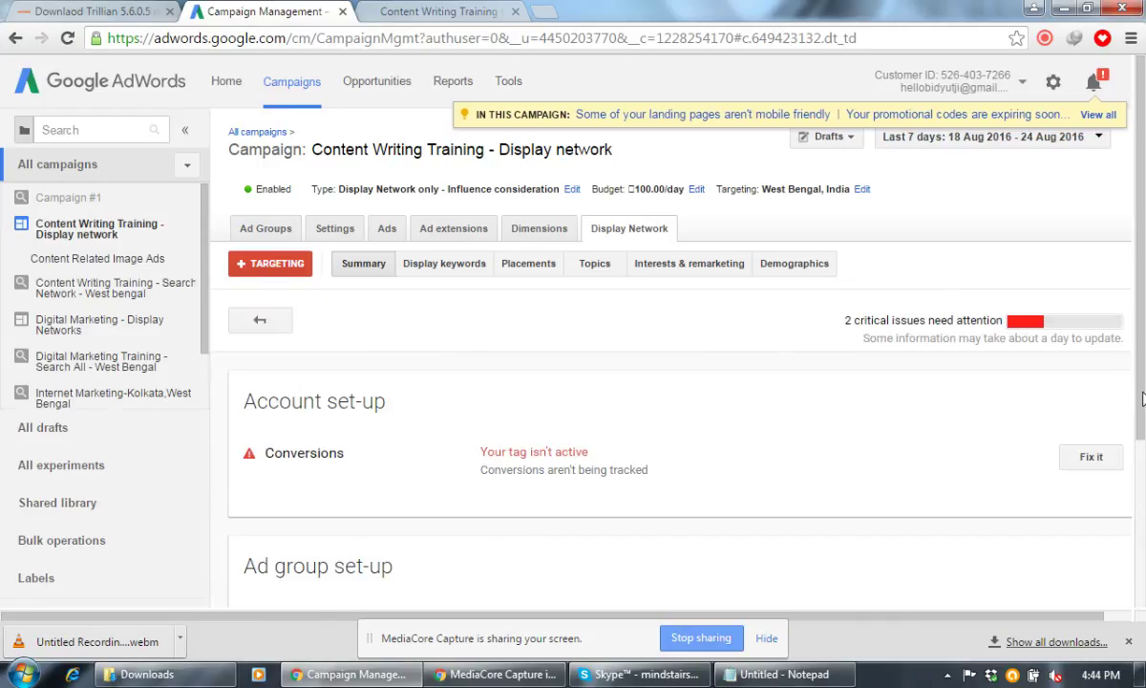
# Review the Account set-up and Ad group set-up issues, and open the campaign's Display Network placements list
pyautogui.scroll(-3, 1142, 399)
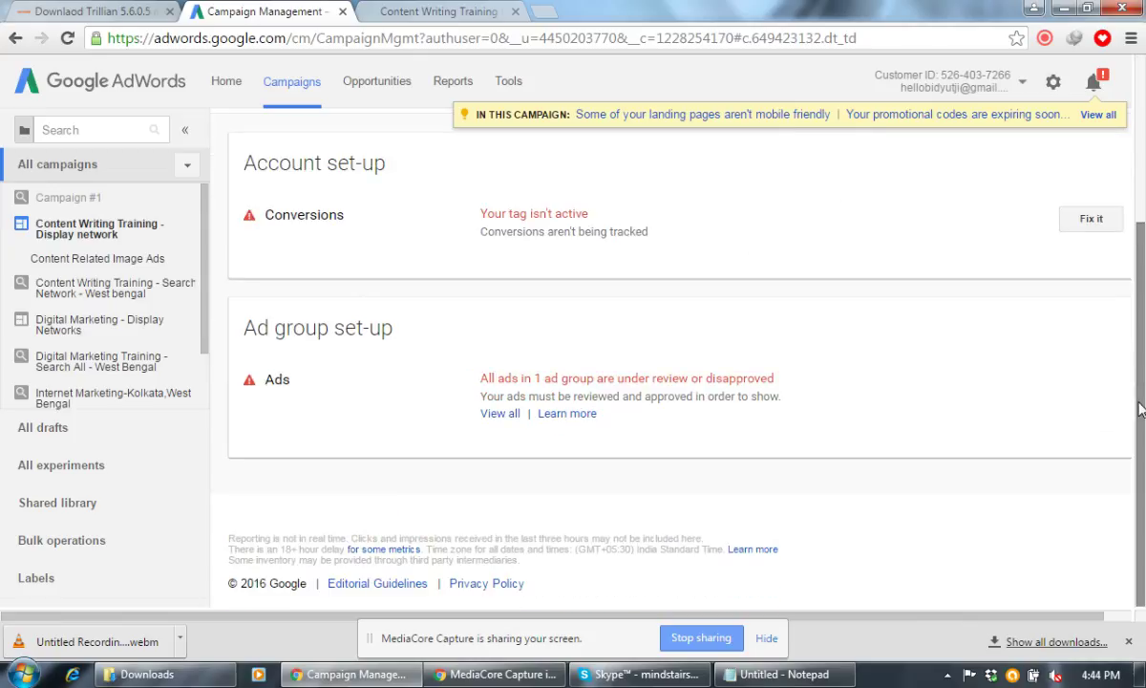
pyautogui.scroll(3, 1138, 409)
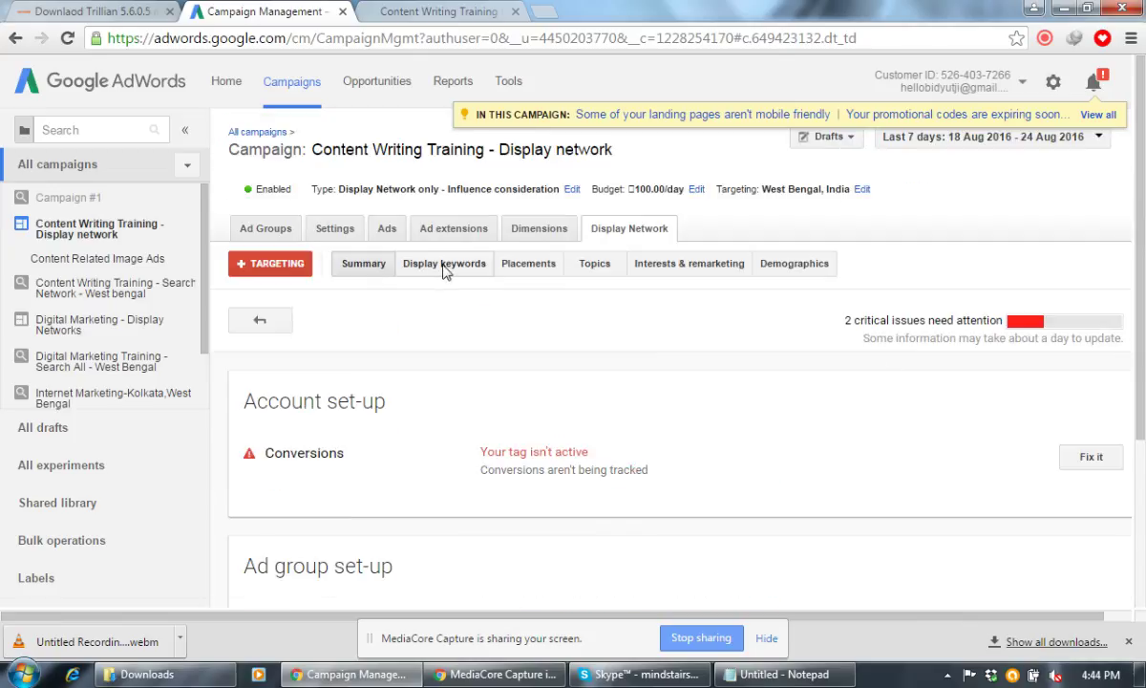
pyautogui.scroll(-3, 912, 440)
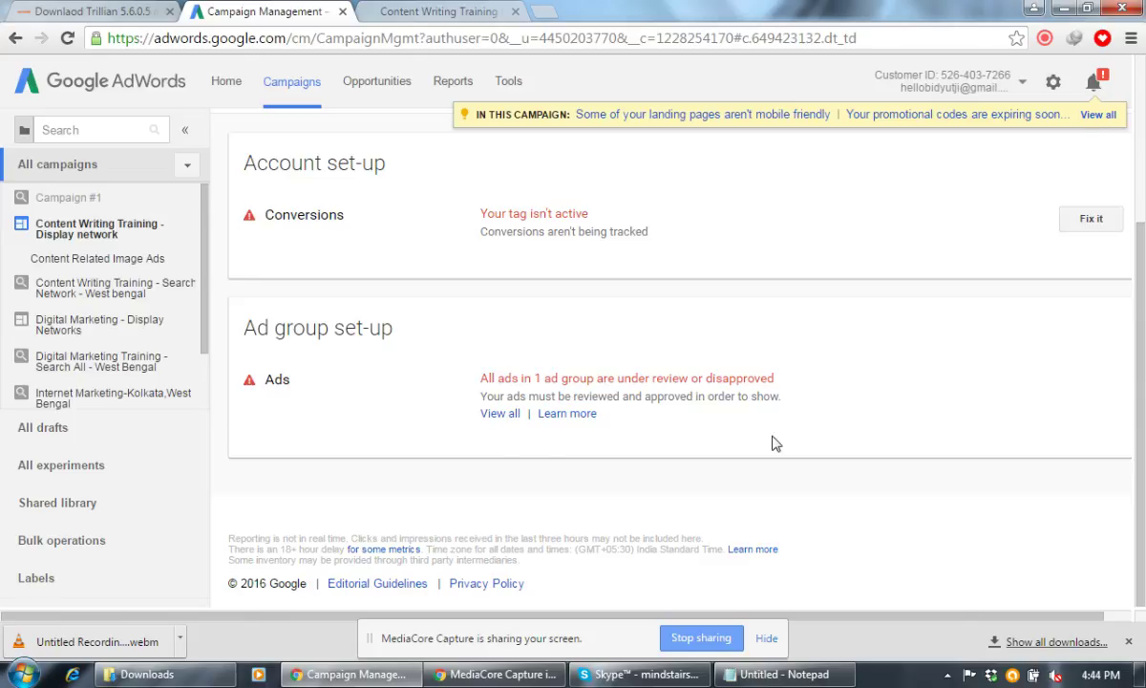
pyautogui.scroll(3, 775, 443)
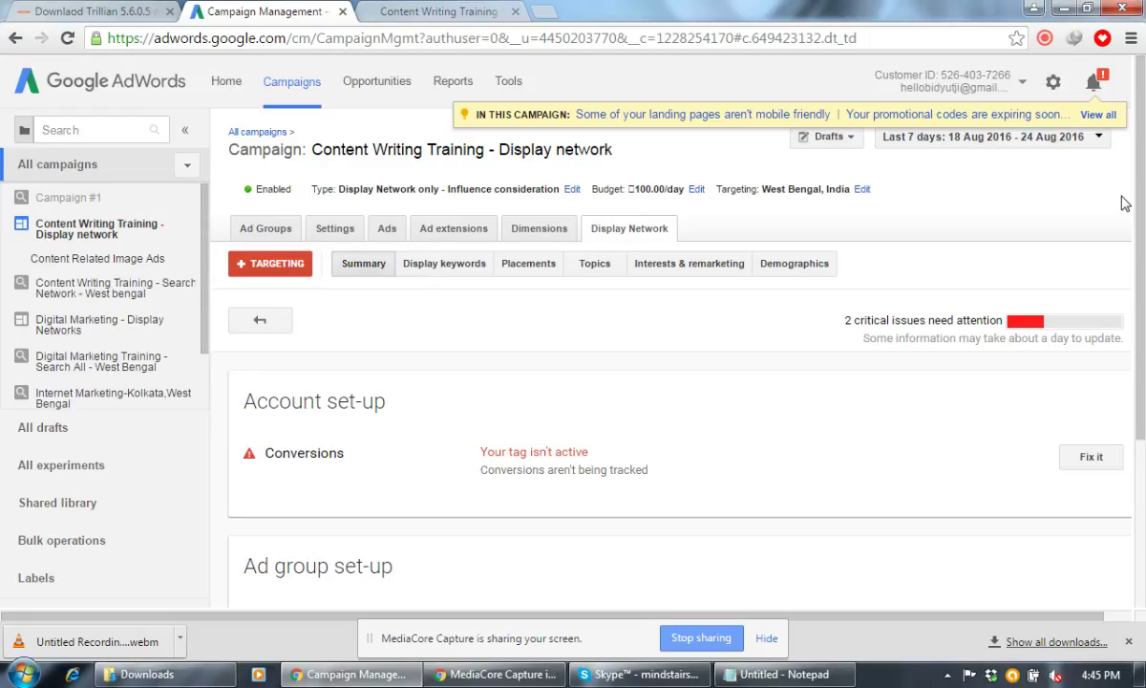
pyautogui.scroll(-3, 777, 382)
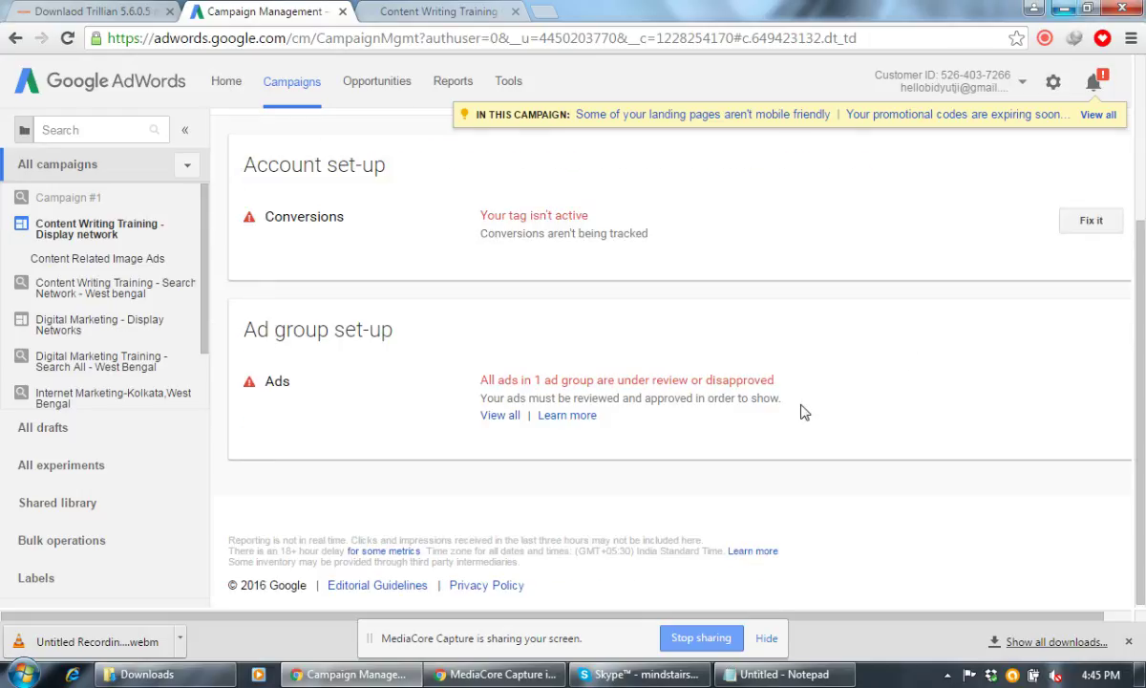
pyautogui.scroll(3, 890, 296)
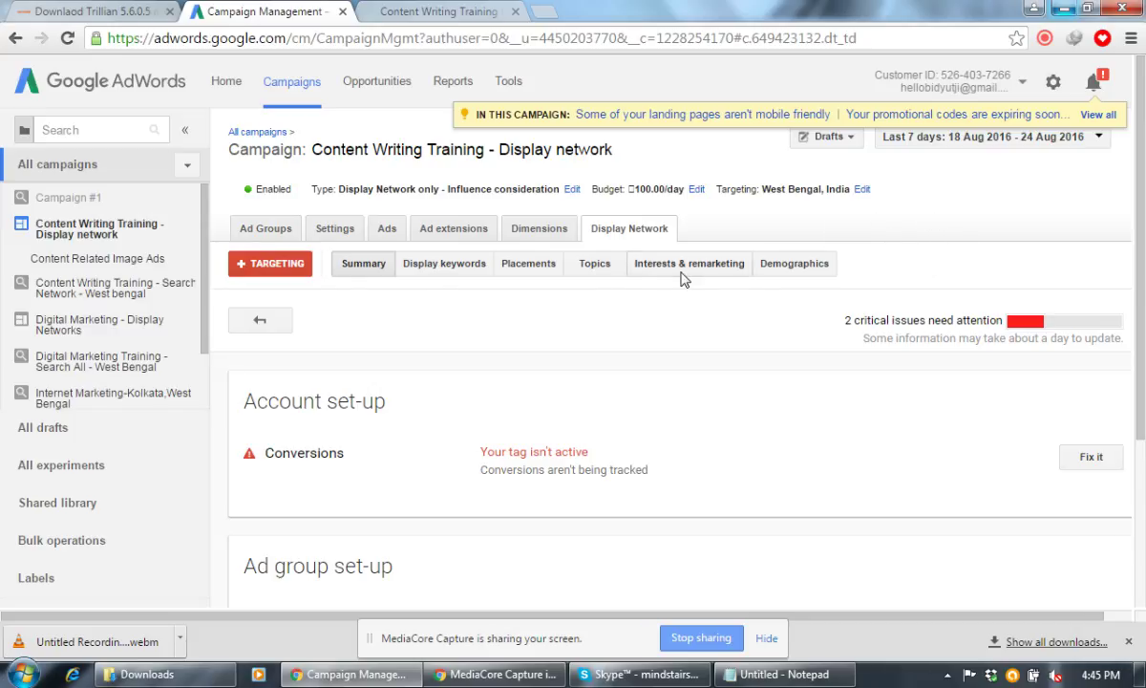
pyautogui.click(528, 263)
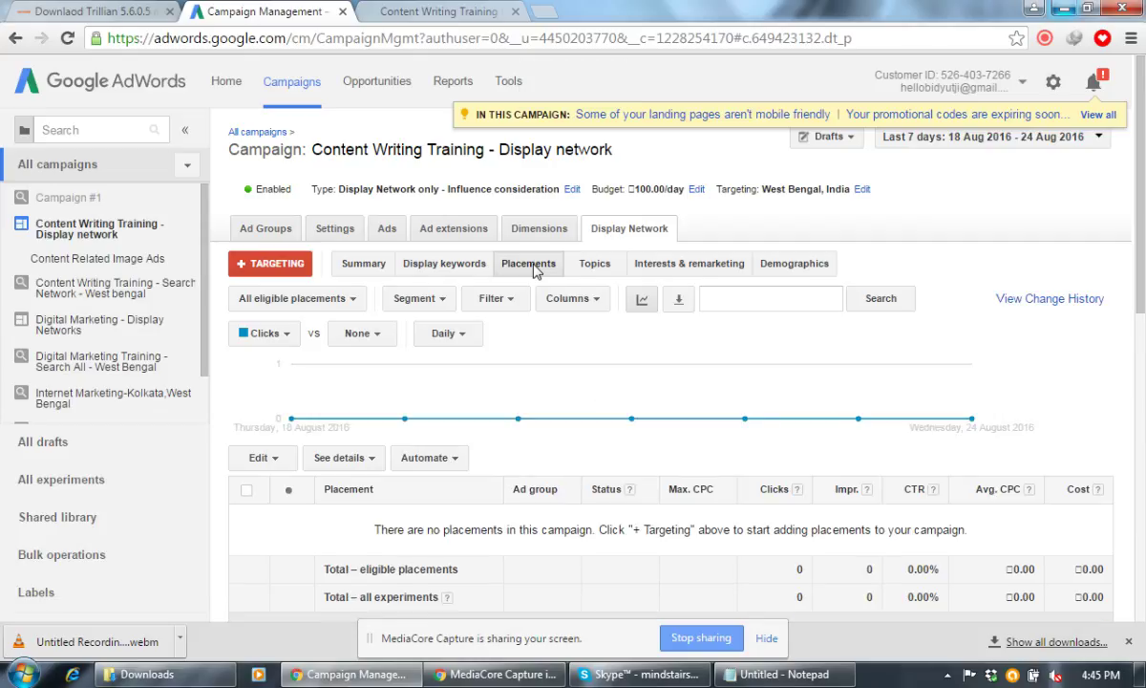
# Review the campaign's placements and exclusions, and open the targeting settings for its ad group
pyautogui.scroll(-3, 534, 270)
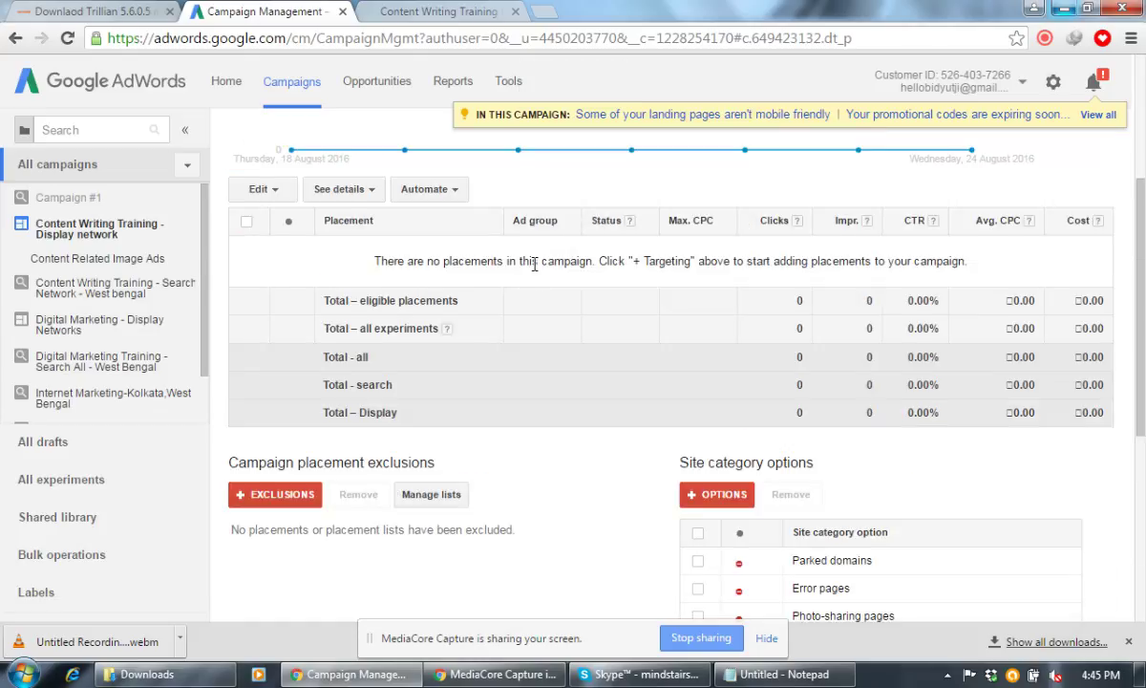
pyautogui.scroll(3, 534, 265)
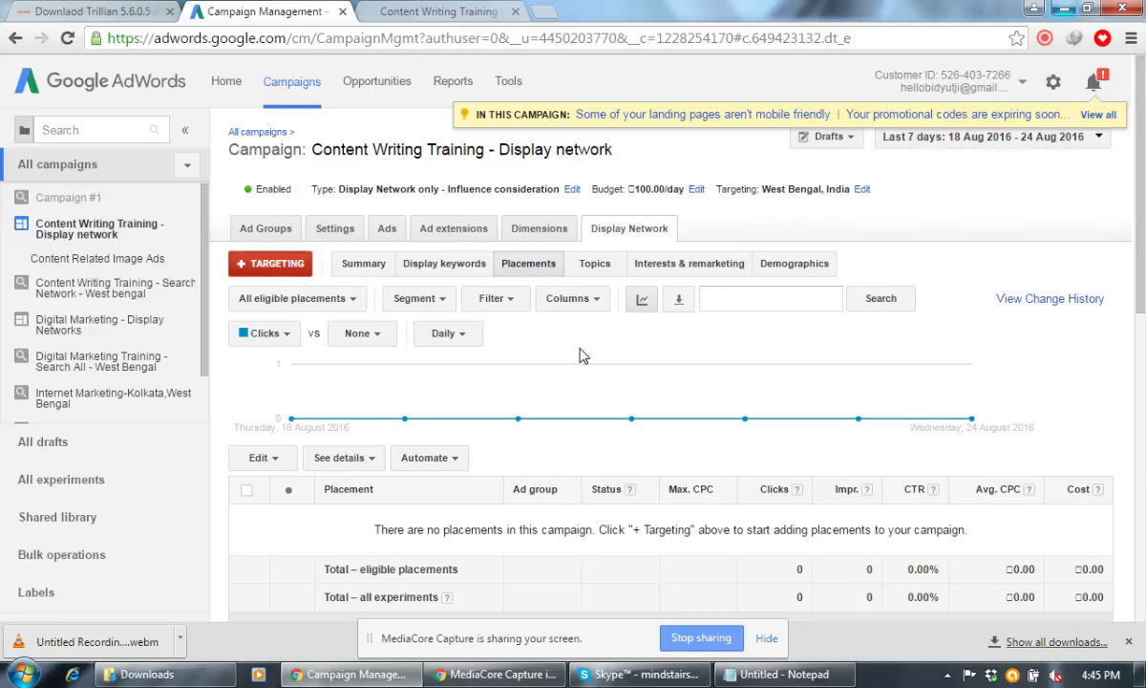
pyautogui.scroll(-2, 582, 356)
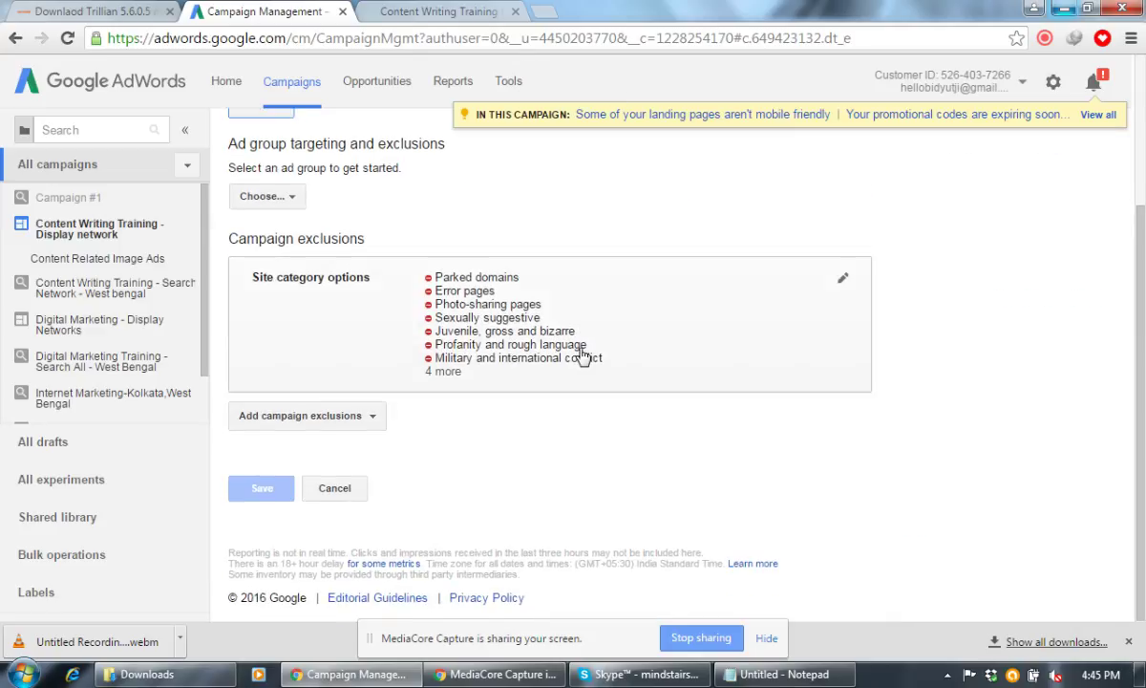
pyautogui.scroll(2, 582, 356)
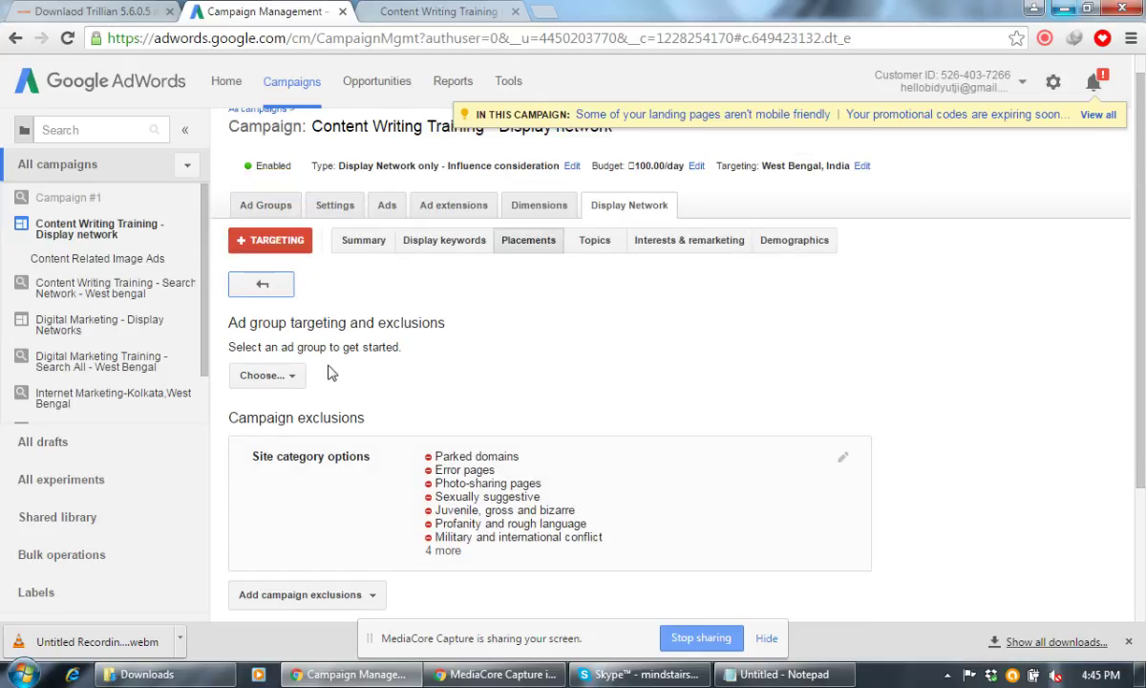
pyautogui.click(286, 382)
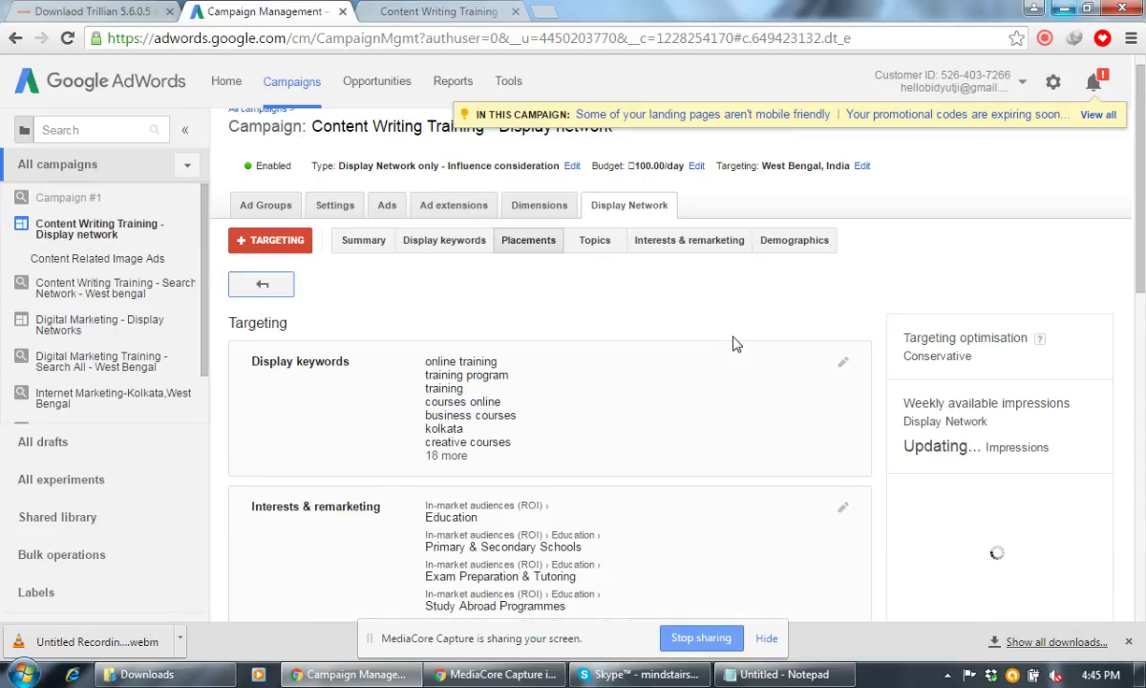
# Add Placements as a targeting method for the ad group
pyautogui.scroll(-4, 735, 344)
pyautogui.scroll(-2, 736, 344)
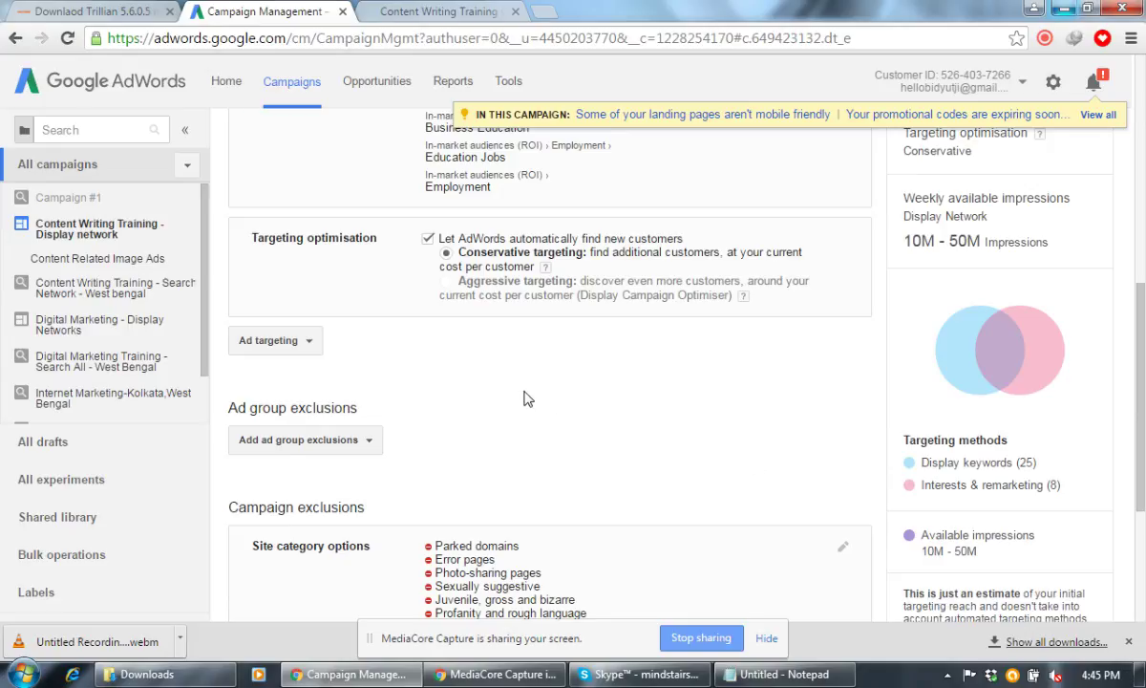
pyautogui.scroll(-2, 523, 396)
pyautogui.click(299, 164)
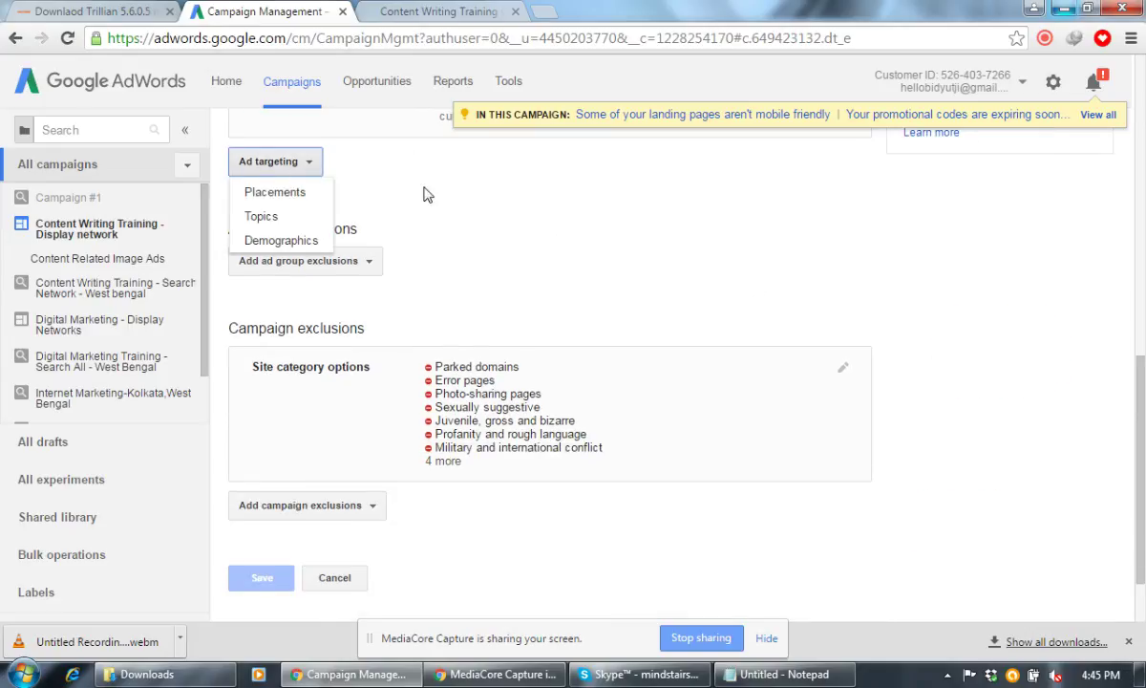
pyautogui.click(250, 192)
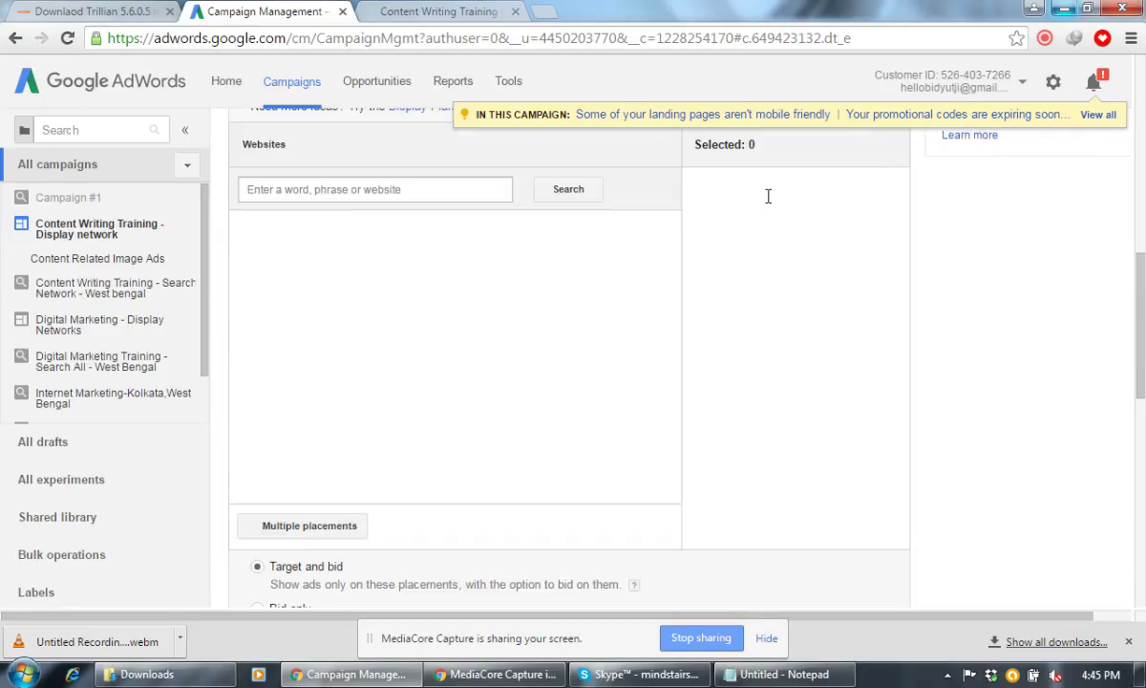
# Search the placement websites for "anandabazar" and look through the suggested sites for the newspaper
pyautogui.click(441, 191)
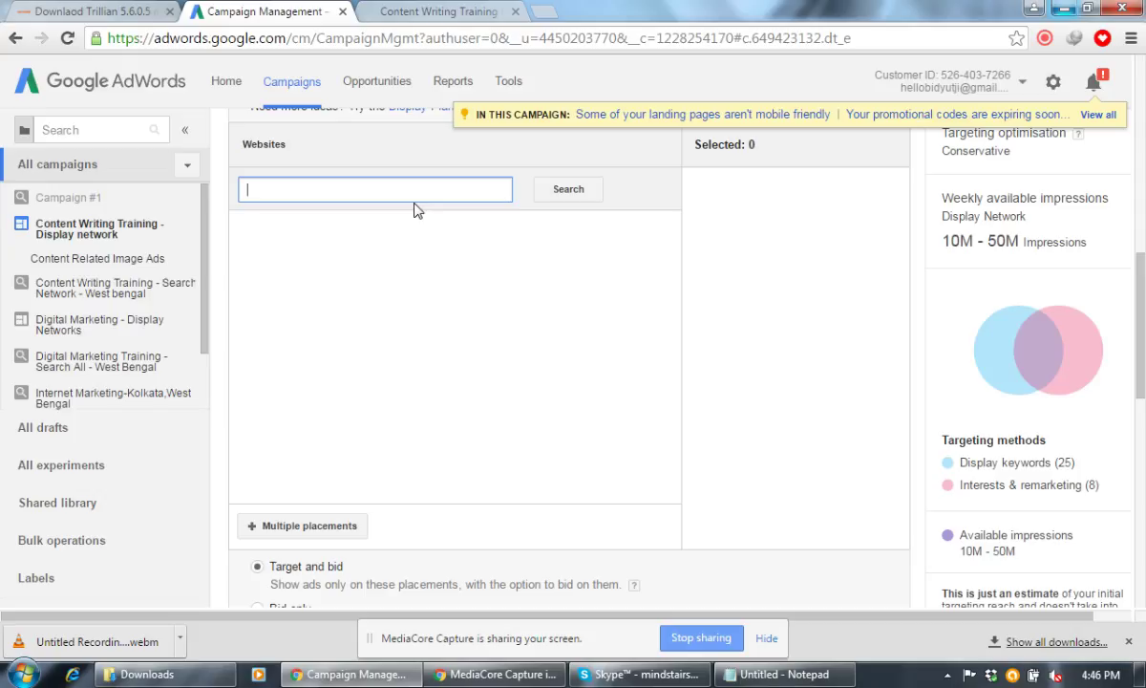
pyautogui.write('anandabazar')
pyautogui.click(565, 191)
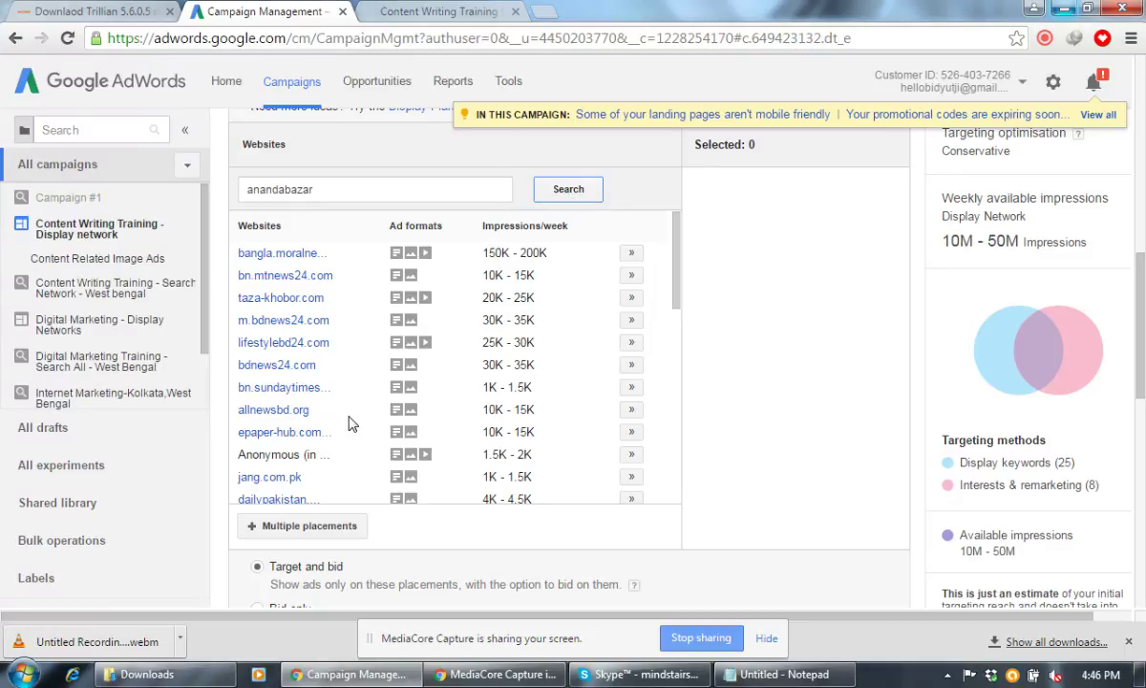
pyautogui.scroll(-3, 349, 423)
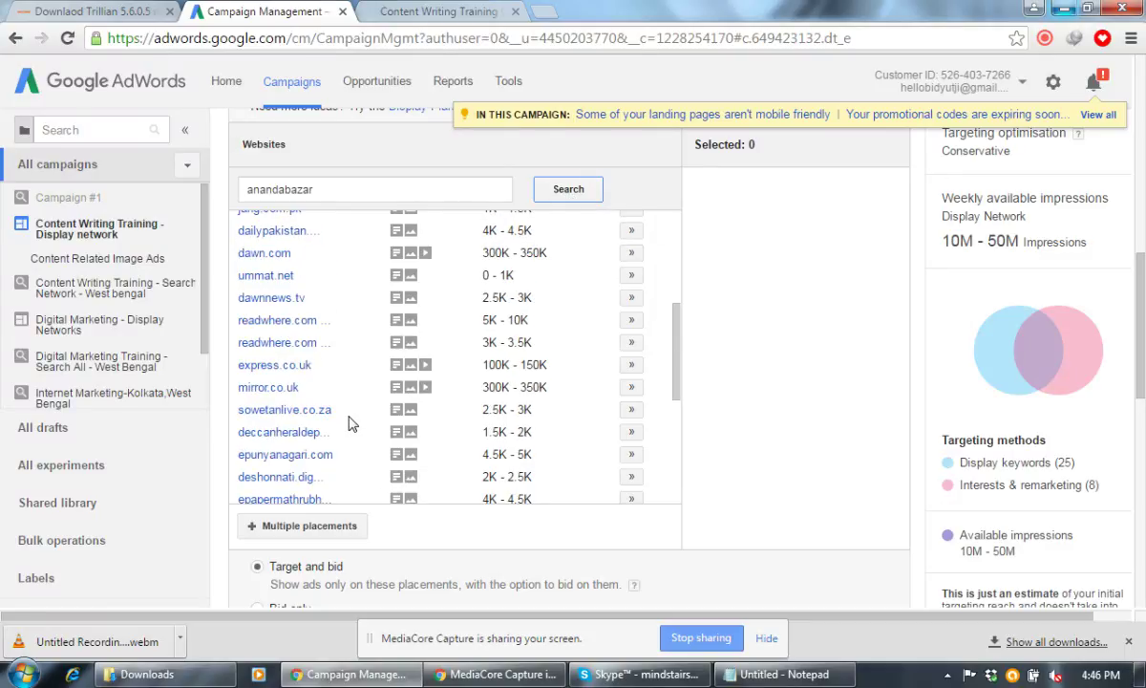
pyautogui.scroll(-2, 349, 423)
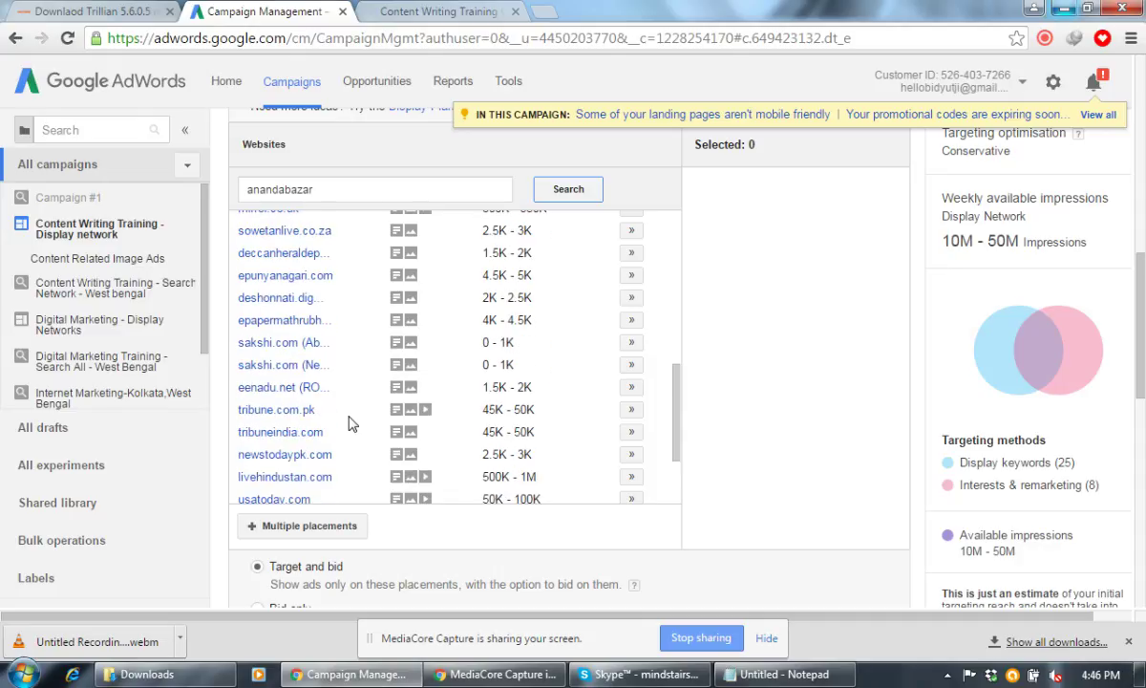
pyautogui.scroll(-2, 348, 423)
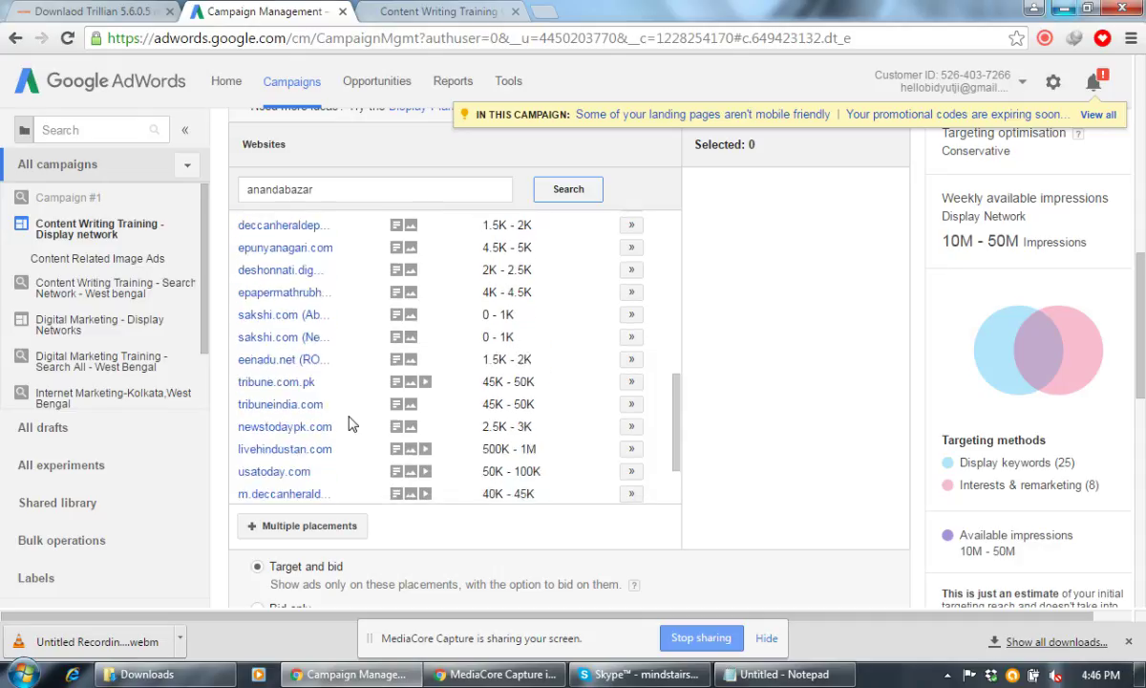
pyautogui.scroll(-3, 348, 423)
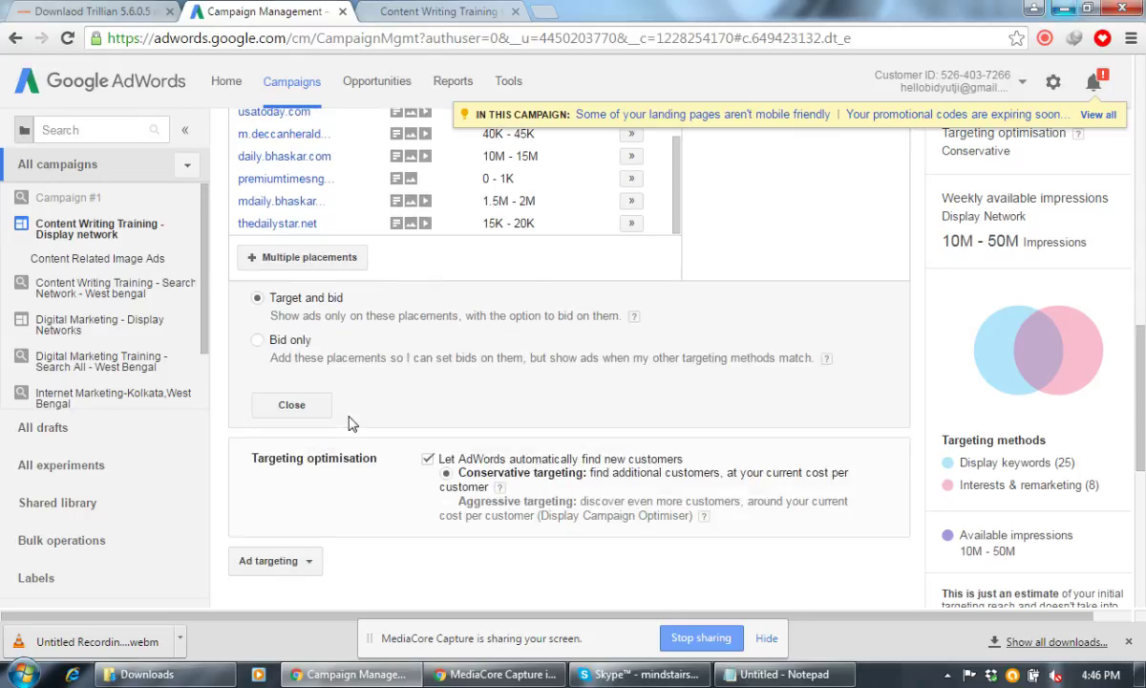
pyautogui.scroll(4, 857, 295)
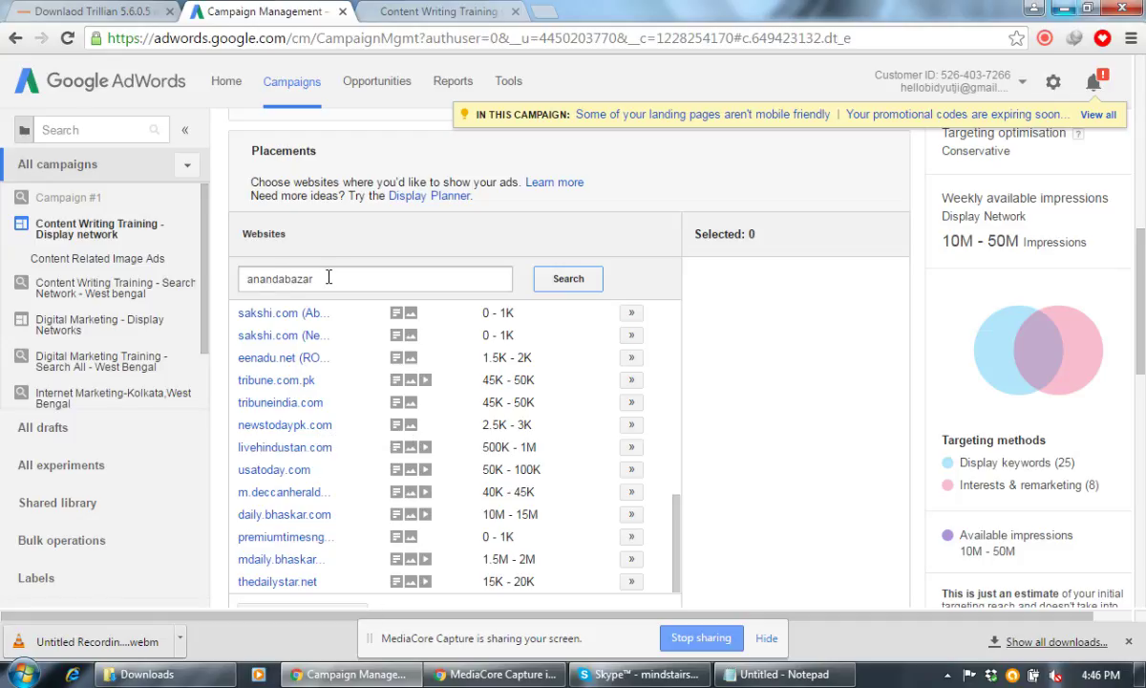
# Copy the placement search term and look up "anandabazar" on Google in a new browser tab
pyautogui.moveTo(327, 277); pyautogui.dragTo(229, 281)
pyautogui.hotkey('ctrl', 'c')
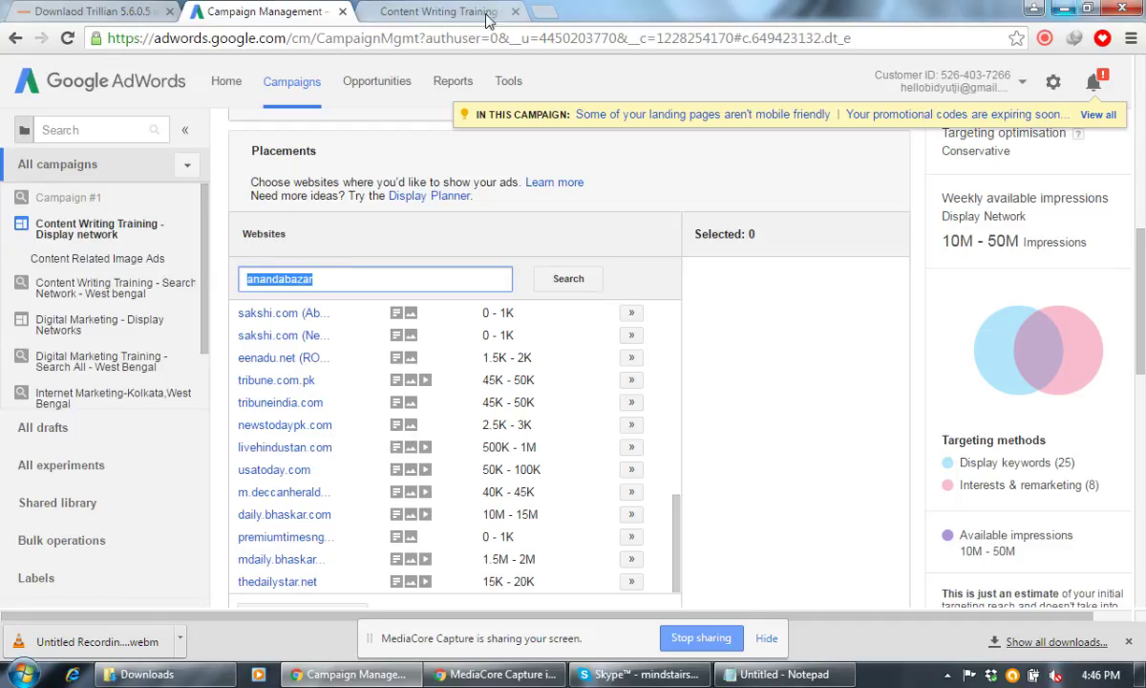
pyautogui.click(545, 11)
pyautogui.hotkey('ctrl', 'v')
pyautogui.press('Return')
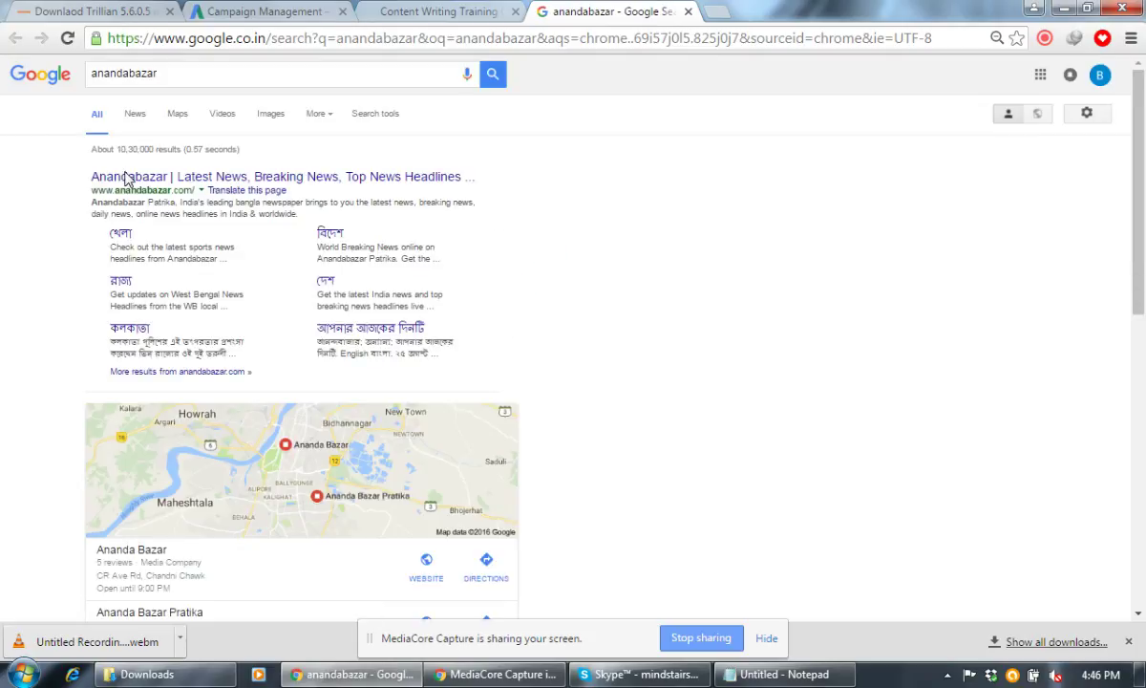
# Copy the name "Anandabazar" from the Google result and search the placement websites with that spelling
pyautogui.moveTo(96, 181); pyautogui.dragTo(188, 191)
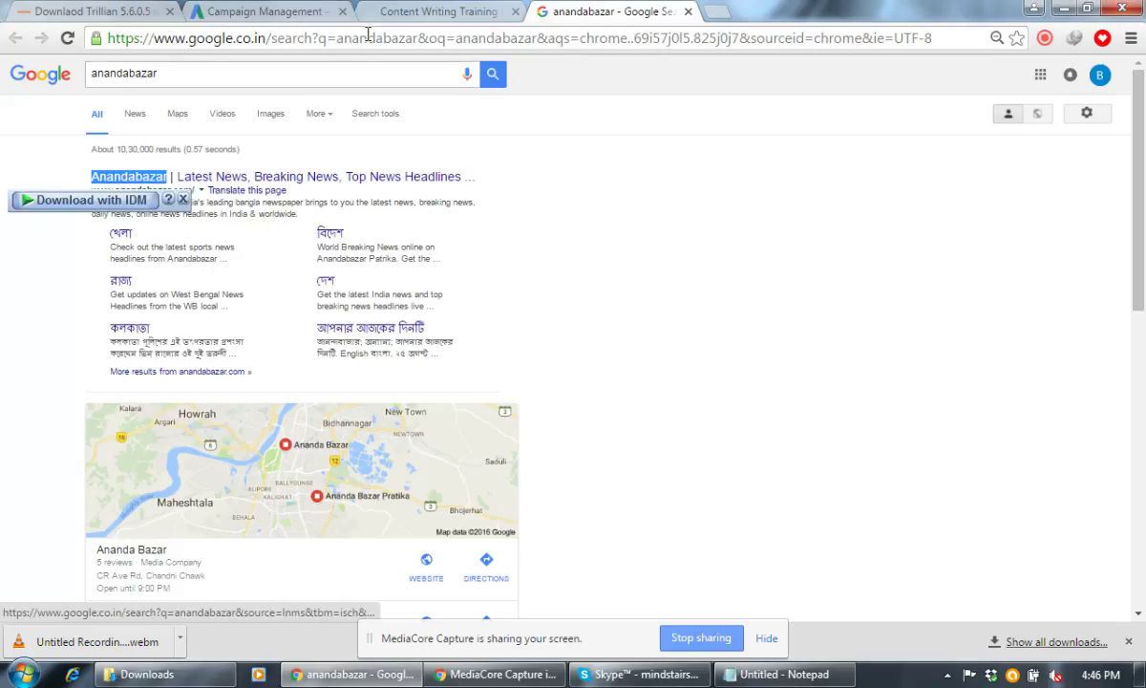
pyautogui.click(259, 10)
pyautogui.hotkey('ctrl', 'v')
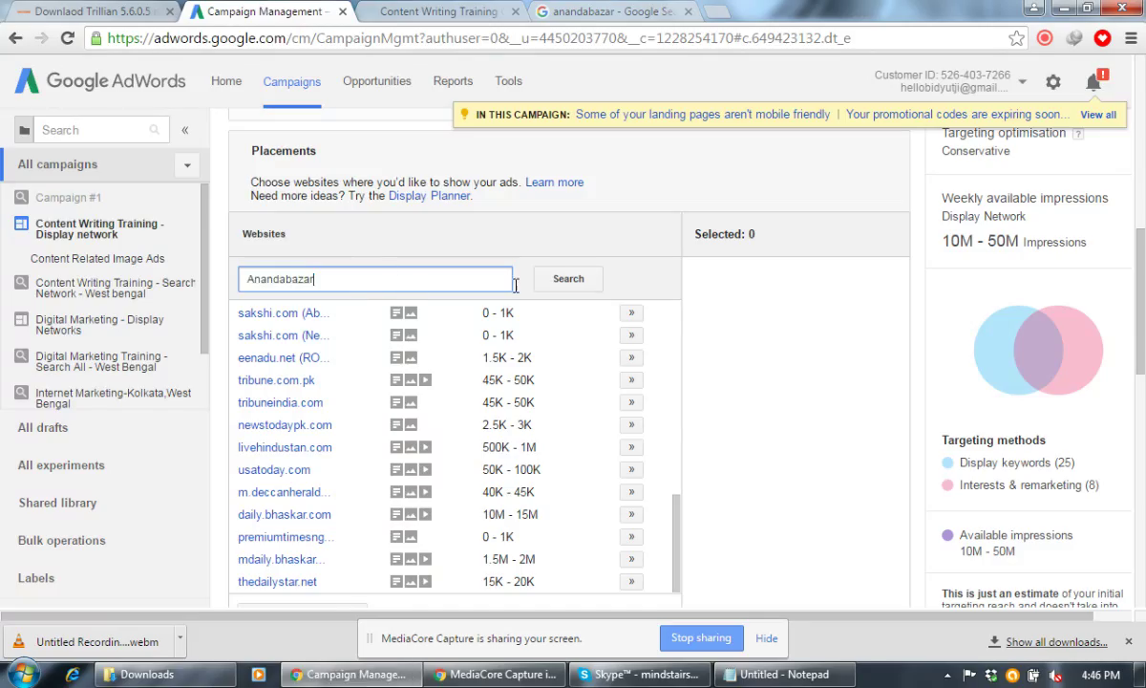
pyautogui.click(563, 284)
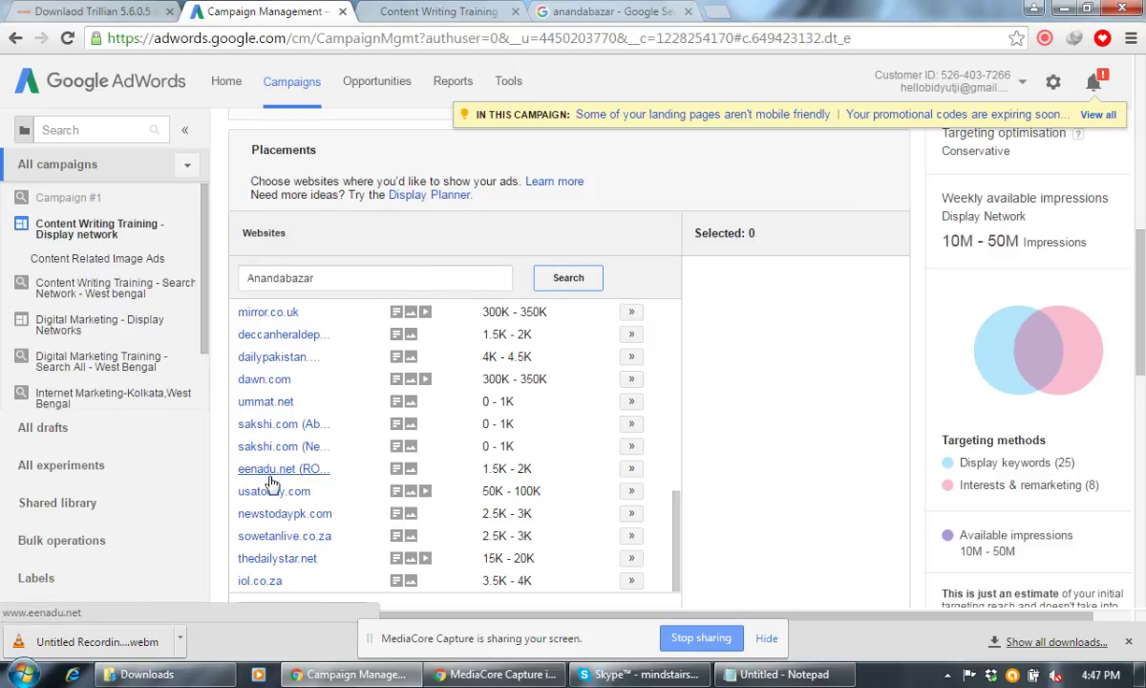
pyautogui.scroll(-1, 256, 458)
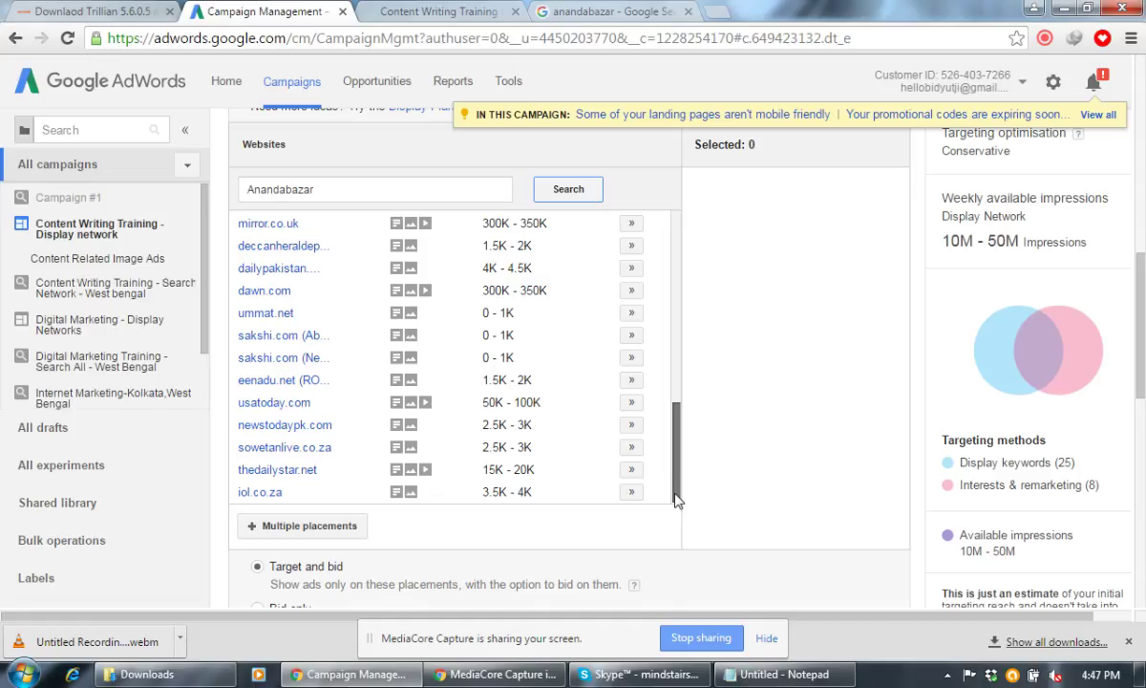
pyautogui.moveTo(670, 466); pyautogui.dragTo(702, 444)
pyautogui.click(292, 525)
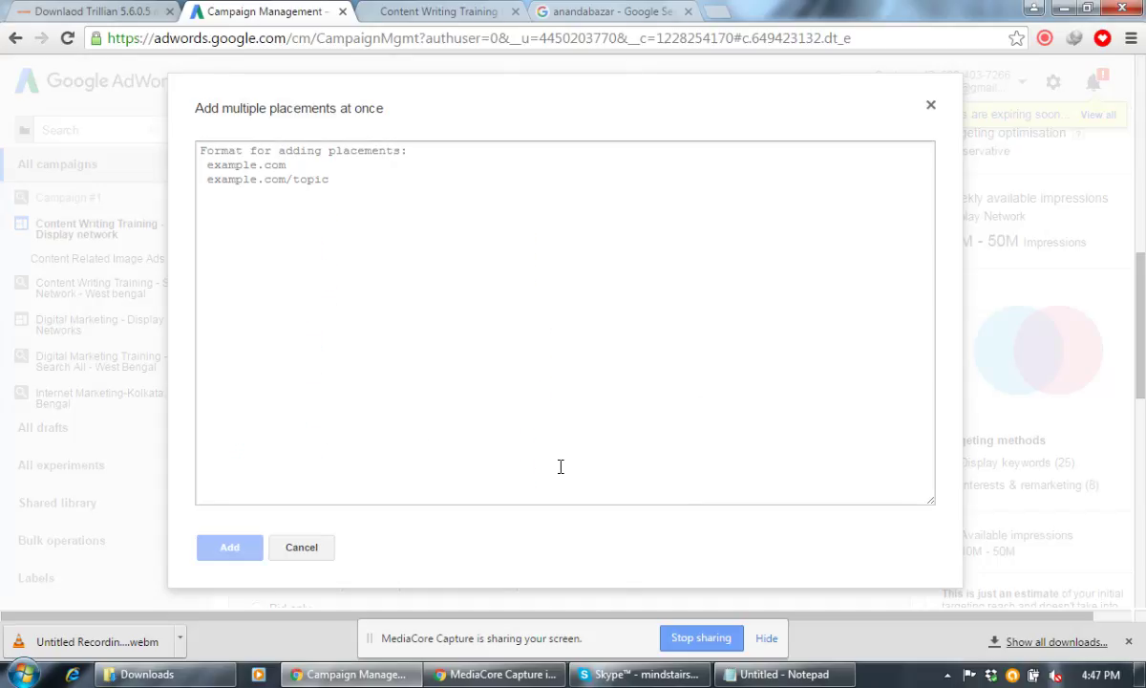
pyautogui.click(358, 188)
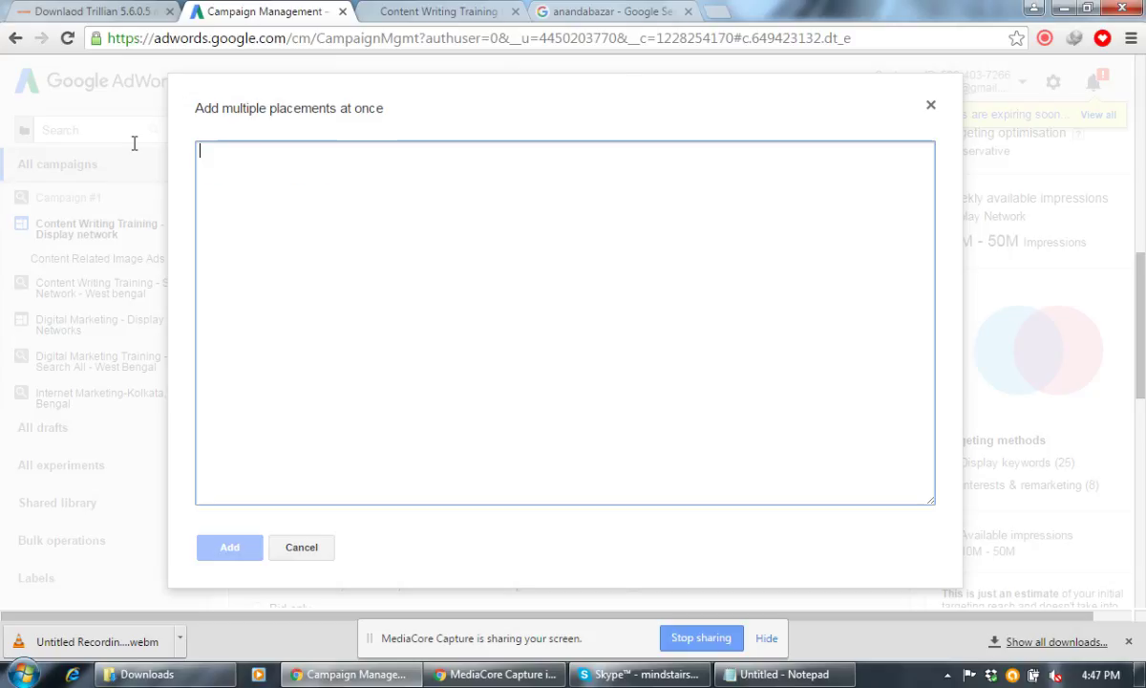
pyautogui.hotkey('ctrl', 'v')
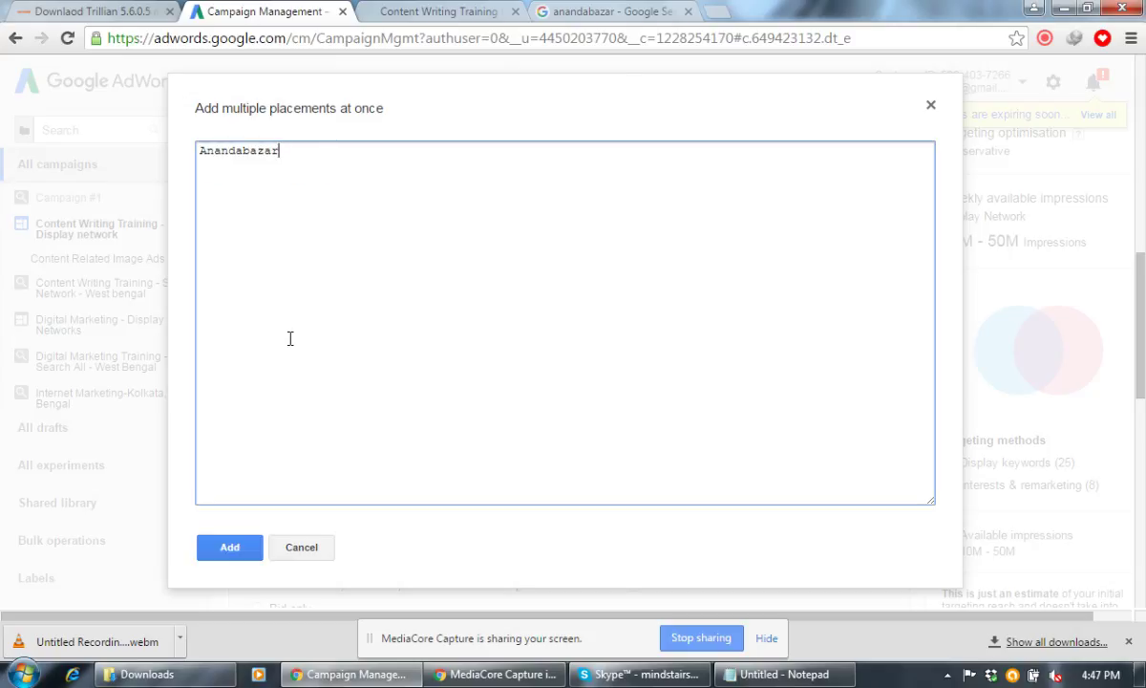
pyautogui.click(602, 11)
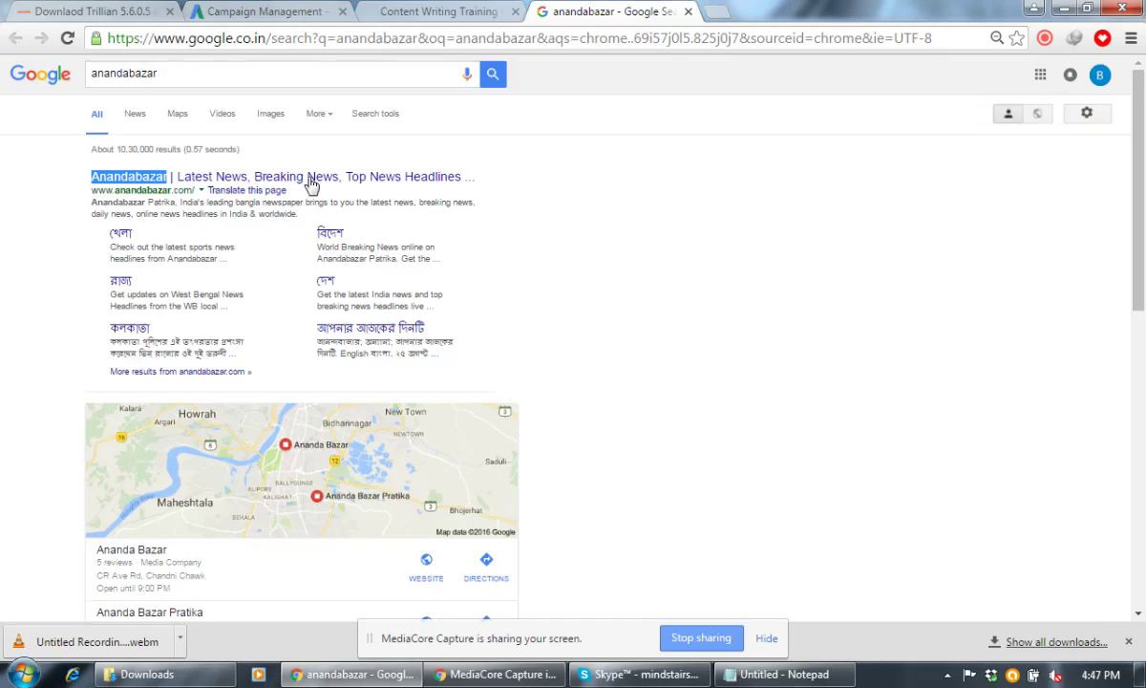
pyautogui.moveTo(194, 190); pyautogui.dragTo(90, 191)
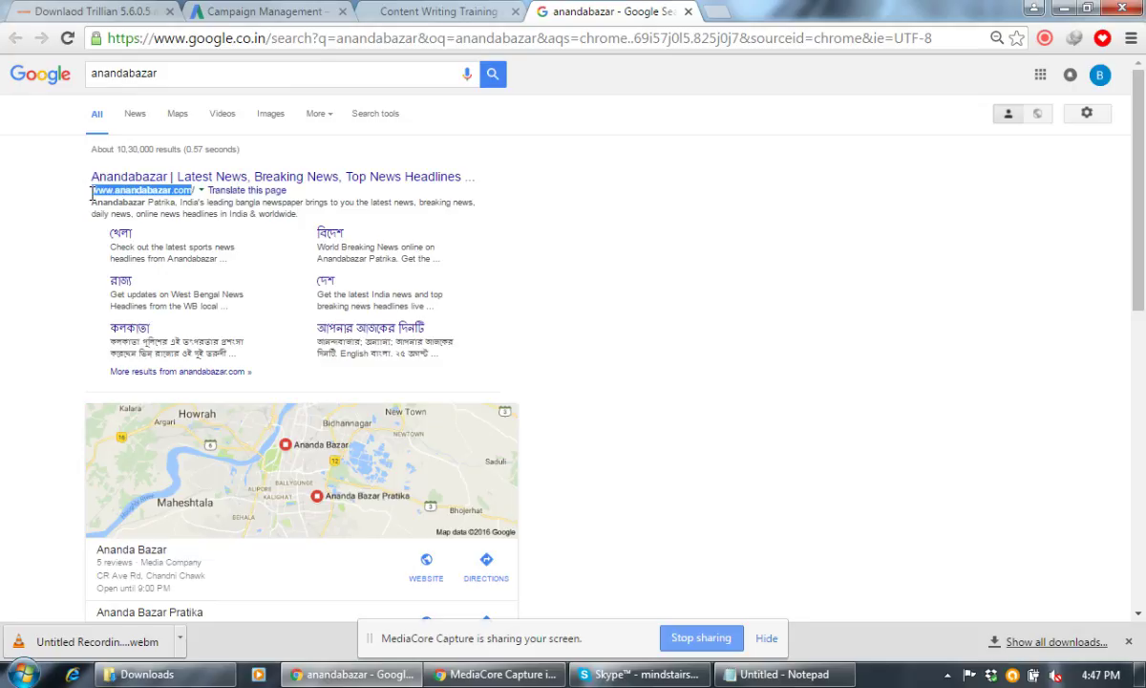
pyautogui.click(401, 11)
pyautogui.click(268, 11)
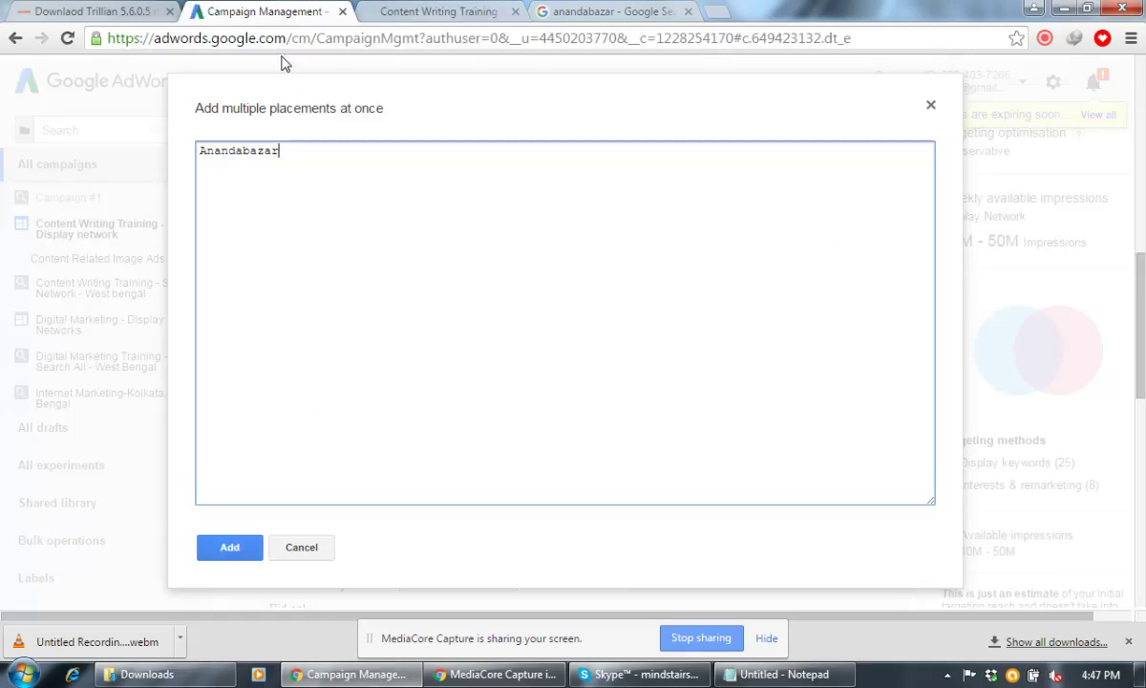
pyautogui.hotkey('ctrl', 'a')
pyautogui.hotkey('ctrl', 'v')
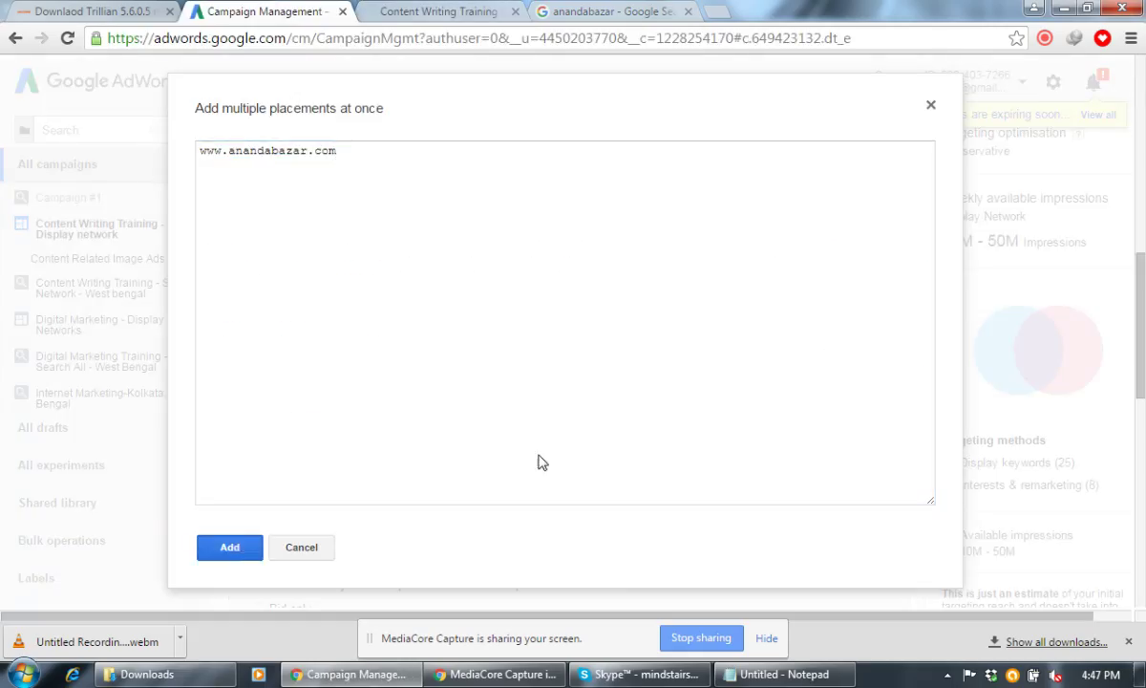
pyautogui.press('Tab')
pyautogui.press('Return')
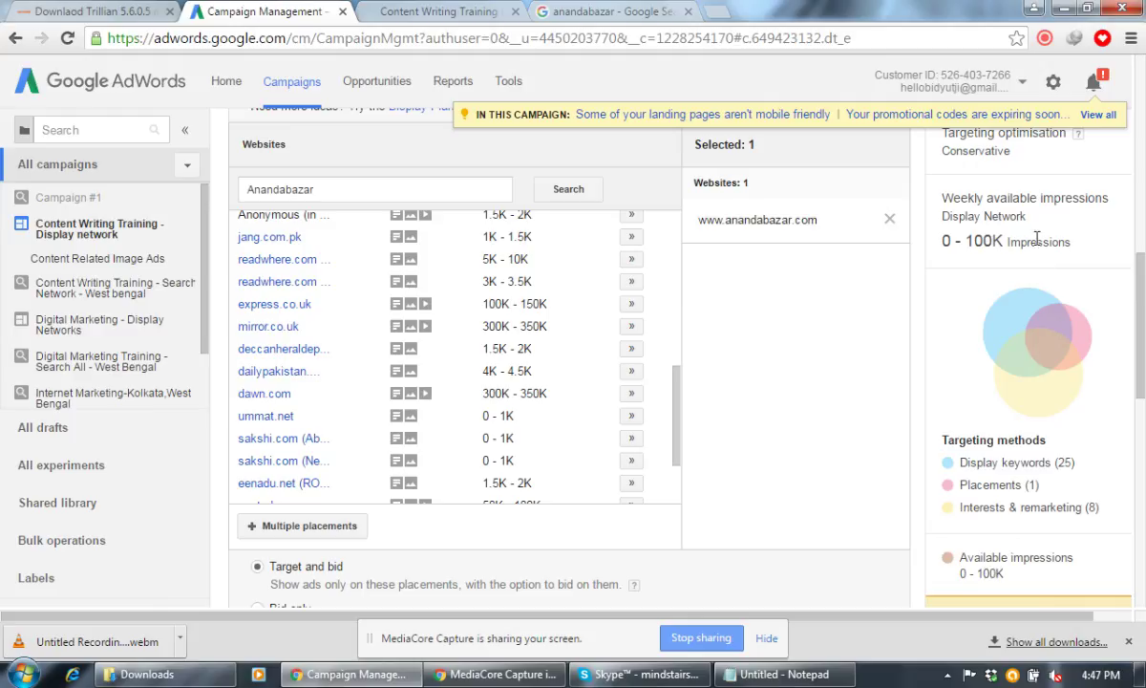
# Review the placement selection and search the placement websites for "bartaman"
pyautogui.scroll(-2, 697, 339)
pyautogui.scroll(2, 724, 352)
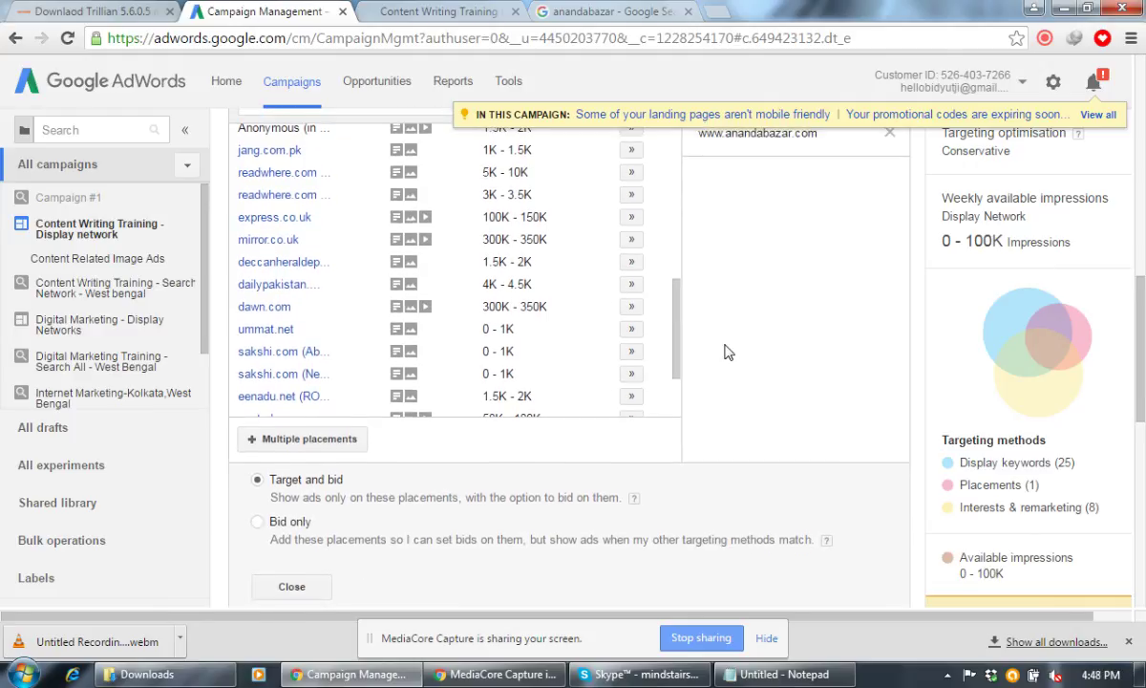
pyautogui.moveTo(684, 401); pyautogui.dragTo(684, 206)
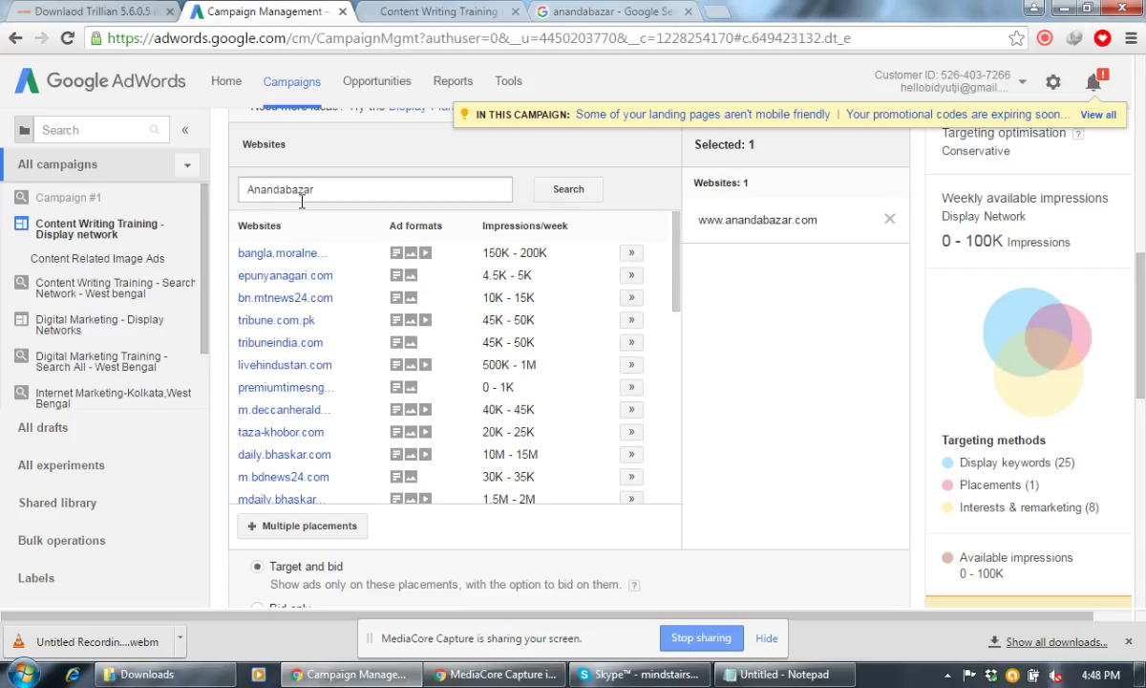
pyautogui.moveTo(325, 186); pyautogui.dragTo(205, 181)
pyautogui.write('bartaan')
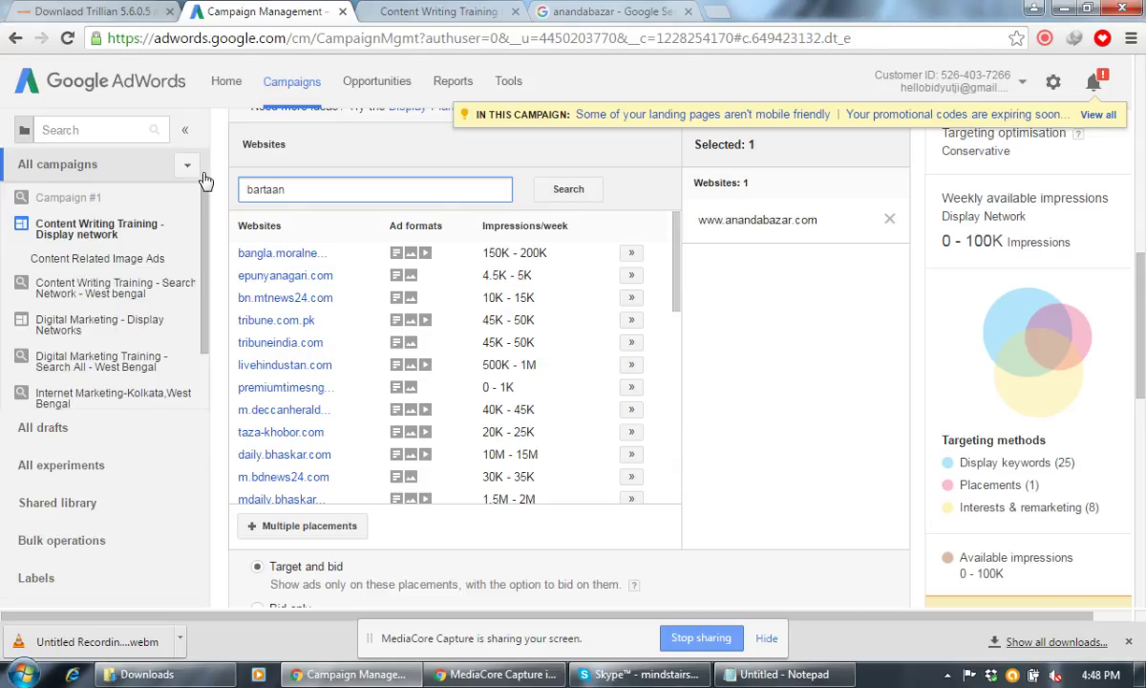
pyautogui.press('BackSpace')
pyautogui.write('man')
pyautogui.click(559, 188)
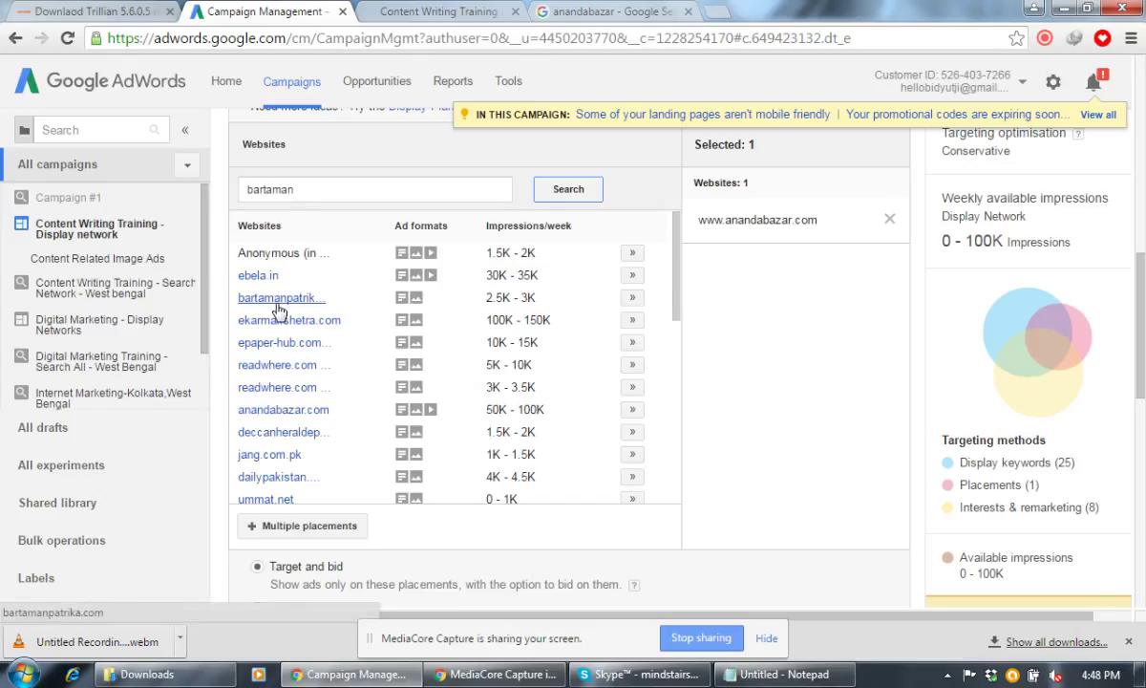
# Add bartamanpatrika.com and ebela.in from the search results to the selected placements
pyautogui.click(631, 299)
pyautogui.click(634, 276)
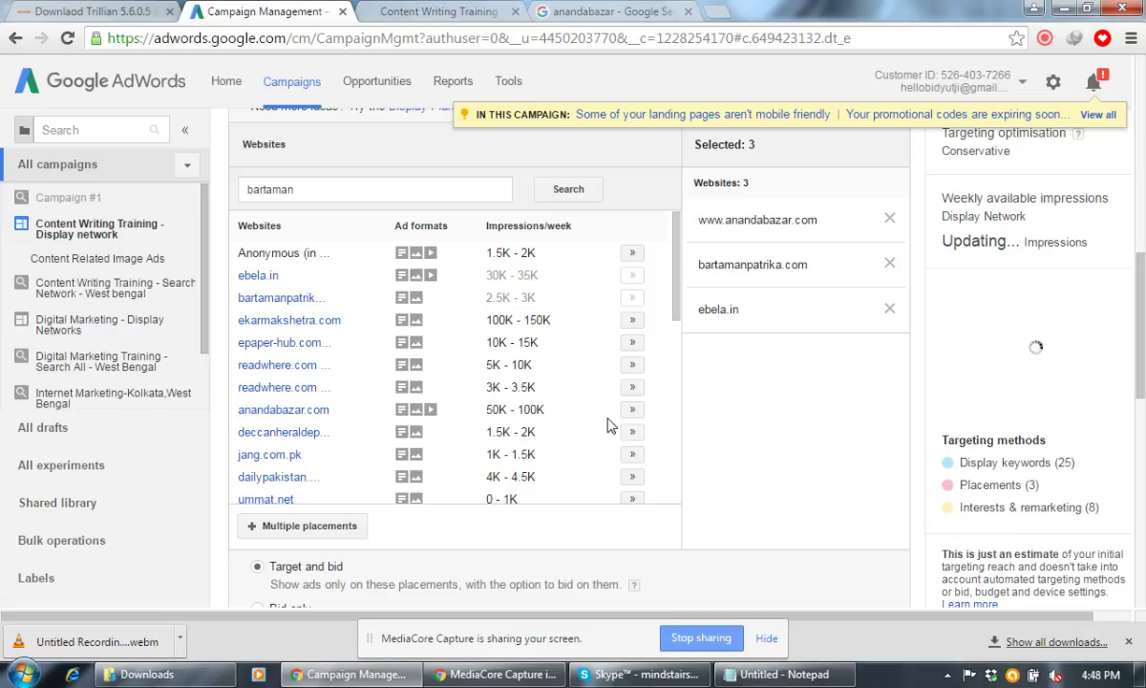
pyautogui.scroll(-1, 609, 382)
pyautogui.scroll(-1, 808, 449)
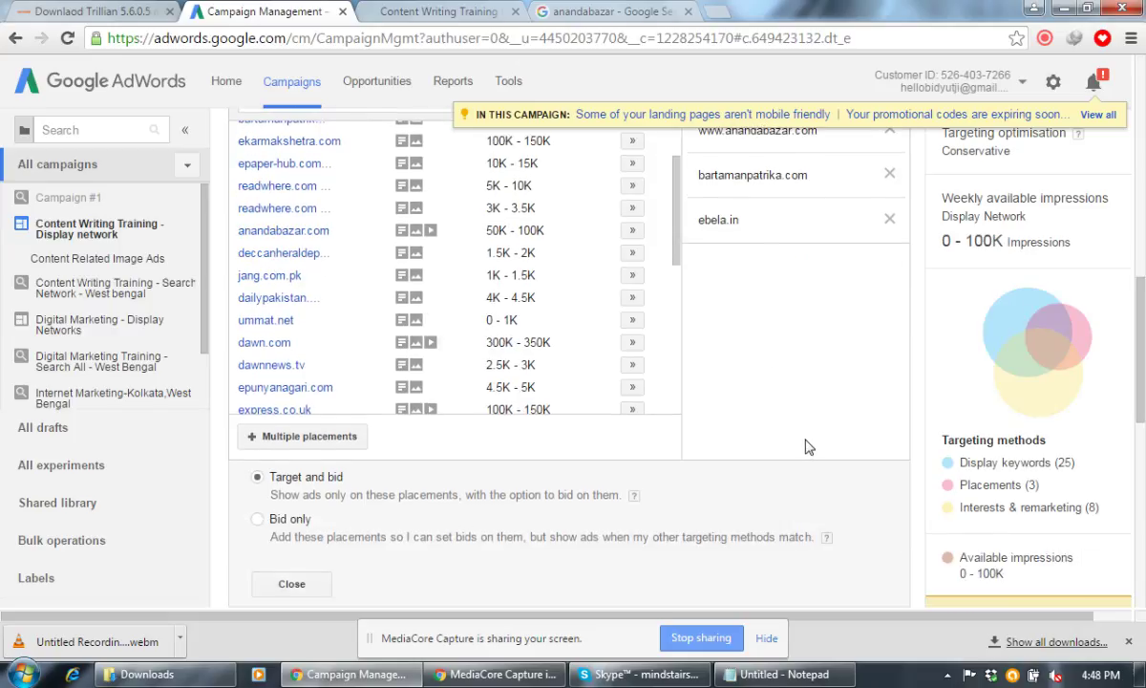
# Save the Content Writing Training display campaign's targeting with the three selected newspaper placements and the site category exclusions
pyautogui.scroll(-7, 805, 447)
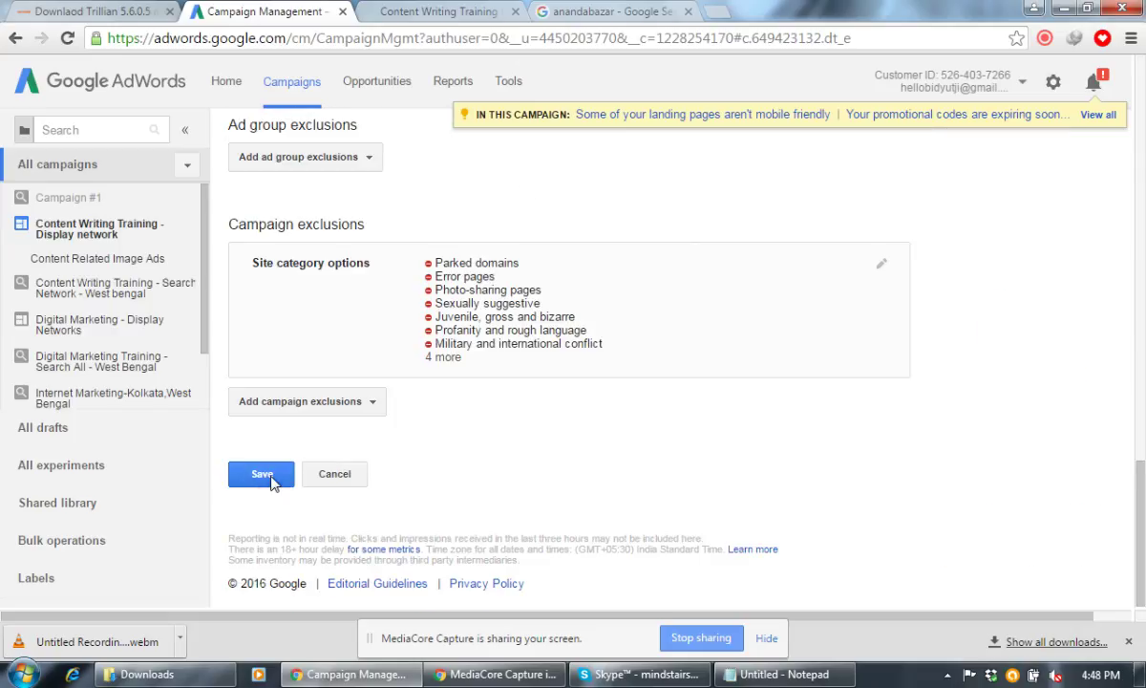
pyautogui.click(263, 473)
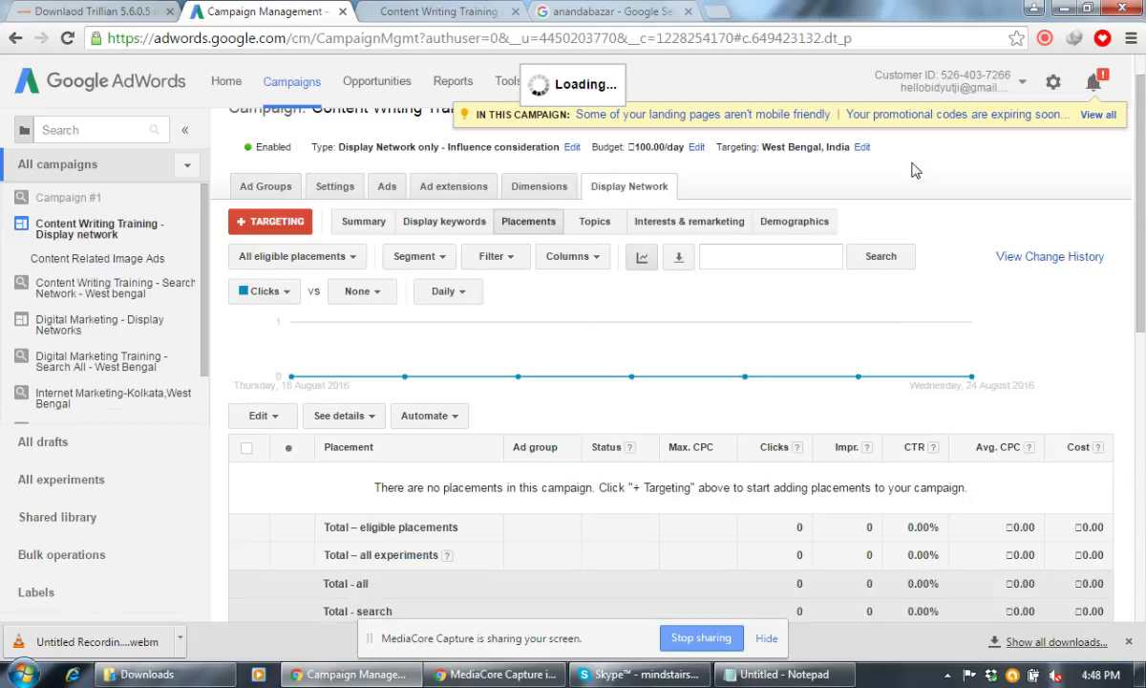
pyautogui.scroll(1, 913, 167)
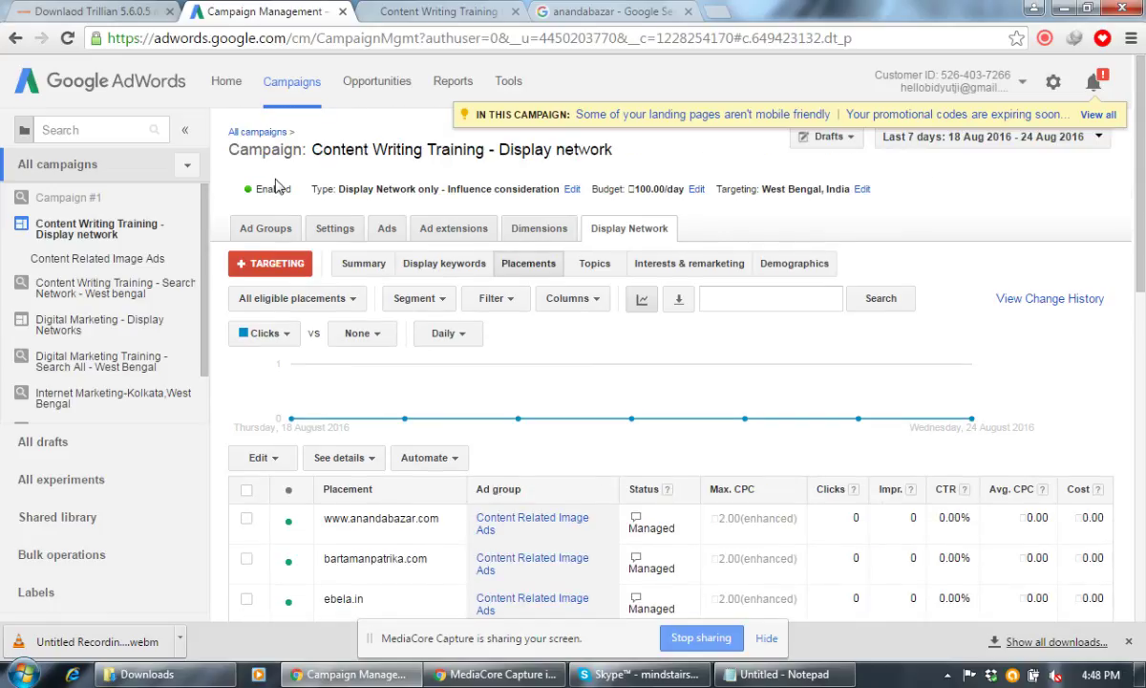
# Review the Display Network placements across all campaigns and open the overall campaign list
pyautogui.click(258, 133)
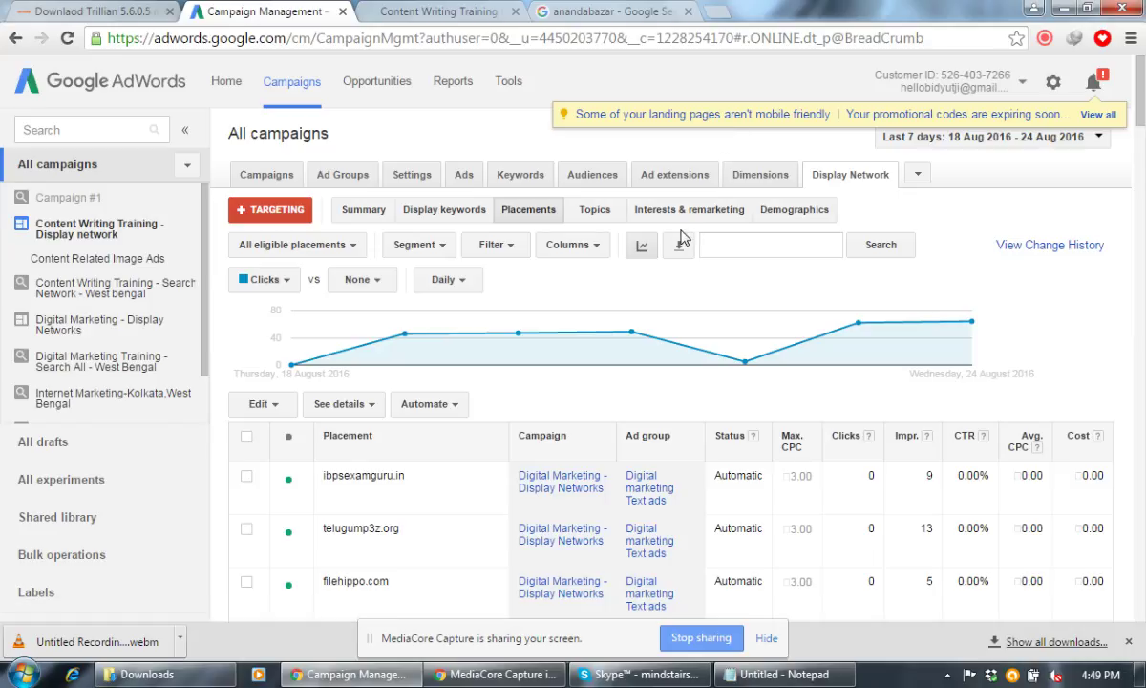
pyautogui.scroll(-5, 681, 237)
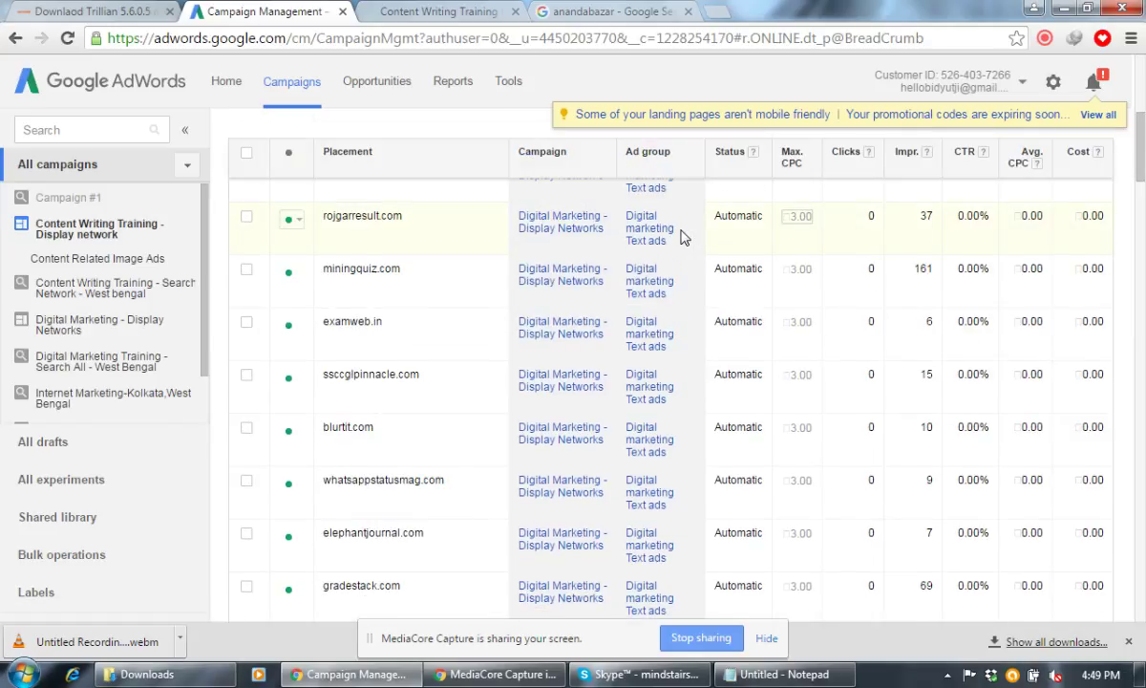
pyautogui.scroll(-9, 681, 236)
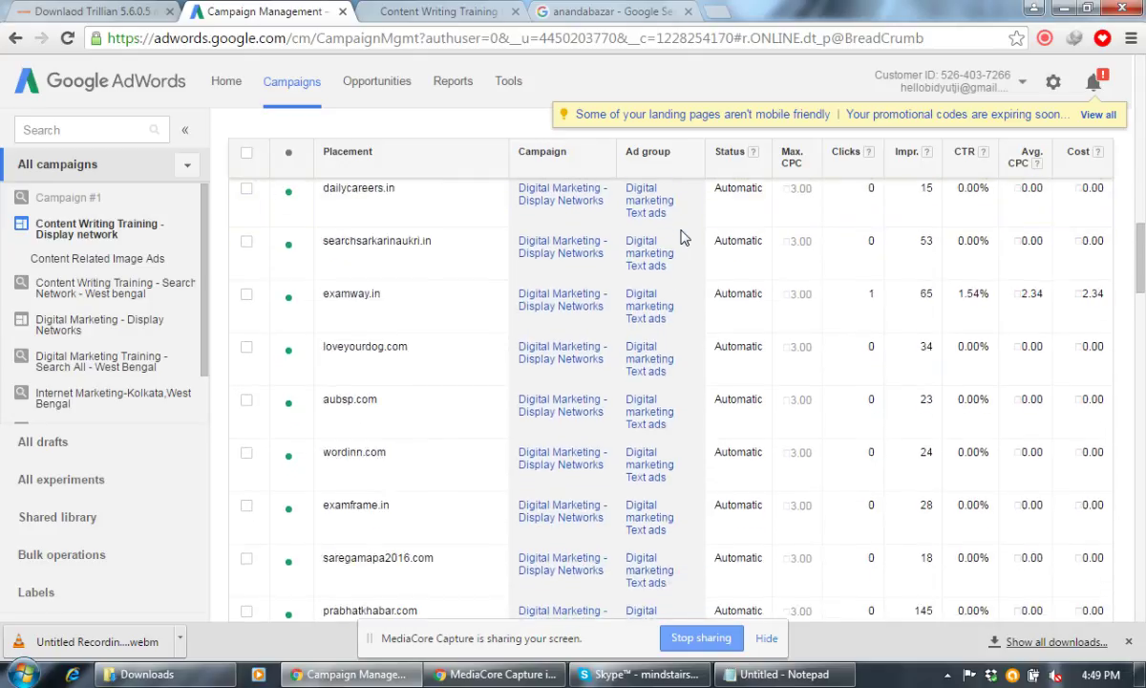
pyautogui.scroll(-7, 681, 236)
pyautogui.moveTo(1143, 398); pyautogui.dragTo(1136, 124)
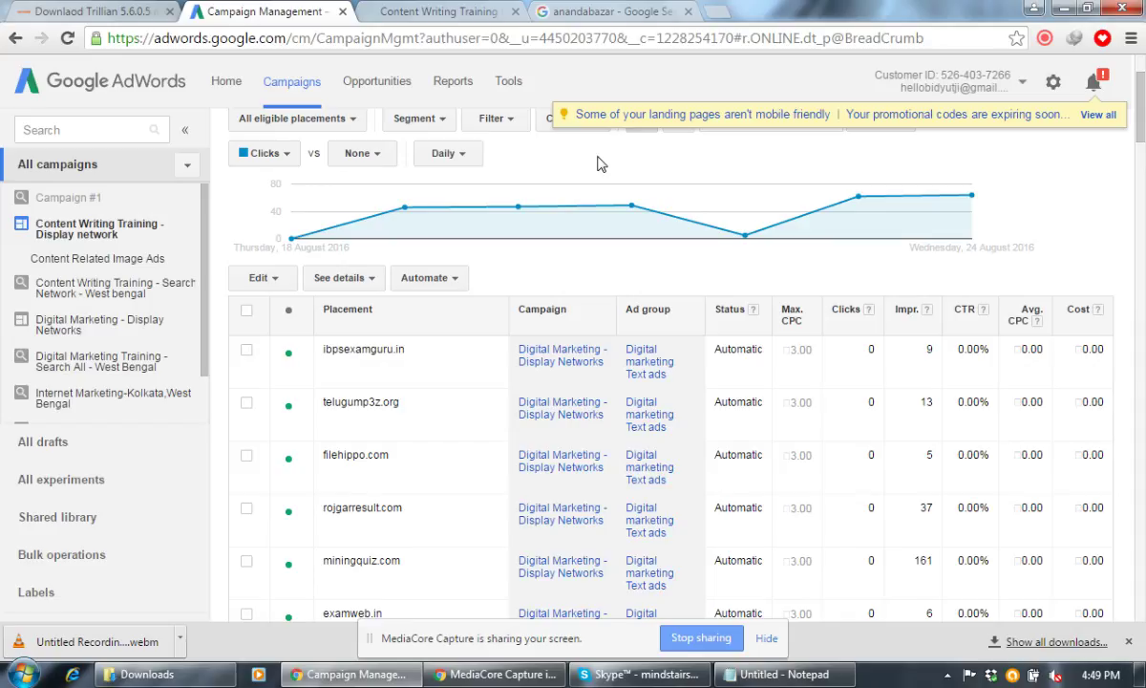
pyautogui.scroll(2, 597, 164)
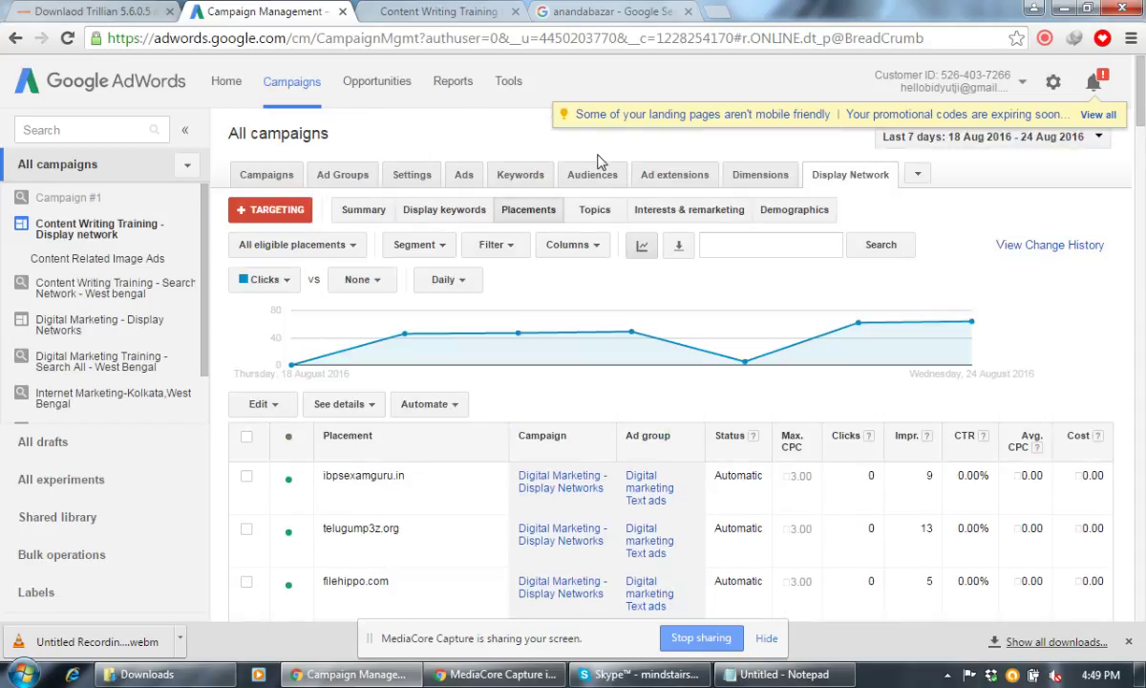
pyautogui.click(267, 180)
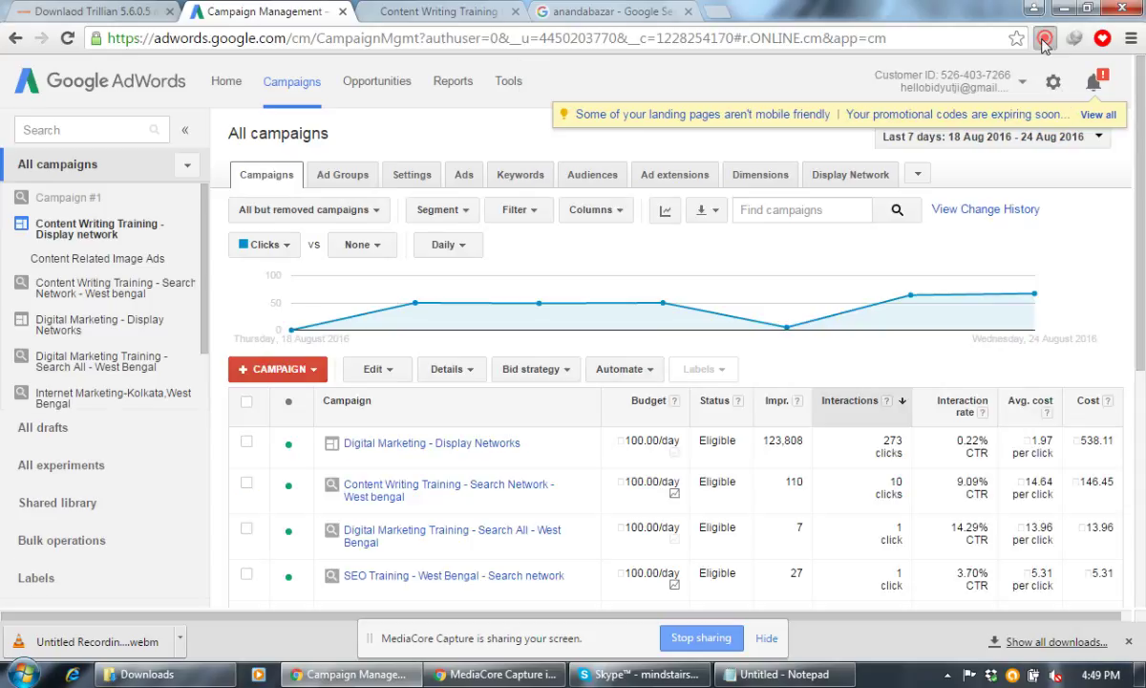
pyautogui.click(1045, 40)
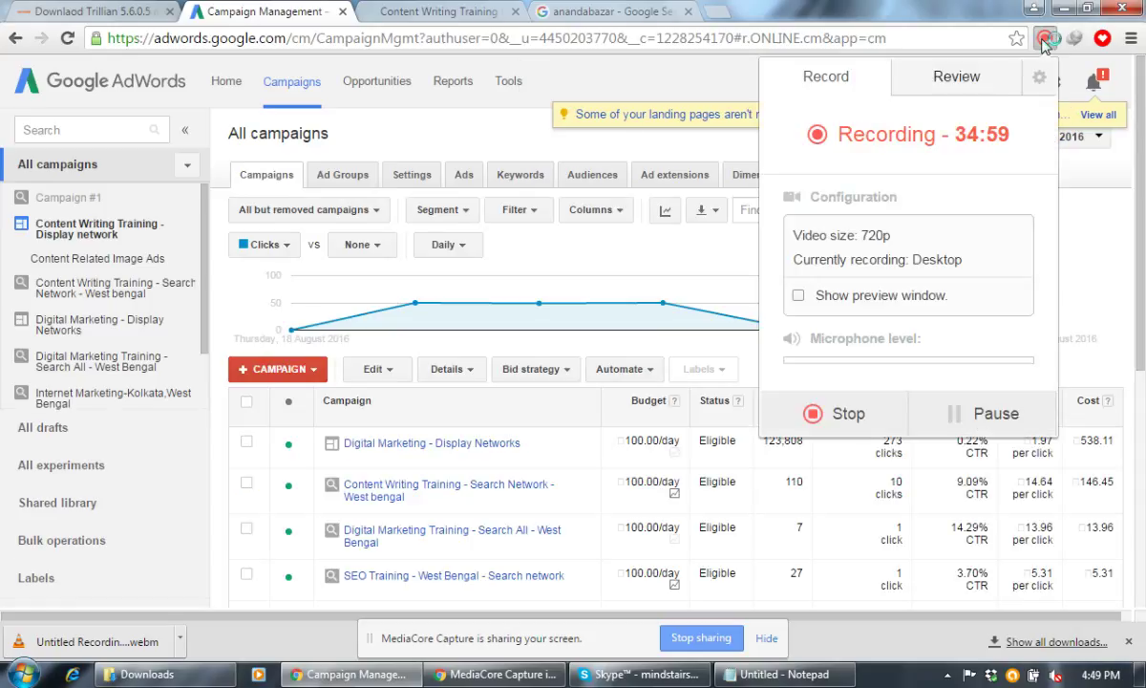